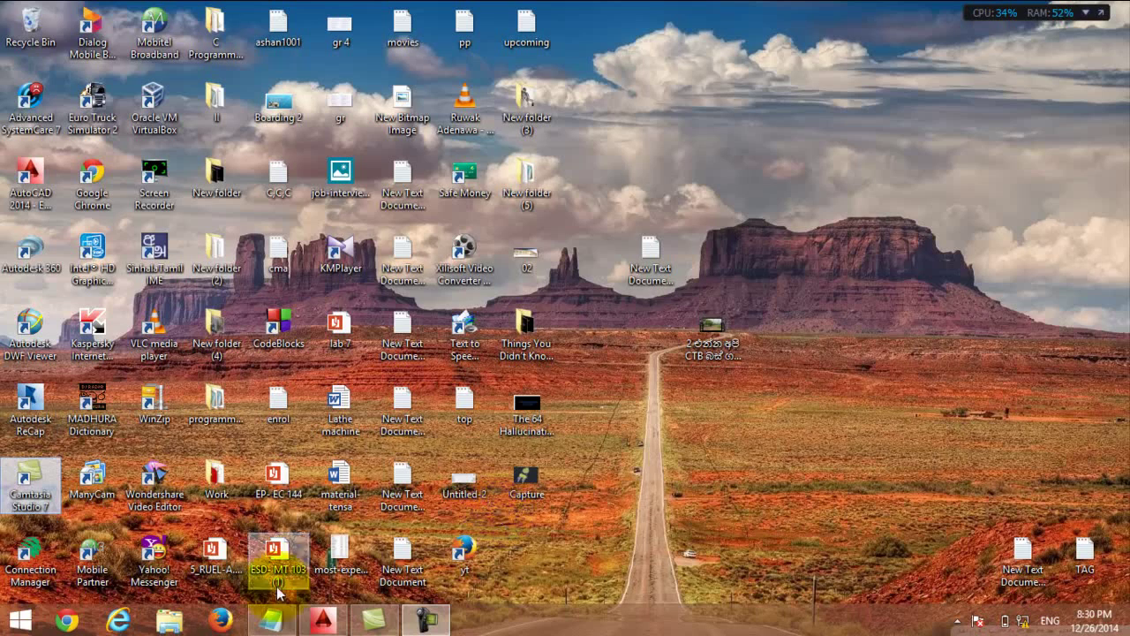
# - Restore Notepad and type 'Today we are going to design a chair for the dinning table' on two lines
pyautogui.click(271, 618)
pyautogui.click(102, 91)
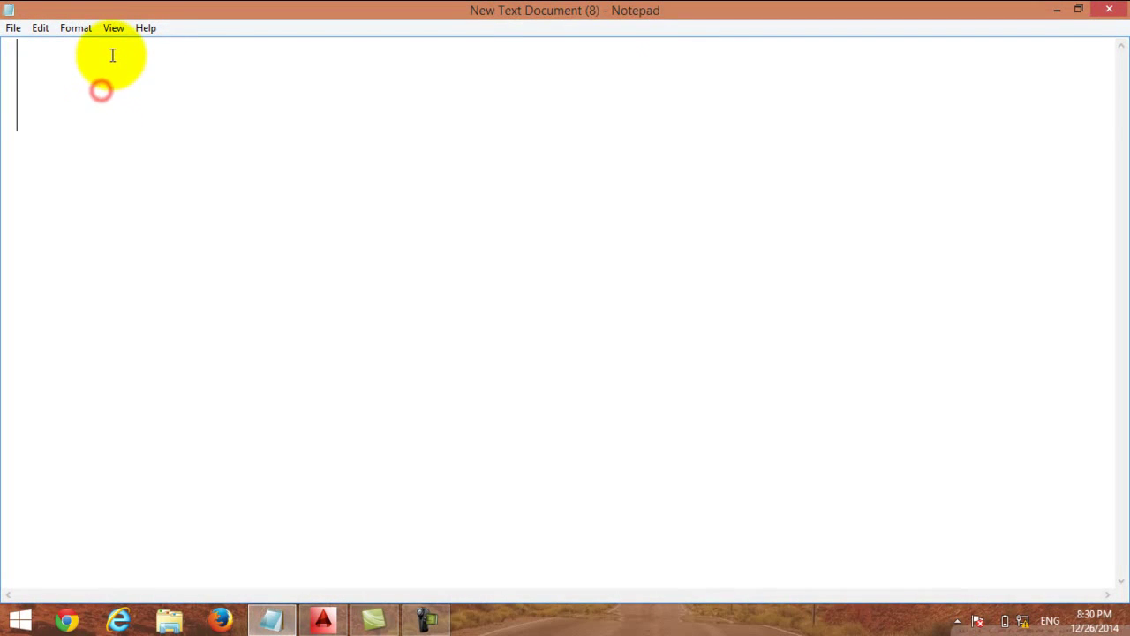
pyautogui.write('T')
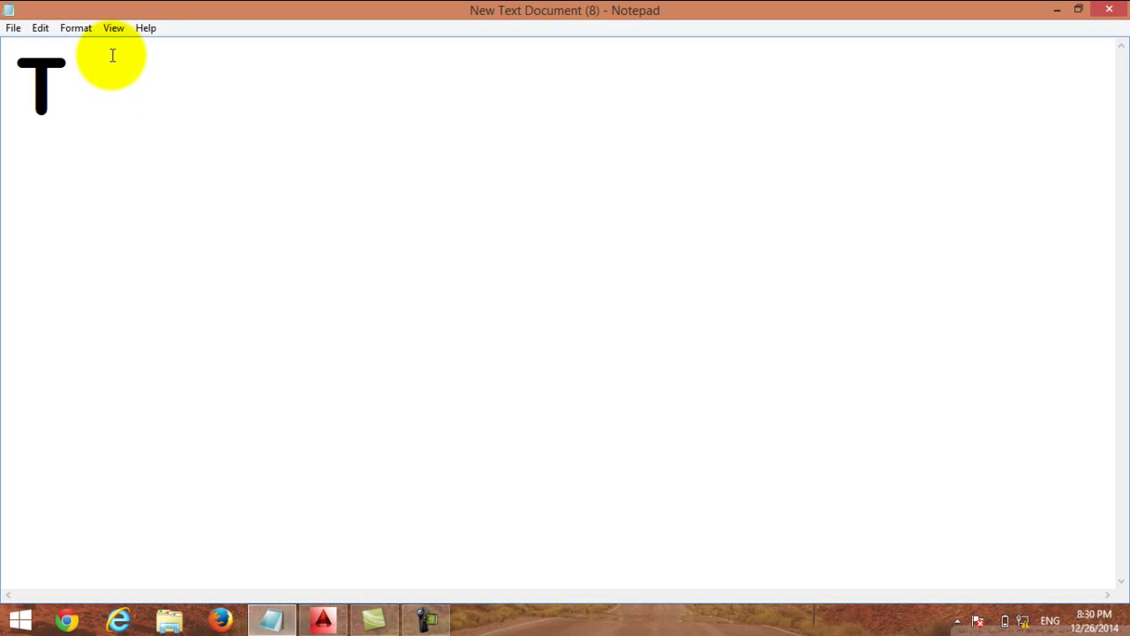
pyautogui.write('oday we')
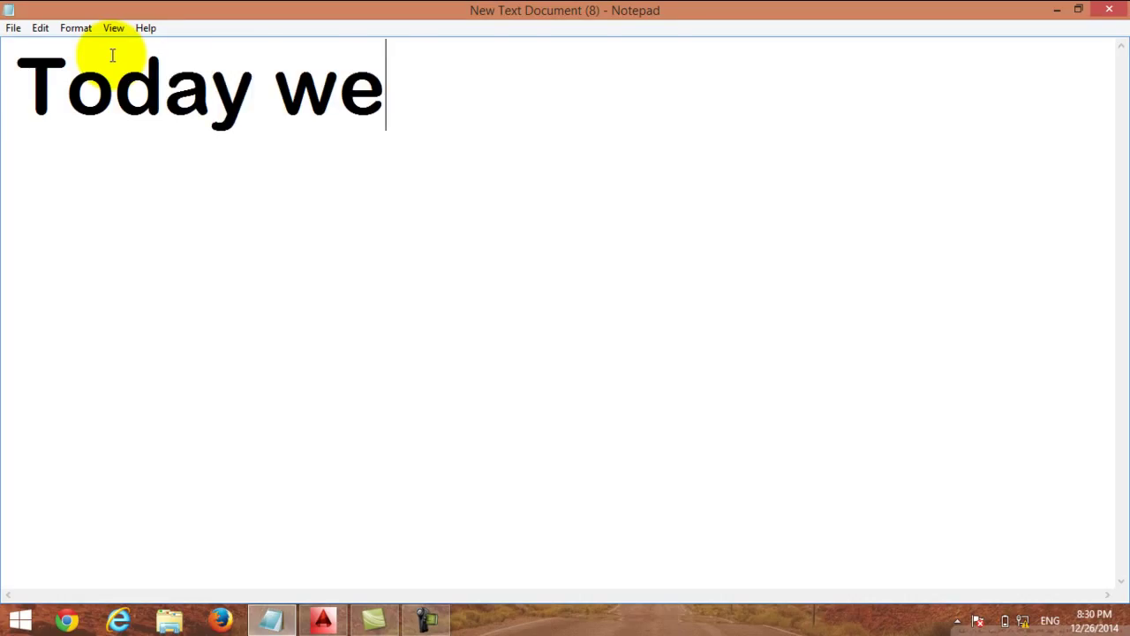
pyautogui.write(' are go')
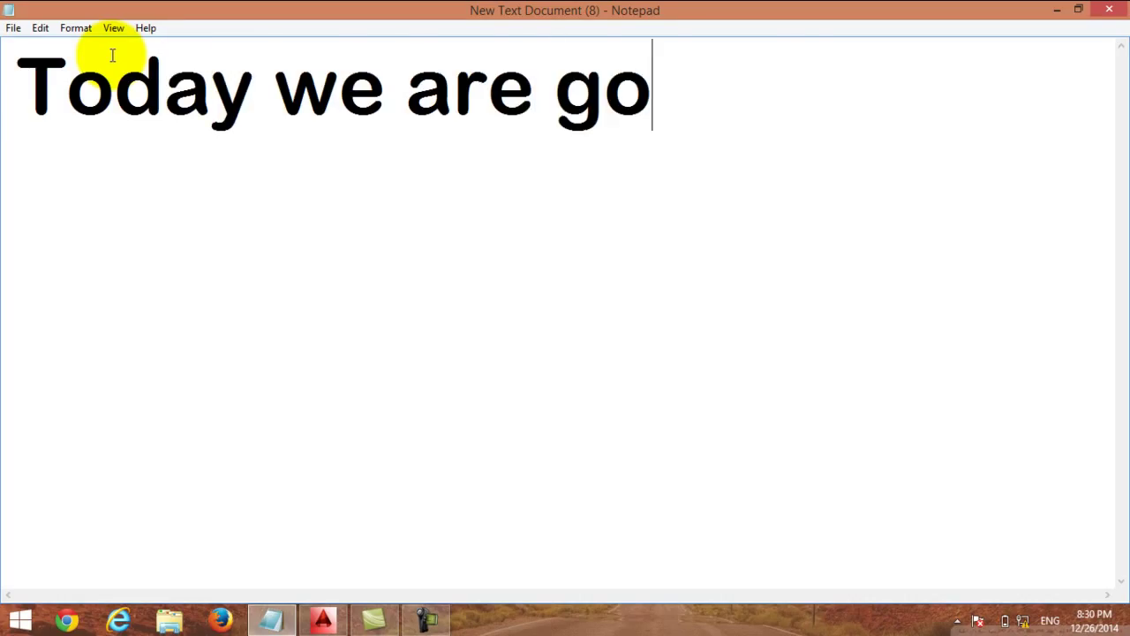
pyautogui.write('ing to')
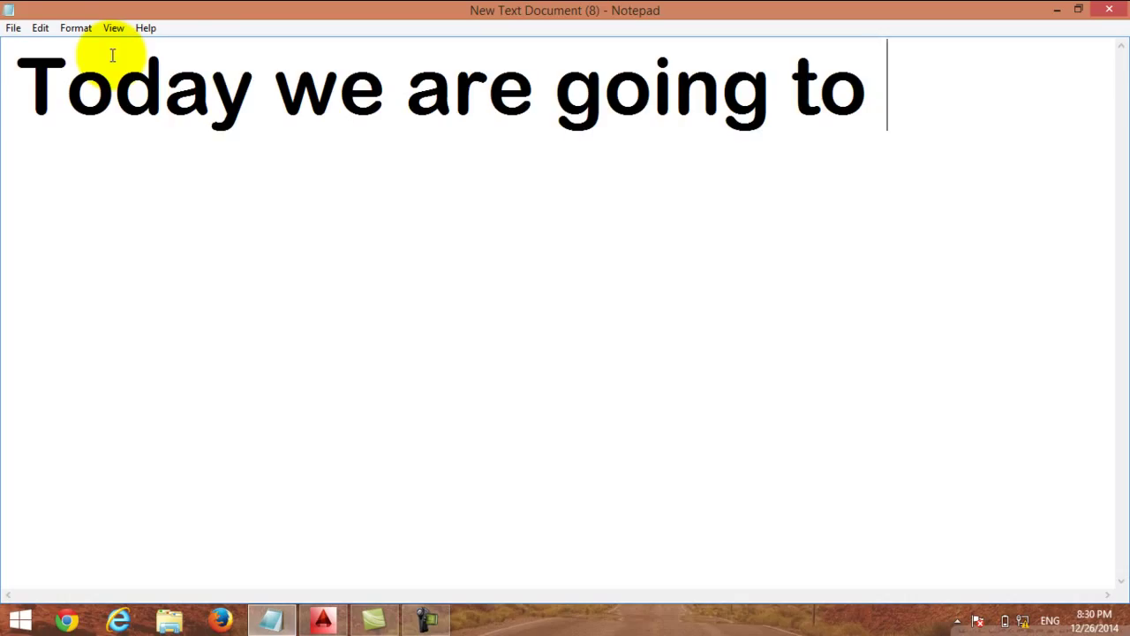
pyautogui.write(' design')
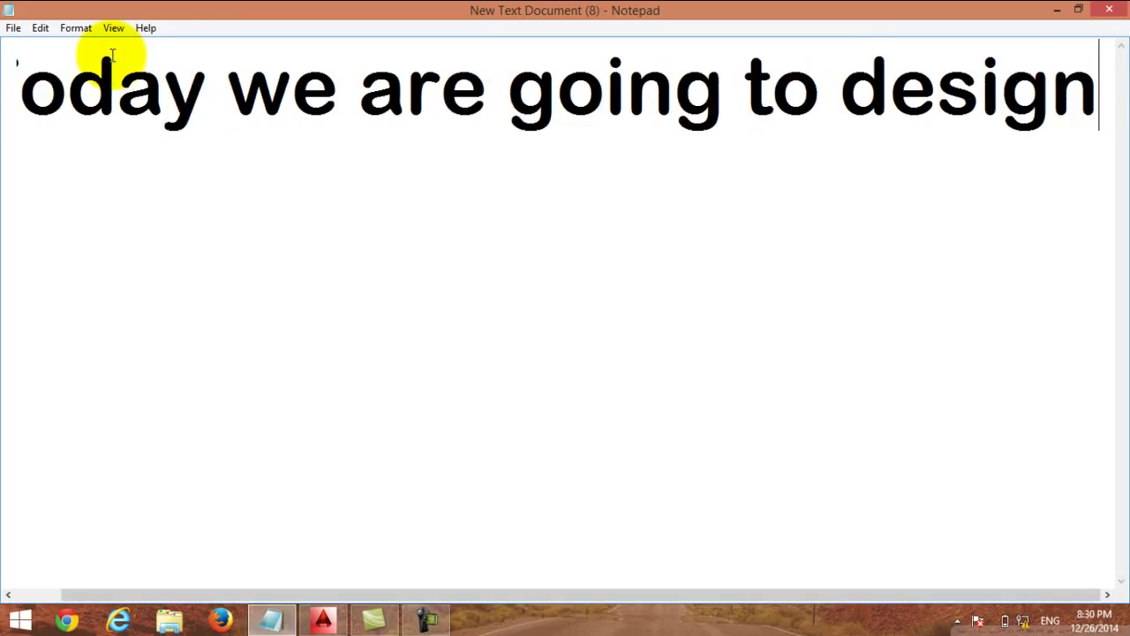
pyautogui.press('Return')
pyautogui.write('a c')
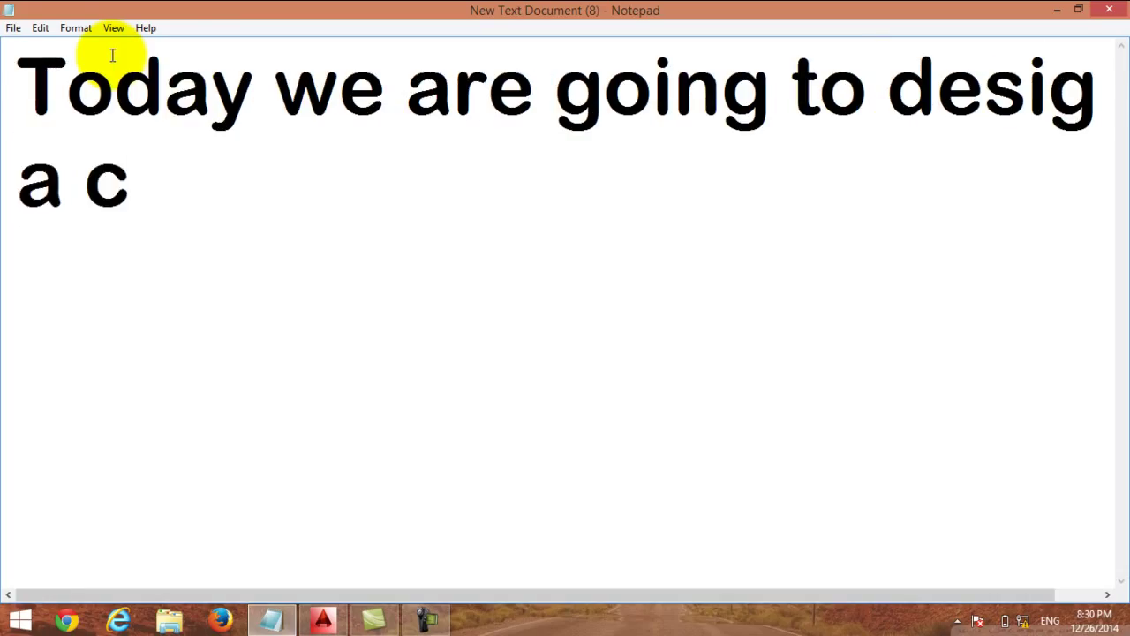
pyautogui.write('hair fo')
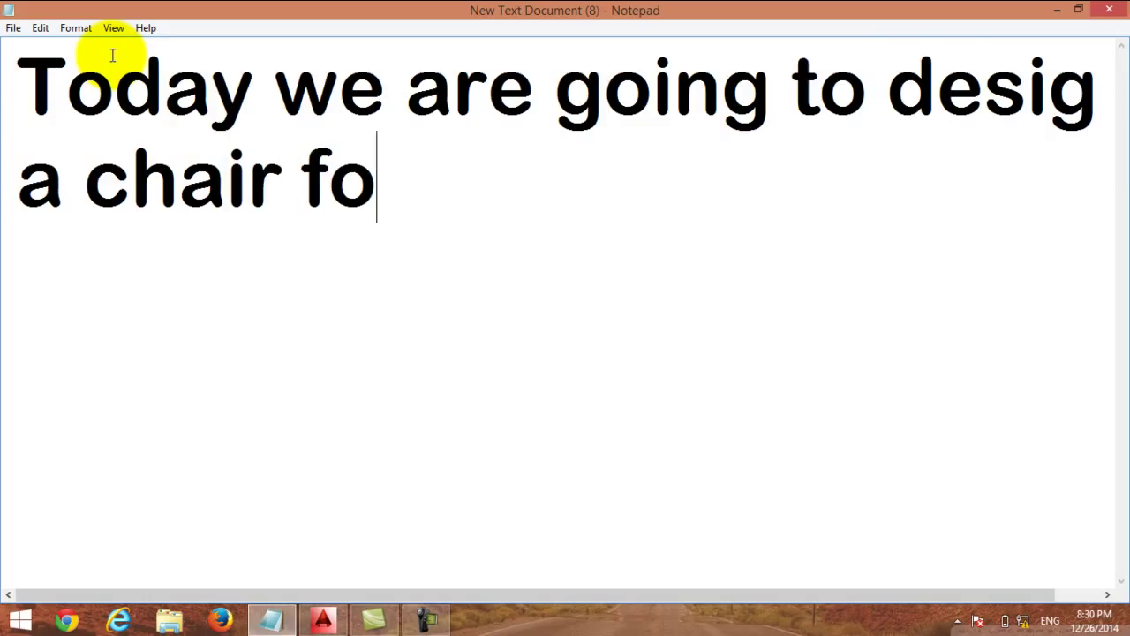
pyautogui.write('r the d')
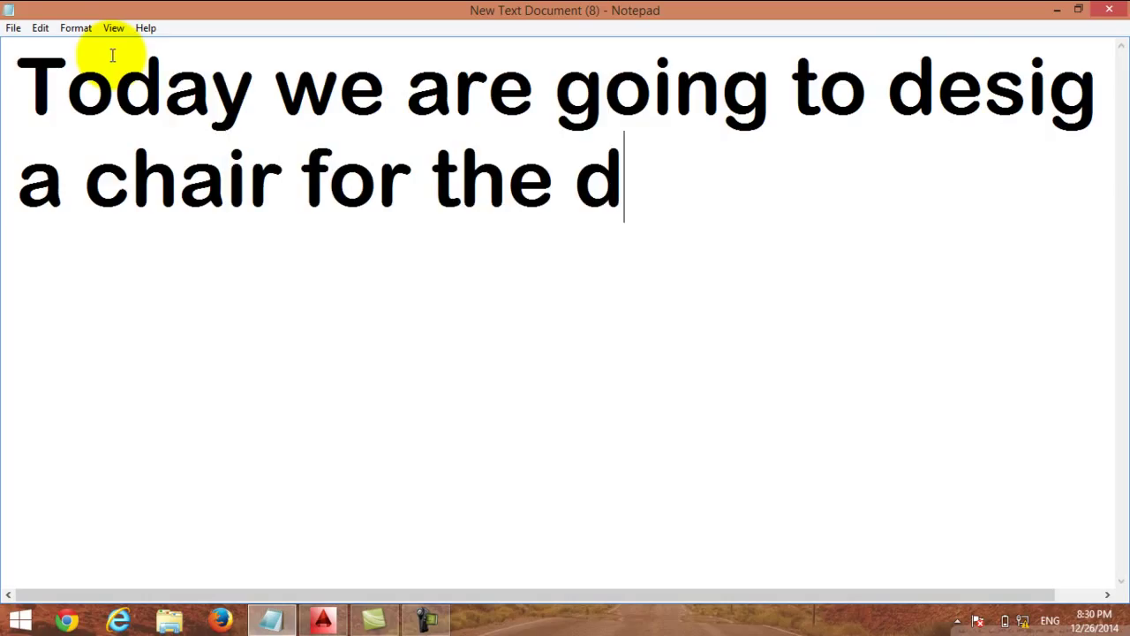
pyautogui.write('inning ')
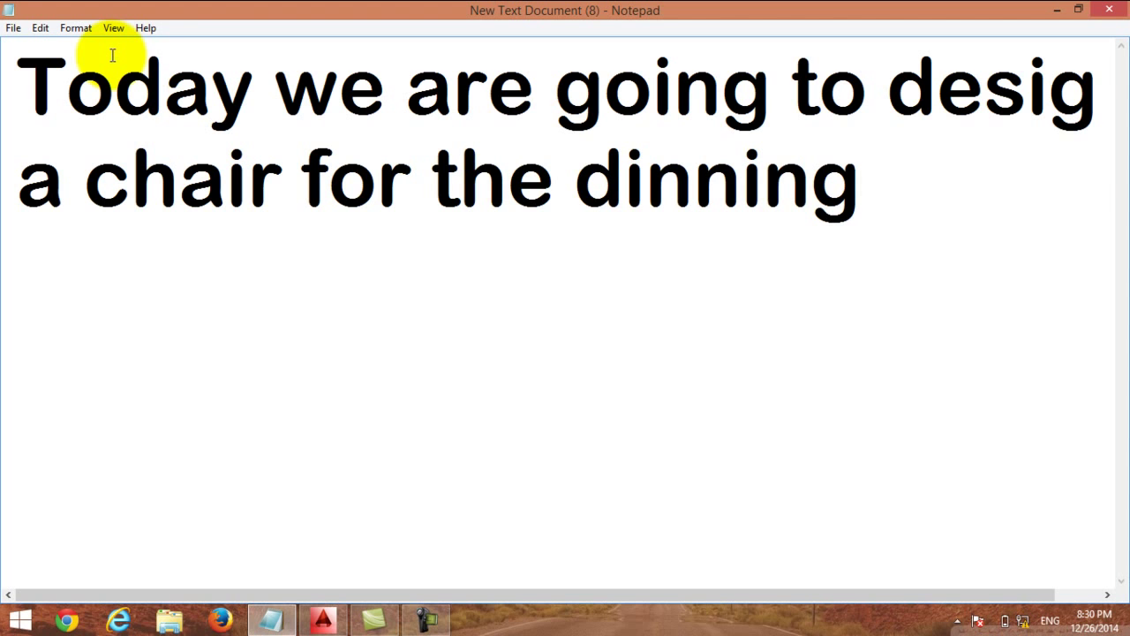
pyautogui.write('table')
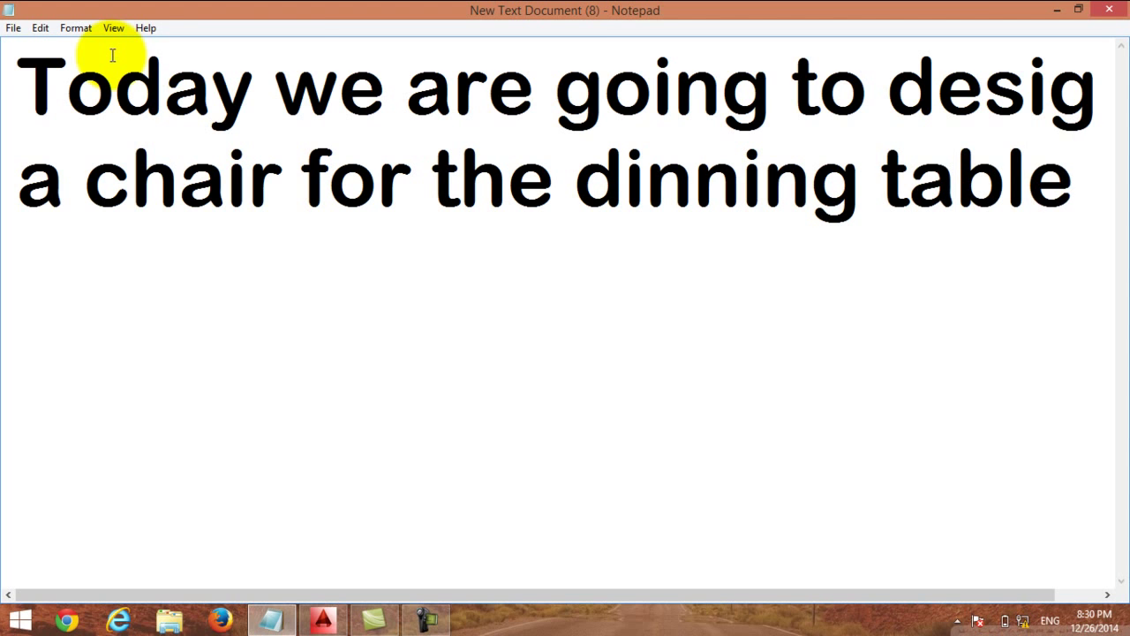
# - Minimize the note briefly, then bring Notepad back to the front
pyautogui.click(1057, 10)
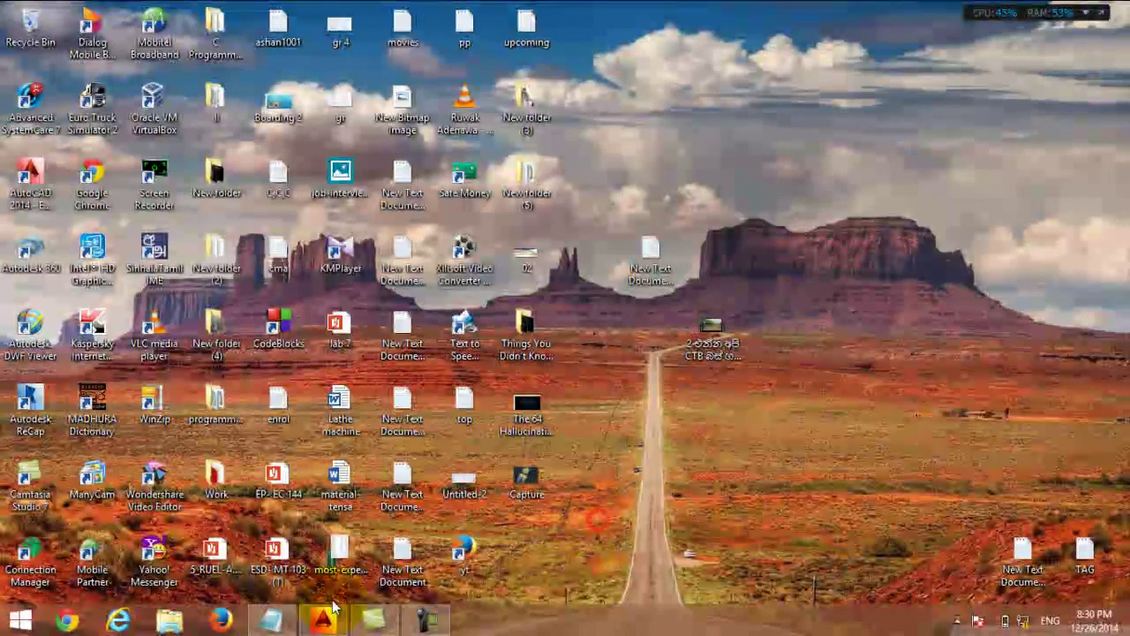
pyautogui.click(278, 560)
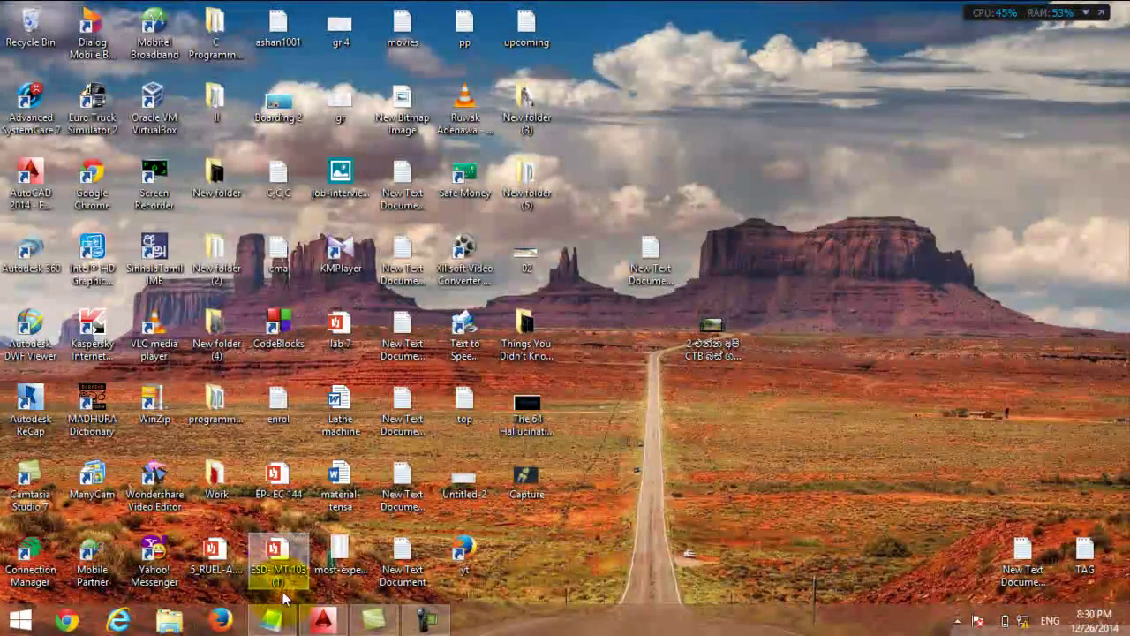
pyautogui.click(271, 621)
pyautogui.click(587, 188)
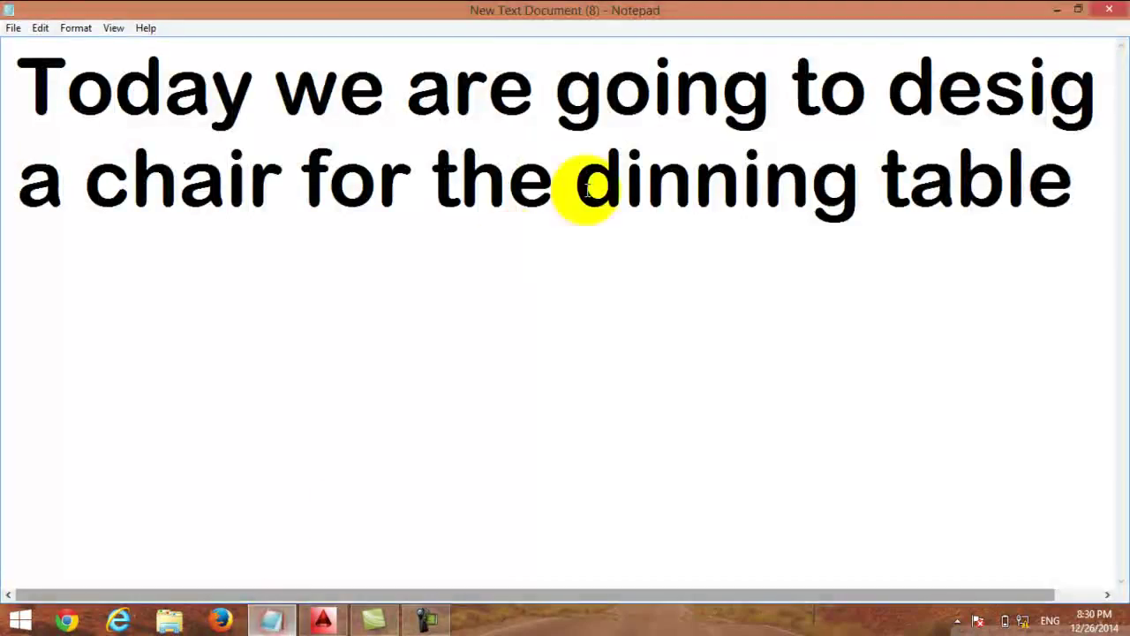
# - Overwrite the note with 'first open autocad and check' / 'these settings are correct', then minimize Notepad
pyautogui.moveTo(1077, 187); pyautogui.dragTo(4, 28)
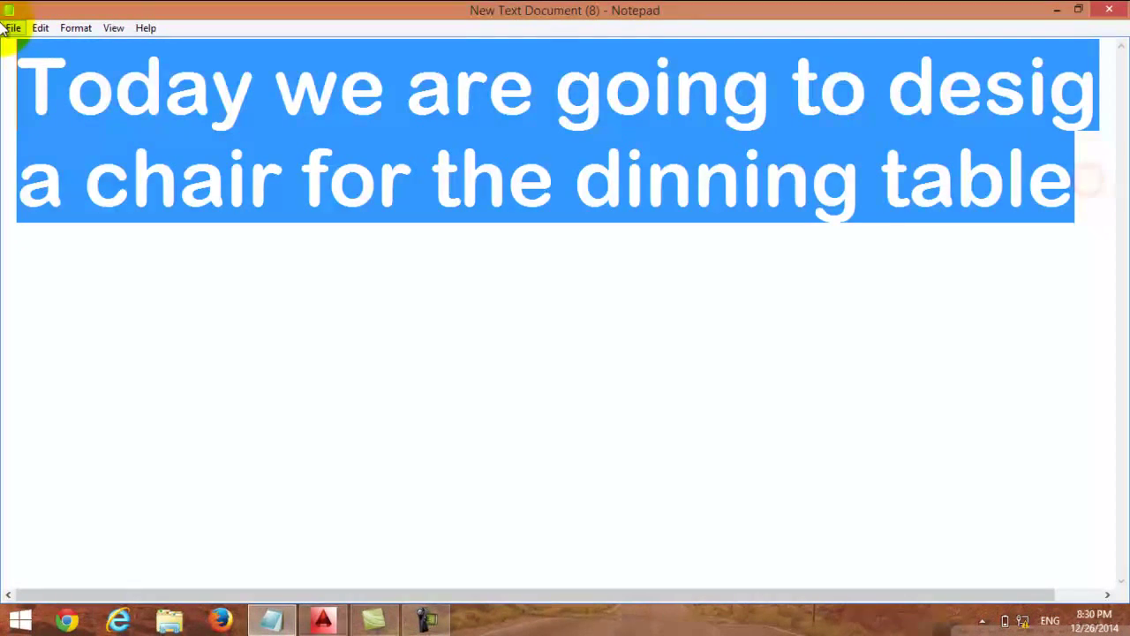
pyautogui.write('fi')
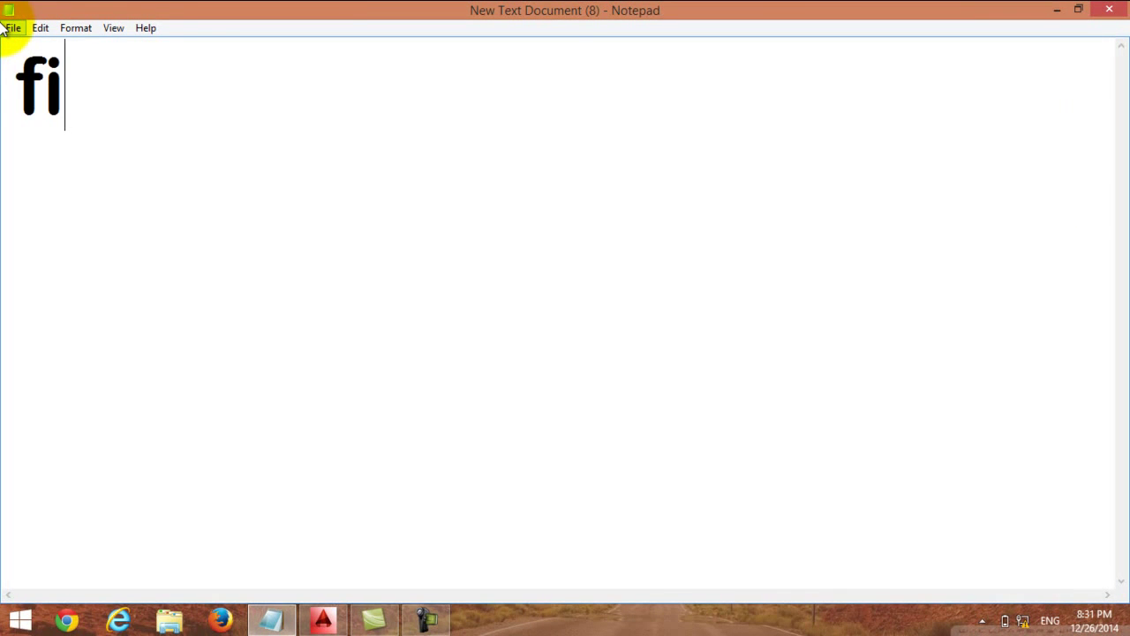
pyautogui.write('rst op')
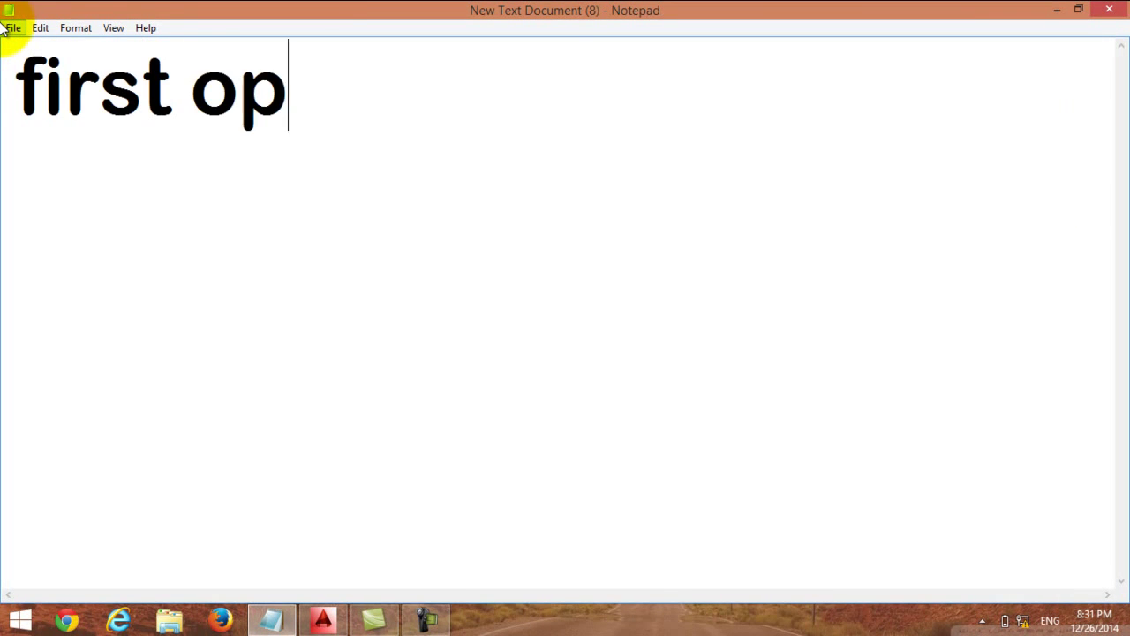
pyautogui.write('en auto')
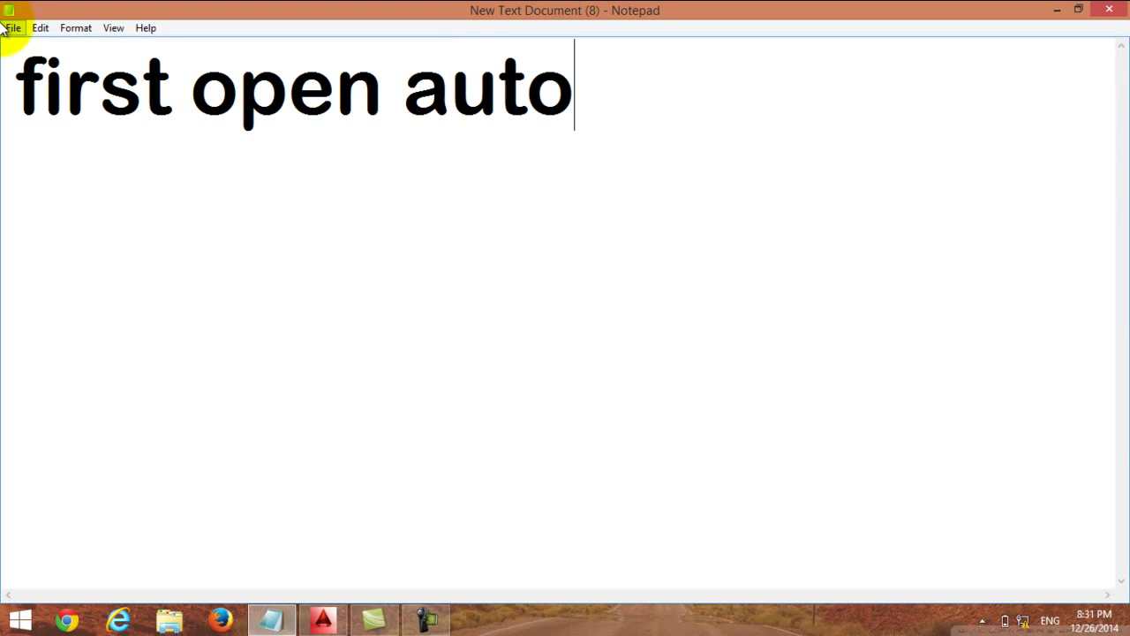
pyautogui.write('cad a')
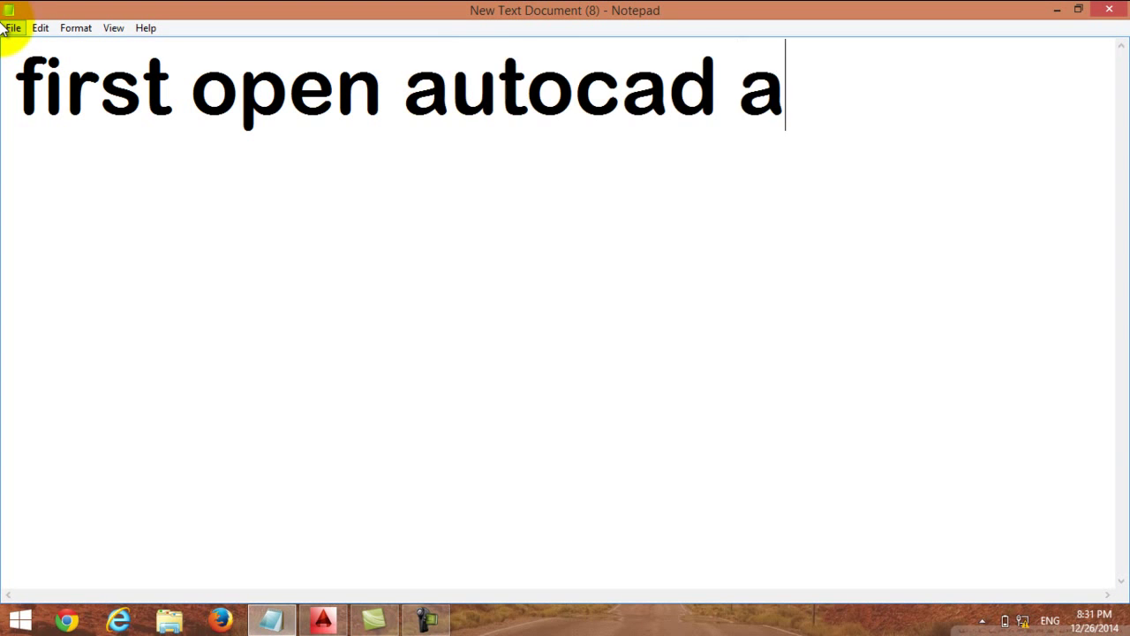
pyautogui.write('nd che')
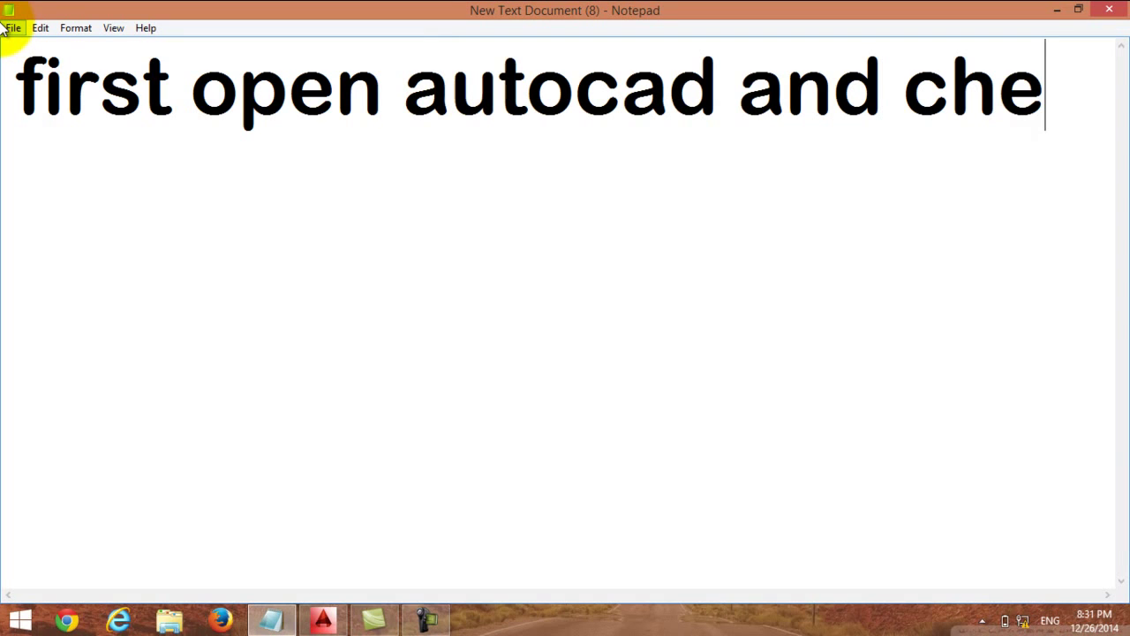
pyautogui.write('k')
pyautogui.press('BackSpace')
pyautogui.write('ck')
pyautogui.press('Return')
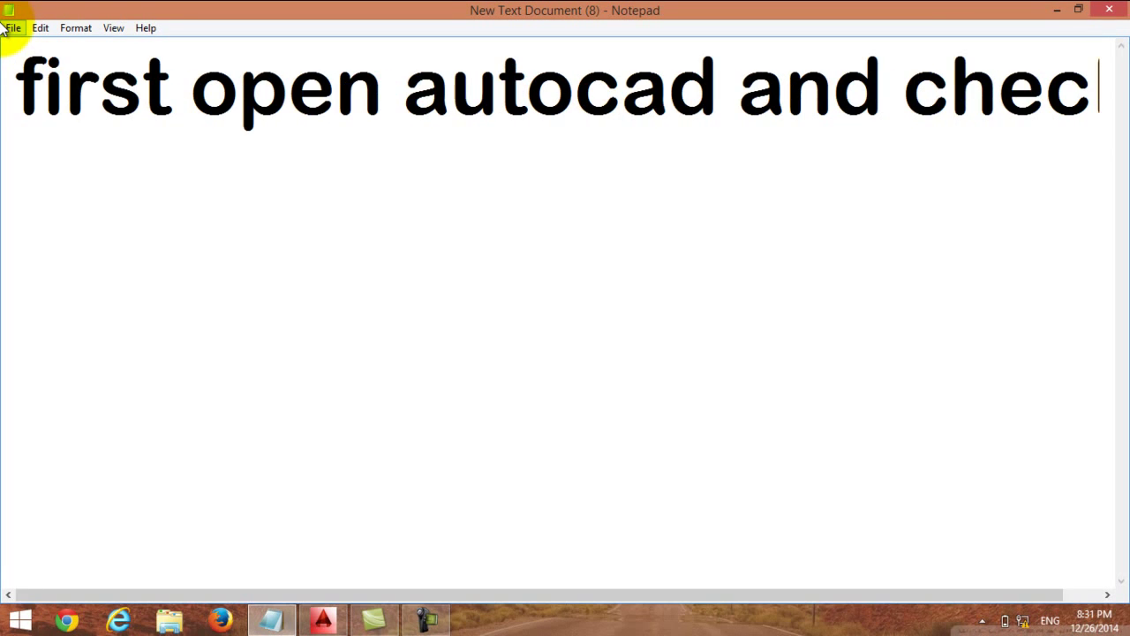
pyautogui.write('these ')
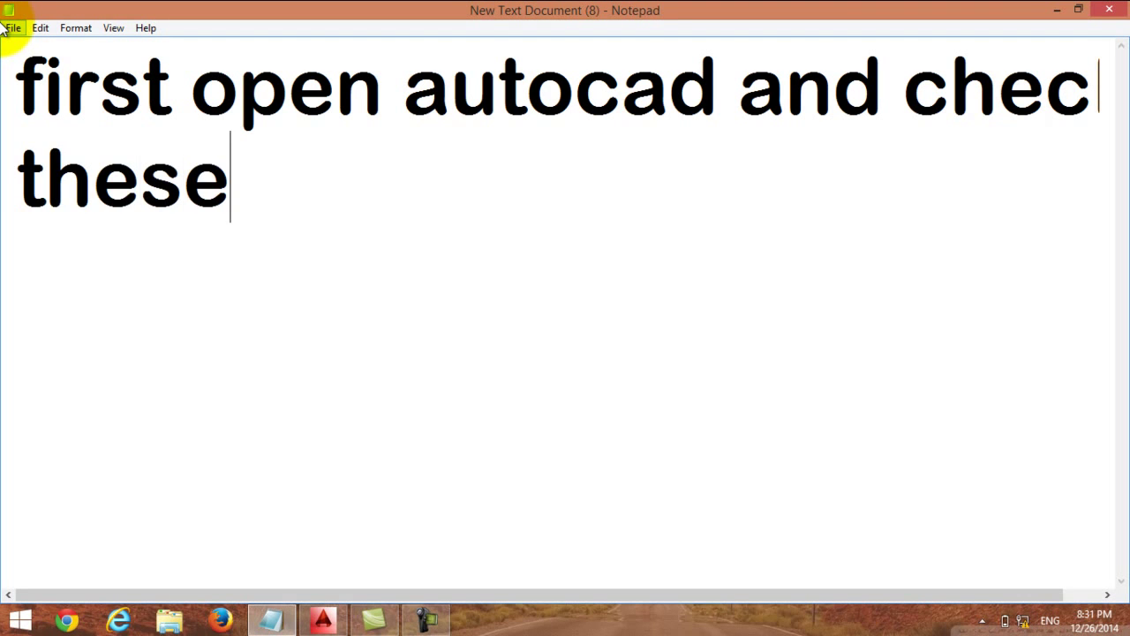
pyautogui.write('setti')
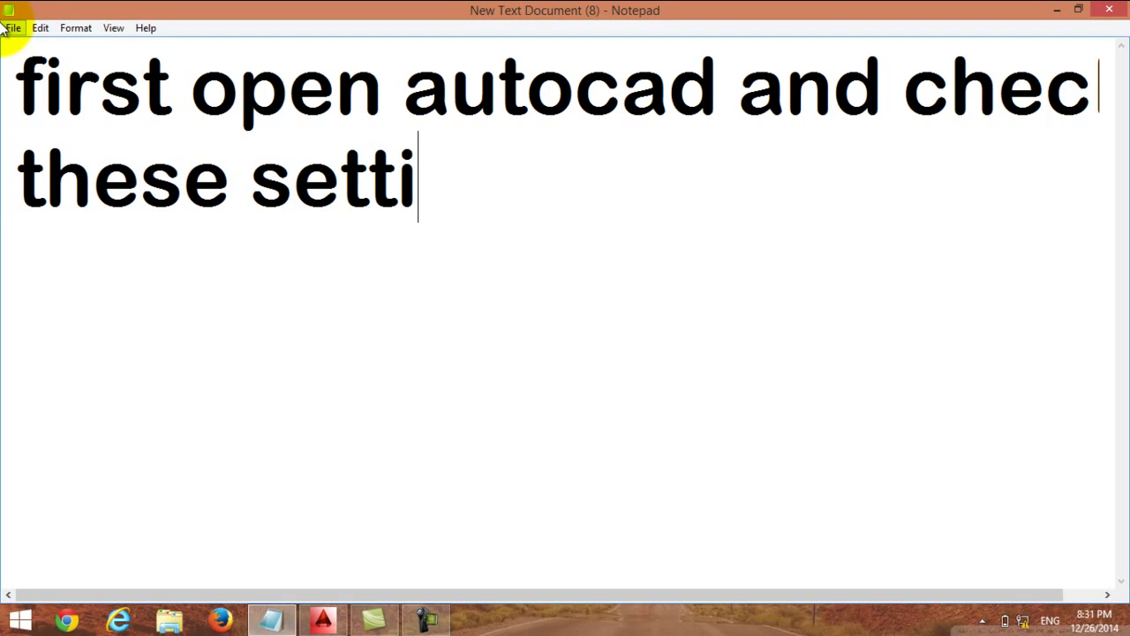
pyautogui.write('ngs are ')
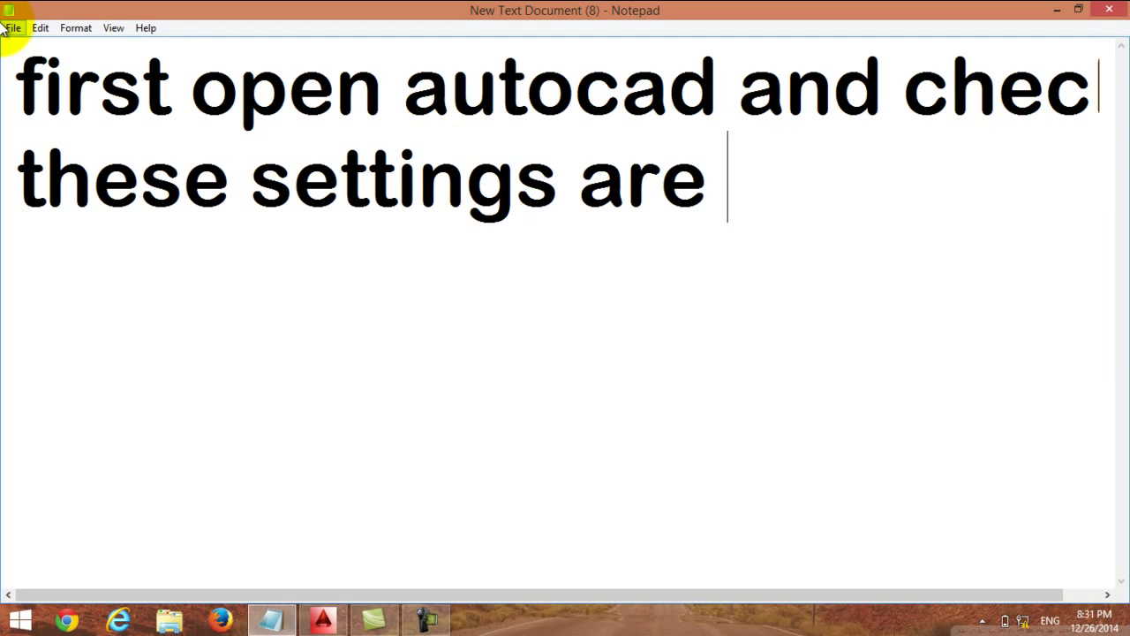
pyautogui.write('correct')
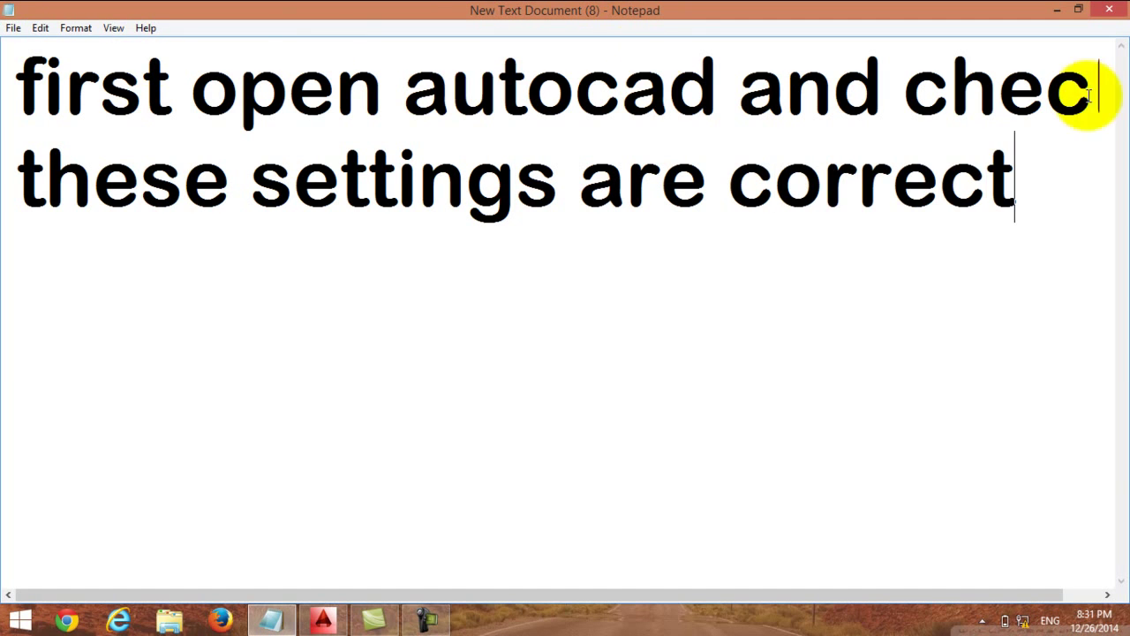
pyautogui.click(1054, 11)
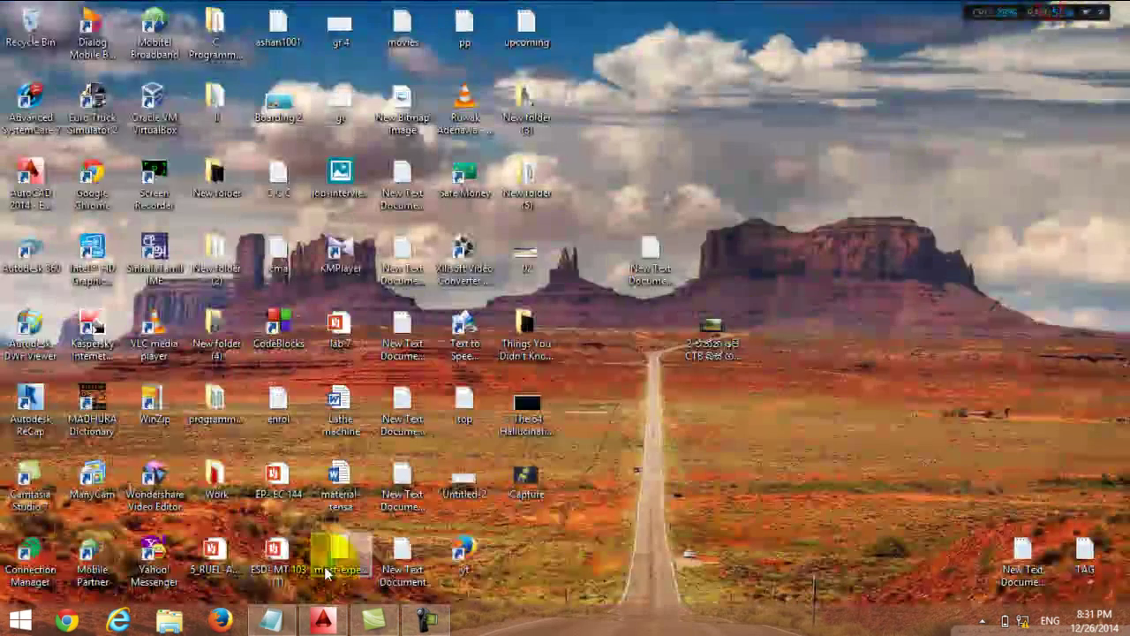
# - Restore the AutoCAD 2014 window showing Drawing1.dwg
pyautogui.click(323, 621)
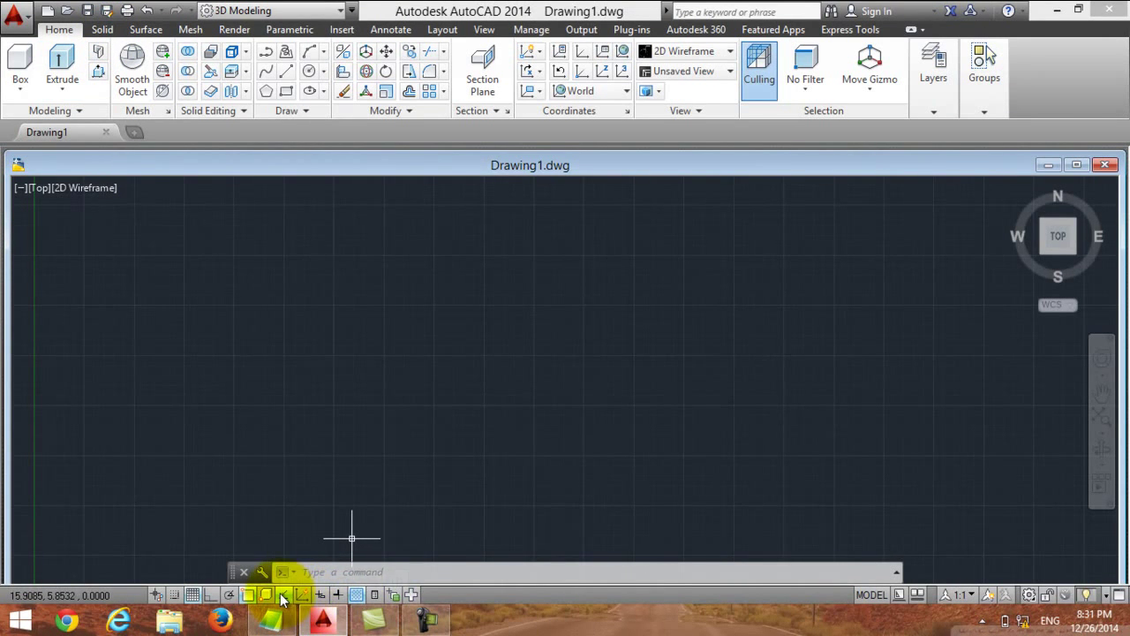
# - Switch to Notepad and replace the note with 'right click on bottom bar>settings'
pyautogui.click(279, 623)
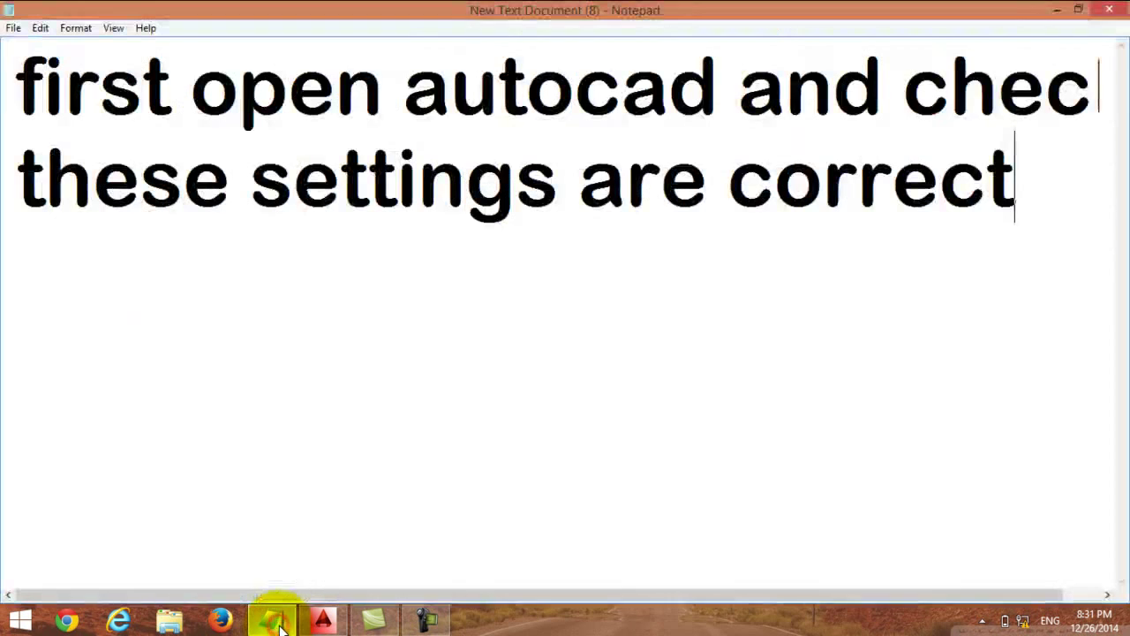
pyautogui.moveTo(1065, 183); pyautogui.dragTo(4, 35)
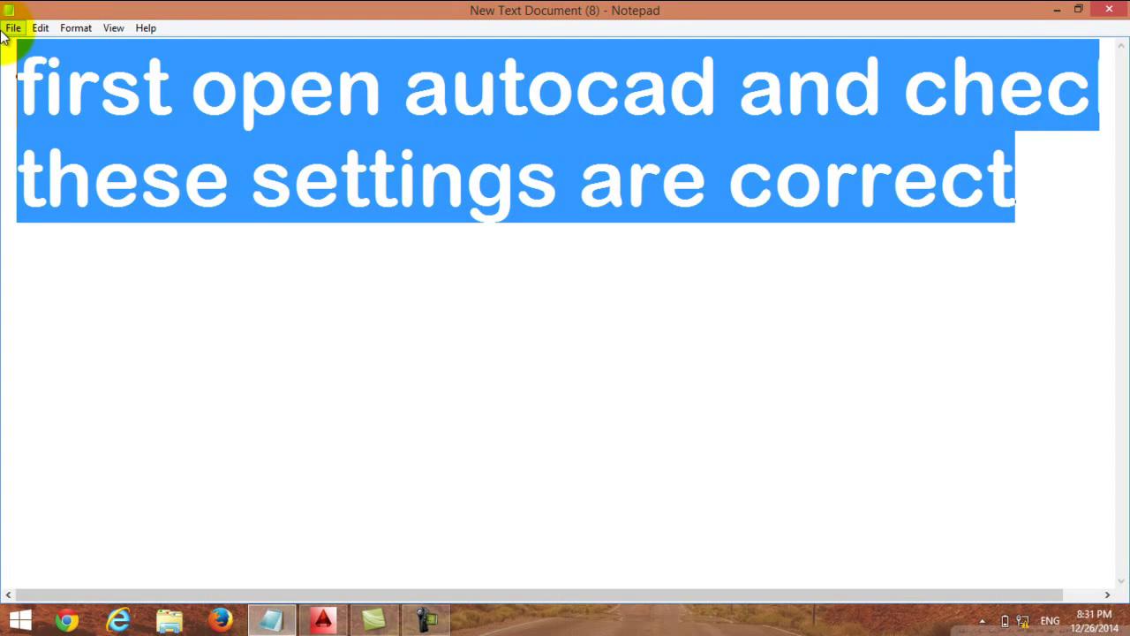
pyautogui.write('right ')
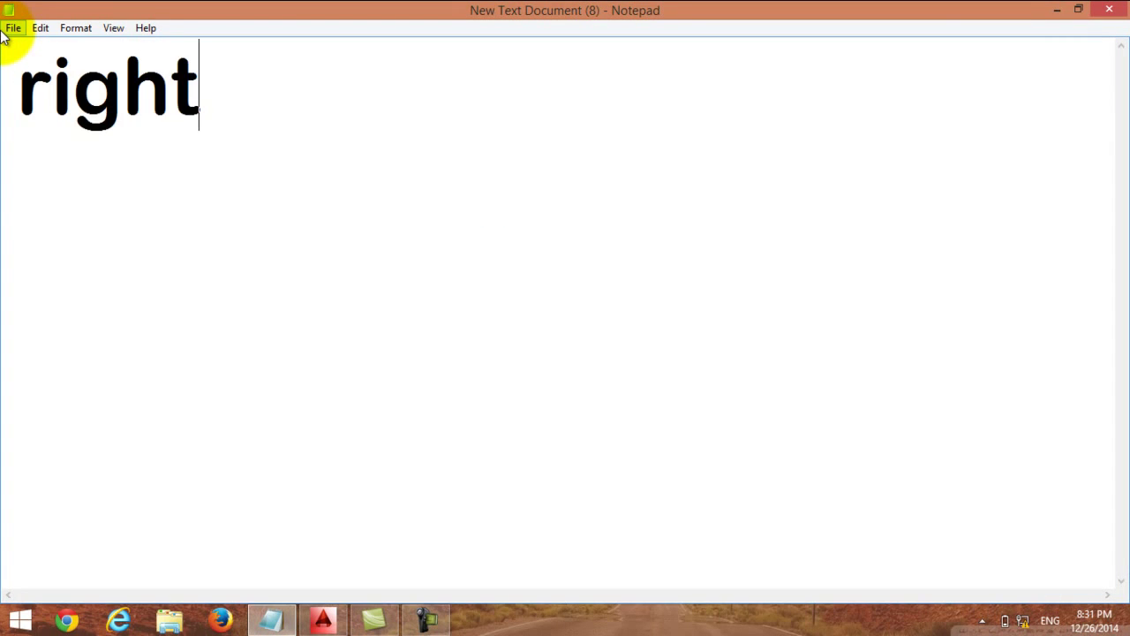
pyautogui.write('lik')
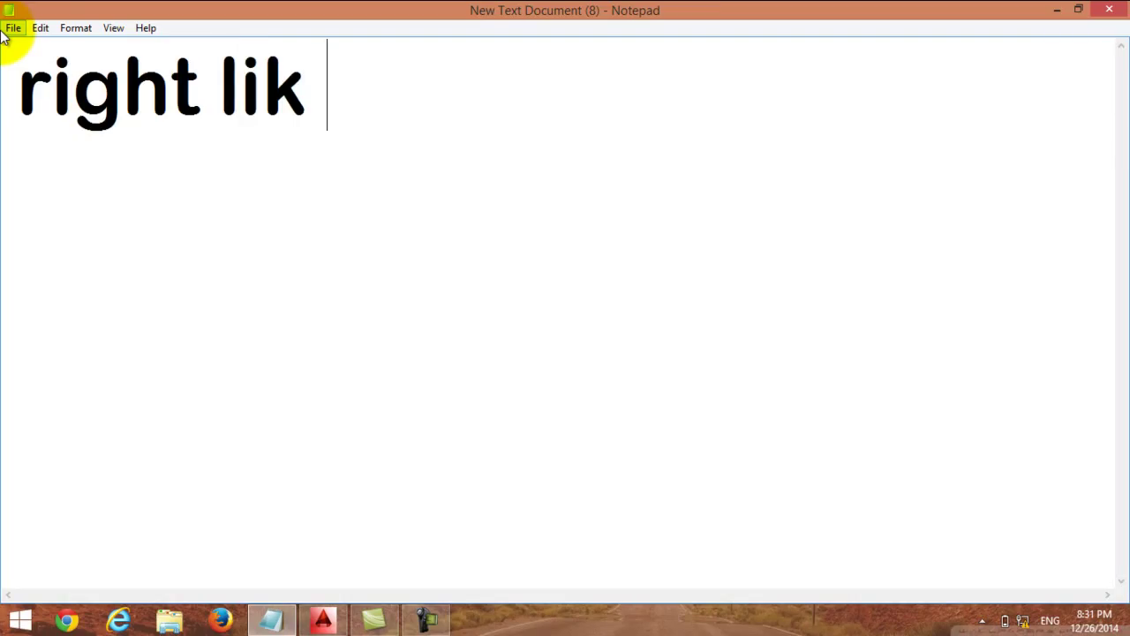
pyautogui.press('BackSpace')
pyautogui.press('BackSpace')
pyautogui.press('BackSpace')
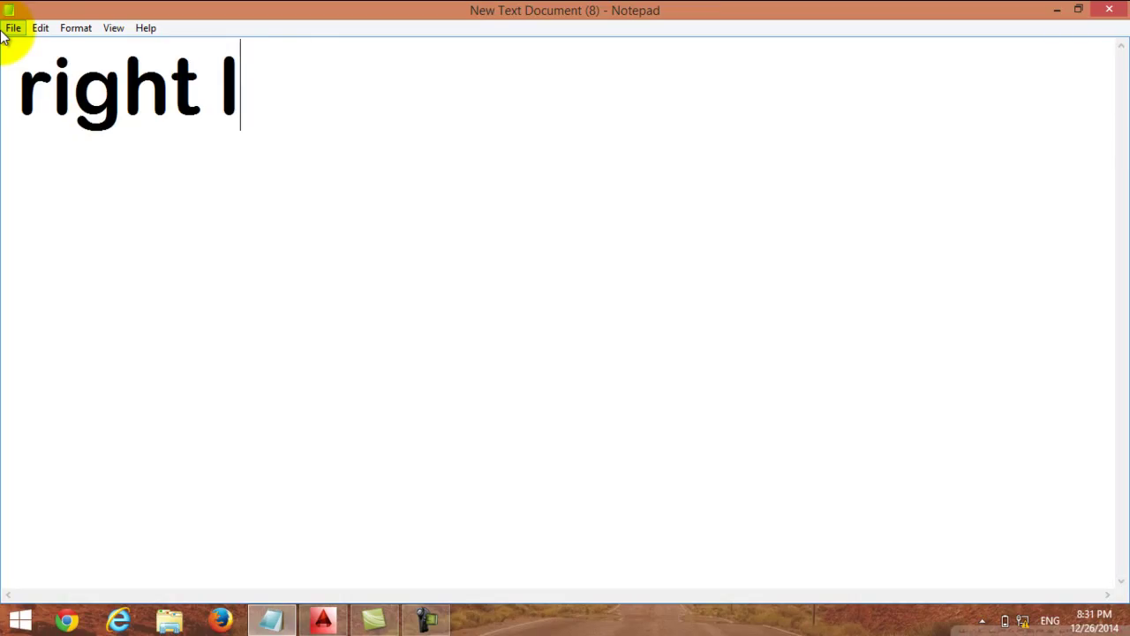
pyautogui.press('BackSpace')
pyautogui.write('cli')
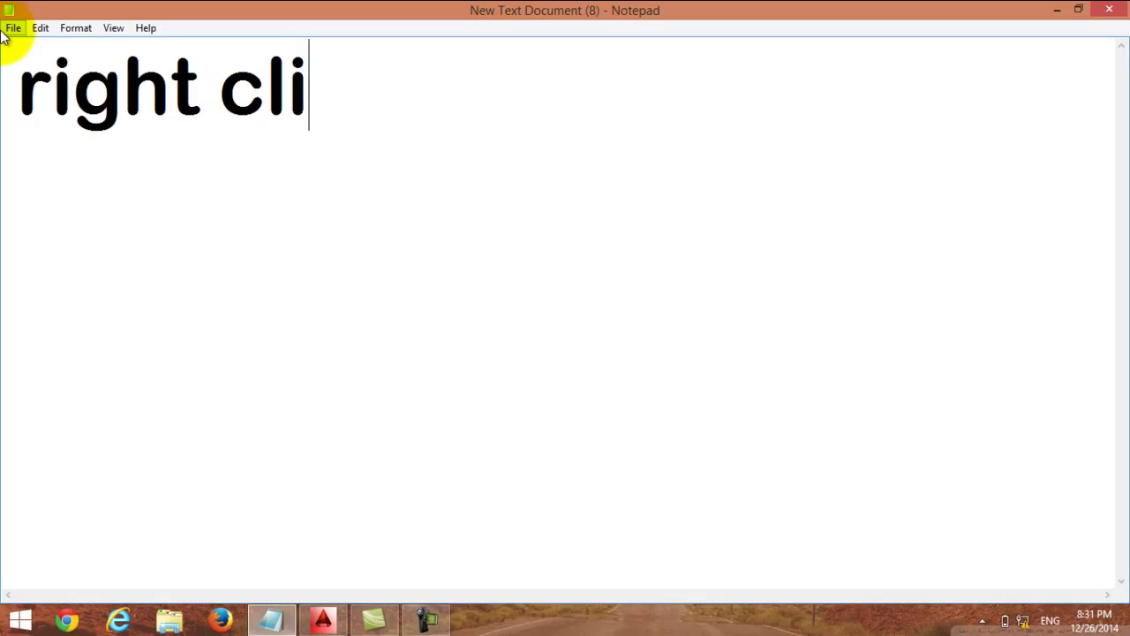
pyautogui.write('ck on b')
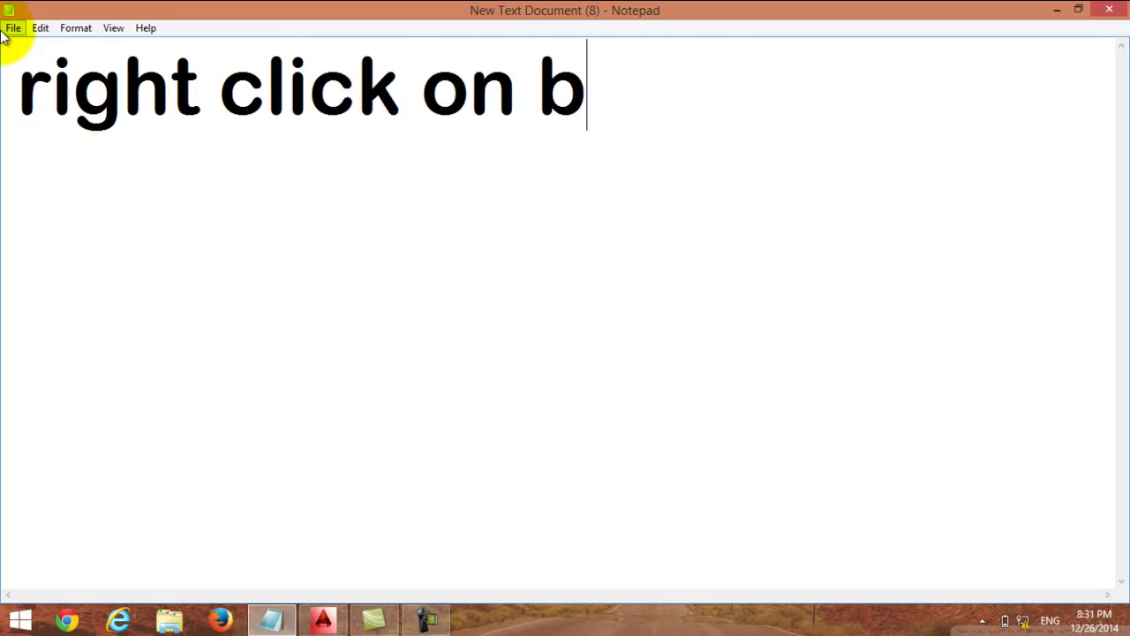
pyautogui.write('ottom b')
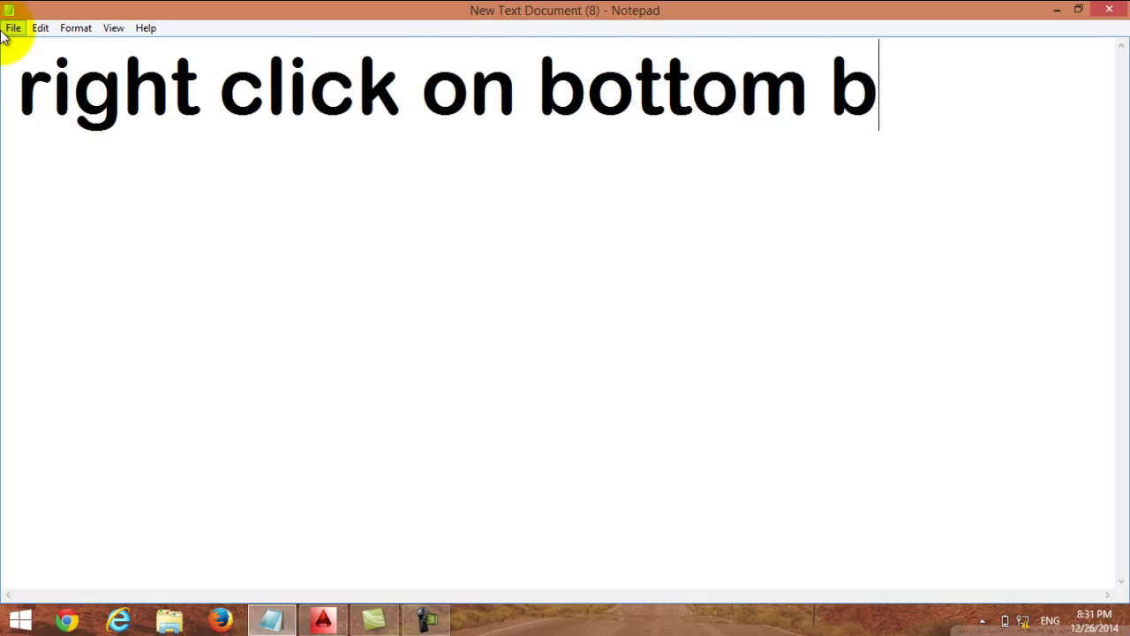
pyautogui.write('ar>')
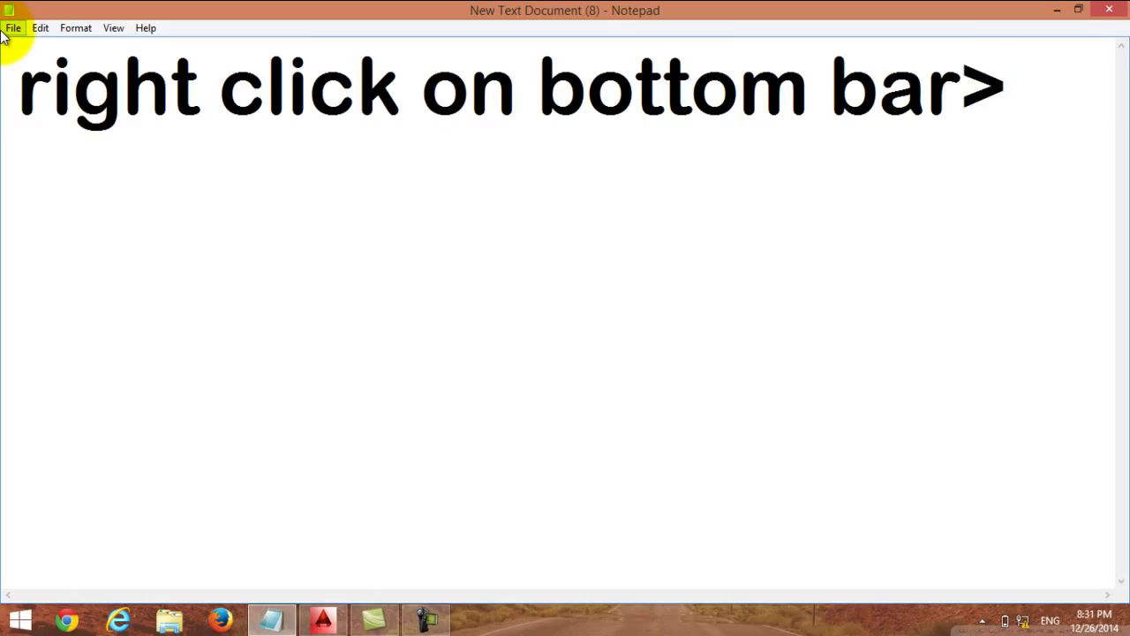
pyautogui.write('settin')
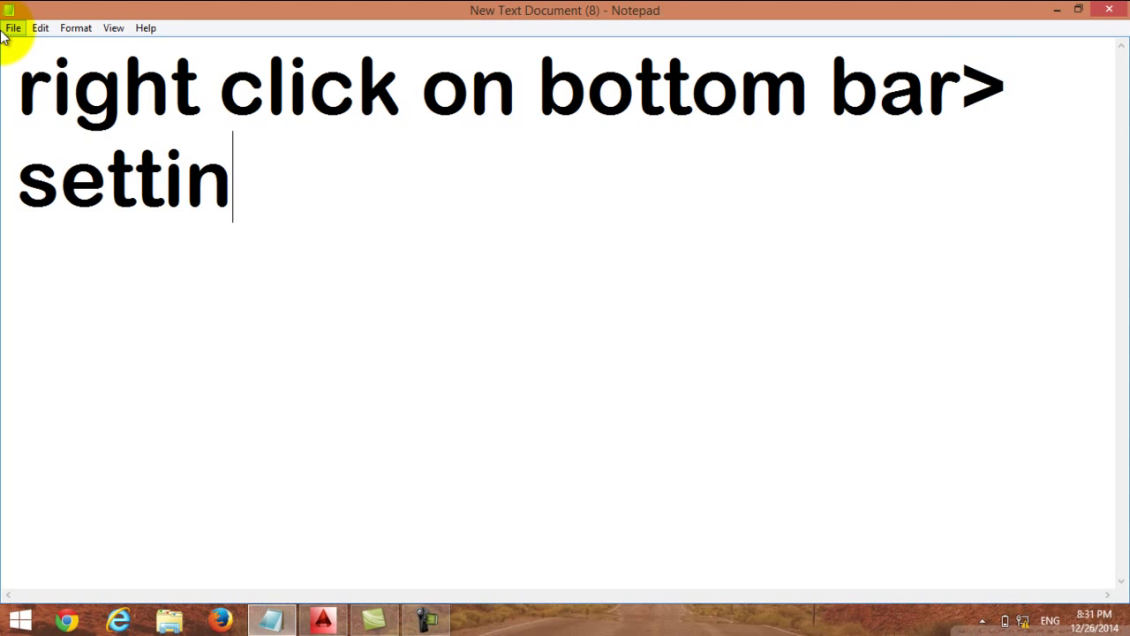
pyautogui.write('gs')
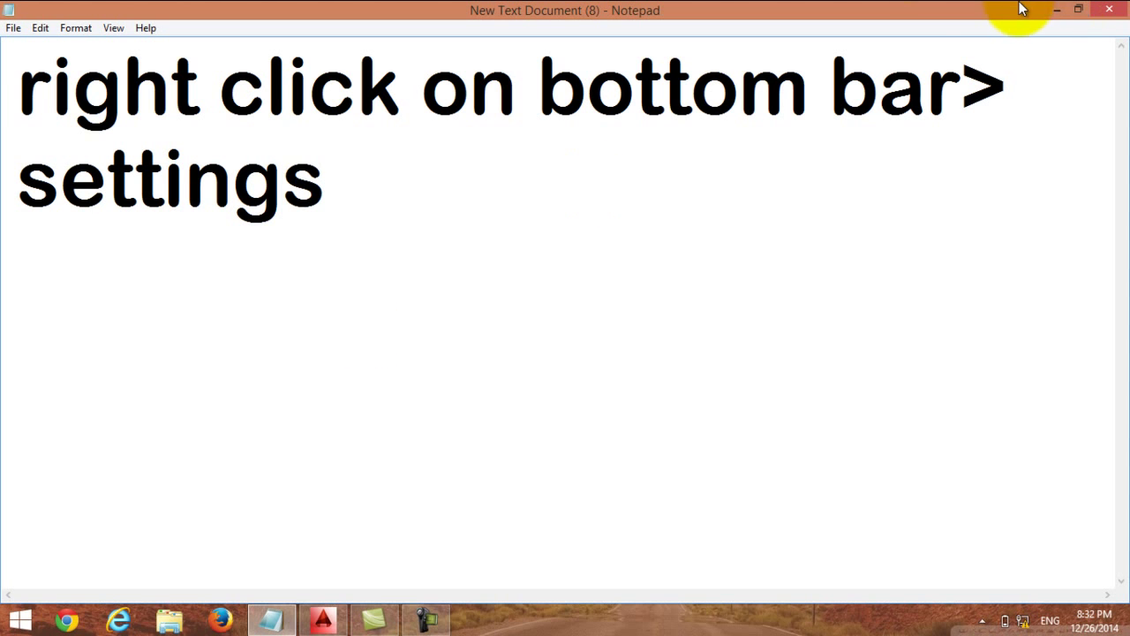
# - Minimize Notepad and open Drafting Settings from the Object Snap status-bar icon
pyautogui.click(1056, 9)
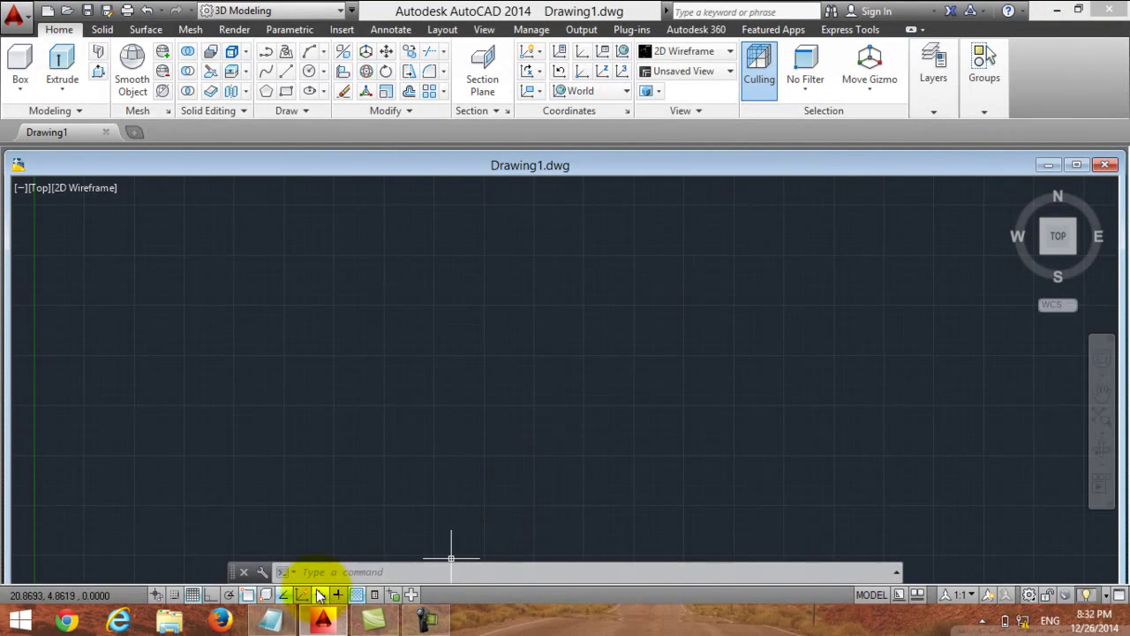
pyautogui.rightClick(287, 589)
pyautogui.click(321, 558)
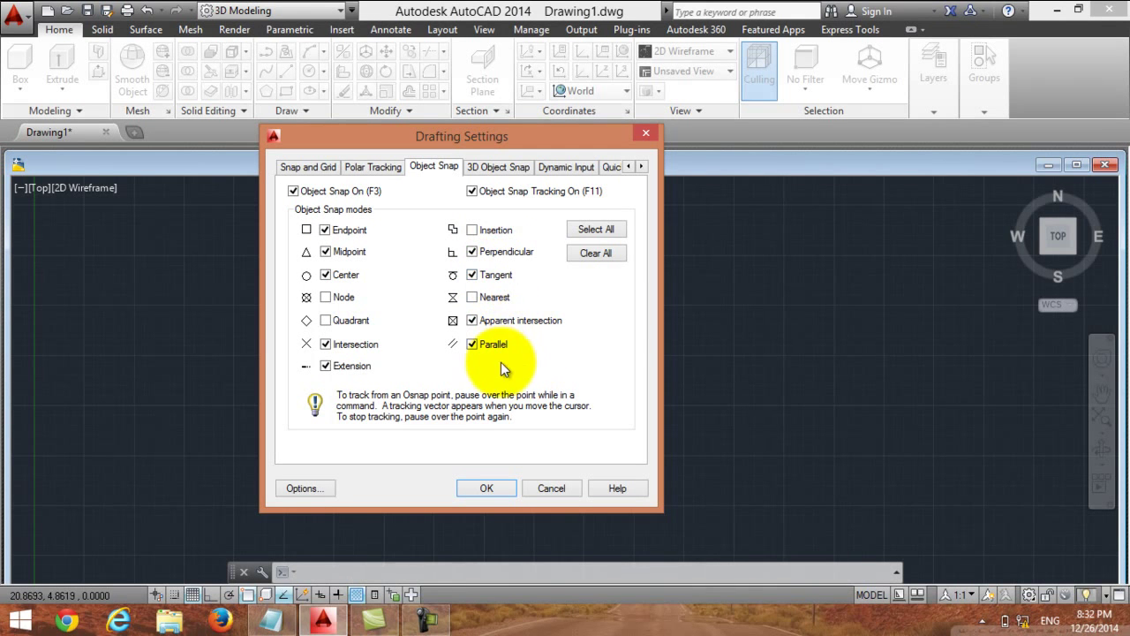
# - Review the 3D Object Snap, Polar Tracking, Snap and Grid, and Dynamic Input tabs, then close with OK
pyautogui.click(478, 170)
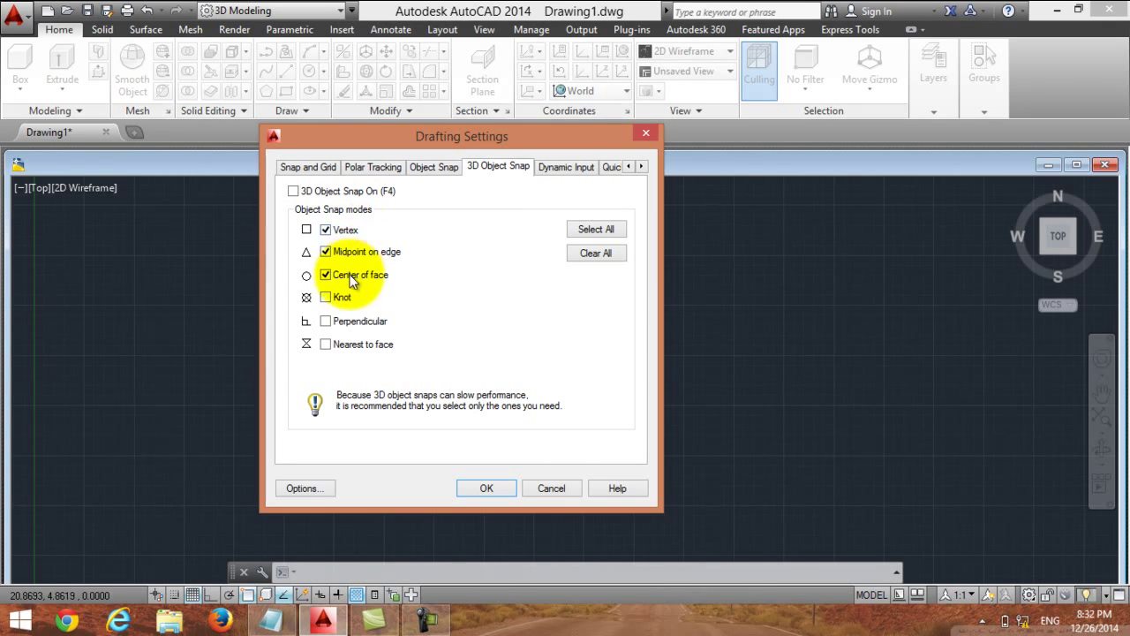
pyautogui.click(371, 166)
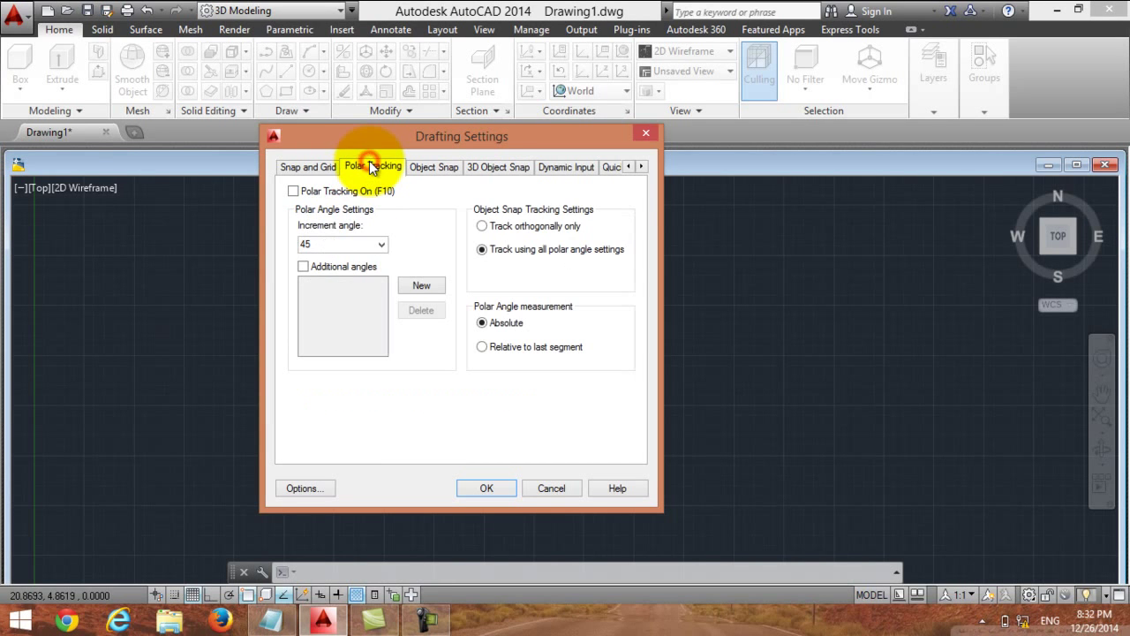
pyautogui.click(302, 167)
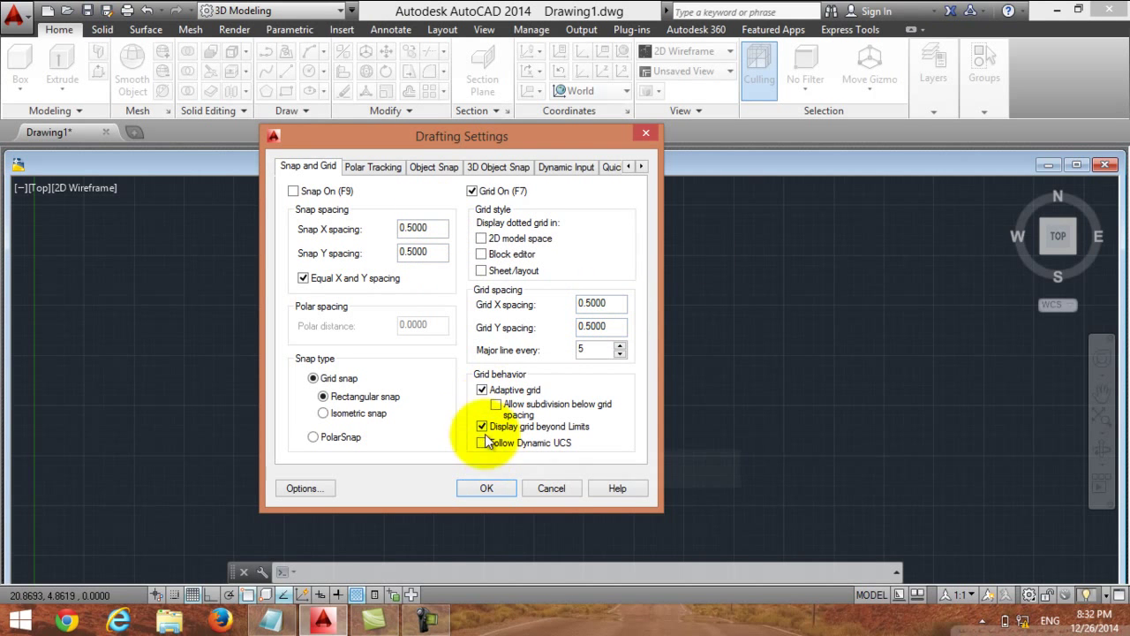
pyautogui.click(394, 170)
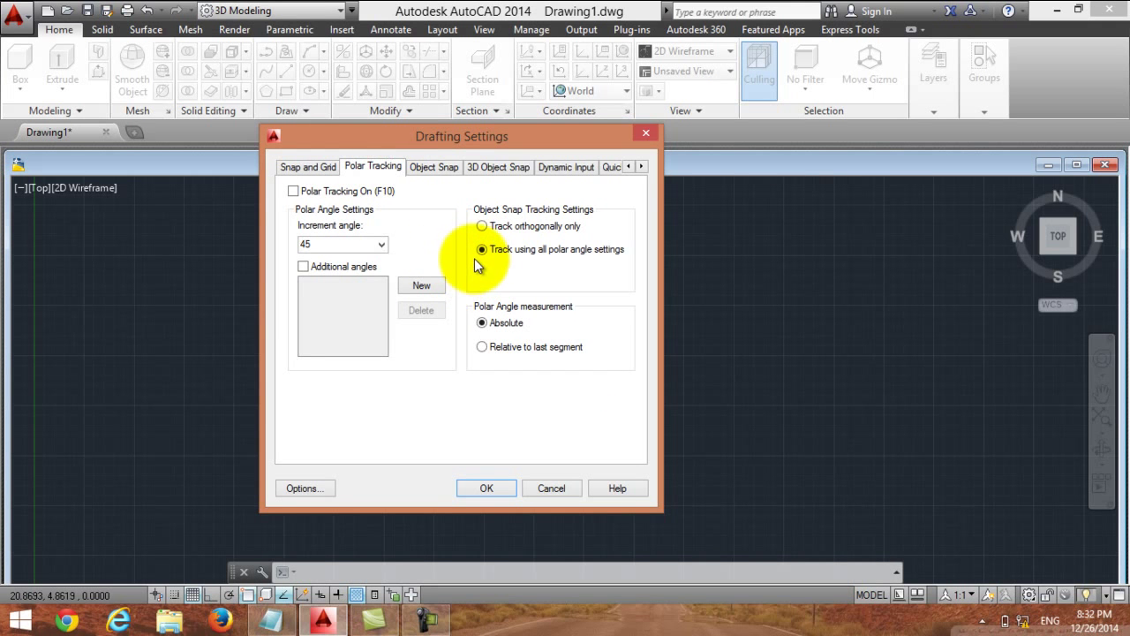
pyautogui.click(497, 166)
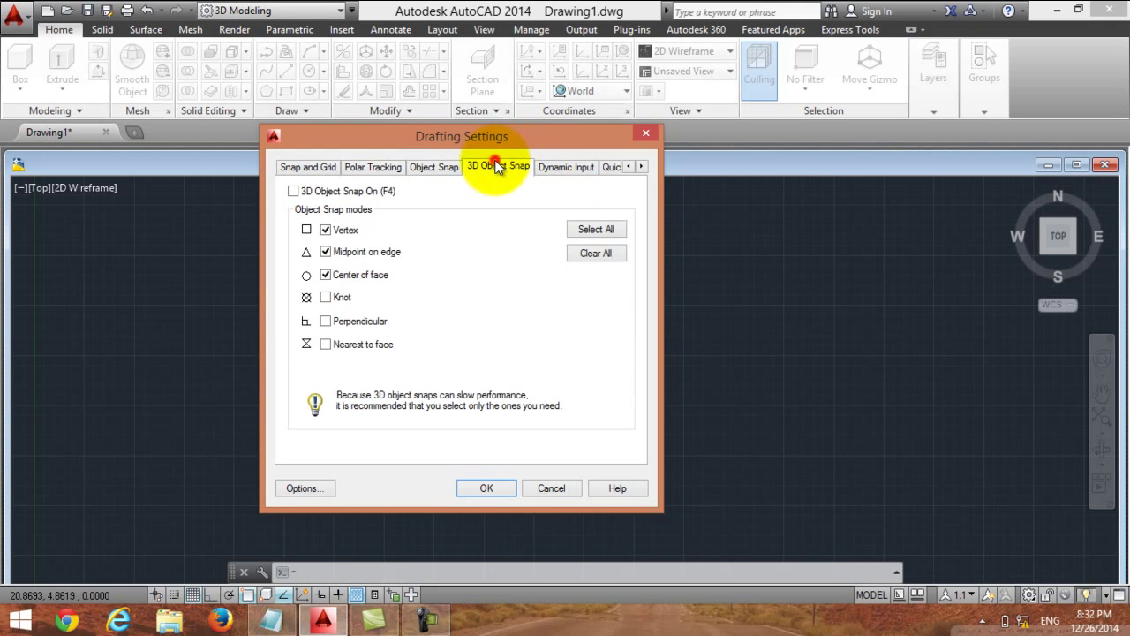
pyautogui.click(547, 172)
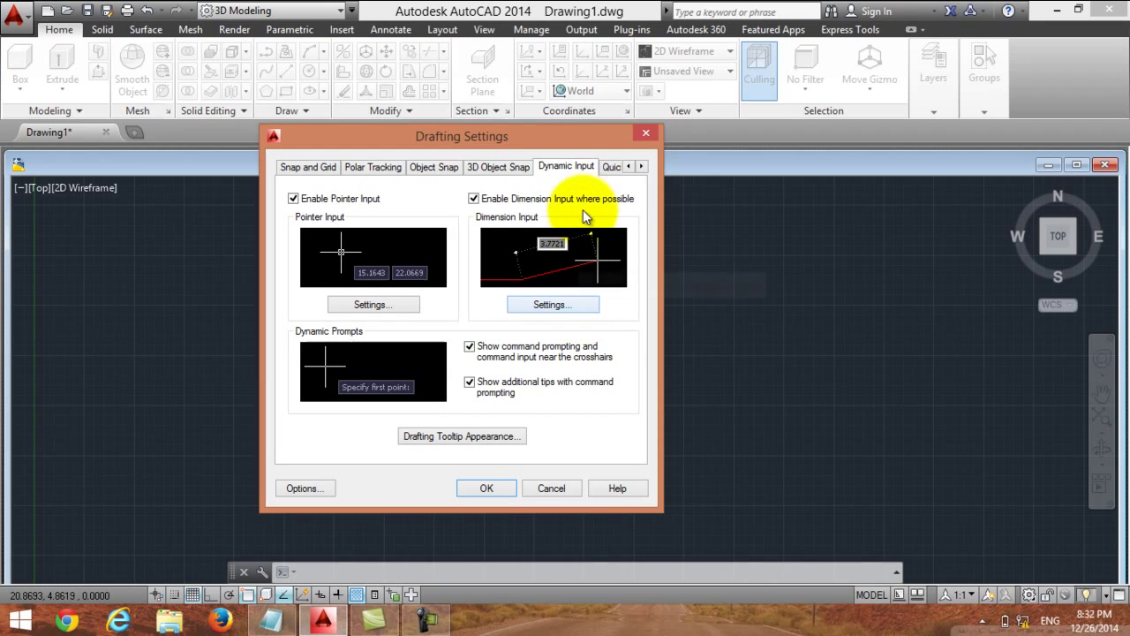
pyautogui.click(649, 136)
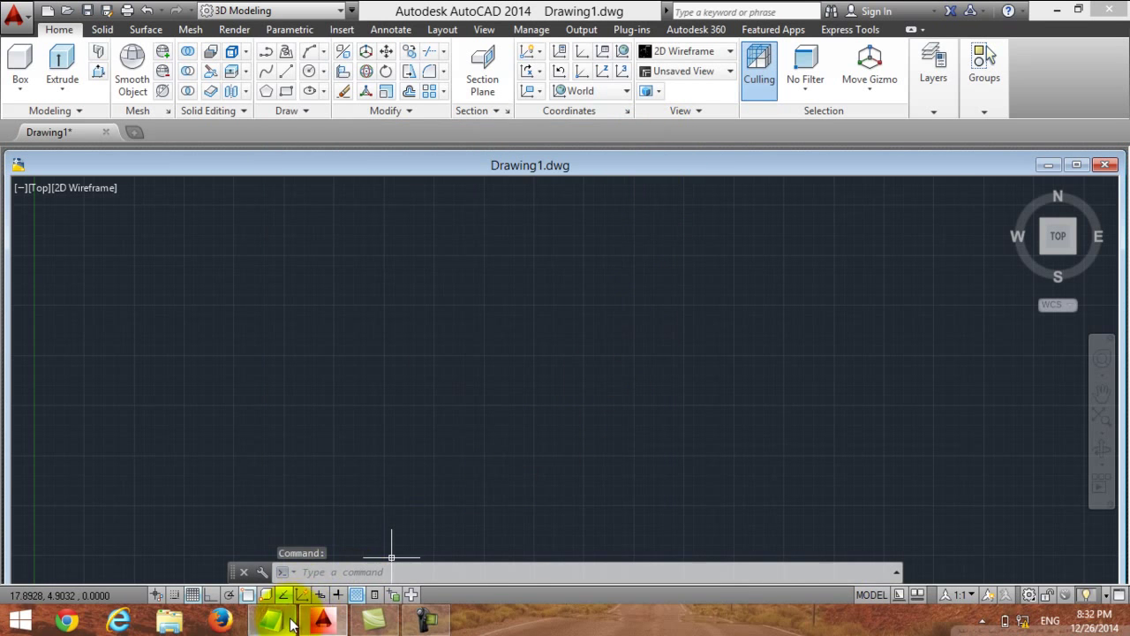
# - Change the note to 'now goto view and divide the window into 2 sections', then minimize Notepad
pyautogui.click(279, 620)
pyautogui.moveTo(494, 260); pyautogui.dragTo(9, 88)
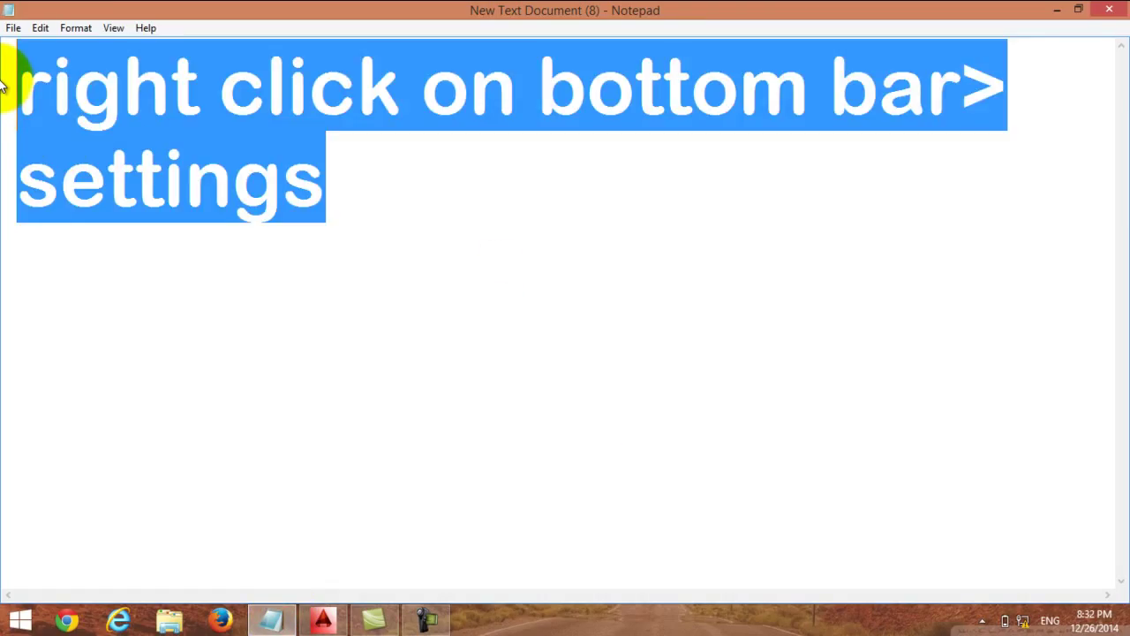
pyautogui.write('now ')
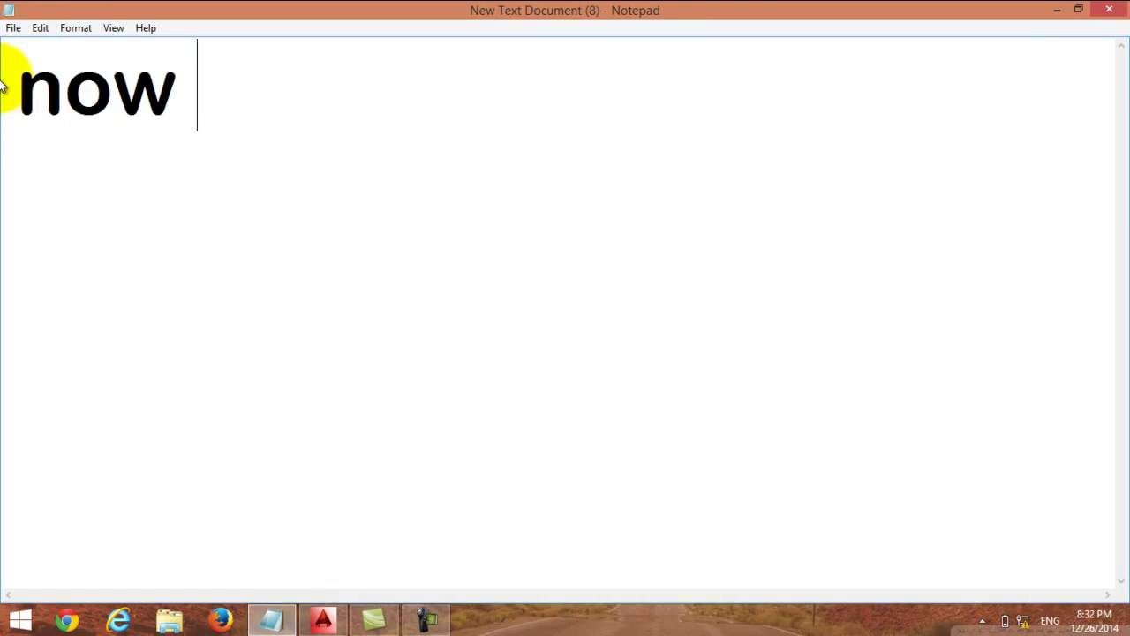
pyautogui.write('goto ')
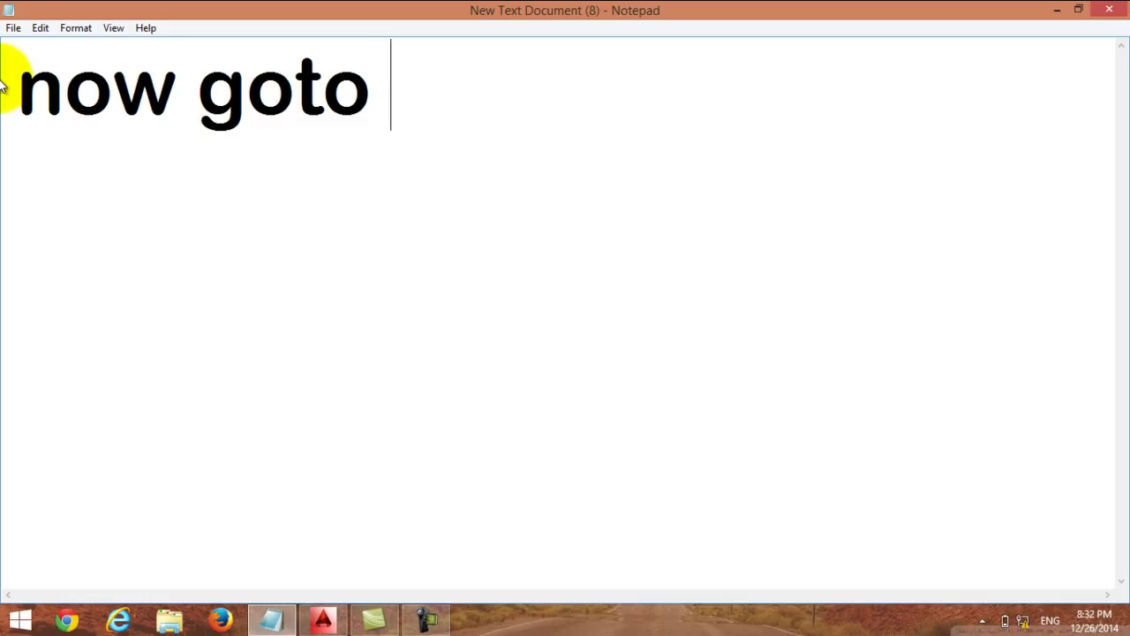
pyautogui.write('view a')
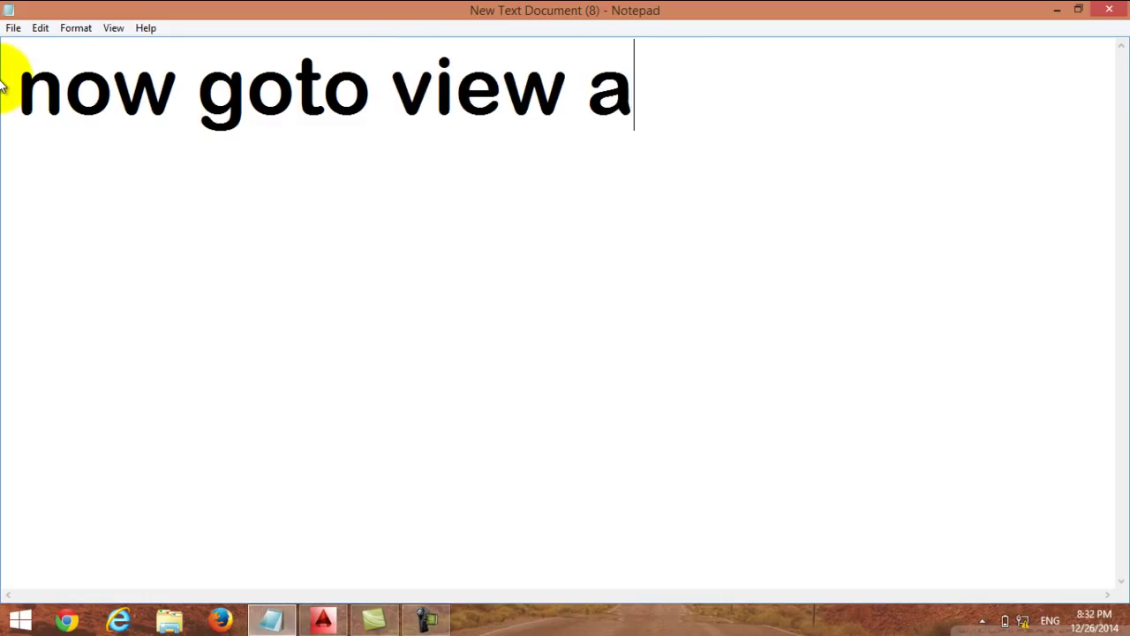
pyautogui.write('md')
pyautogui.press('BackSpace')
pyautogui.press('BackSpace')
pyautogui.write('nd div')
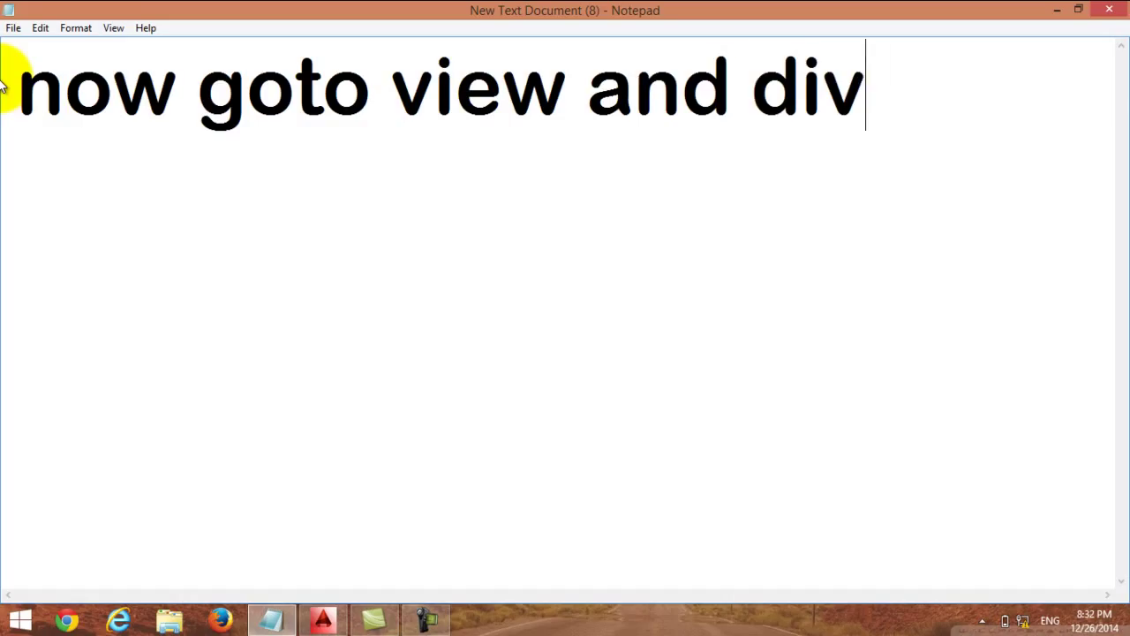
pyautogui.write('ide t')
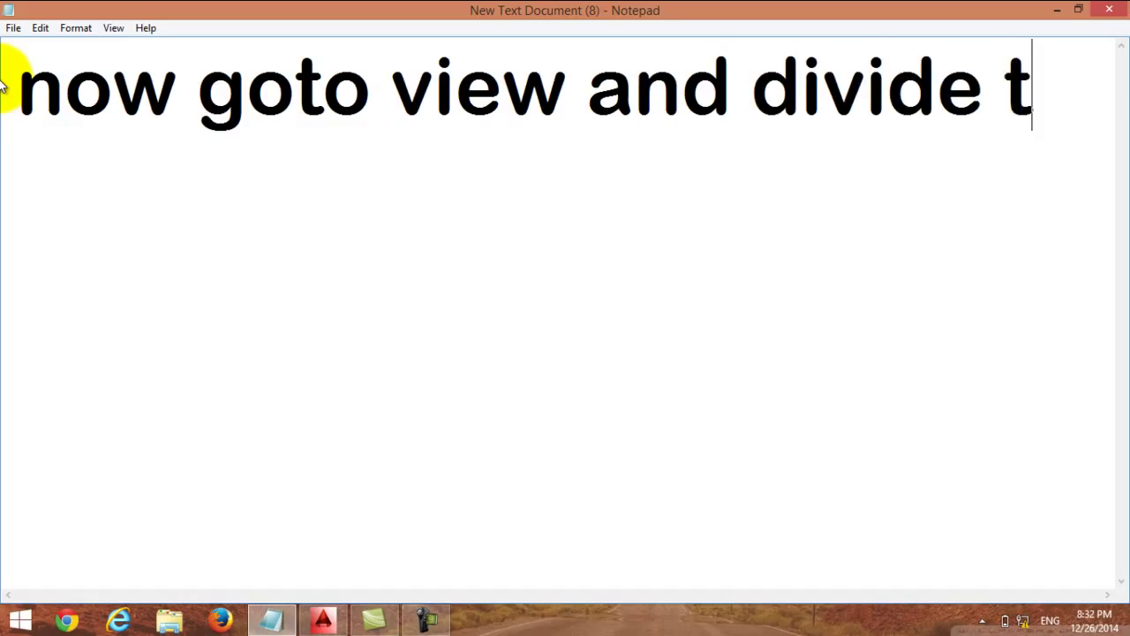
pyautogui.write('he')
pyautogui.press('Return')
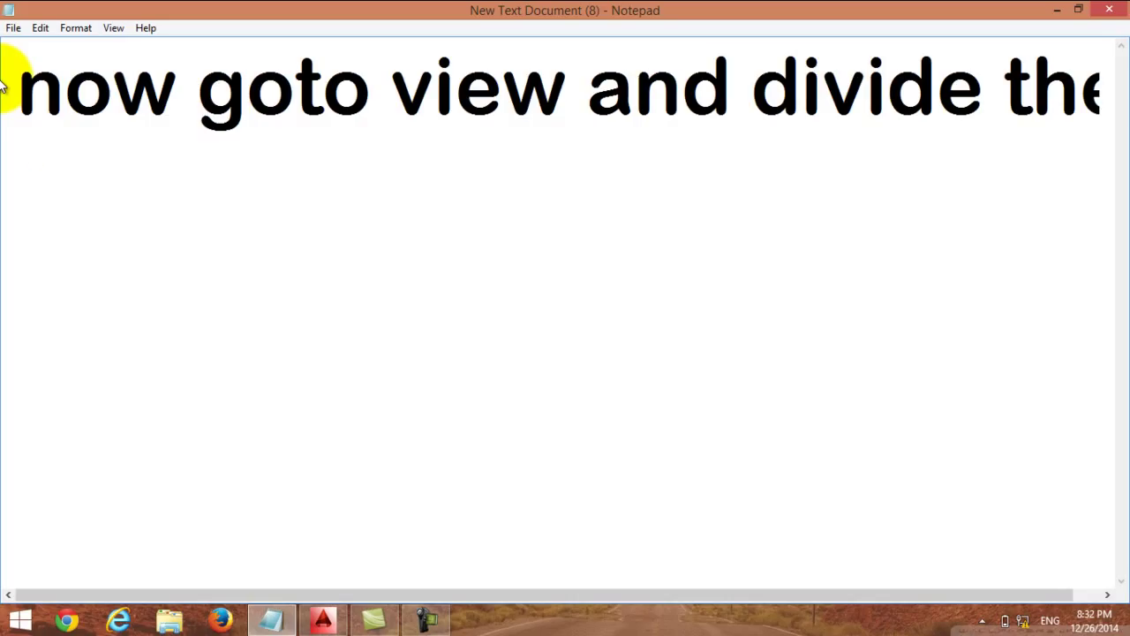
pyautogui.write('window i')
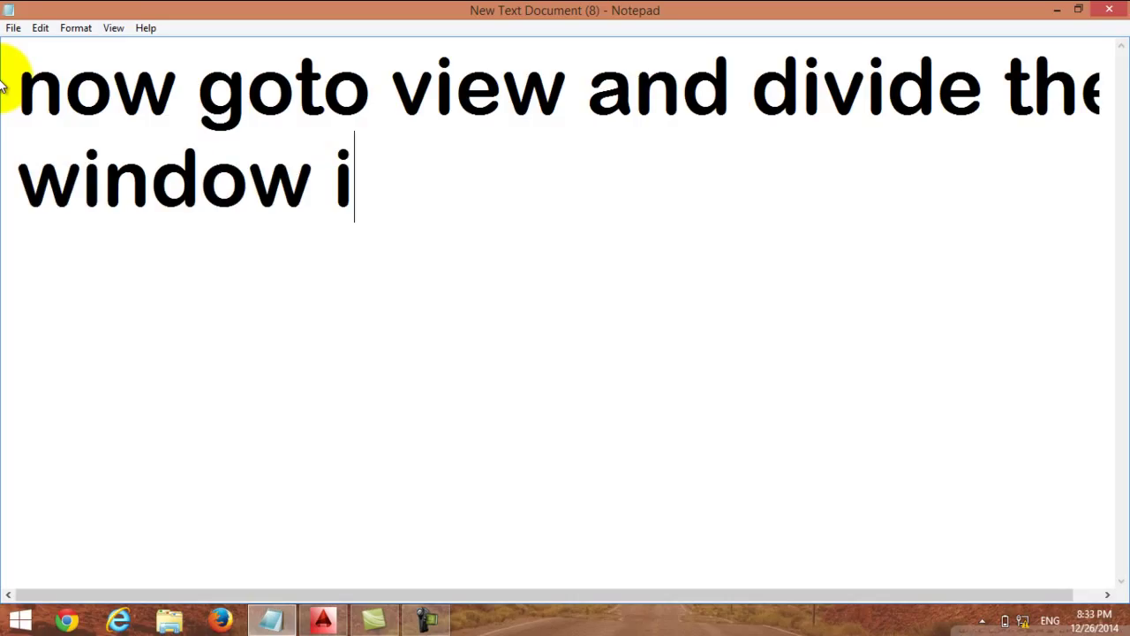
pyautogui.write('nto 2')
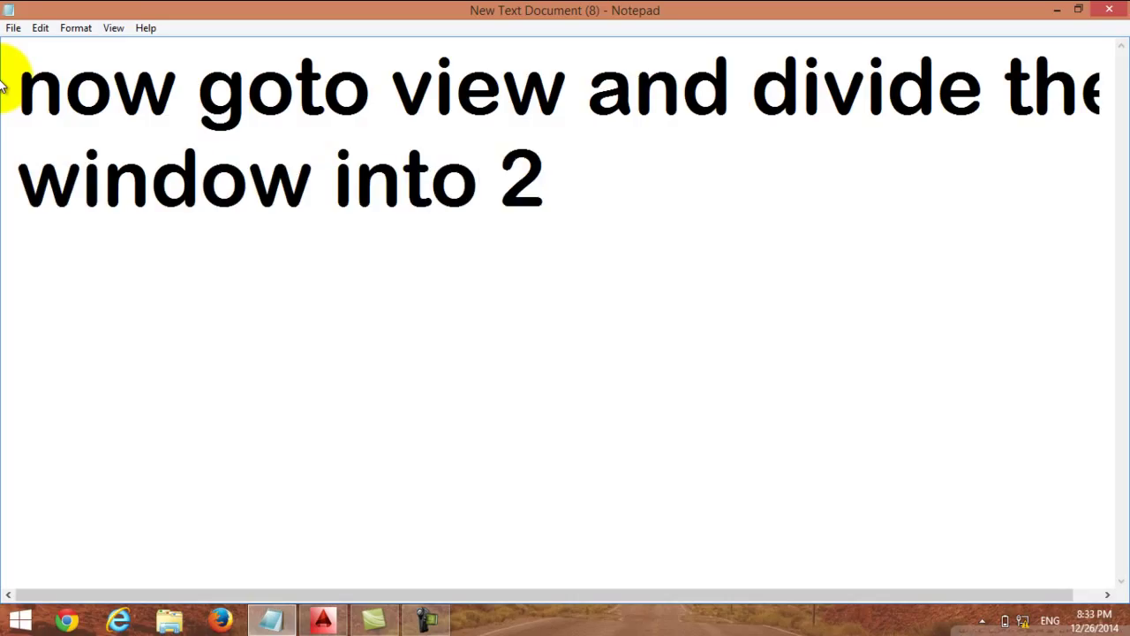
pyautogui.write(' s')
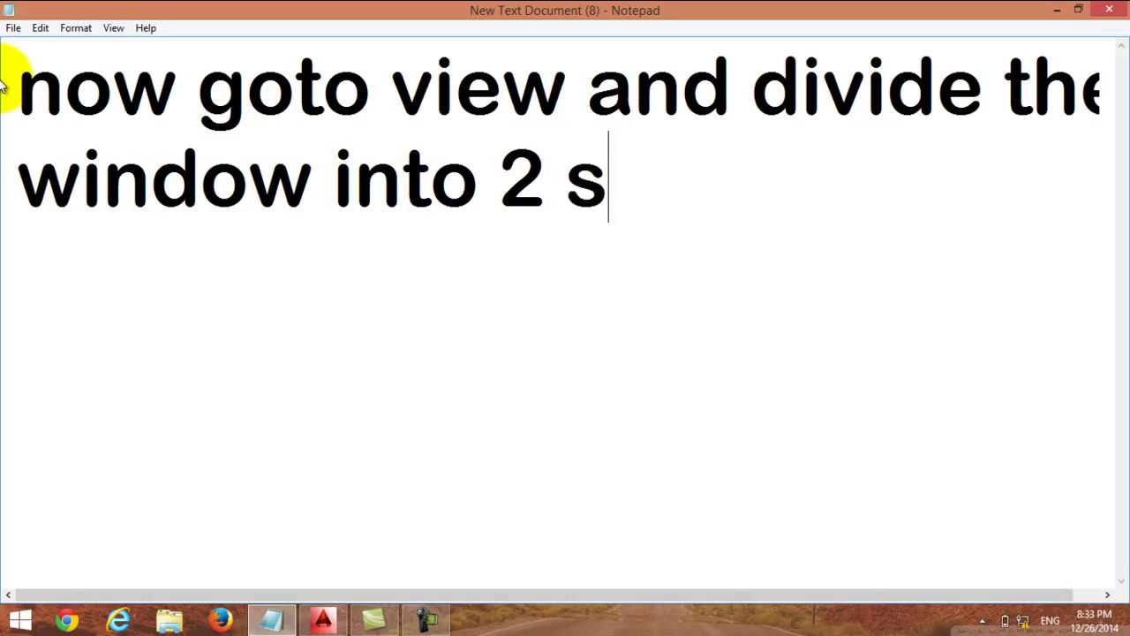
pyautogui.write('ections')
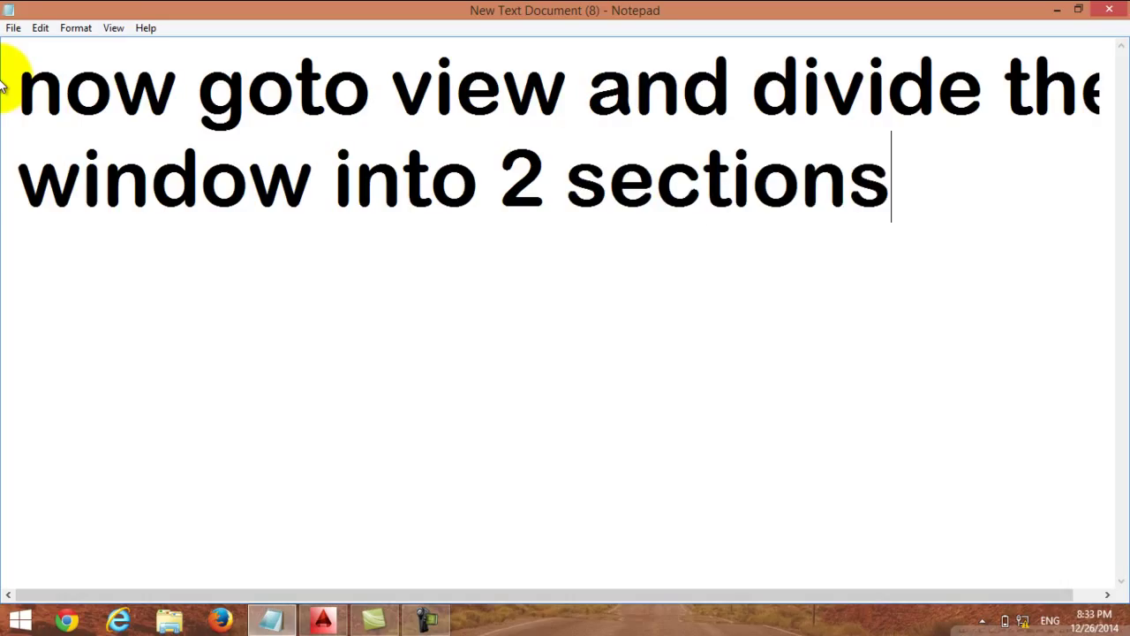
pyautogui.click(1055, 10)
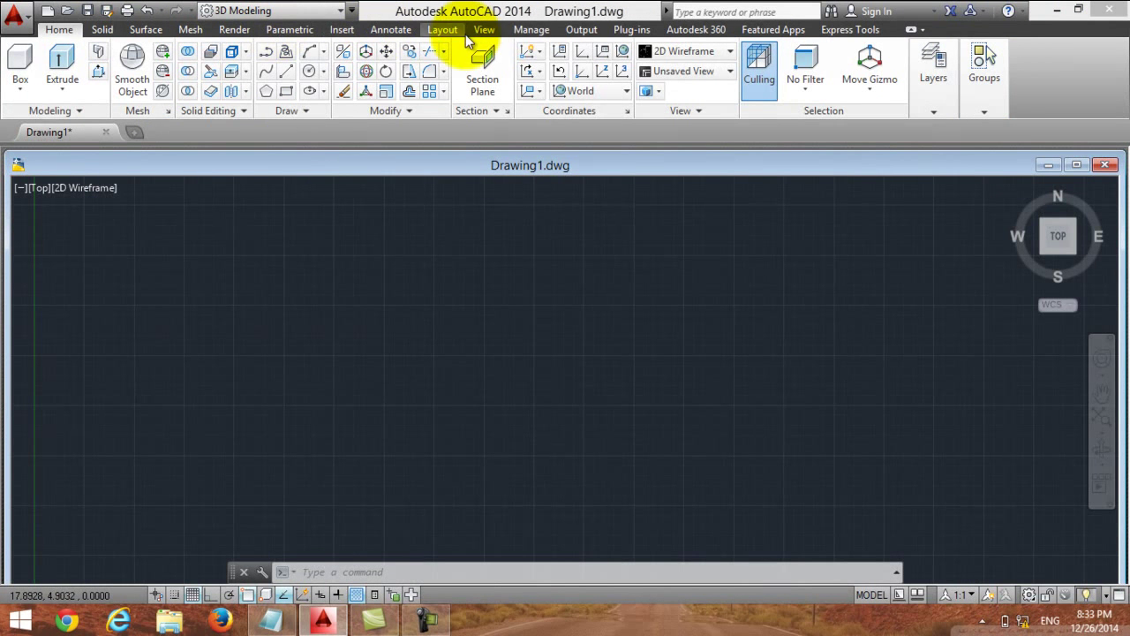
# - Split the drawing into two vertical viewports via View > Viewport Configuration
pyautogui.click(477, 31)
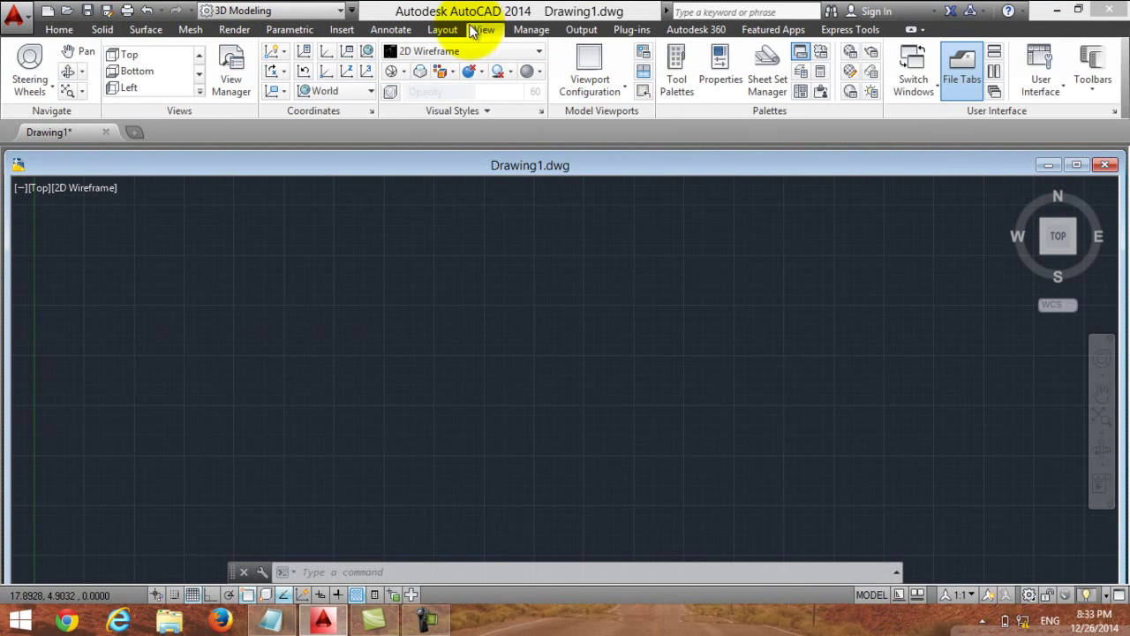
pyautogui.click(606, 92)
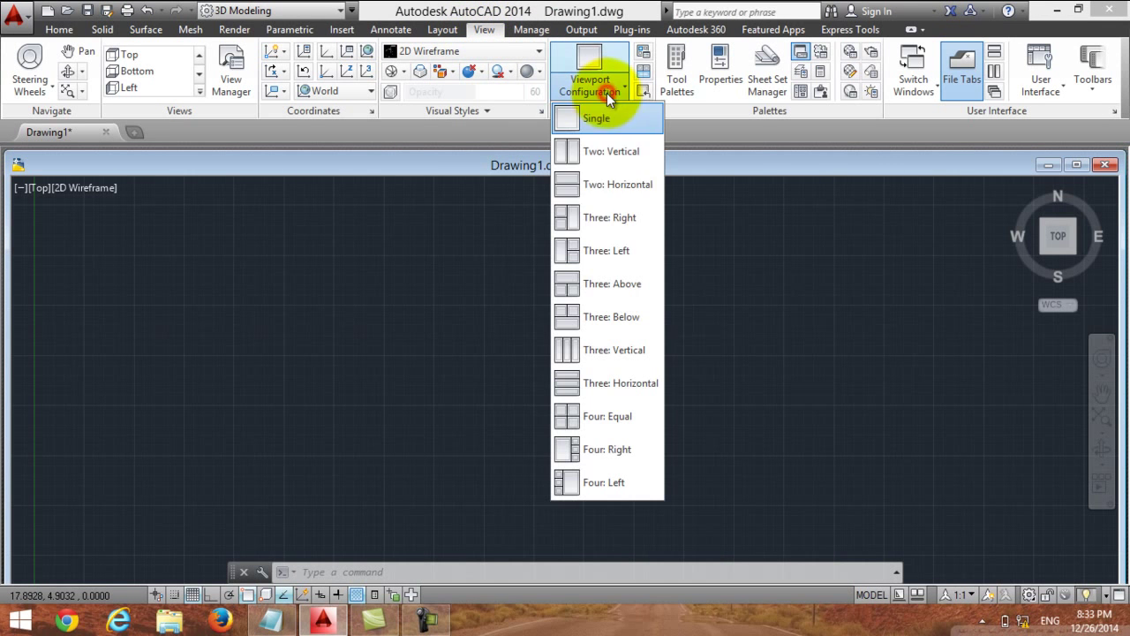
pyautogui.click(589, 153)
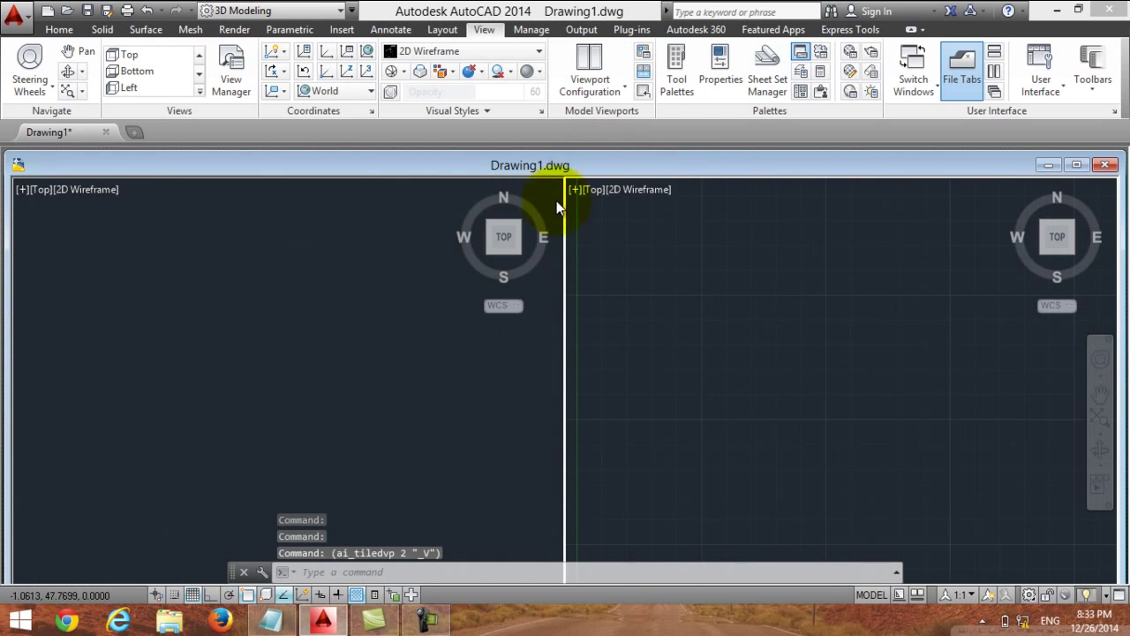
# - Turn on the grid in the left viewport and bring Notepad to the front
pyautogui.click(255, 361)
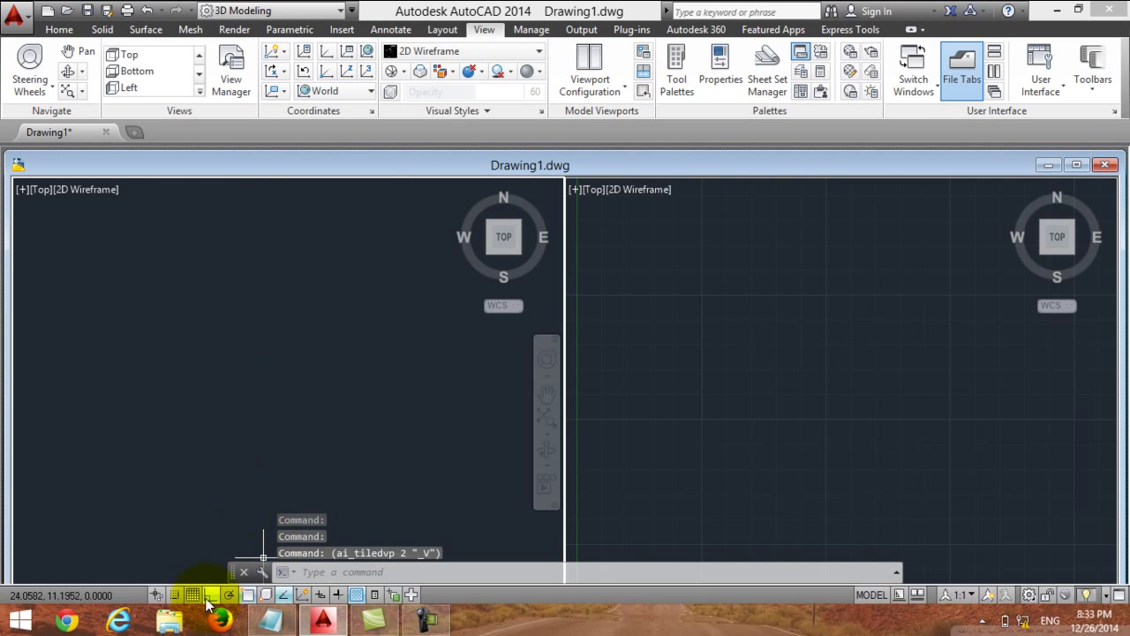
pyautogui.click(193, 594)
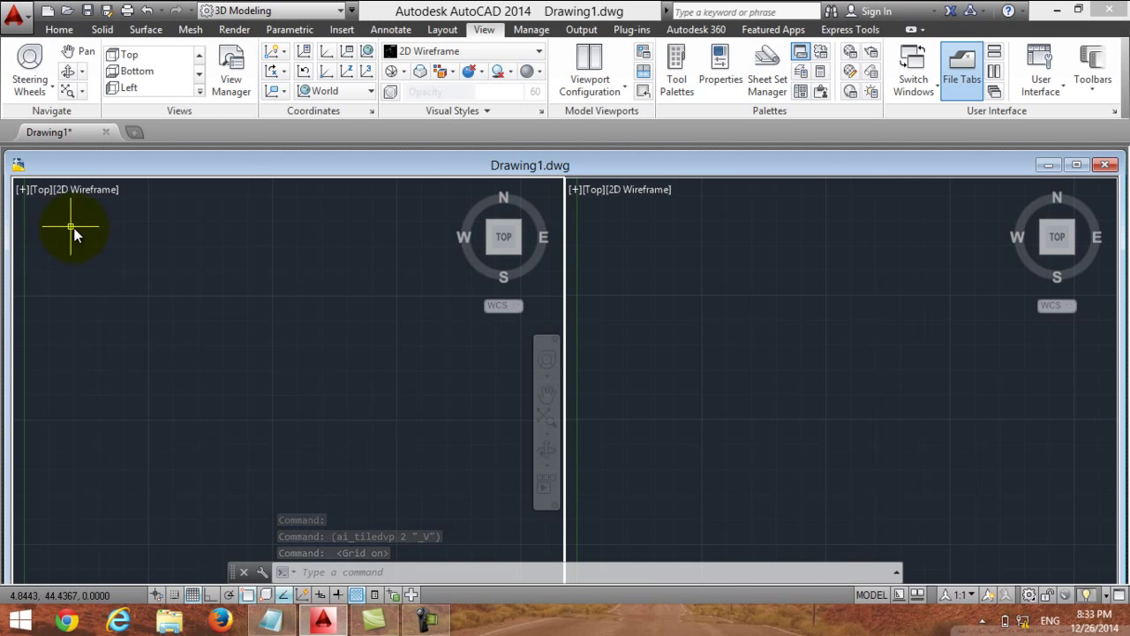
pyautogui.click(285, 623)
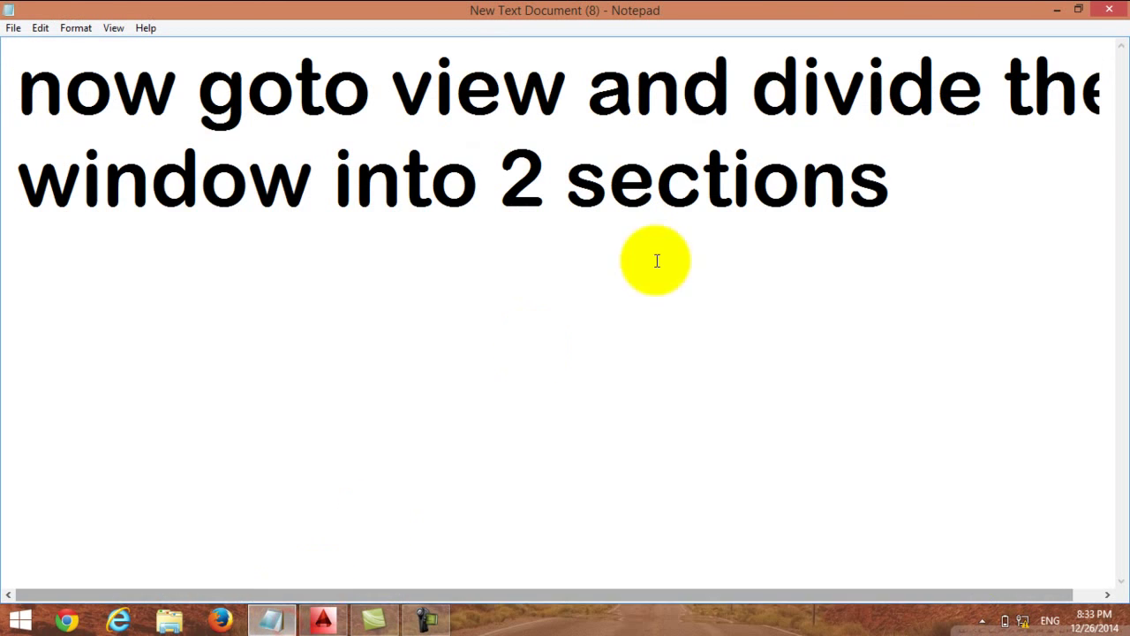
# - Replace the note with 'left side > Top view' and 'right side> sw isometric', then minimize Notepad
pyautogui.moveTo(971, 182); pyautogui.dragTo(12, 64)
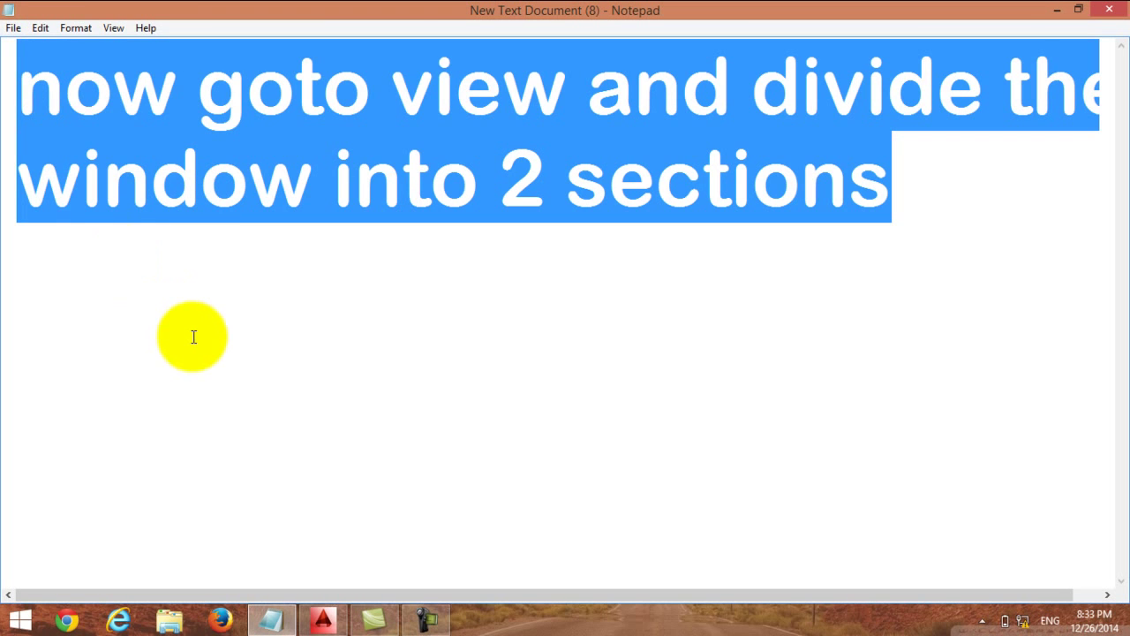
pyautogui.write('le')
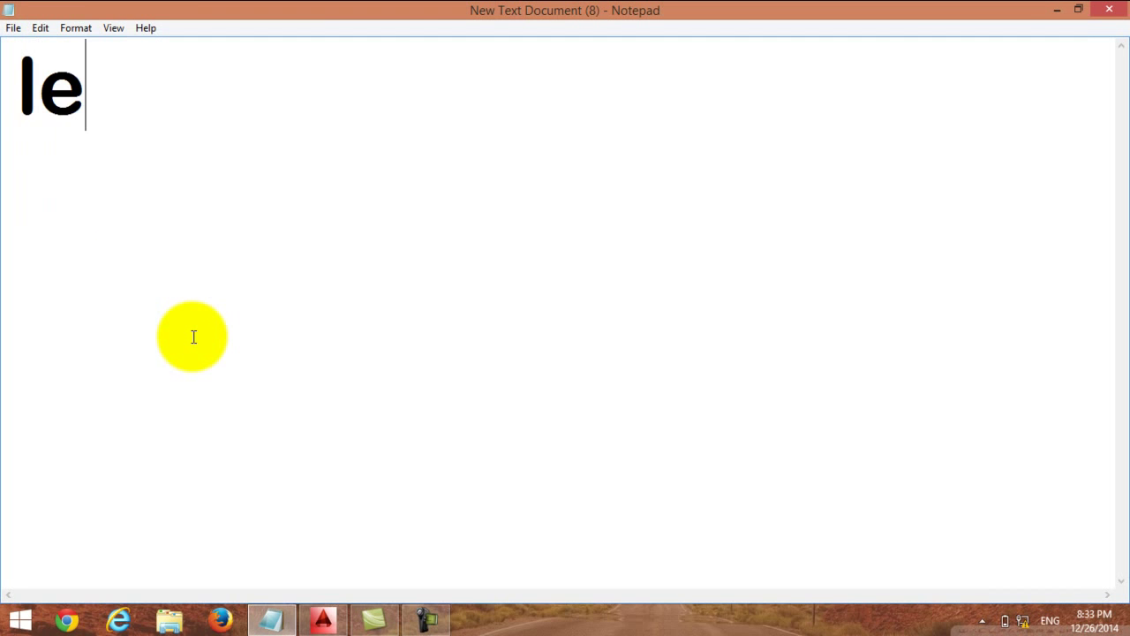
pyautogui.write('ft d')
pyautogui.press('BackSpace')
pyautogui.write('side ')
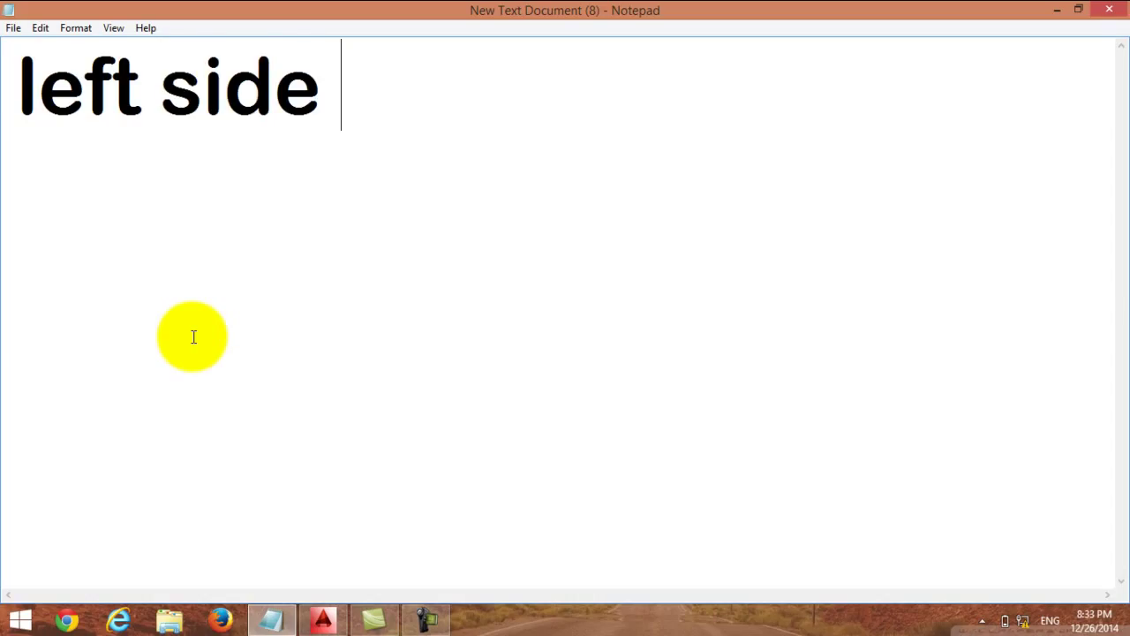
pyautogui.write('> T')
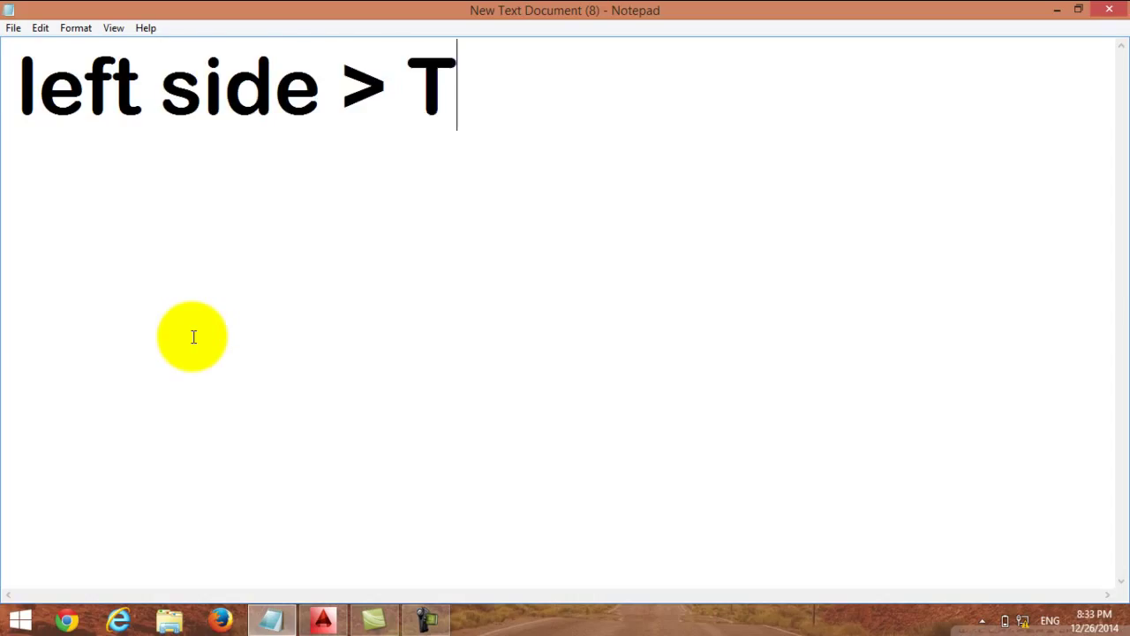
pyautogui.write('op vie')
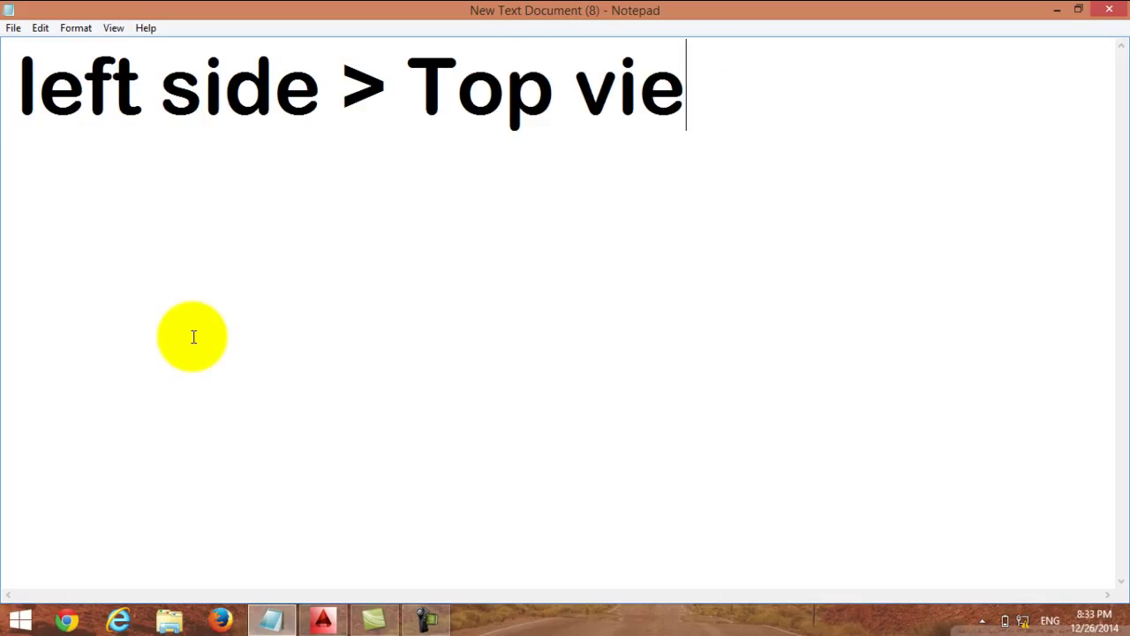
pyautogui.write('w  r')
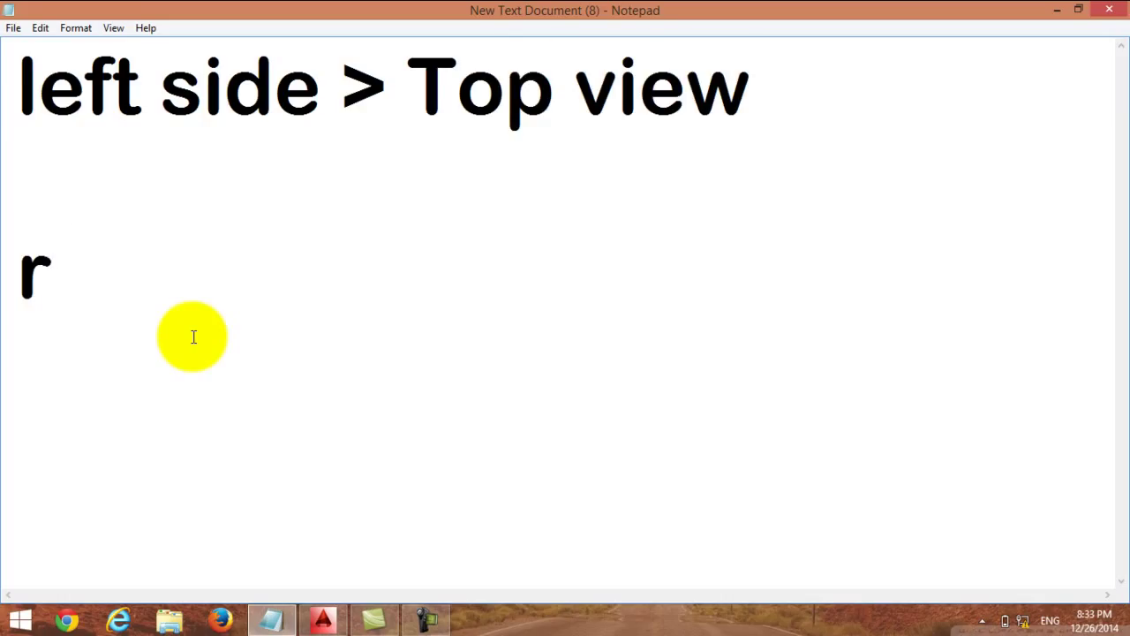
pyautogui.write('ight')
pyautogui.write(' sid')
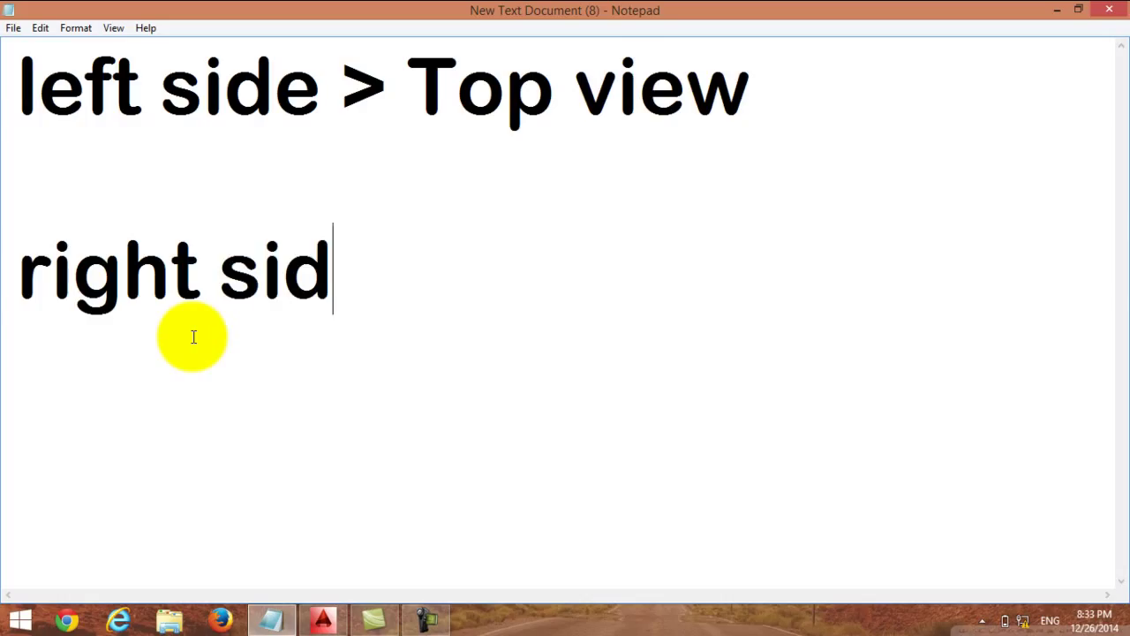
pyautogui.write('e> ')
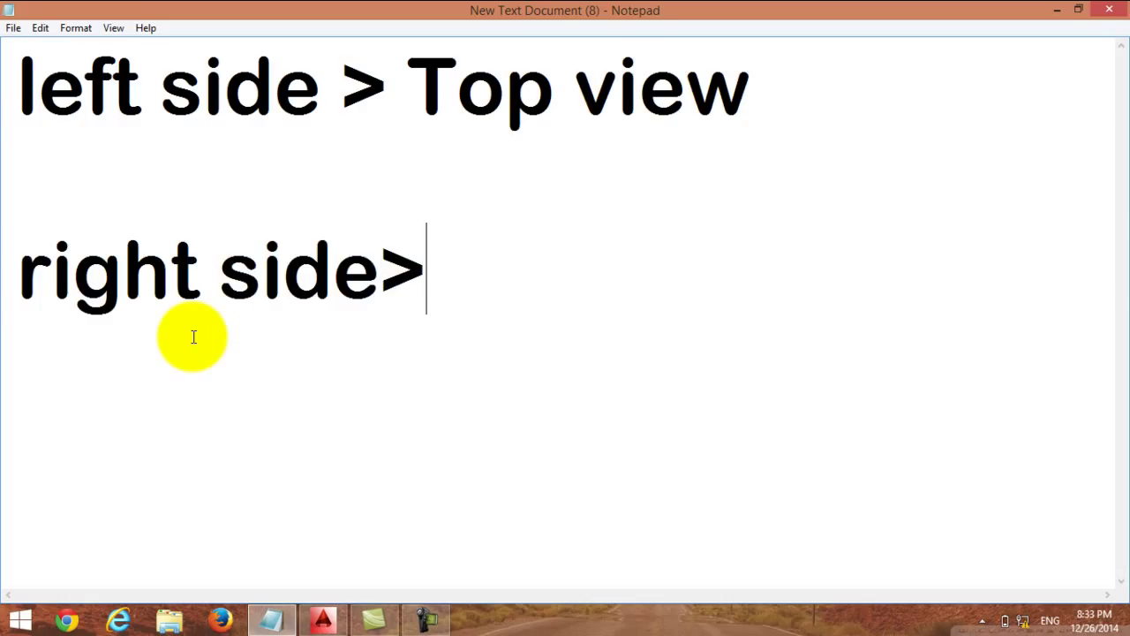
pyautogui.write('sw i')
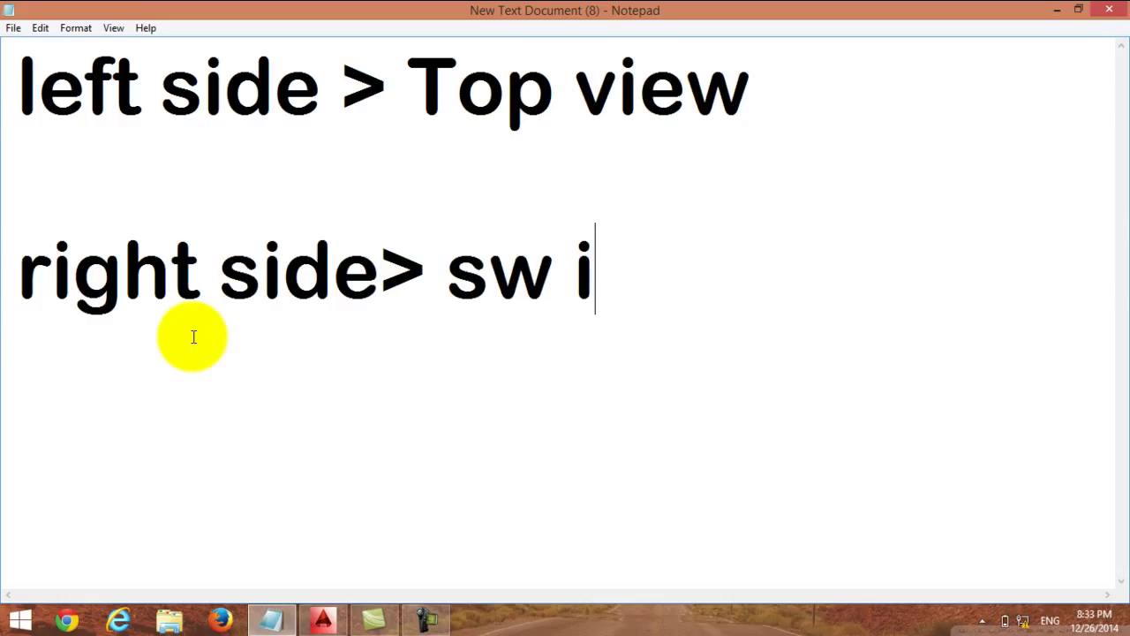
pyautogui.write('sometri')
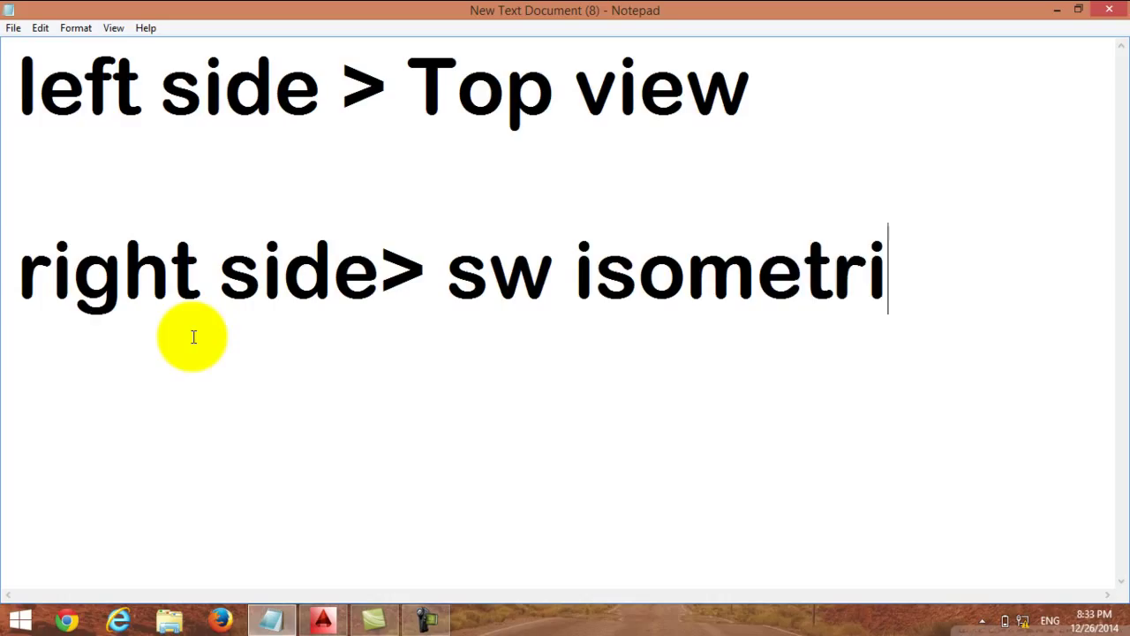
pyautogui.write('c')
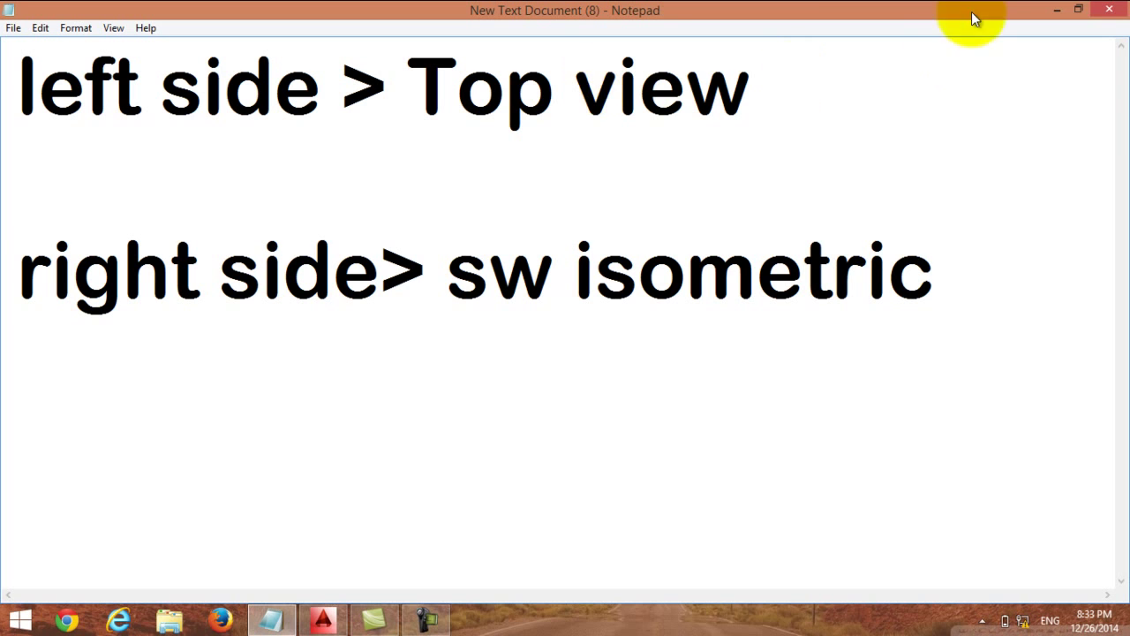
pyautogui.click(1052, 9)
# - Keep the left viewport in Top view and set the right viewport to SW Isometric
pyautogui.click(40, 189)
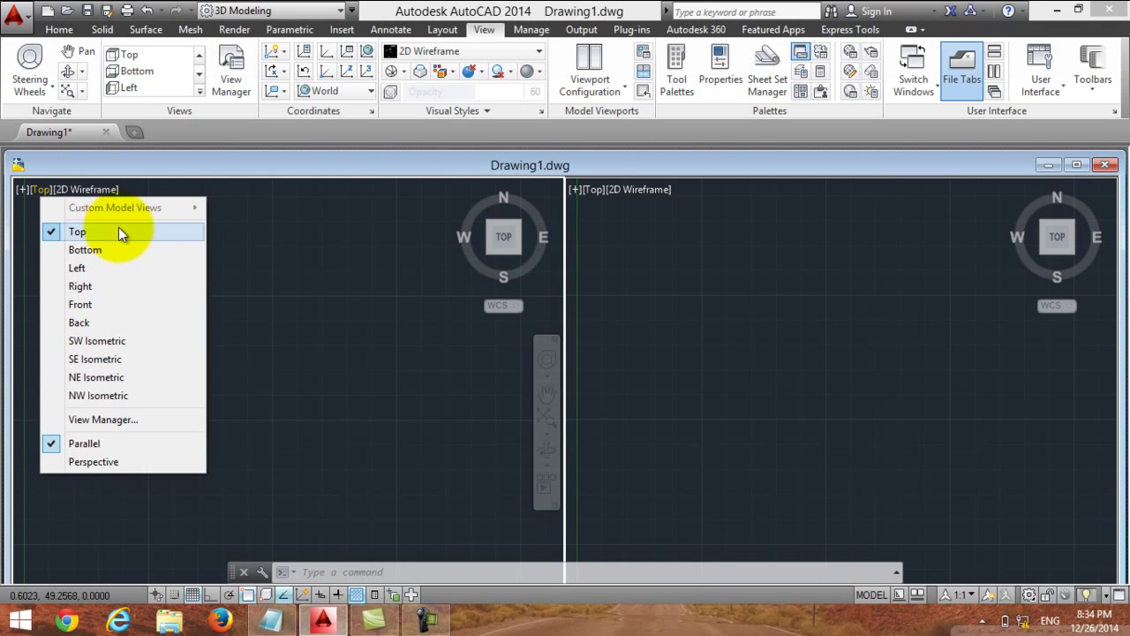
pyautogui.click(119, 231)
pyautogui.click(591, 190)
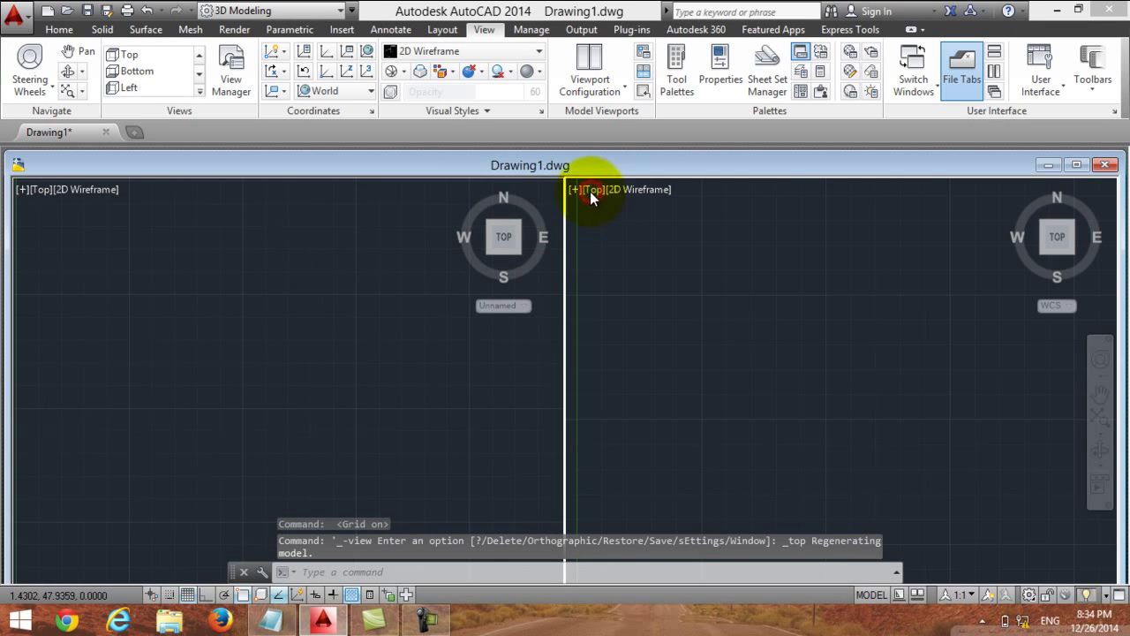
pyautogui.click(588, 190)
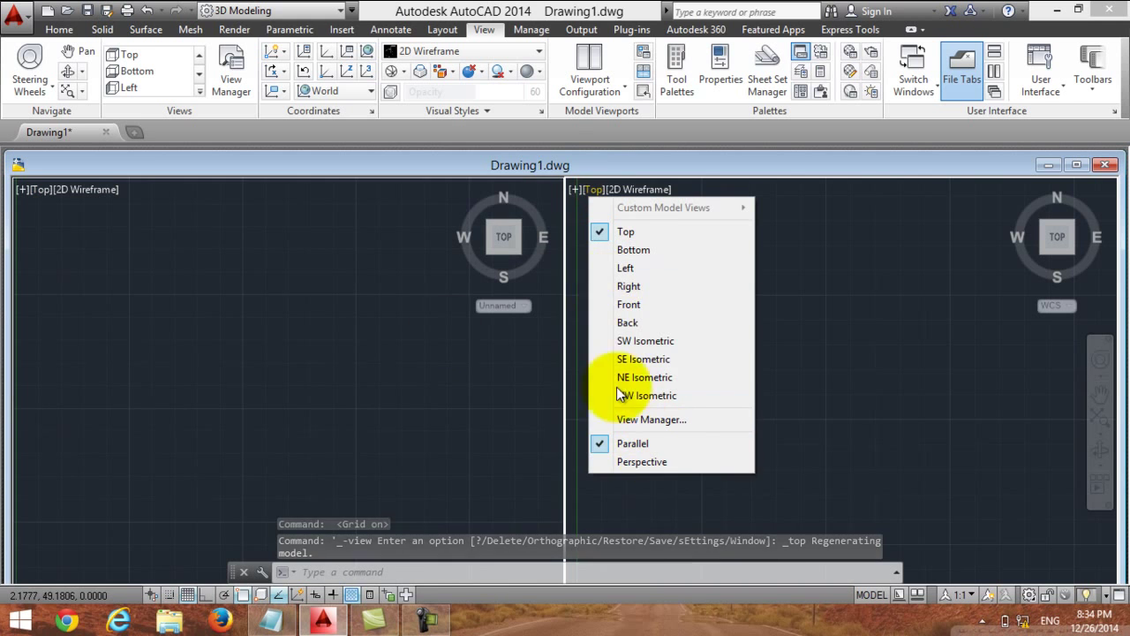
pyautogui.click(625, 342)
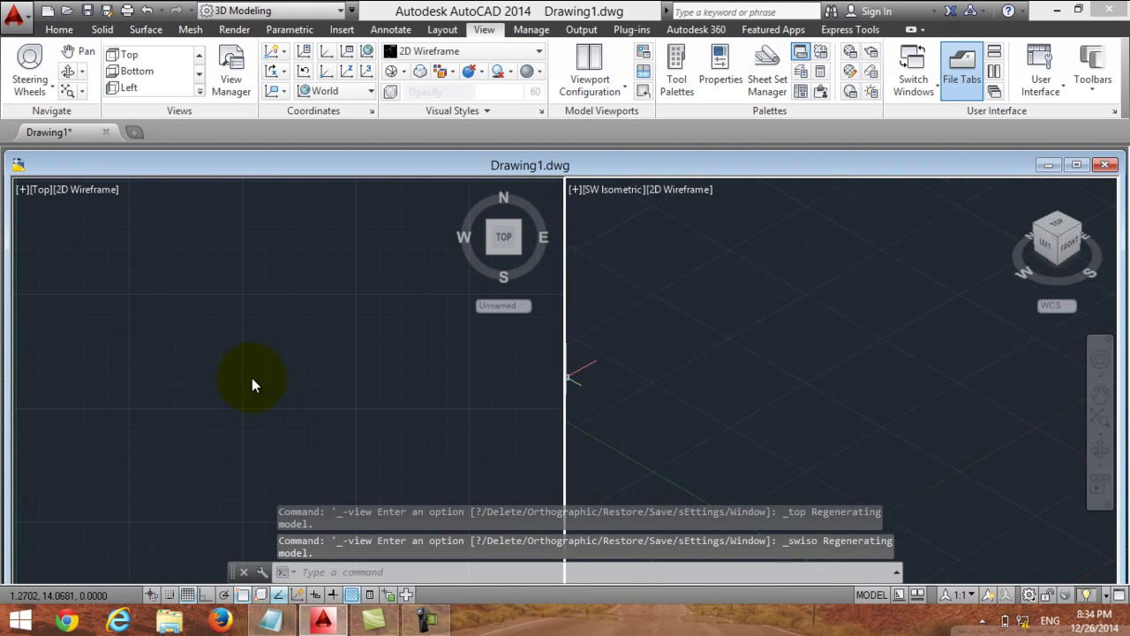
# - Activate the left Top viewport, zoom in, and switch back to Notepad
pyautogui.click(326, 354)
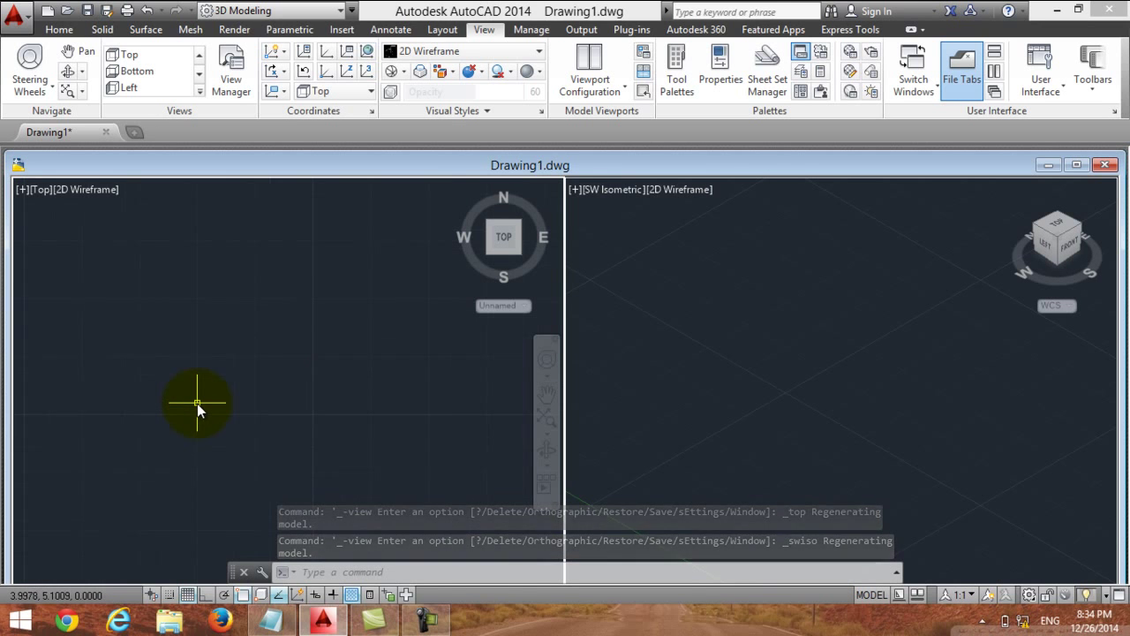
pyautogui.scroll(4, 225, 351)
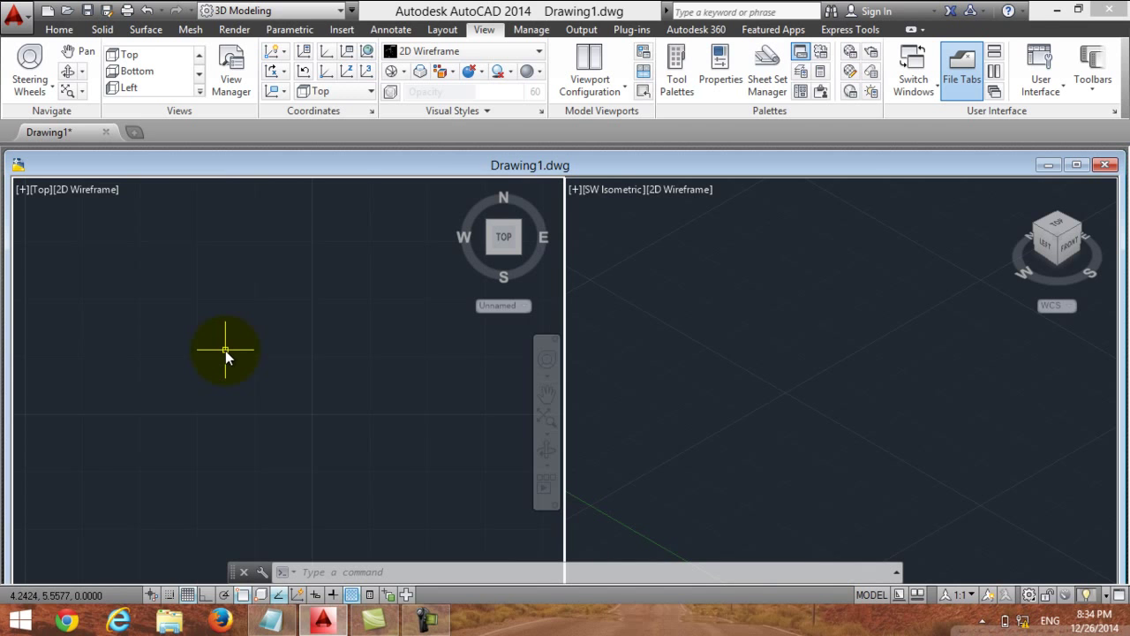
pyautogui.click(270, 620)
# - Overwrite the note with 'now go to ELLIPSE and' / 'draw', then minimize Notepad
pyautogui.hotkey('ctrl', 'a')
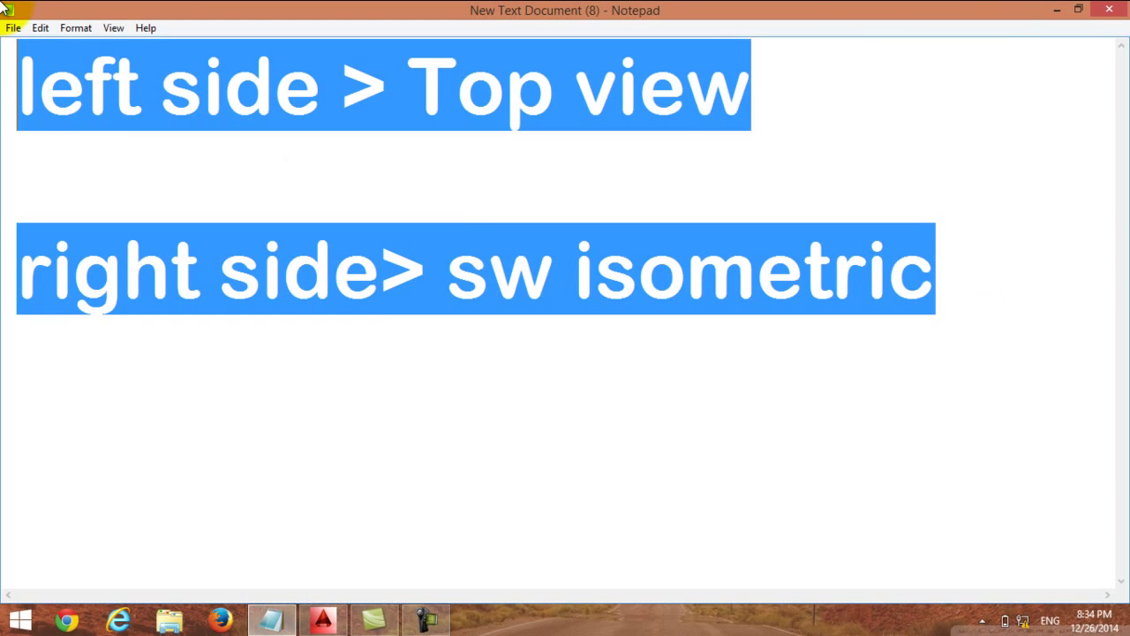
pyautogui.write('noe')
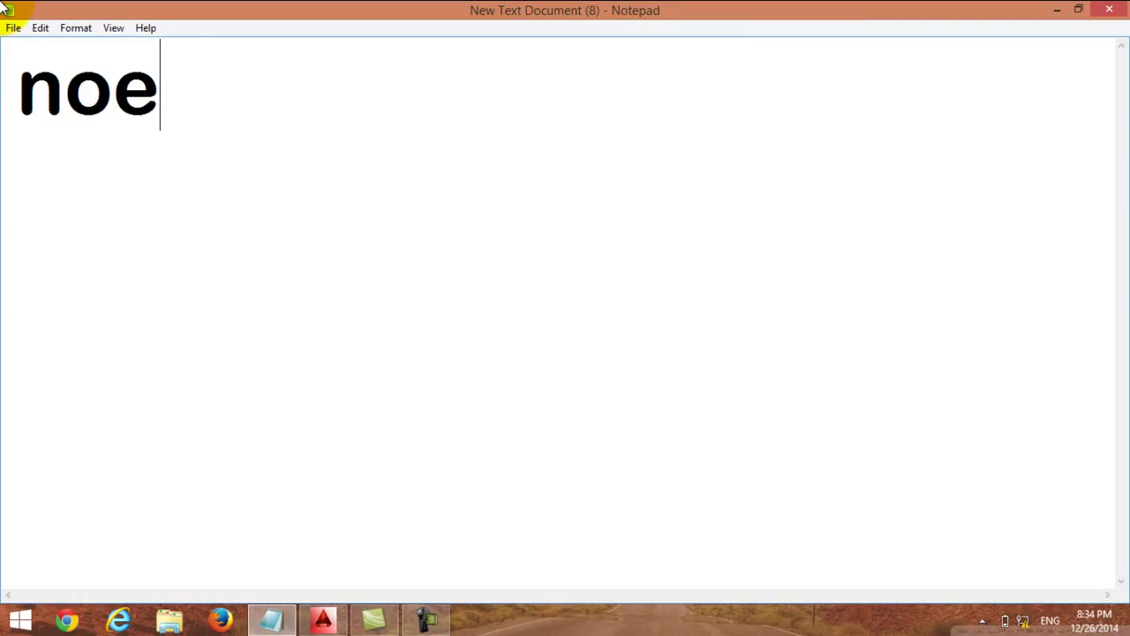
pyautogui.press('BackSpace')
pyautogui.write('w ')
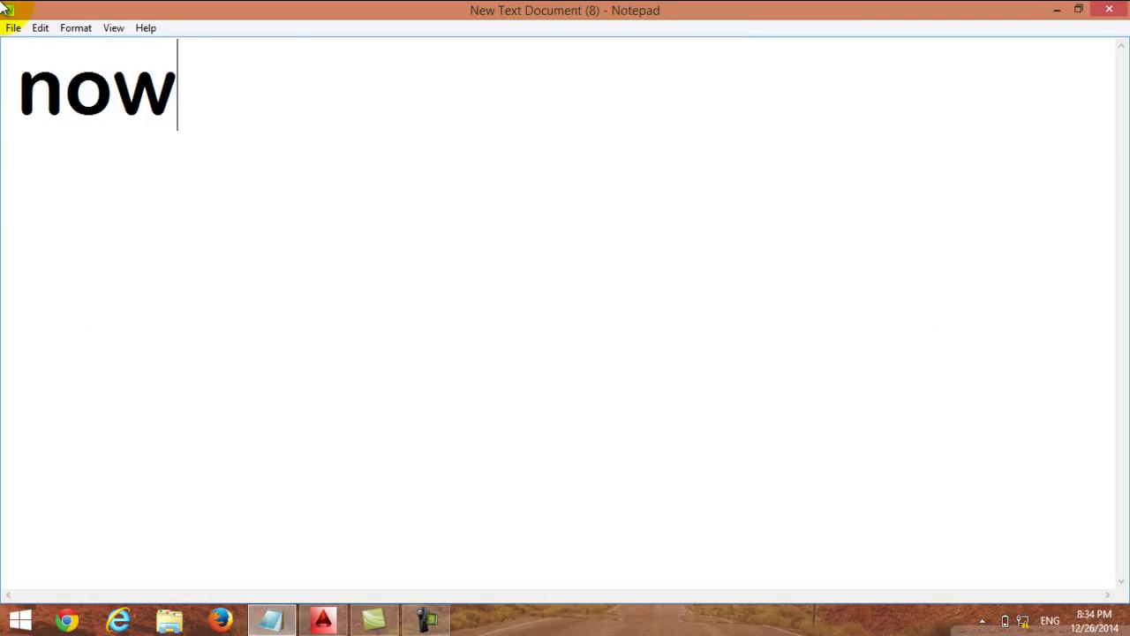
pyautogui.write('go to')
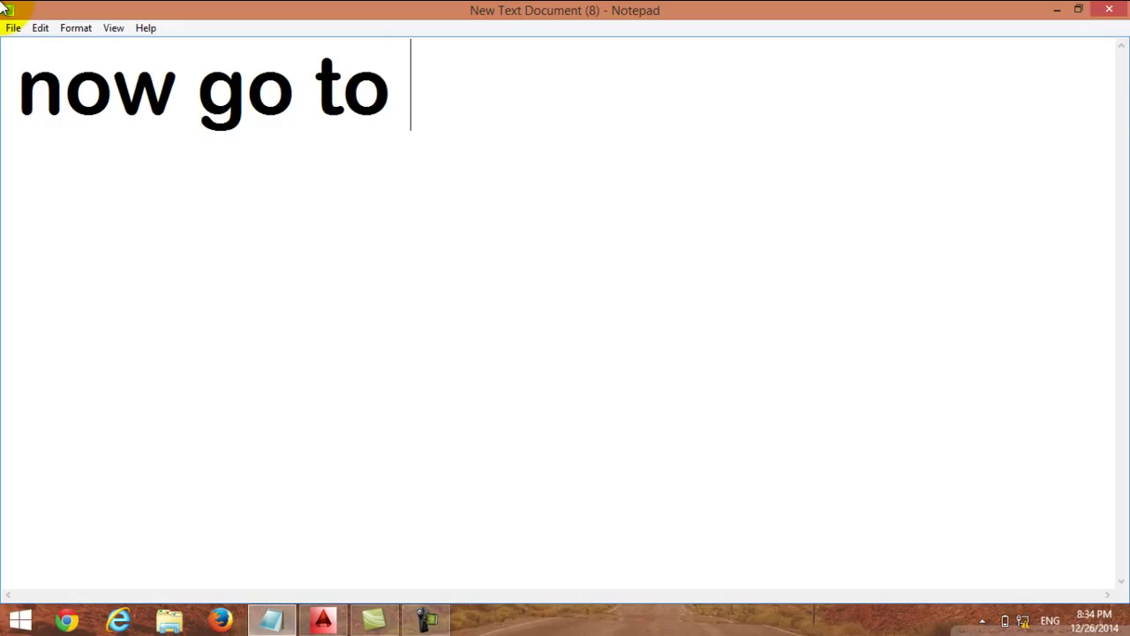
pyautogui.write(' ELLI')
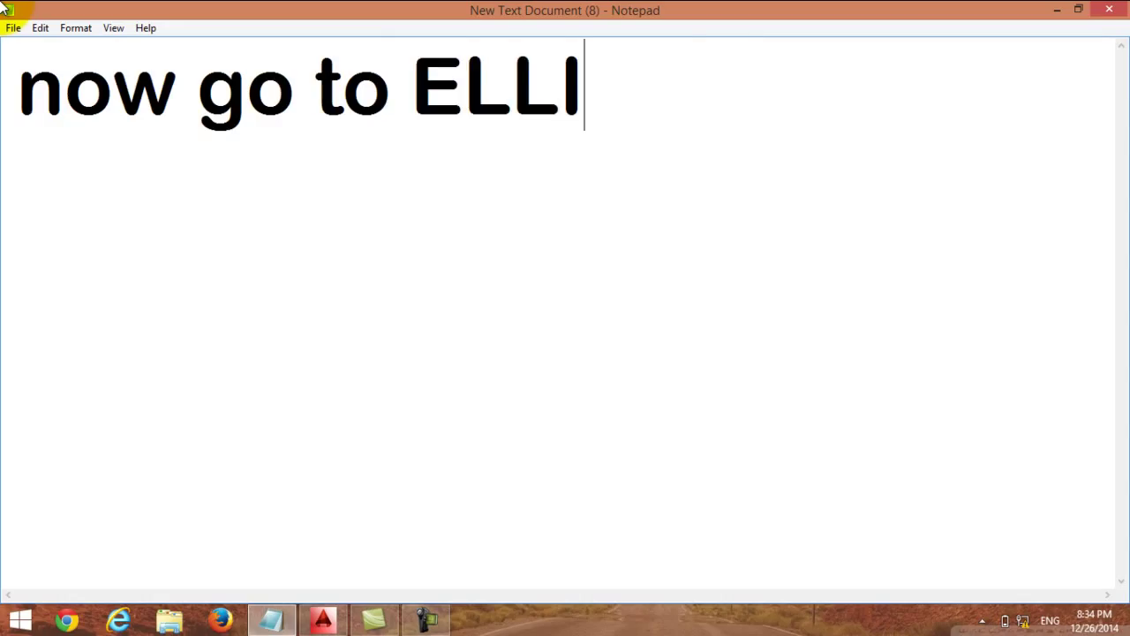
pyautogui.write('PSE ')
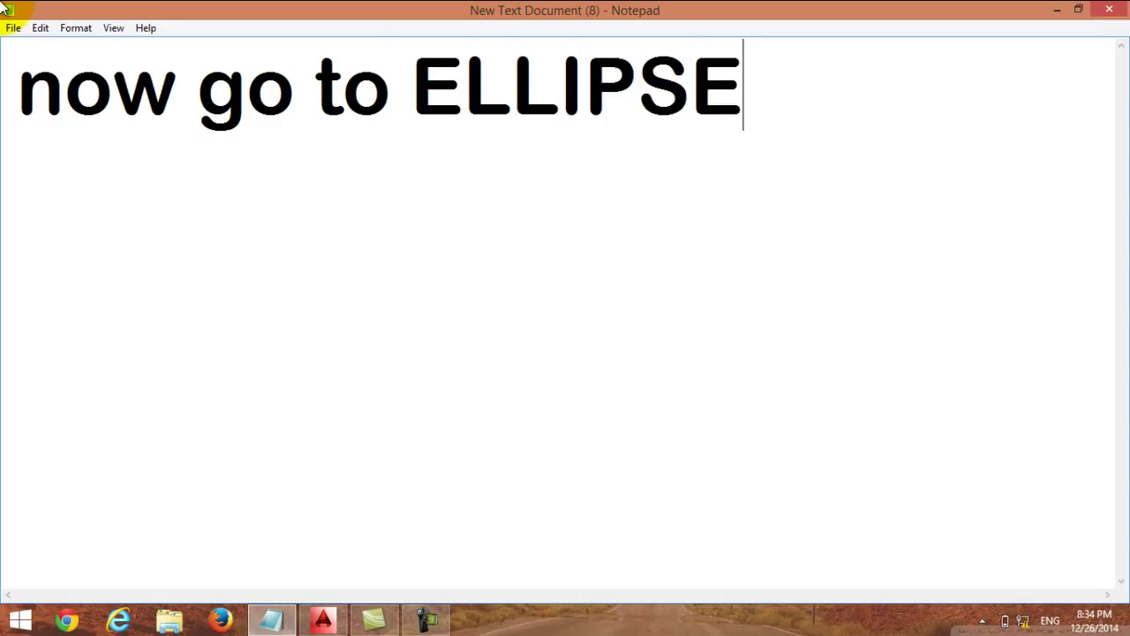
pyautogui.write('and')
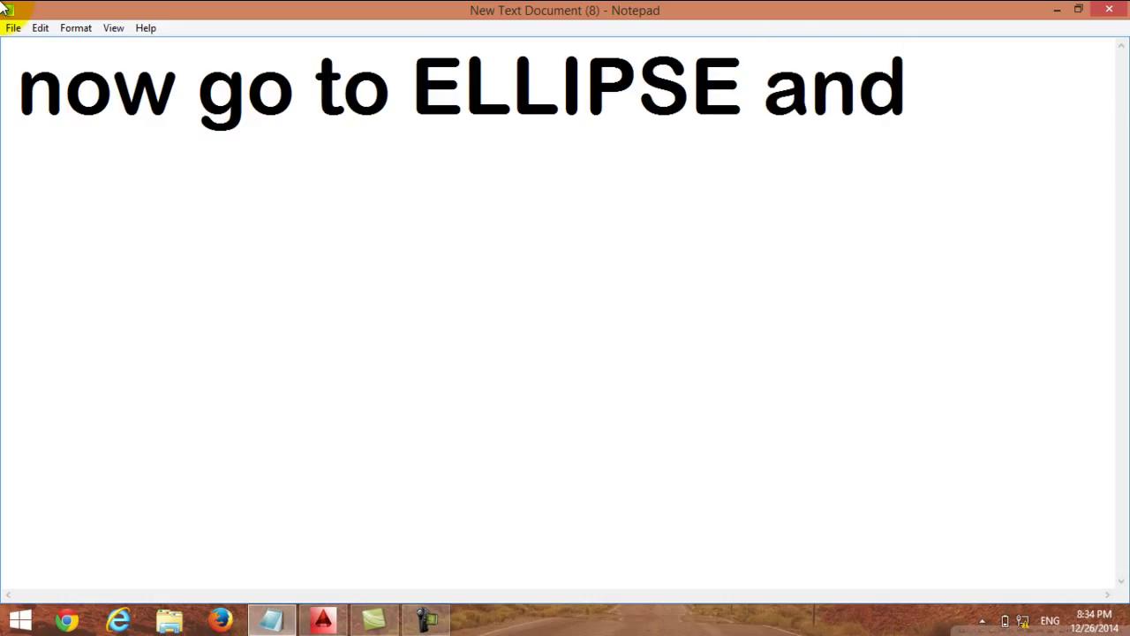
pyautogui.press('Return')
pyautogui.write('d')
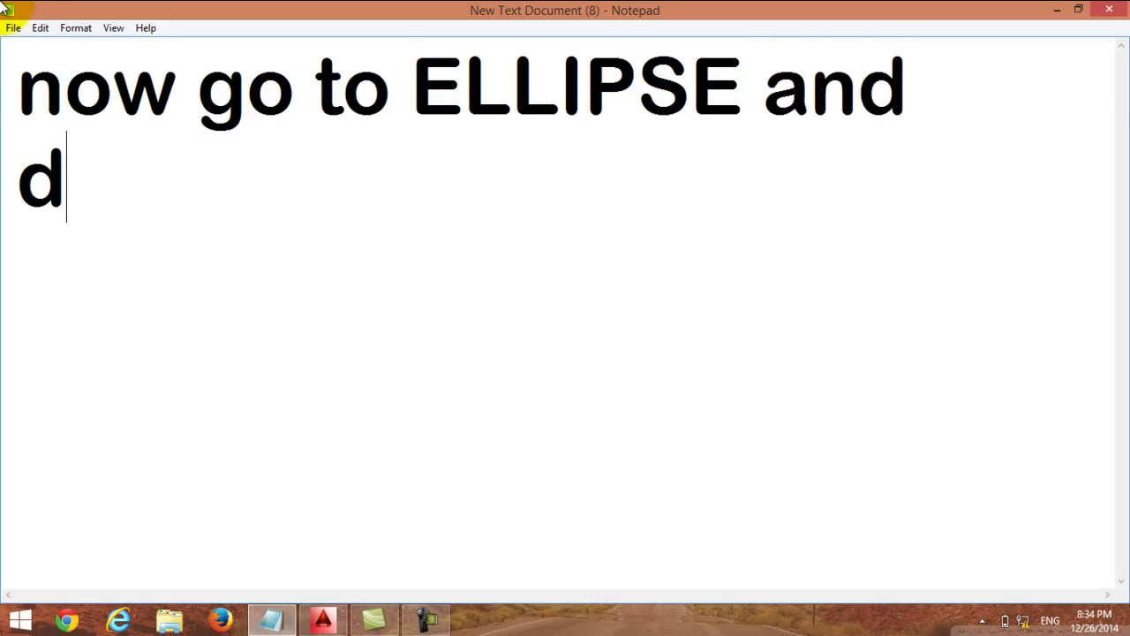
pyautogui.write('raw')
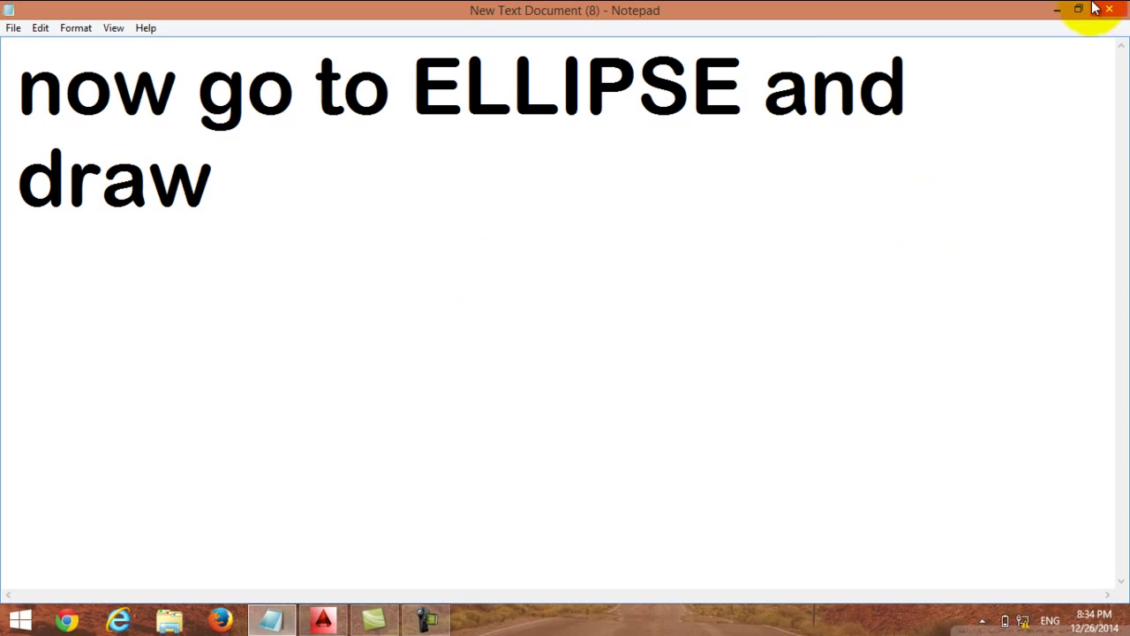
pyautogui.click(1057, 10)
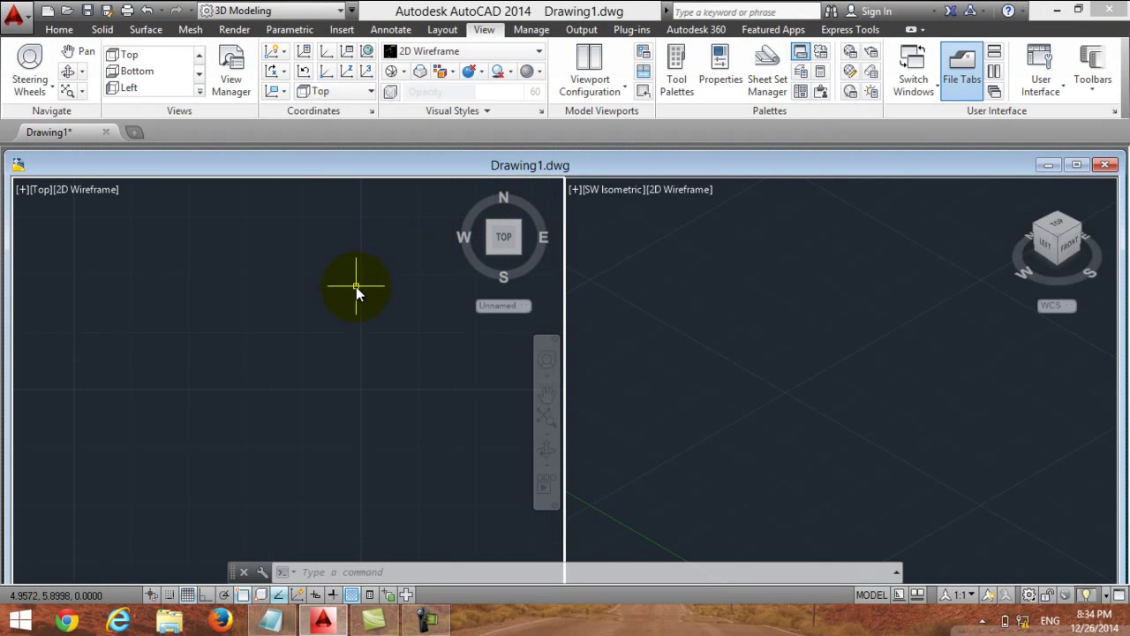
# - Draw the chair-base ellipse in the Top viewport from its center, axis endpoint and other-axis distance
pyautogui.click(59, 29)
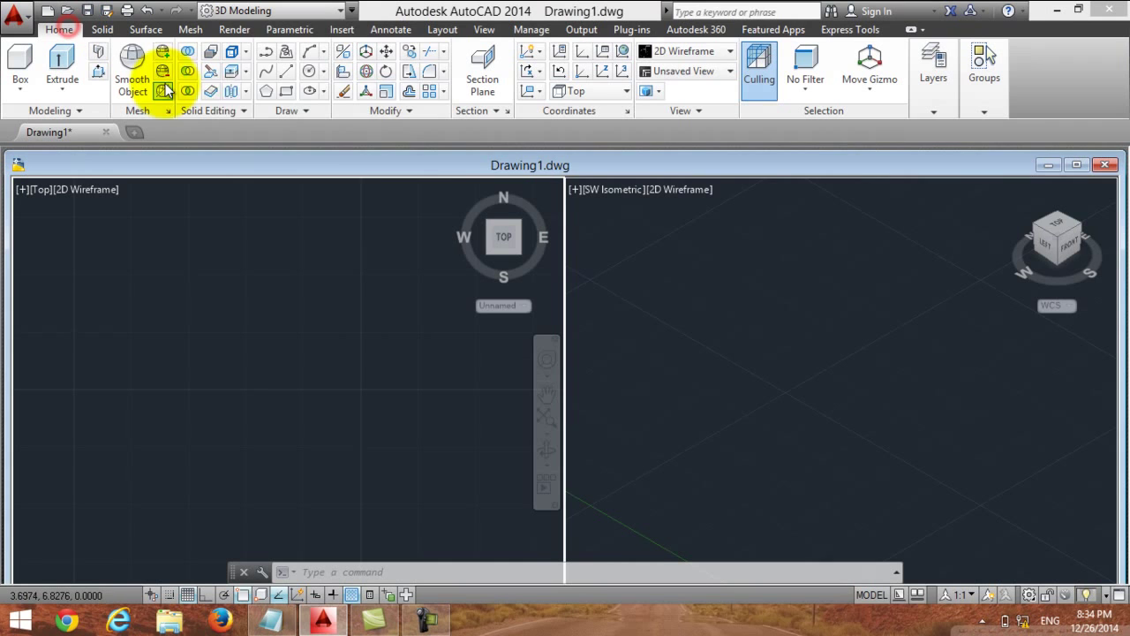
pyautogui.click(306, 93)
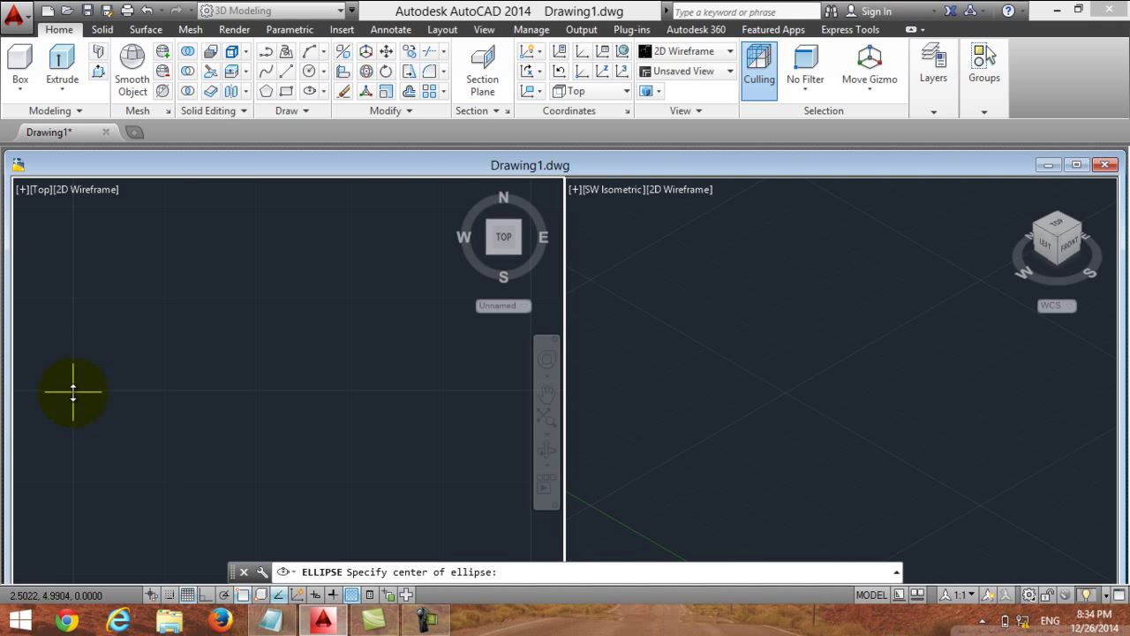
pyautogui.click(74, 388)
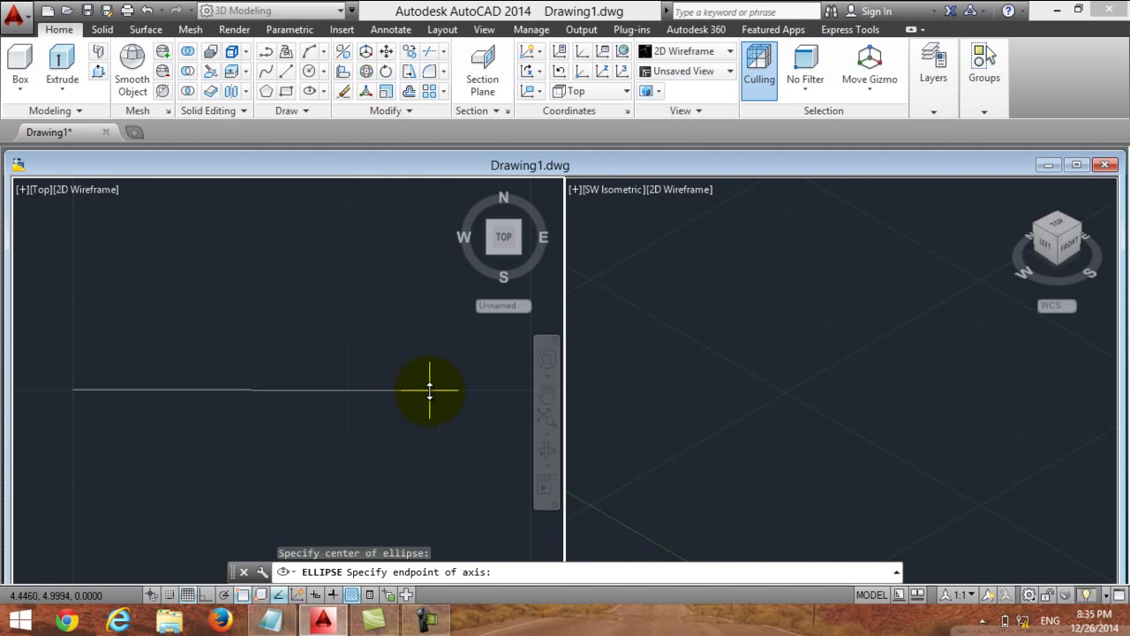
pyautogui.click(440, 389)
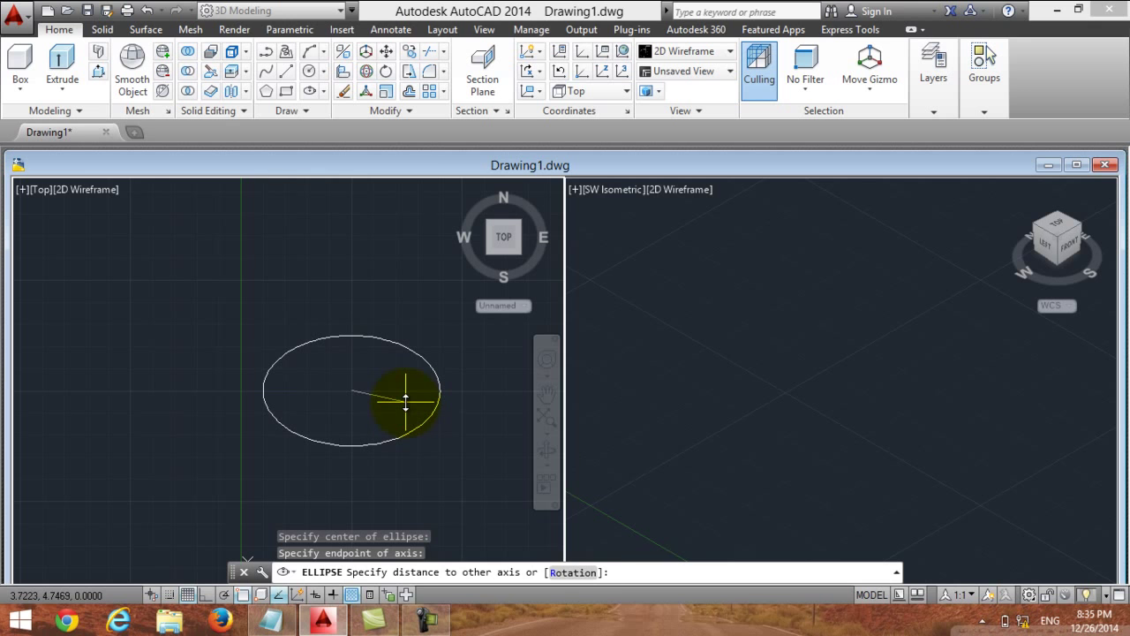
pyautogui.press('Return')
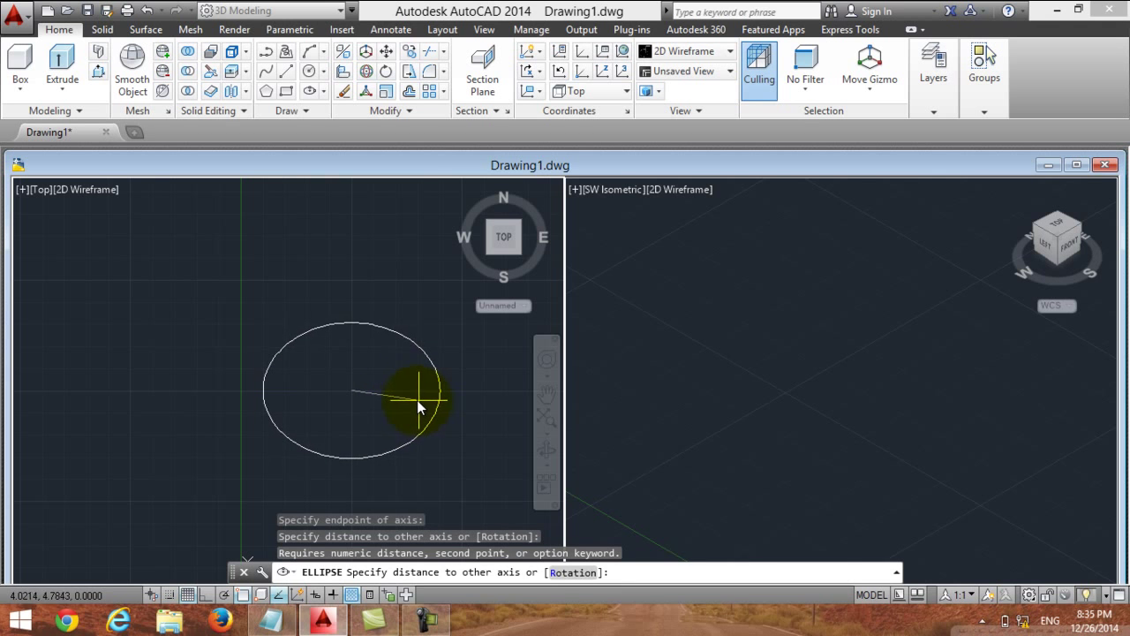
pyautogui.click(417, 404)
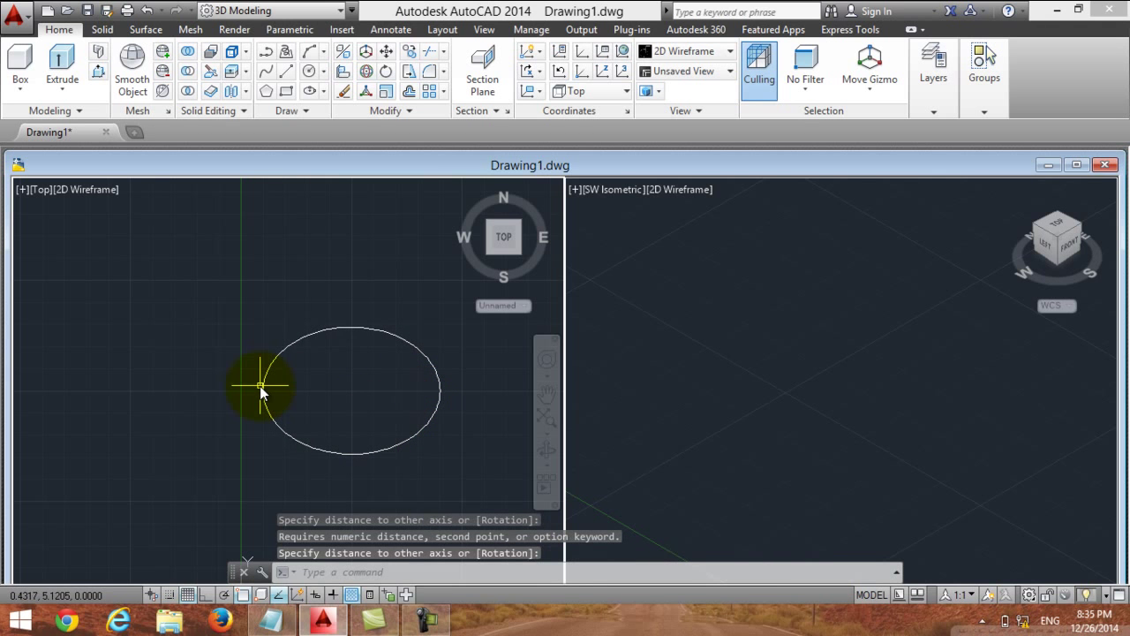
pyautogui.click(271, 618)
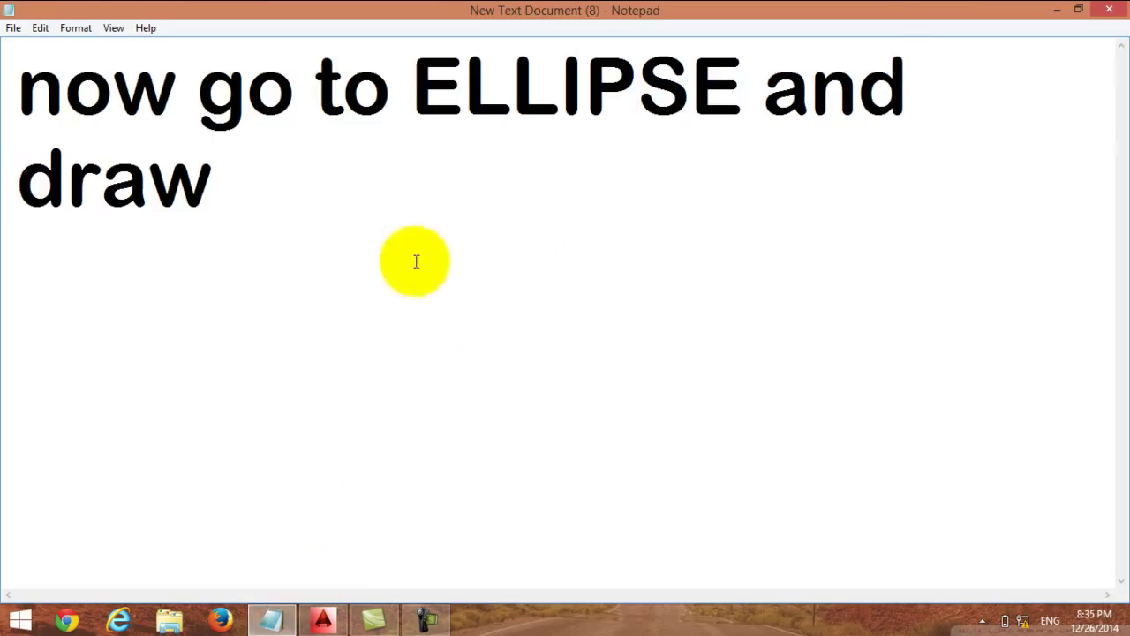
# - Replace the note text with 'now go to circle' followed by 'home >circle'
pyautogui.moveTo(383, 252); pyautogui.dragTo(3, 88)
pyautogui.write('now')
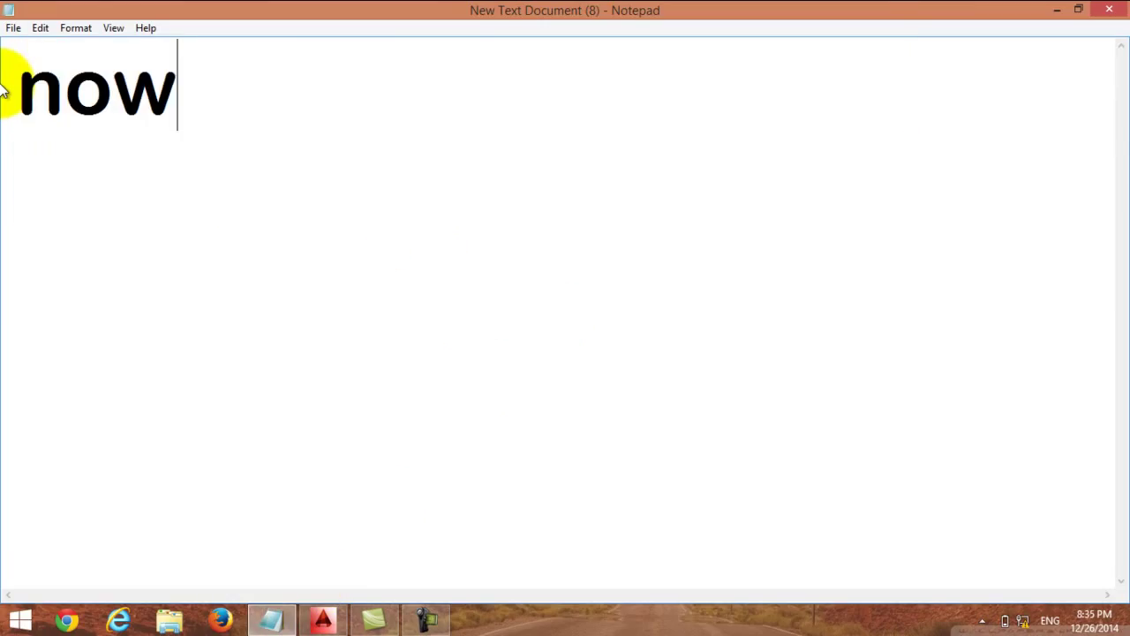
pyautogui.write(' go to ci')
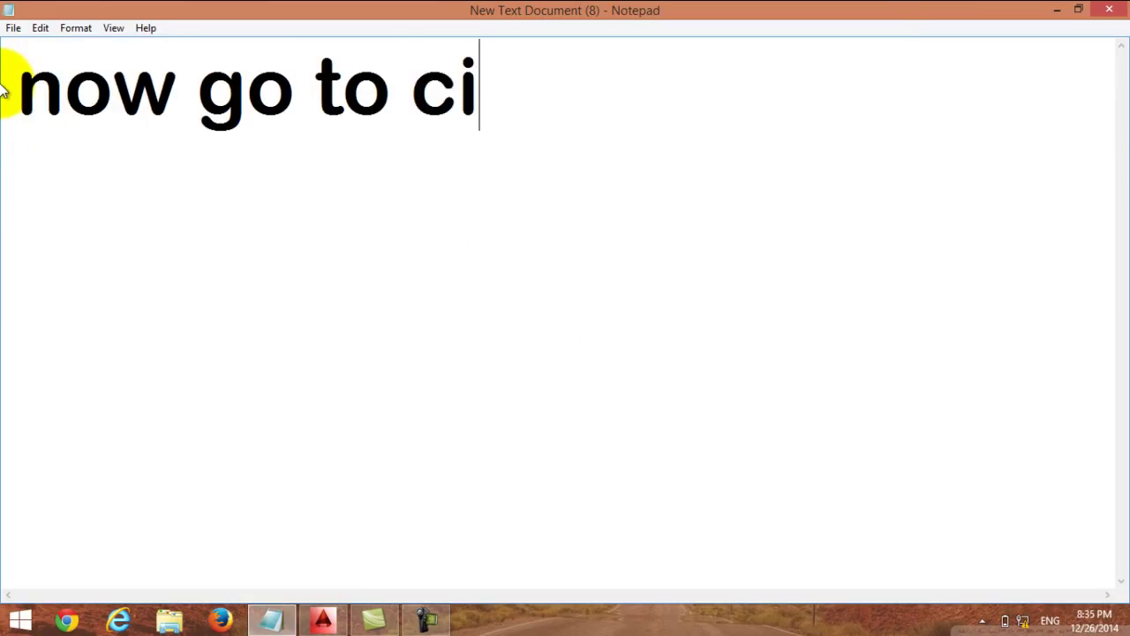
pyautogui.write('rclw')
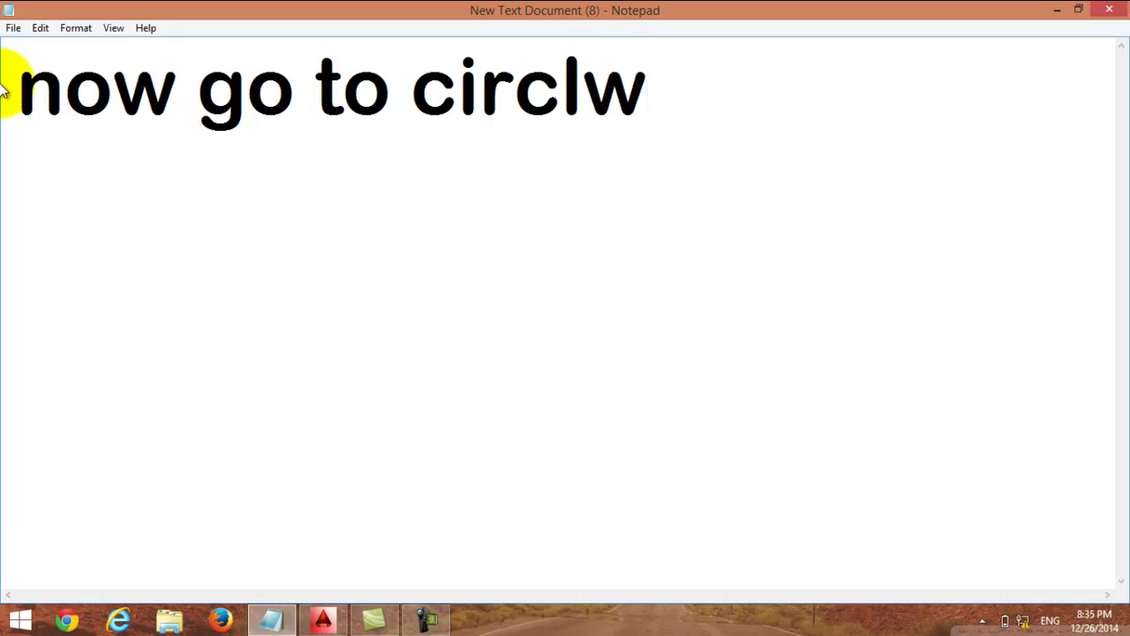
pyautogui.press('BackSpace')
pyautogui.write('e')
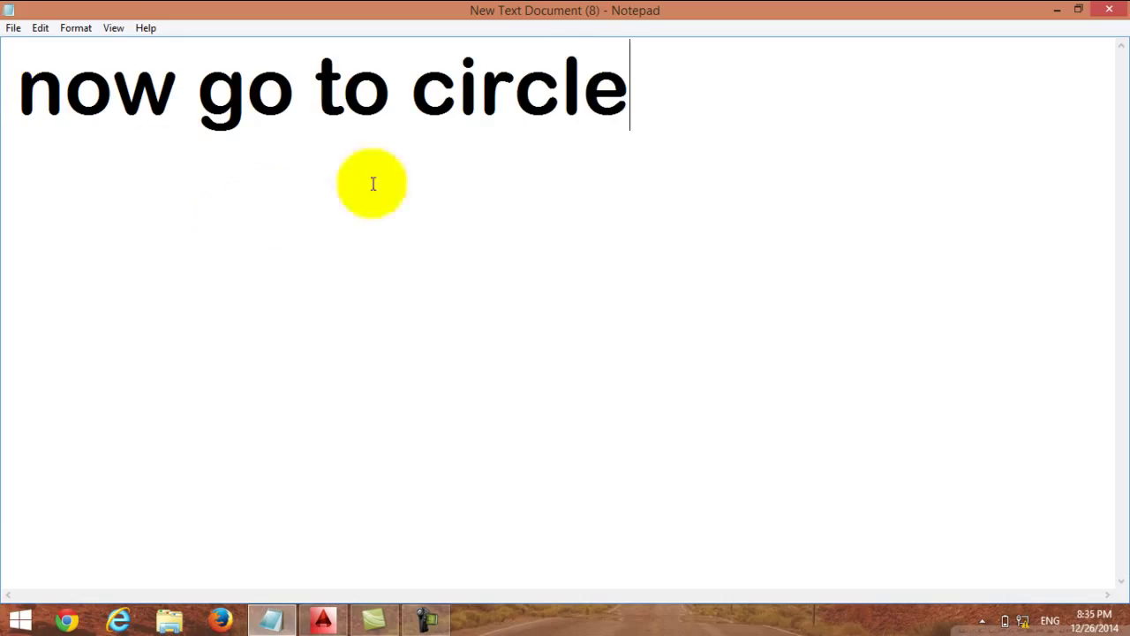
pyautogui.write('ho')
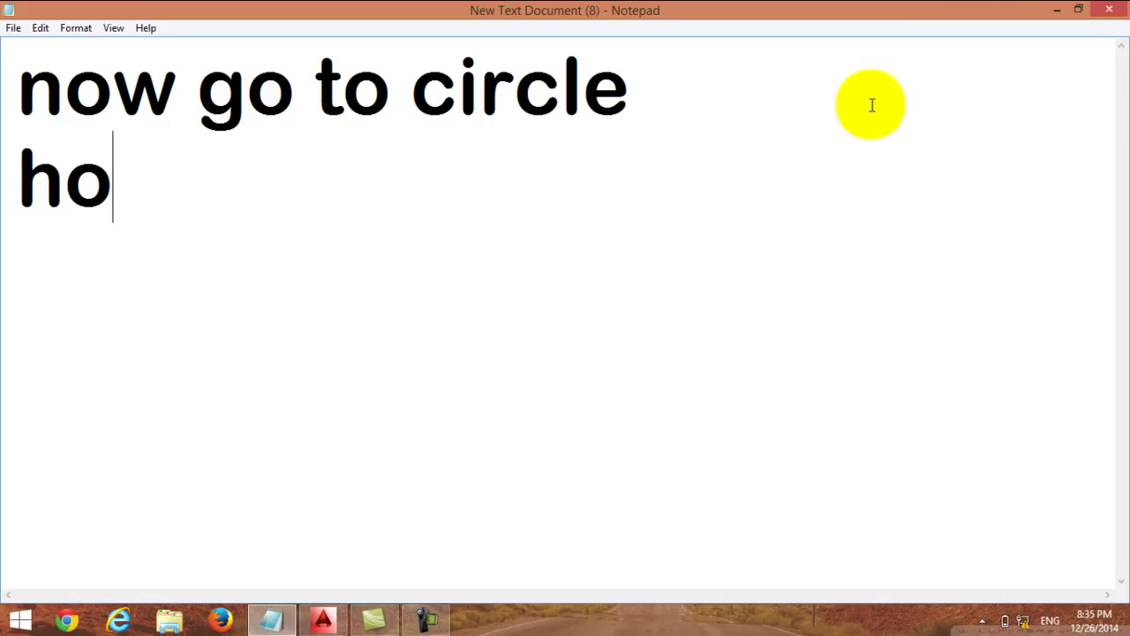
pyautogui.write('me')
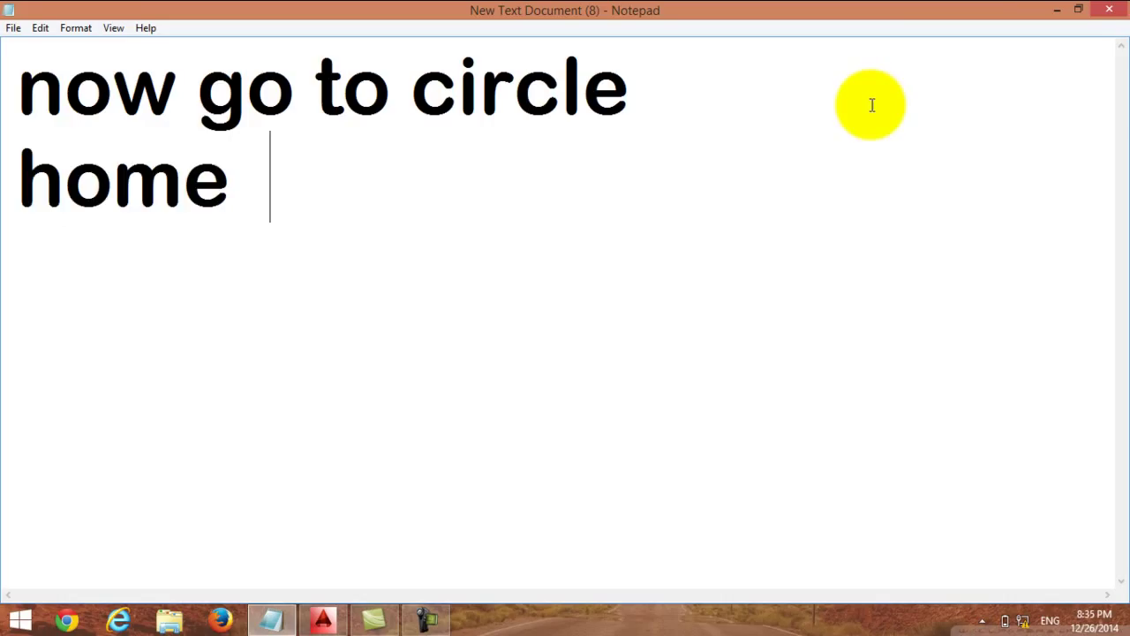
pyautogui.write(' >ci')
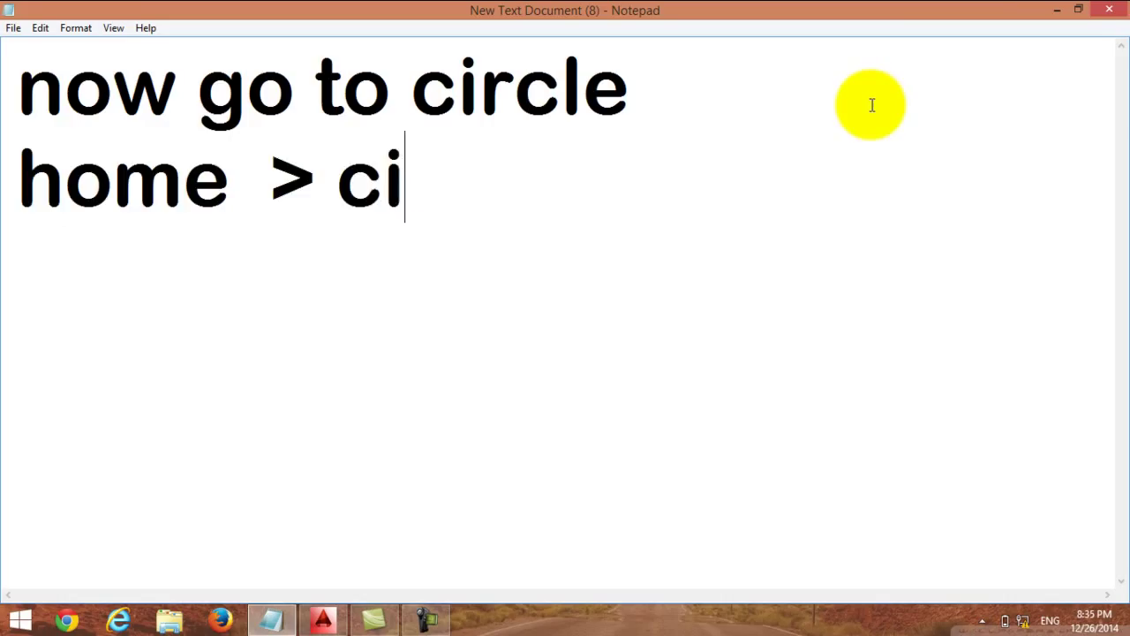
pyautogui.write('rcle')
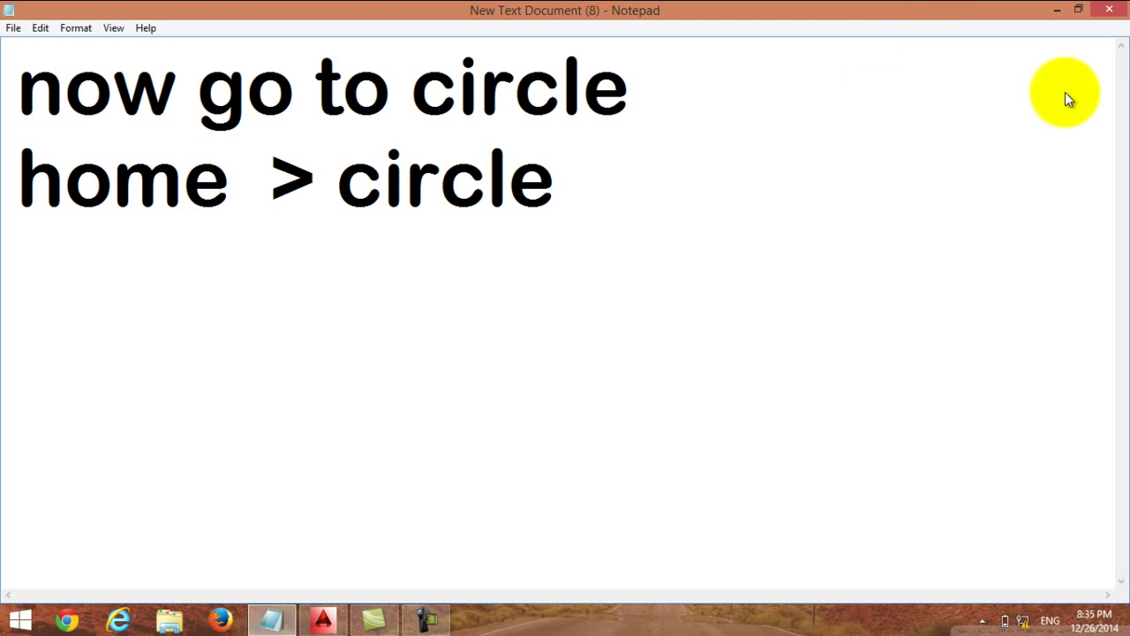
# - Start a Center, Radius circle and zoom in on the ellipse
pyautogui.click(1053, 11)
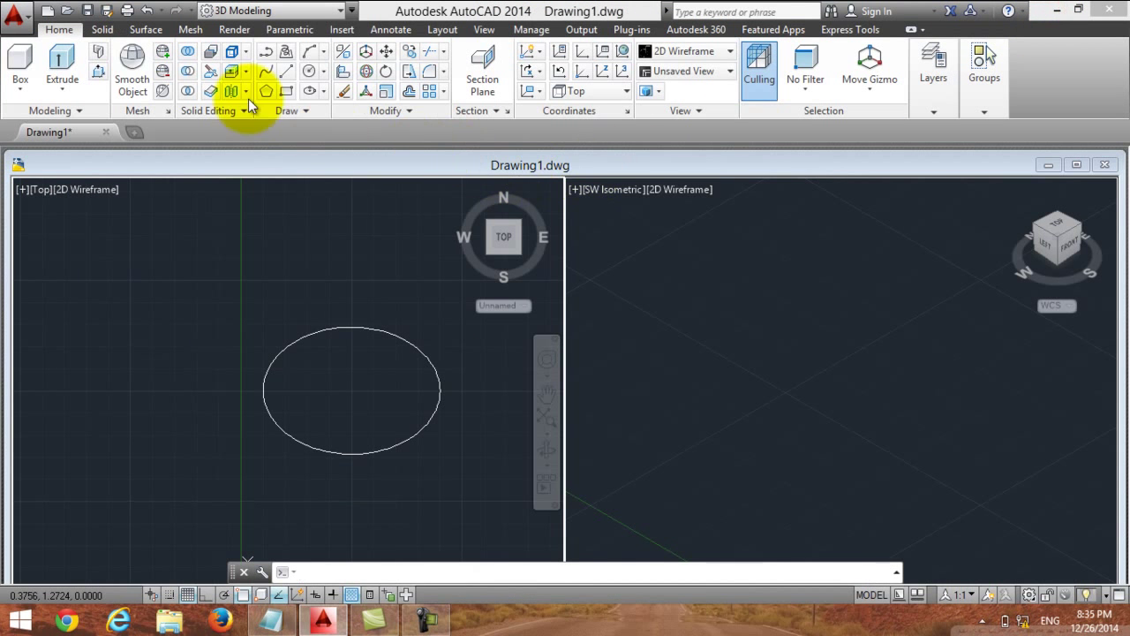
pyautogui.click(323, 73)
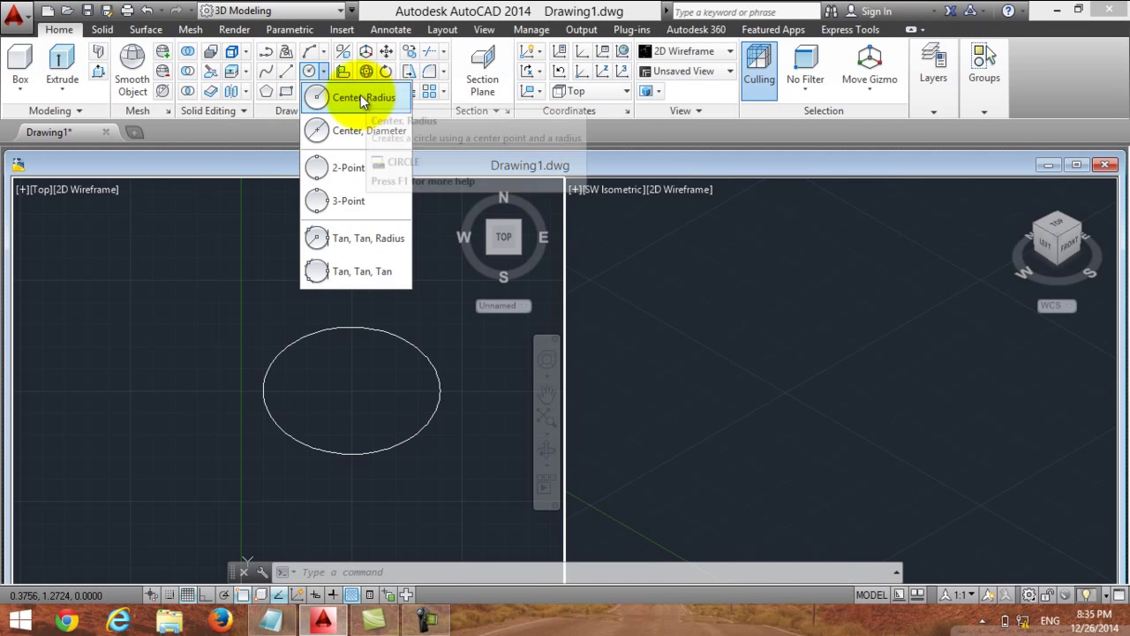
pyautogui.click(341, 98)
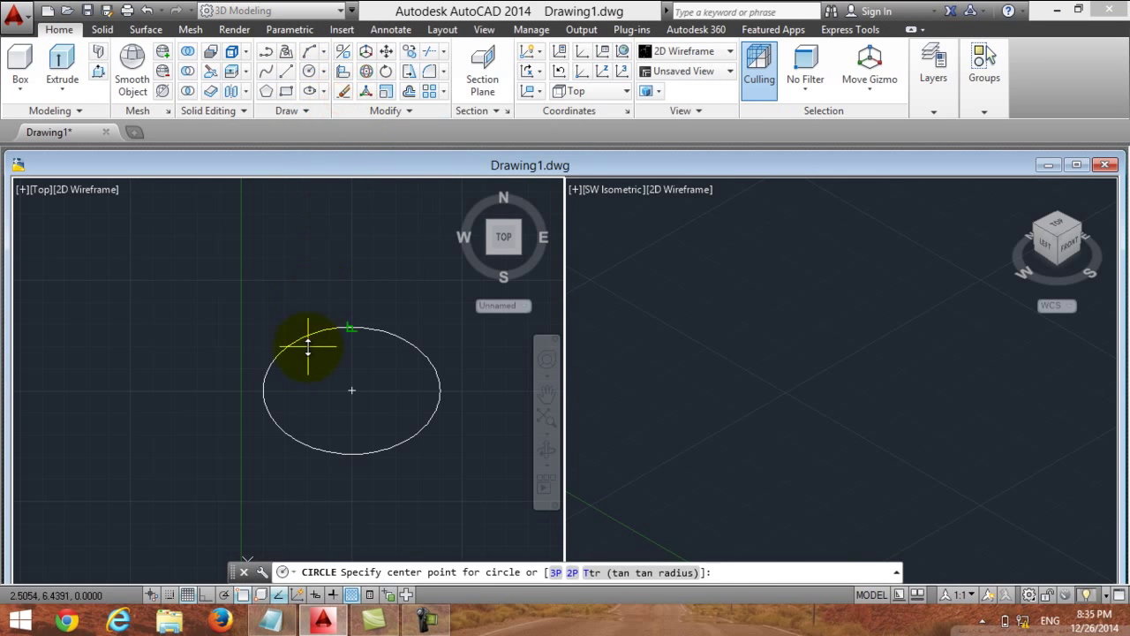
pyautogui.scroll(2, 365, 352)
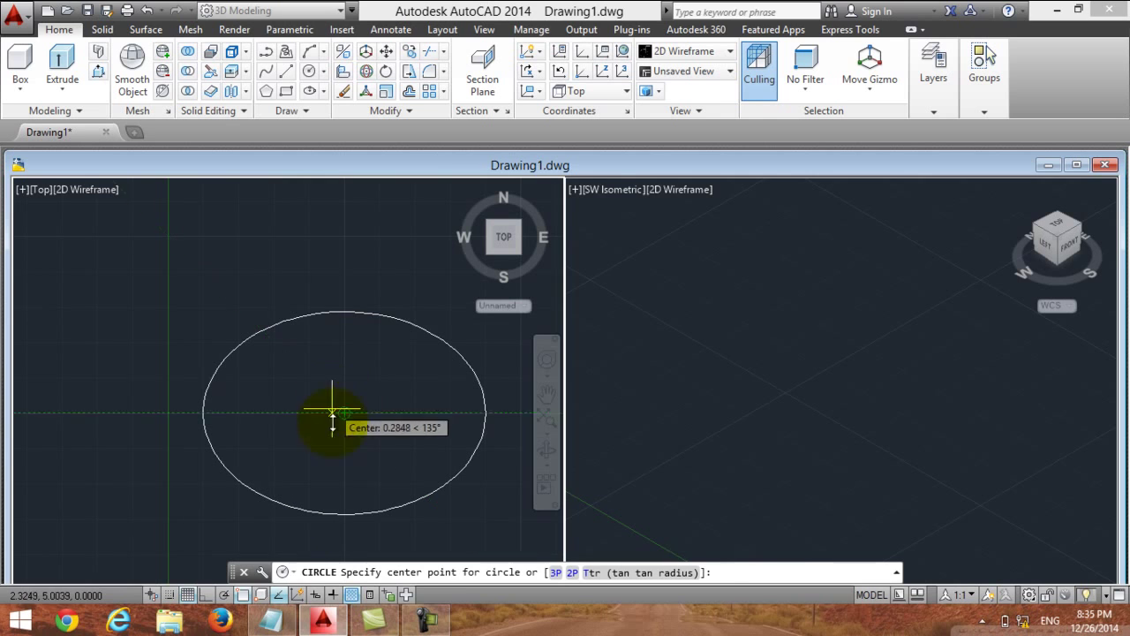
pyautogui.click(270, 620)
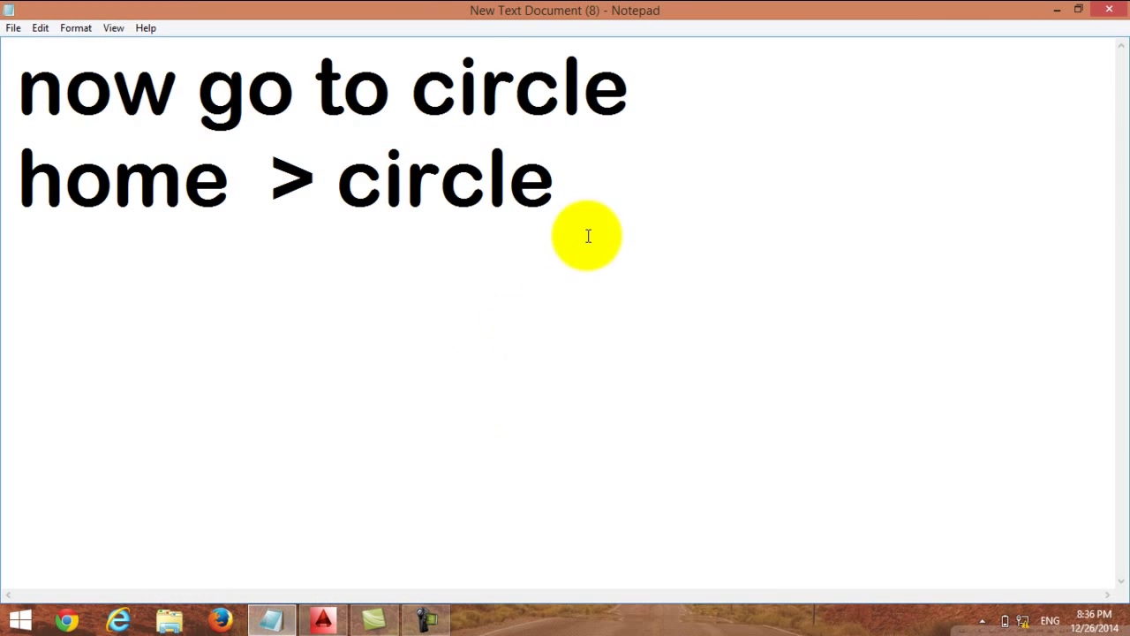
# - Rewrite the note: find the ellipse center's cross lines without clicking, draw circles, then 'just follow me........'
pyautogui.moveTo(587, 230); pyautogui.dragTo(2, 62)
pyautogui.write('now')
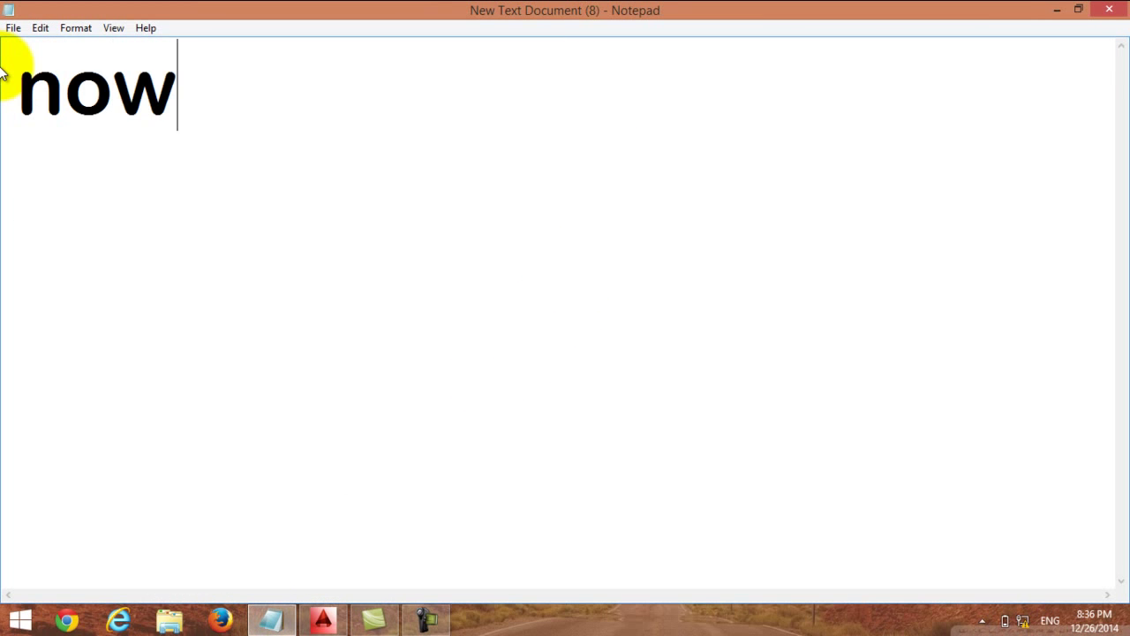
pyautogui.write(' go to t')
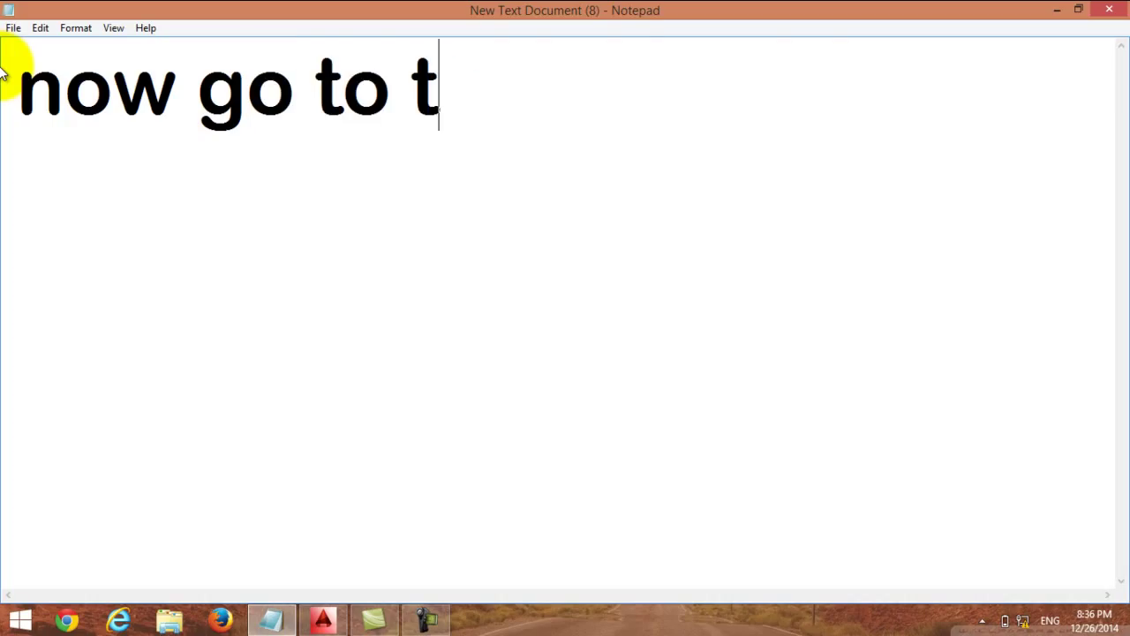
pyautogui.write('he cente')
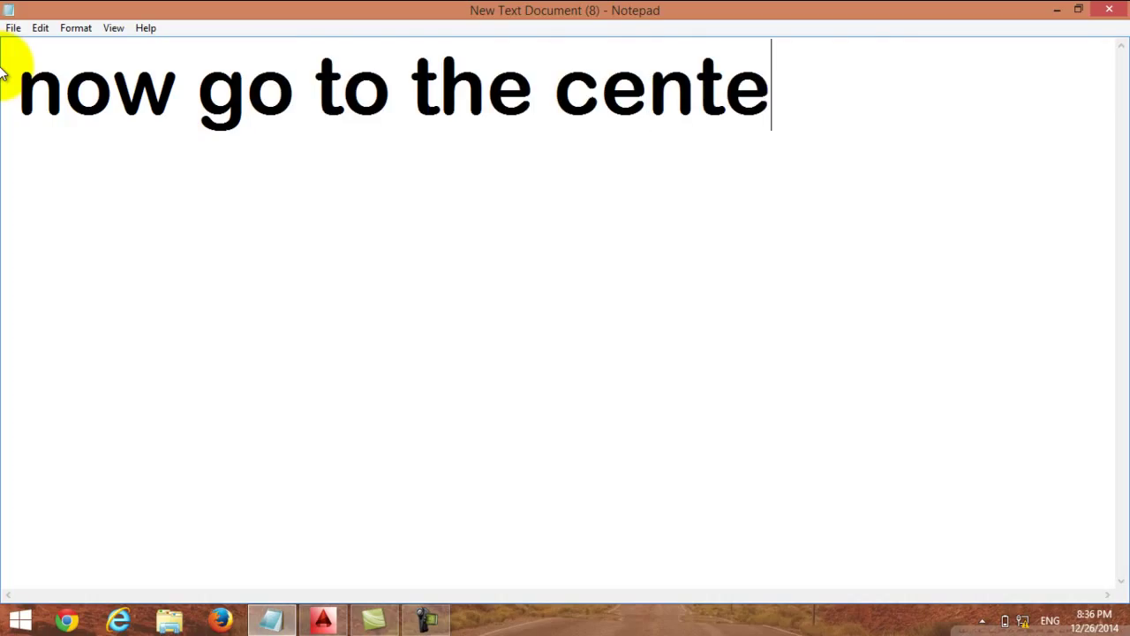
pyautogui.write('r of t')
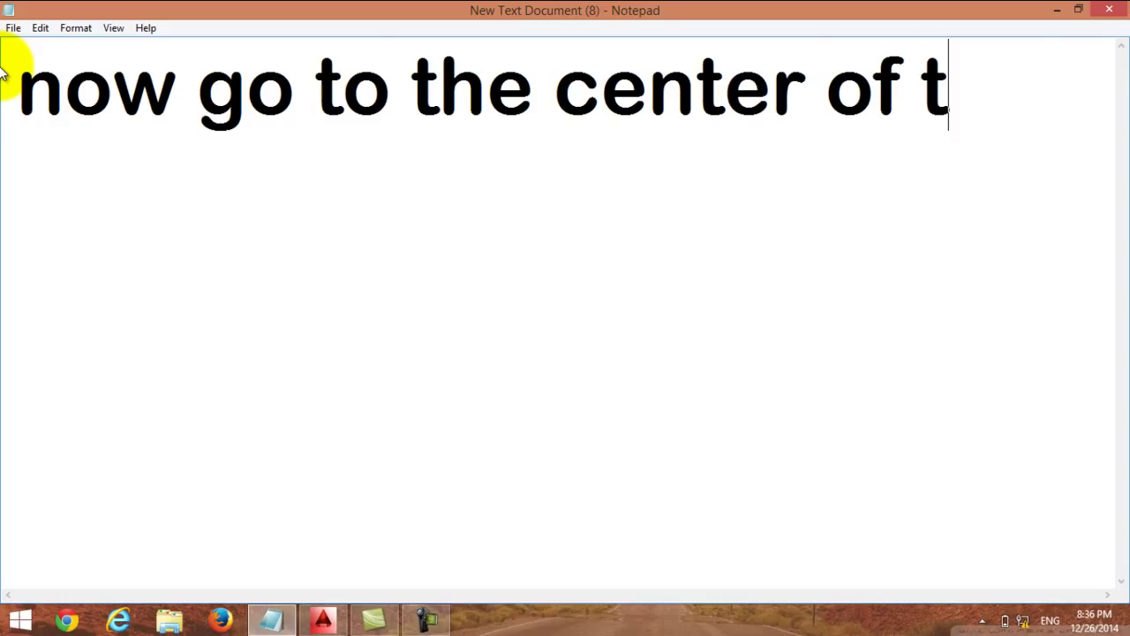
pyautogui.write('he E')
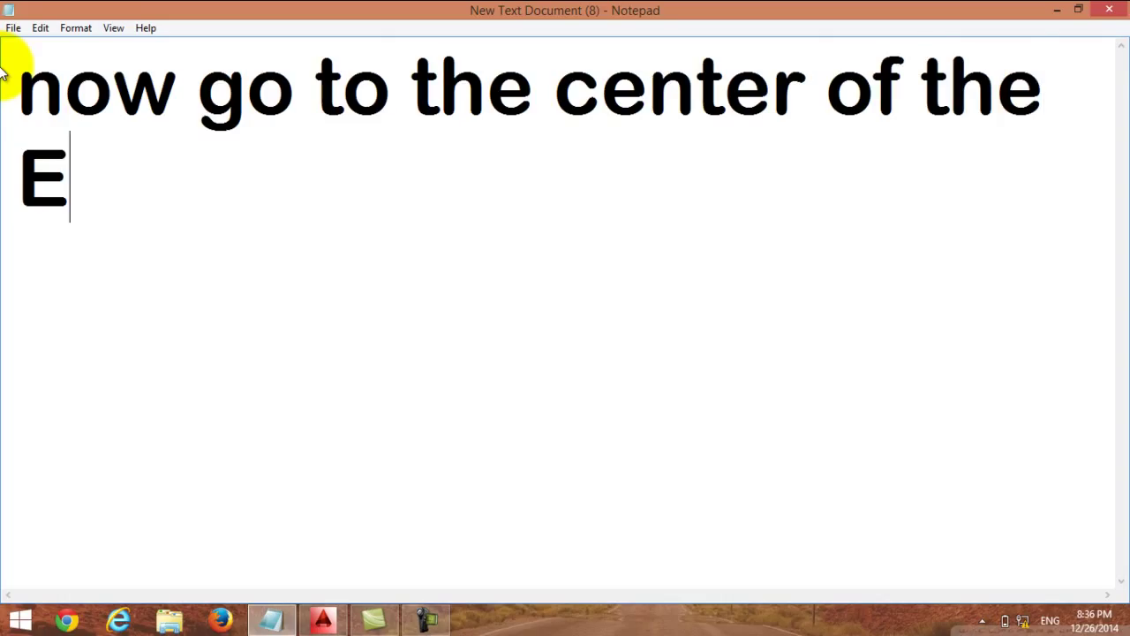
pyautogui.write('lli')
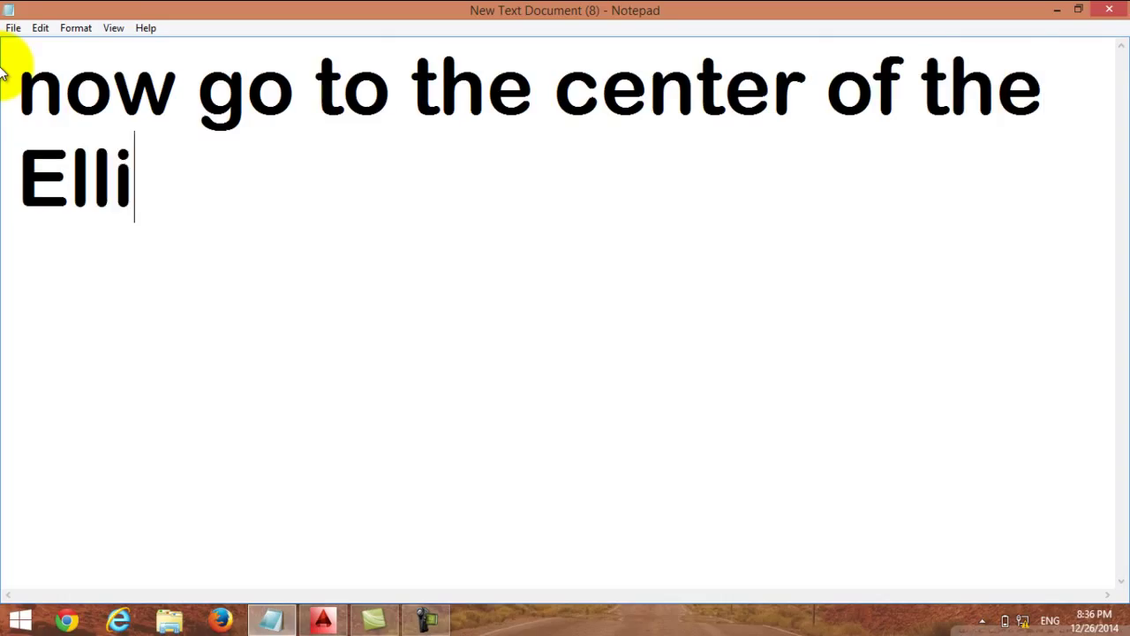
pyautogui.write('pse')
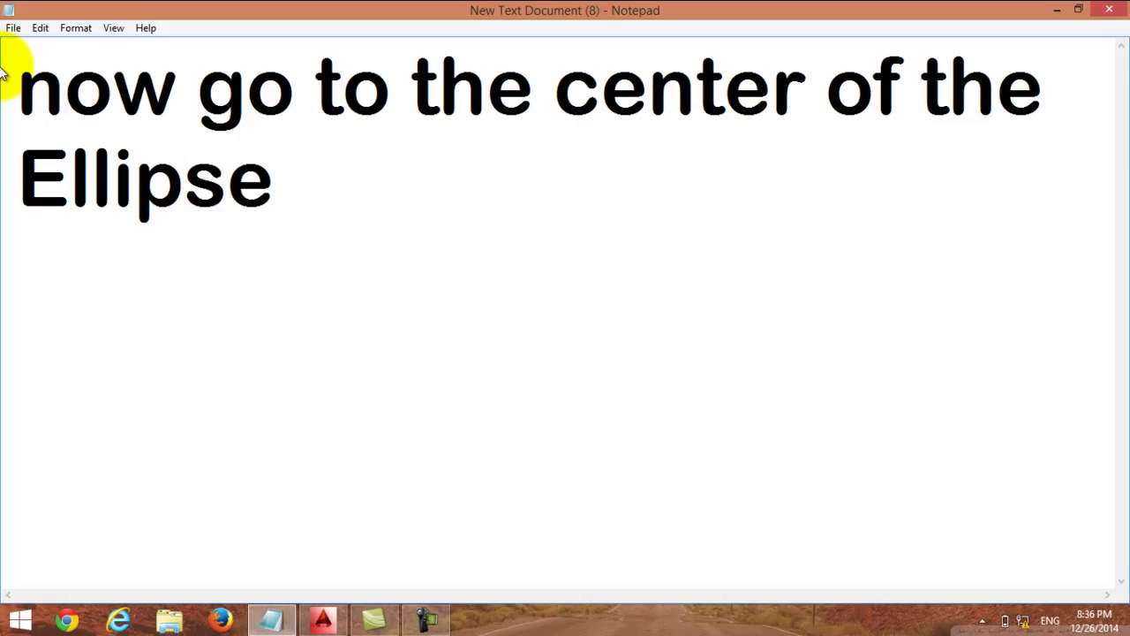
pyautogui.write('...(')
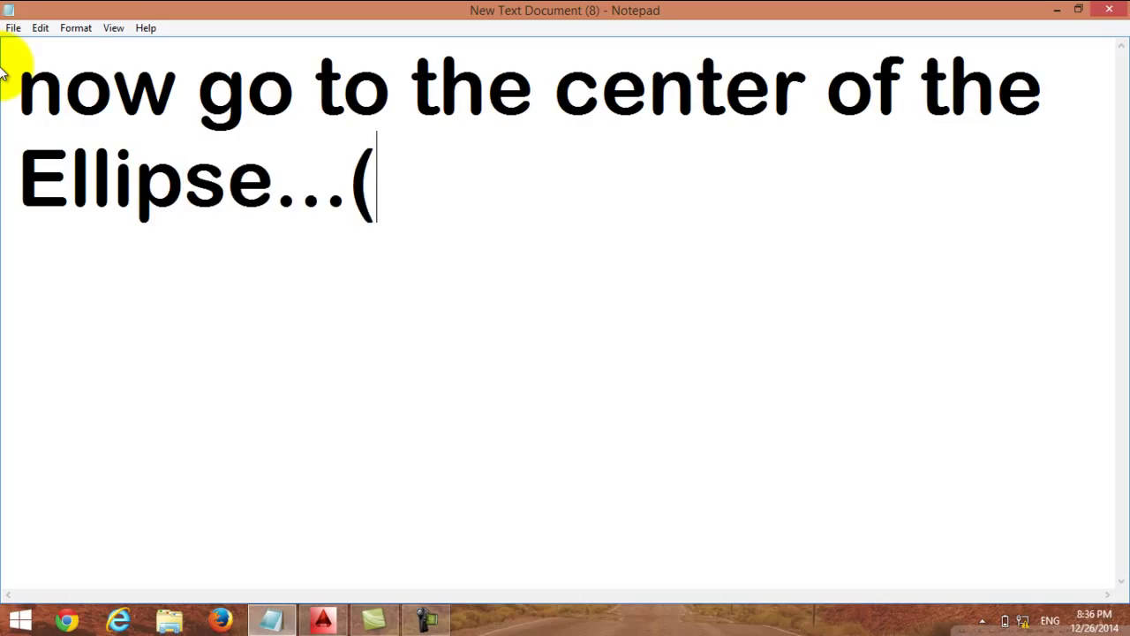
pyautogui.write('dont click')
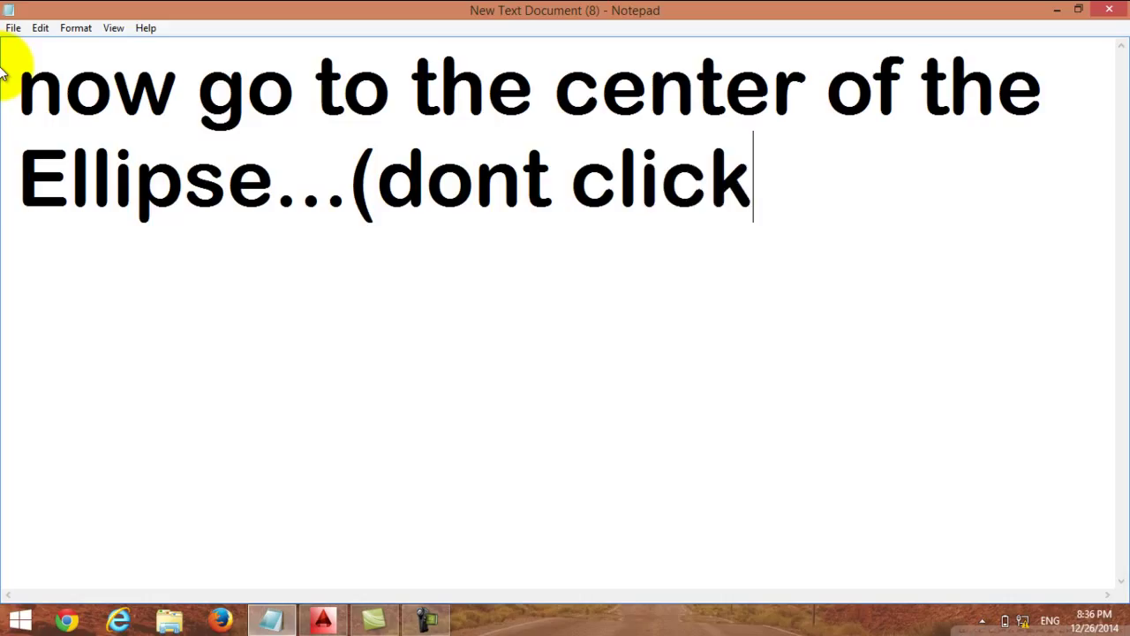
pyautogui.write(')')
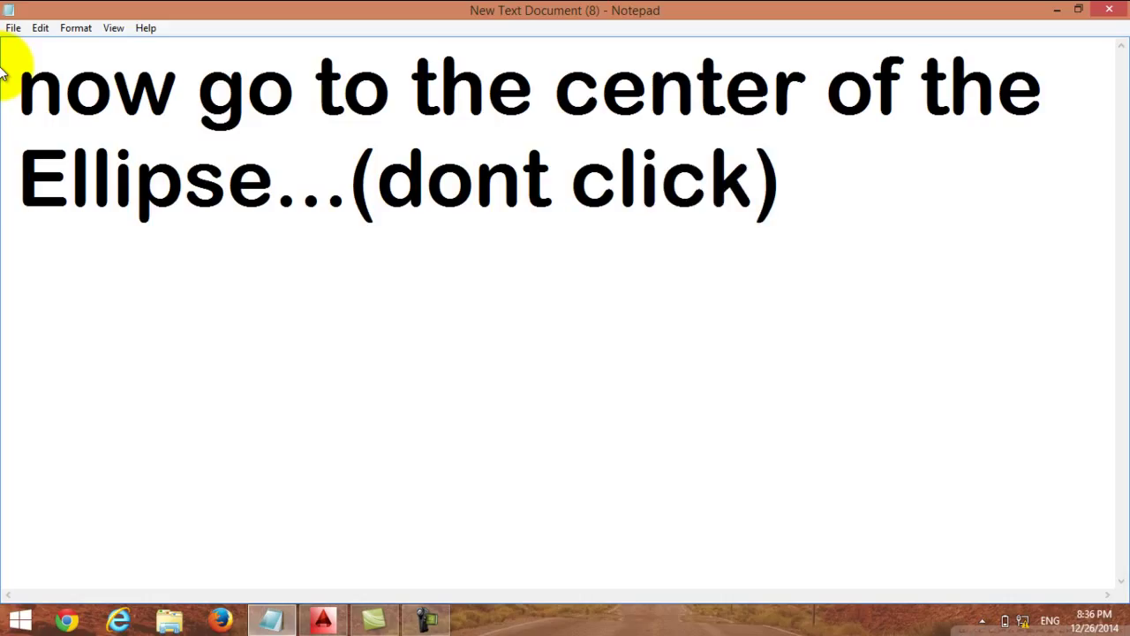
pyautogui.write(' i')
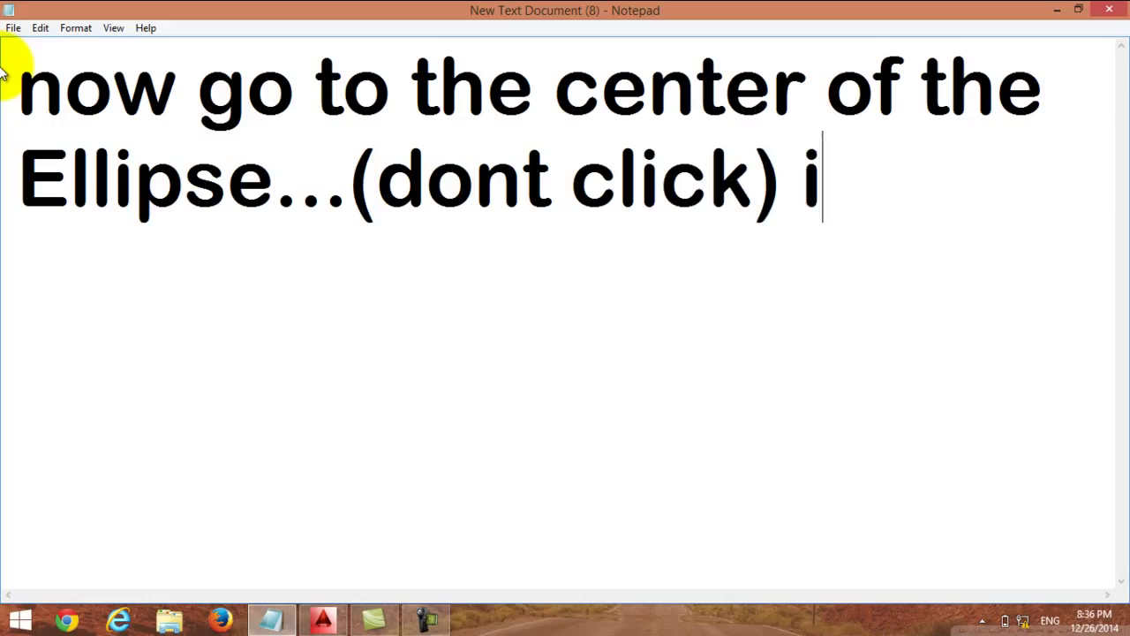
pyautogui.write('t wil')
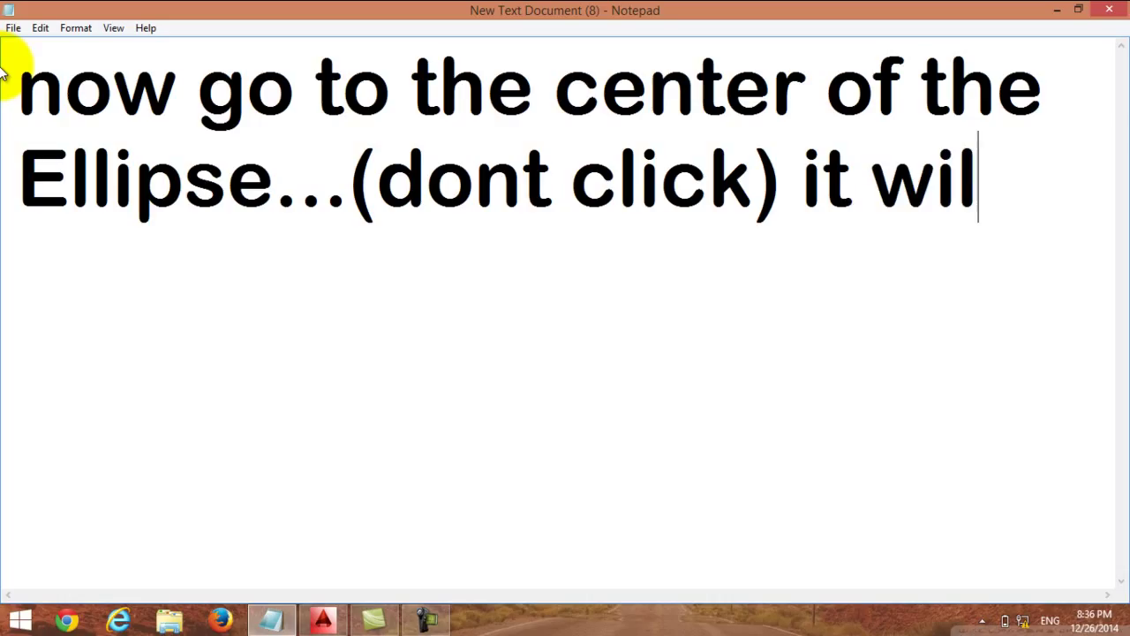
pyautogui.write('l ape')
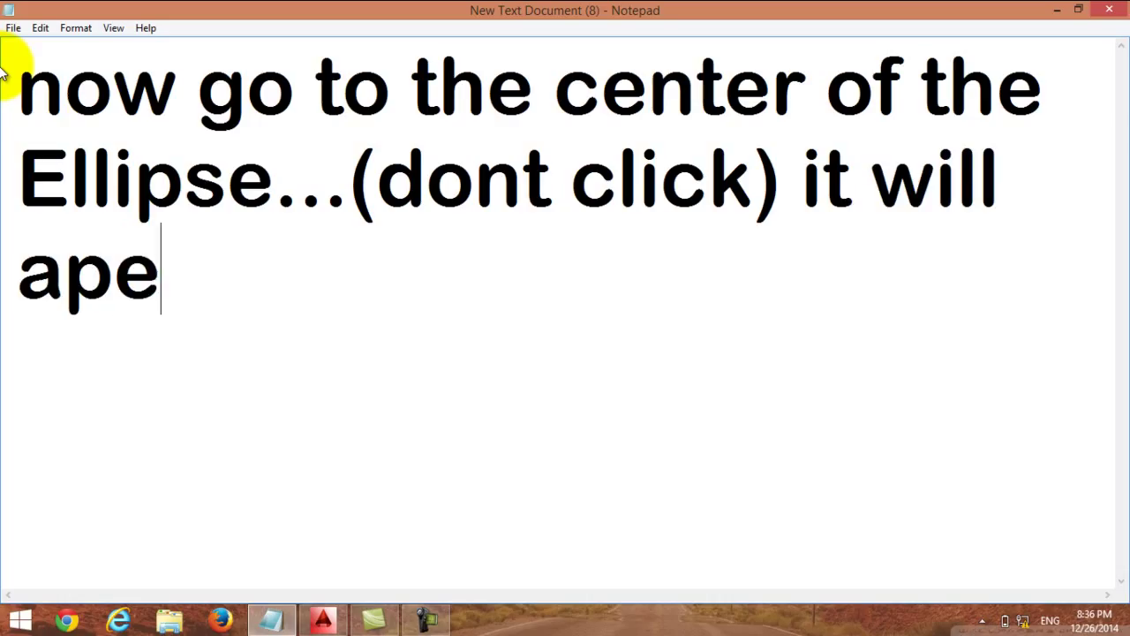
pyautogui.write('ear c')
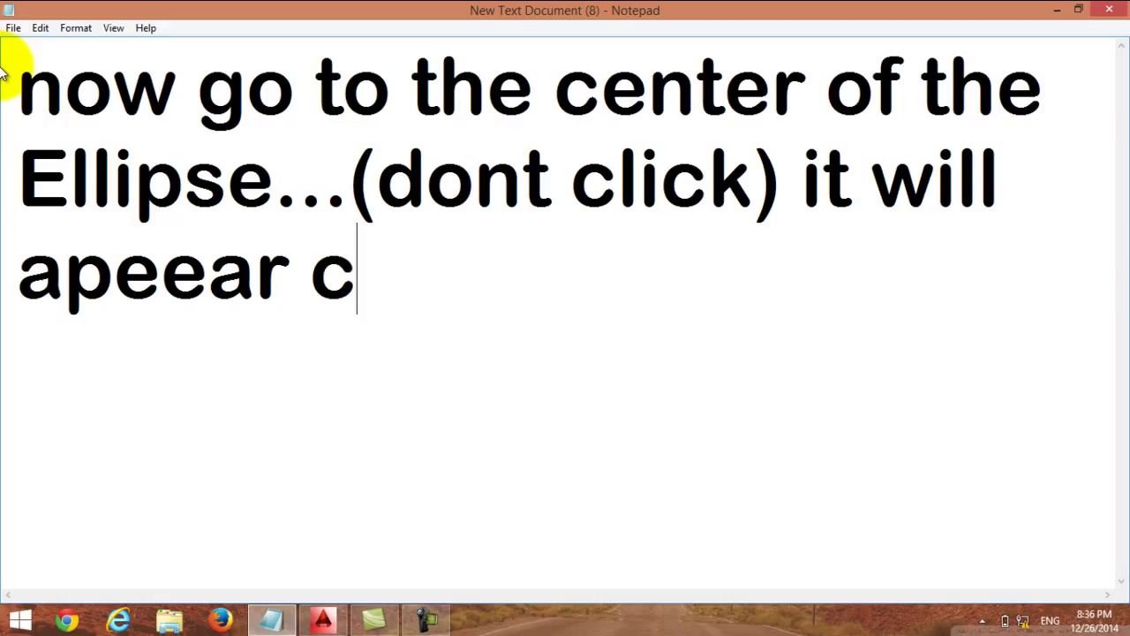
pyautogui.write('ross ')
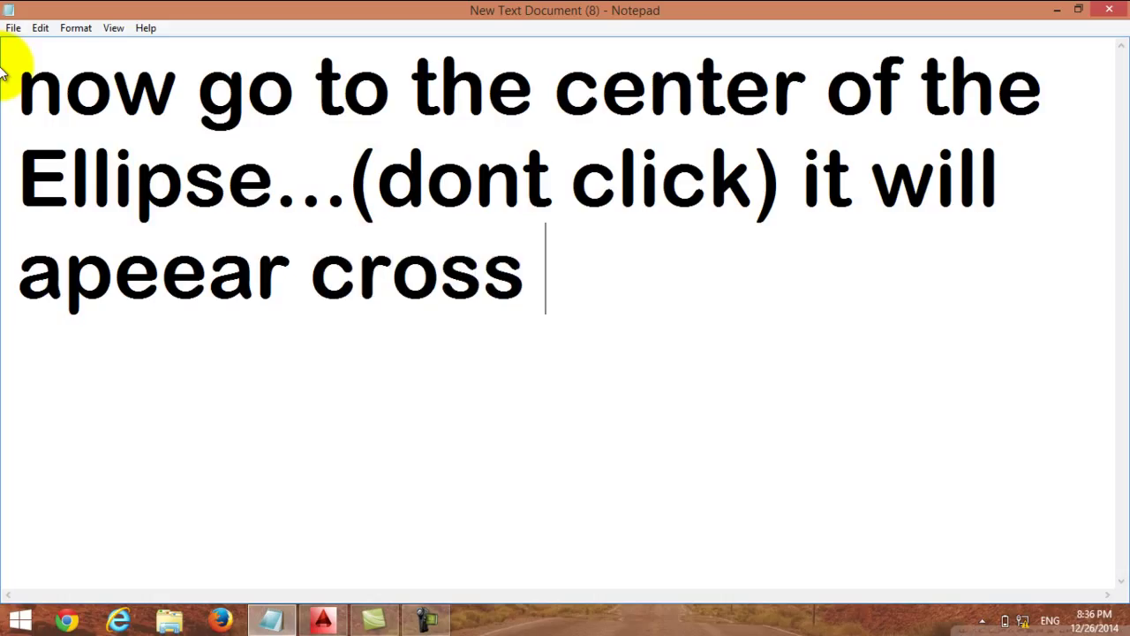
pyautogui.write('line')
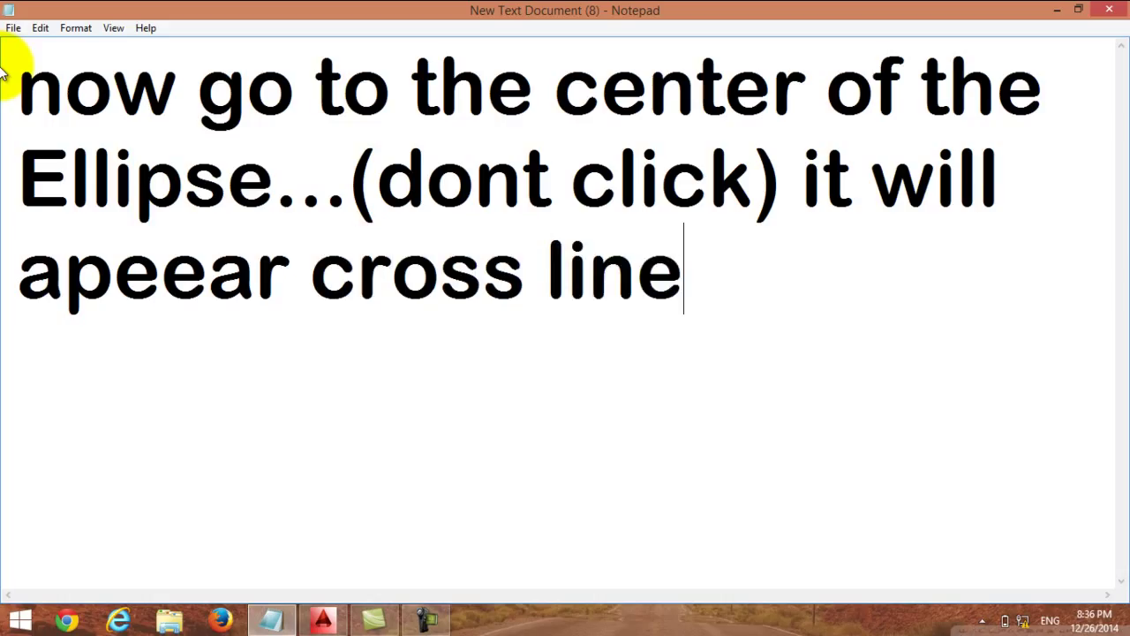
pyautogui.write('s.... ')
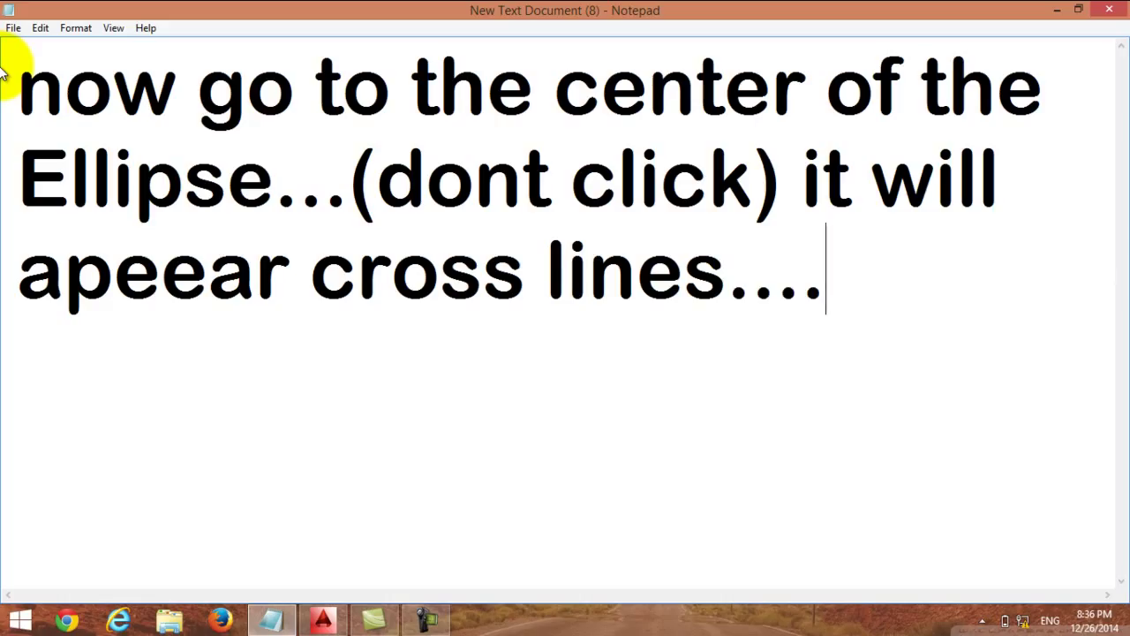
pyautogui.write('n')
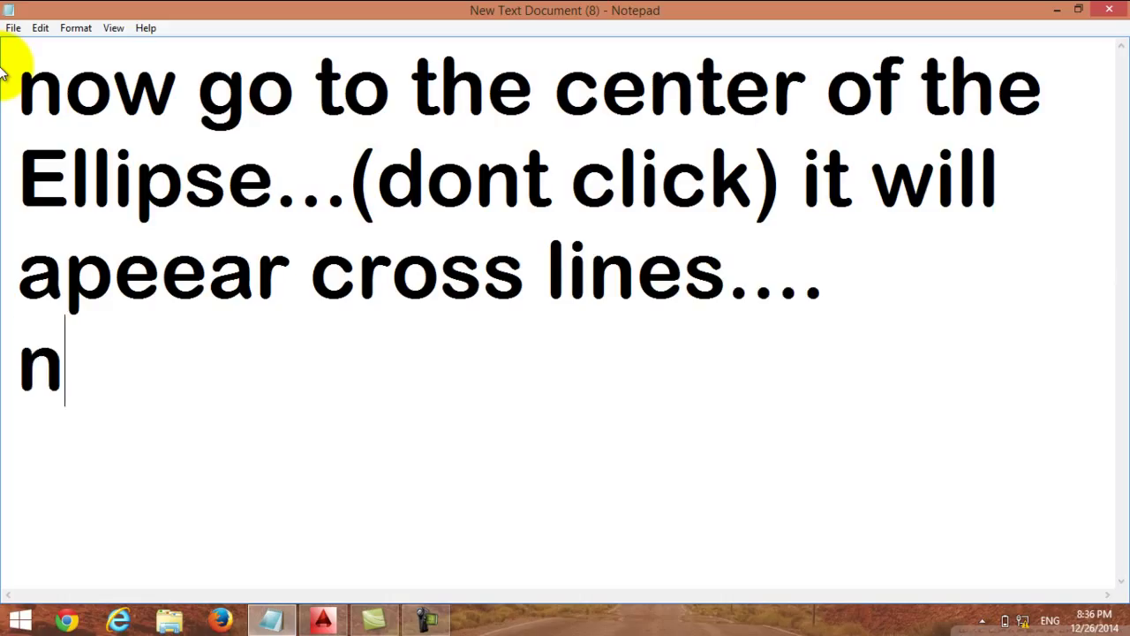
pyautogui.write('ow go ')
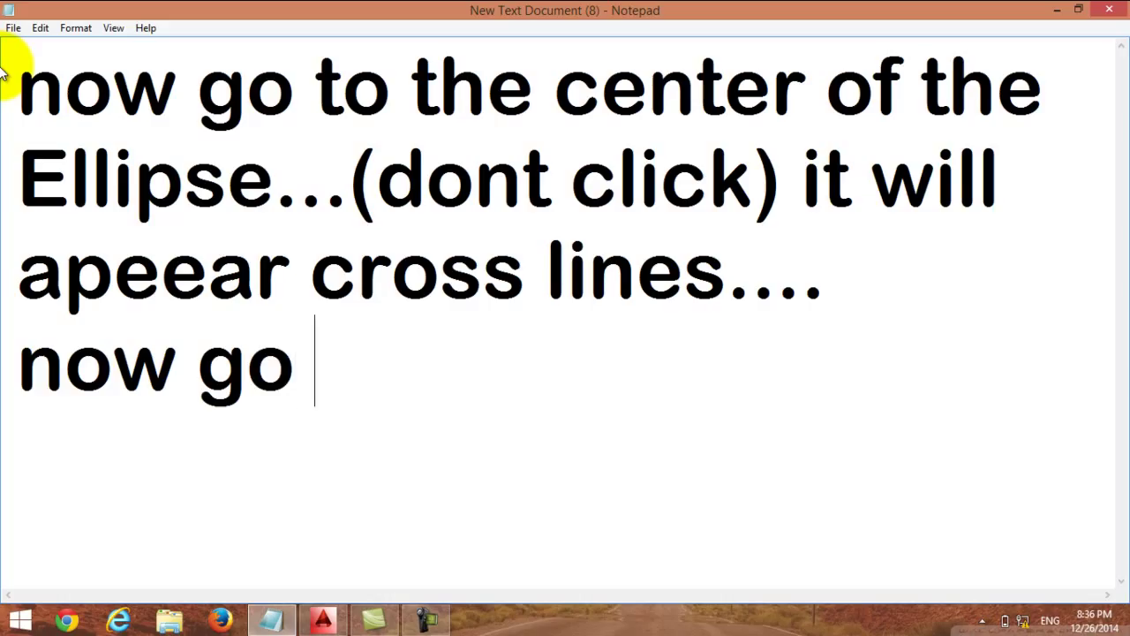
pyautogui.write('throu')
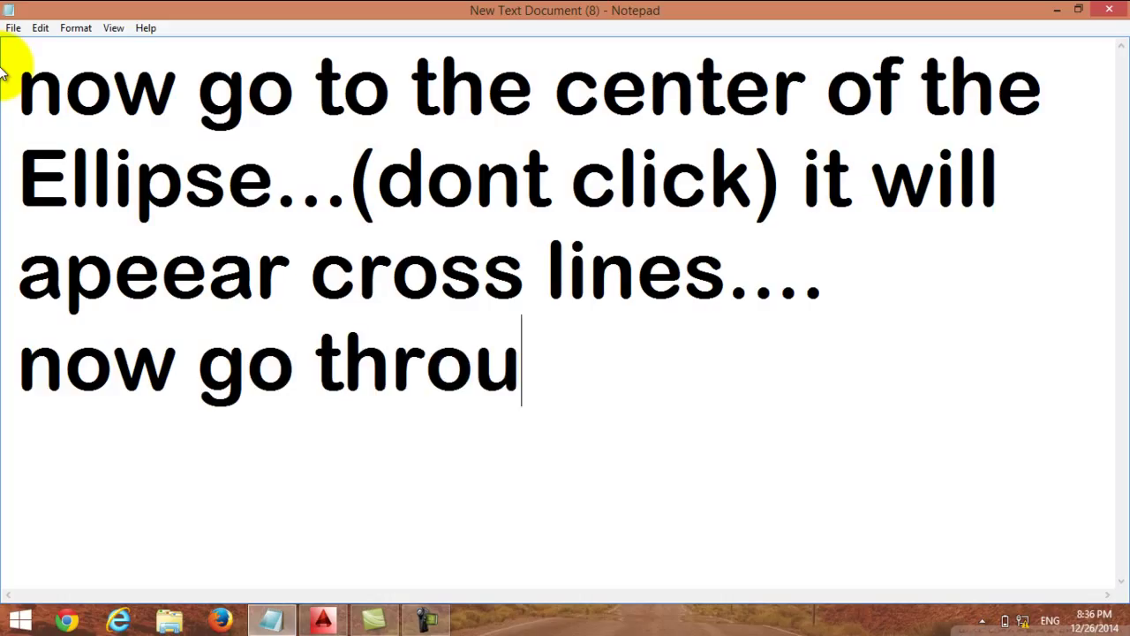
pyautogui.press('BackSpace')
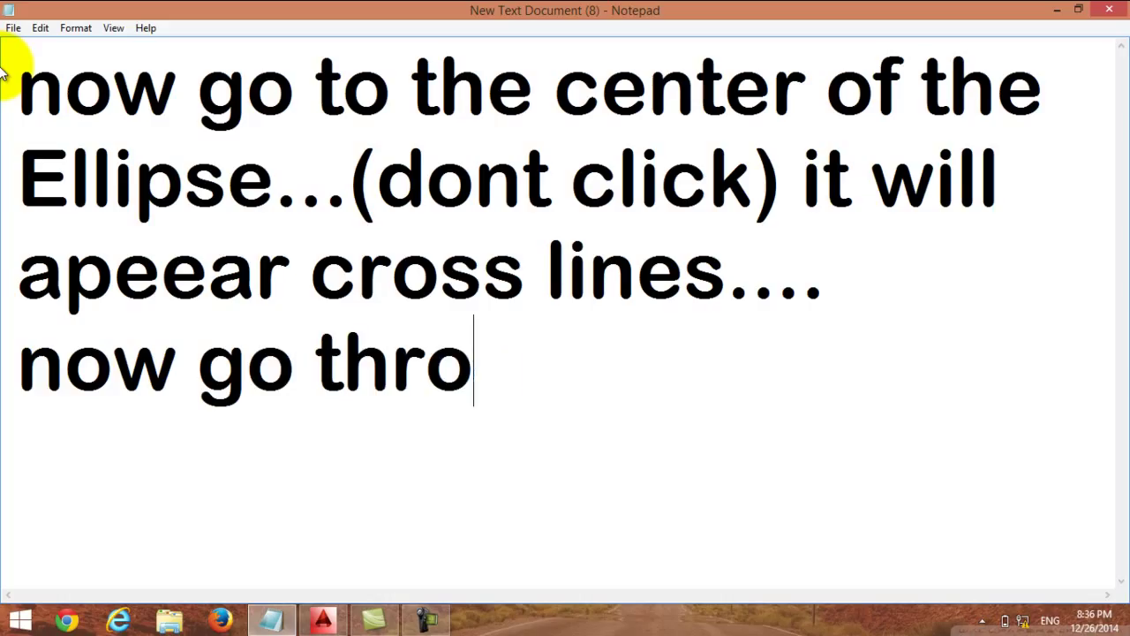
pyautogui.write('ugh ')
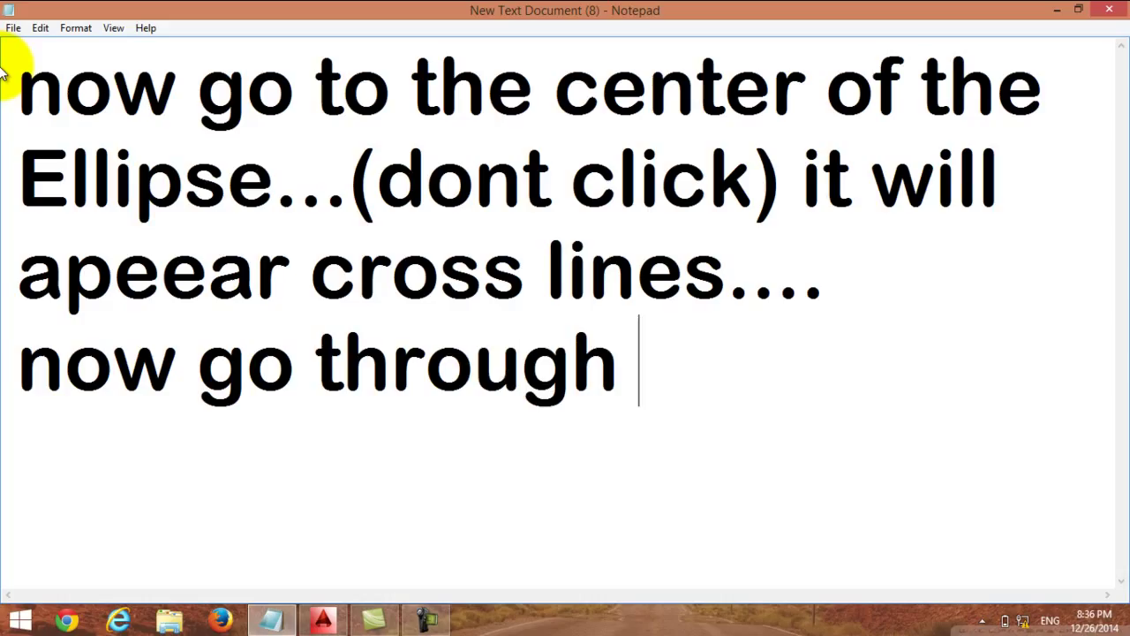
pyautogui.write('the cro')
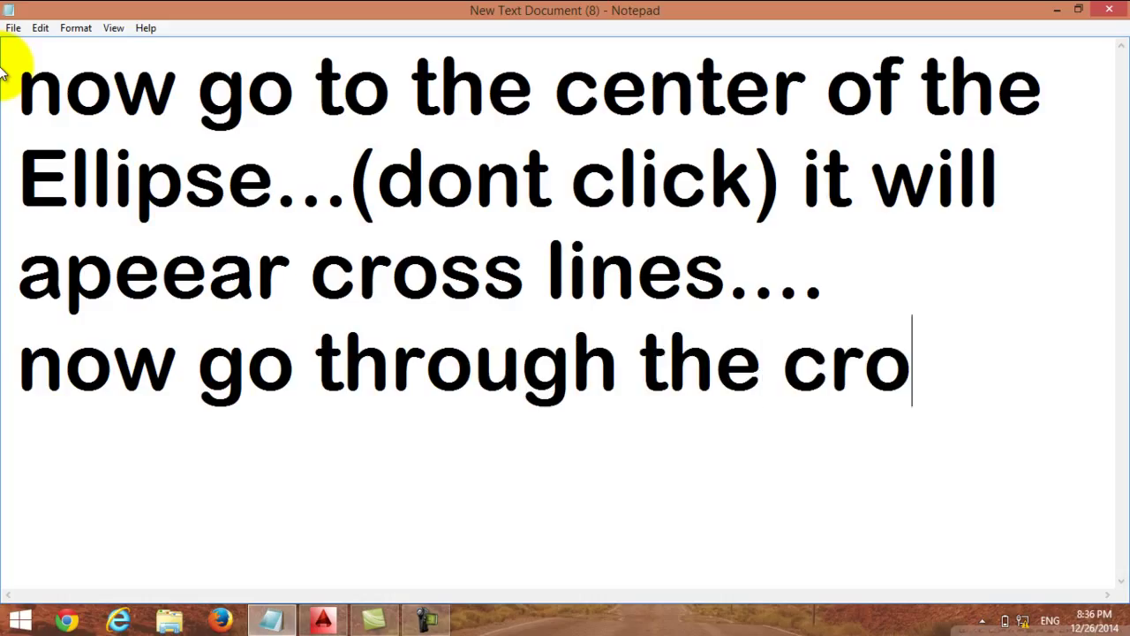
pyautogui.write('ss li')
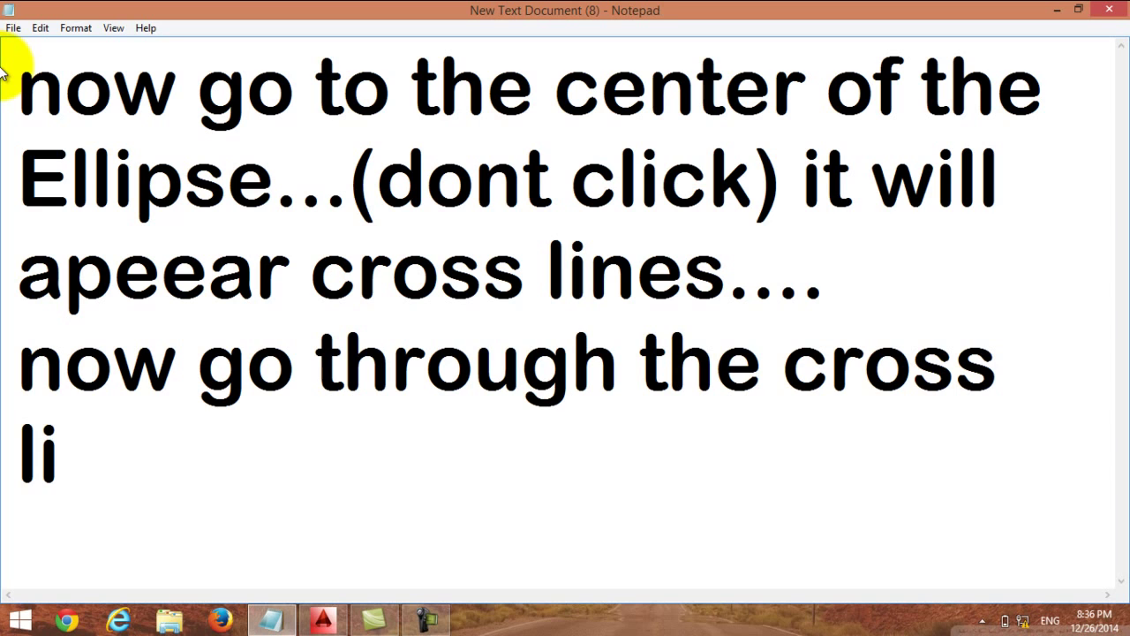
pyautogui.write('ne ans')
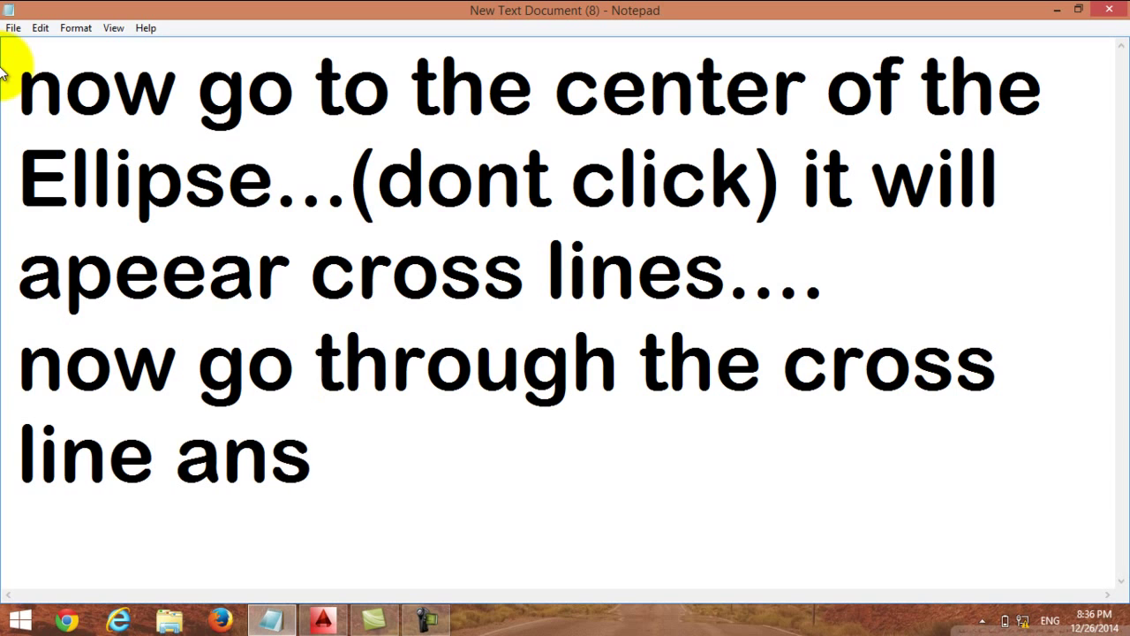
pyautogui.press('BackSpace')
pyautogui.write('d draw ')
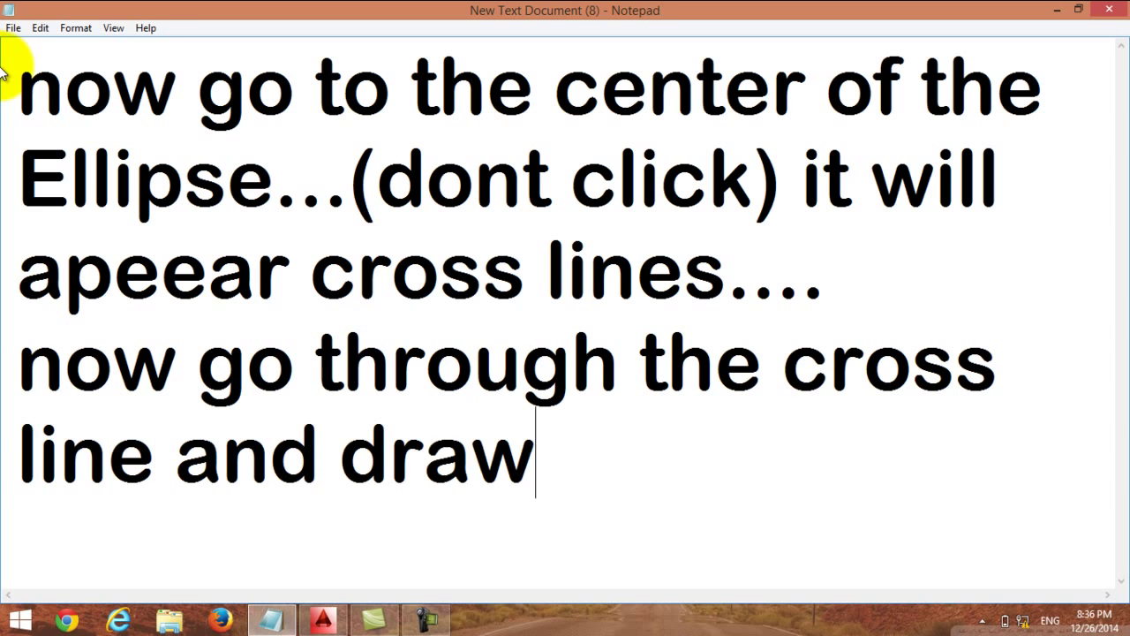
pyautogui.write('circles')
pyautogui.press('Return')
pyautogui.press('Return')
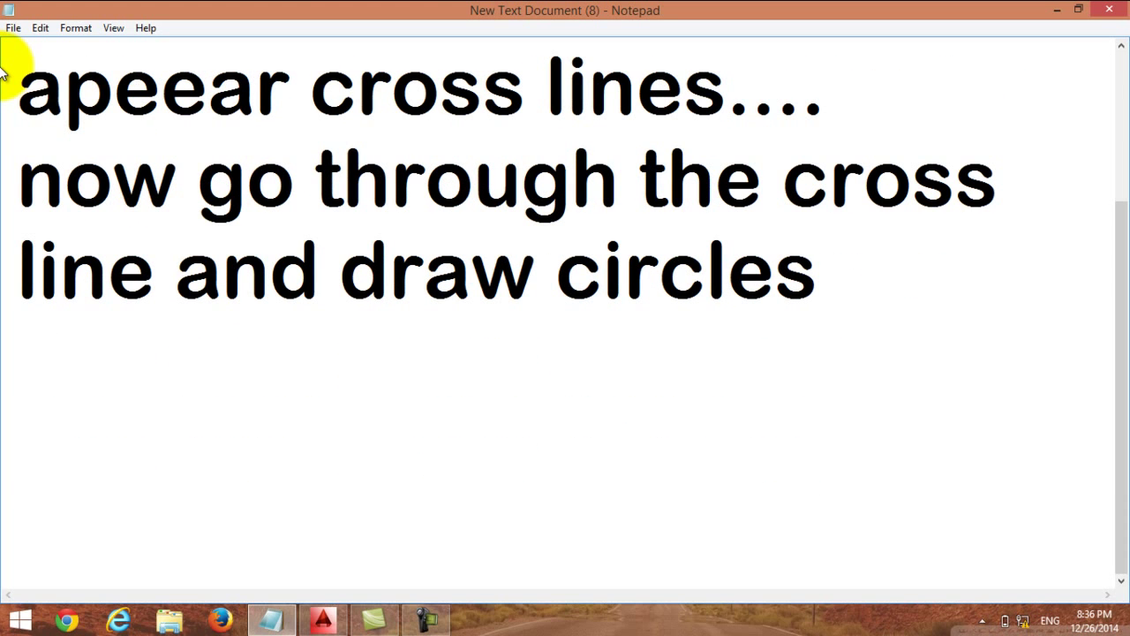
pyautogui.write('just f')
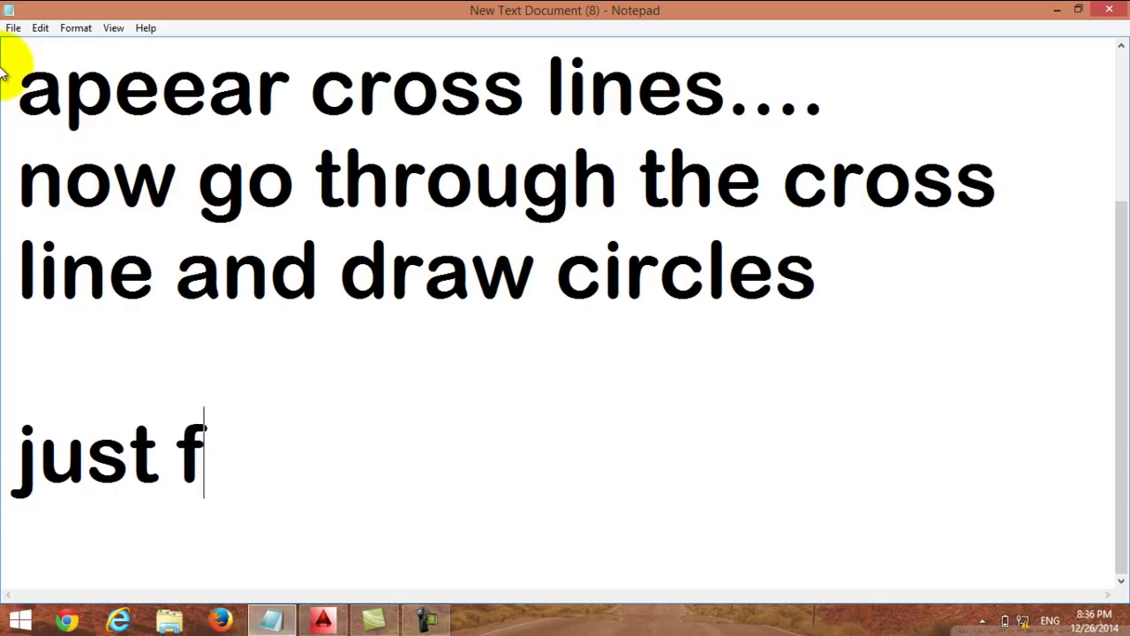
pyautogui.write('ollow me')
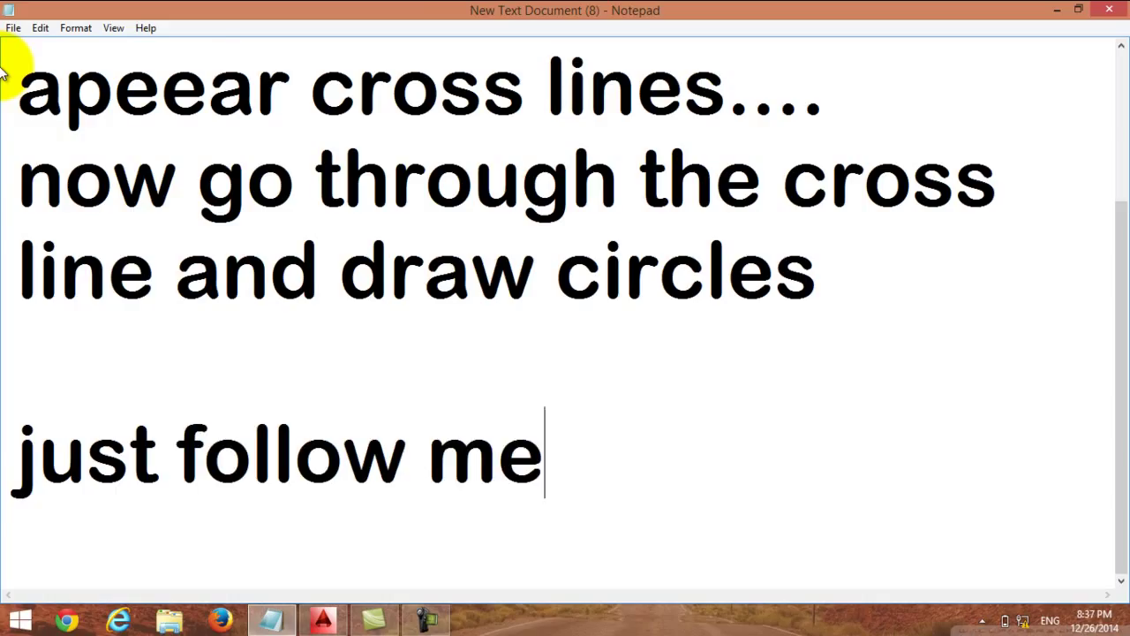
pyautogui.write('........')
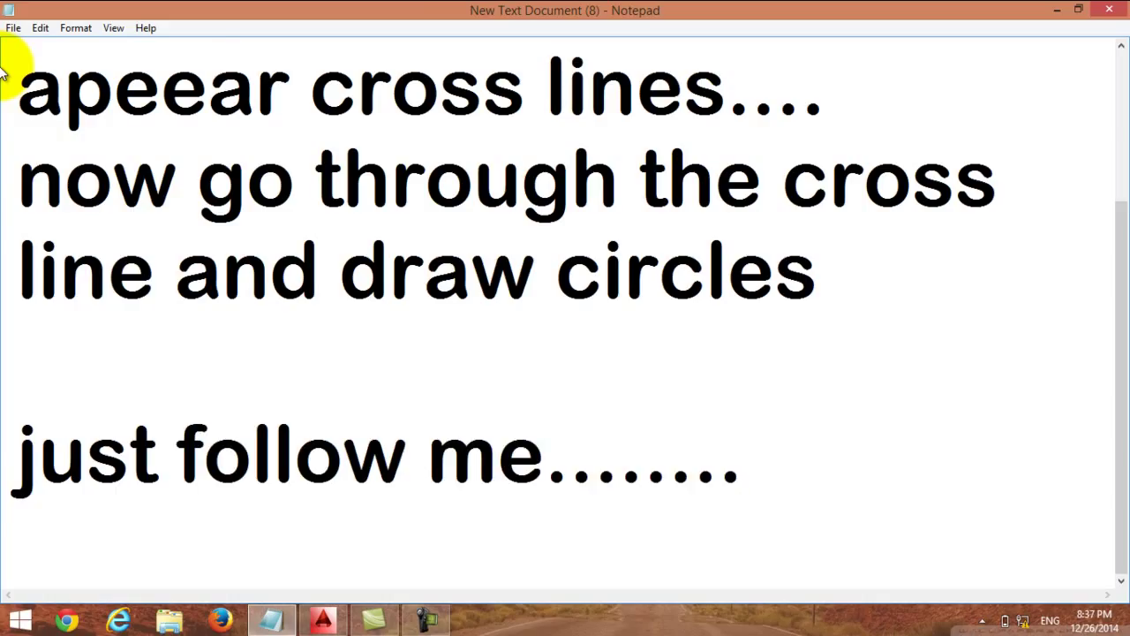
pyautogui.click(1055, 9)
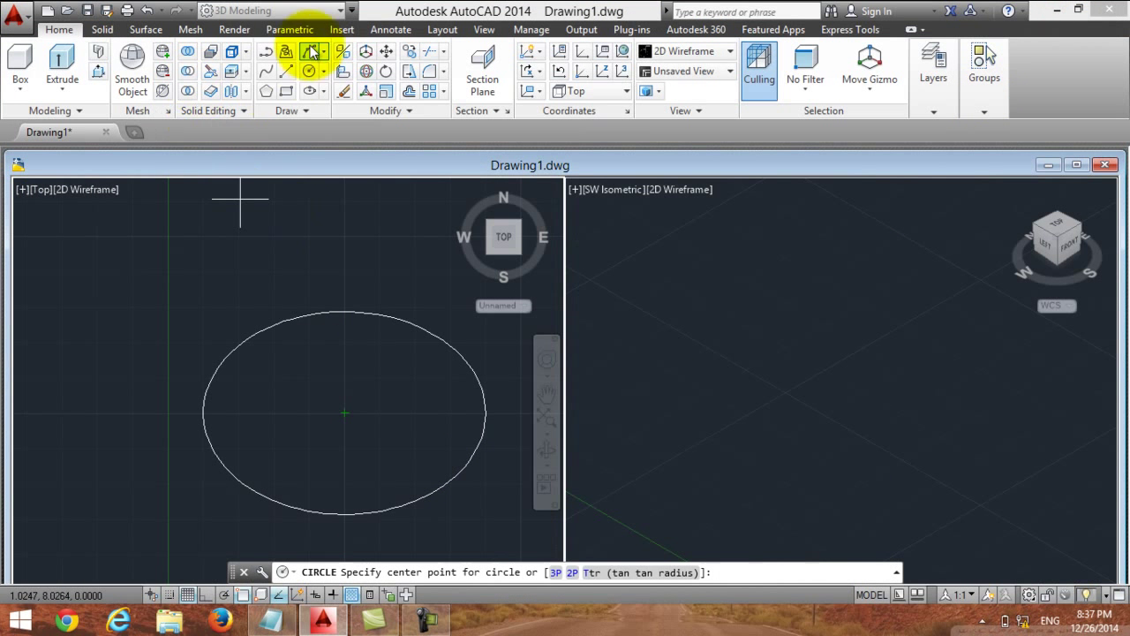
# - Draw a small Center, Radius circle on the ellipse's upper-left edge
pyautogui.click(324, 73)
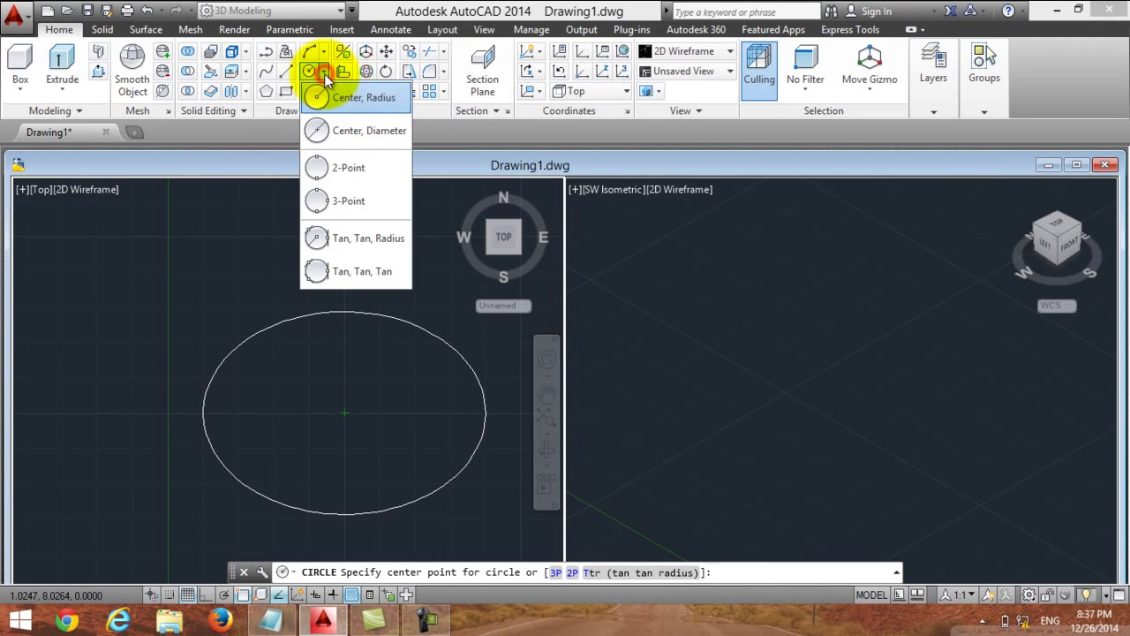
pyautogui.click(331, 100)
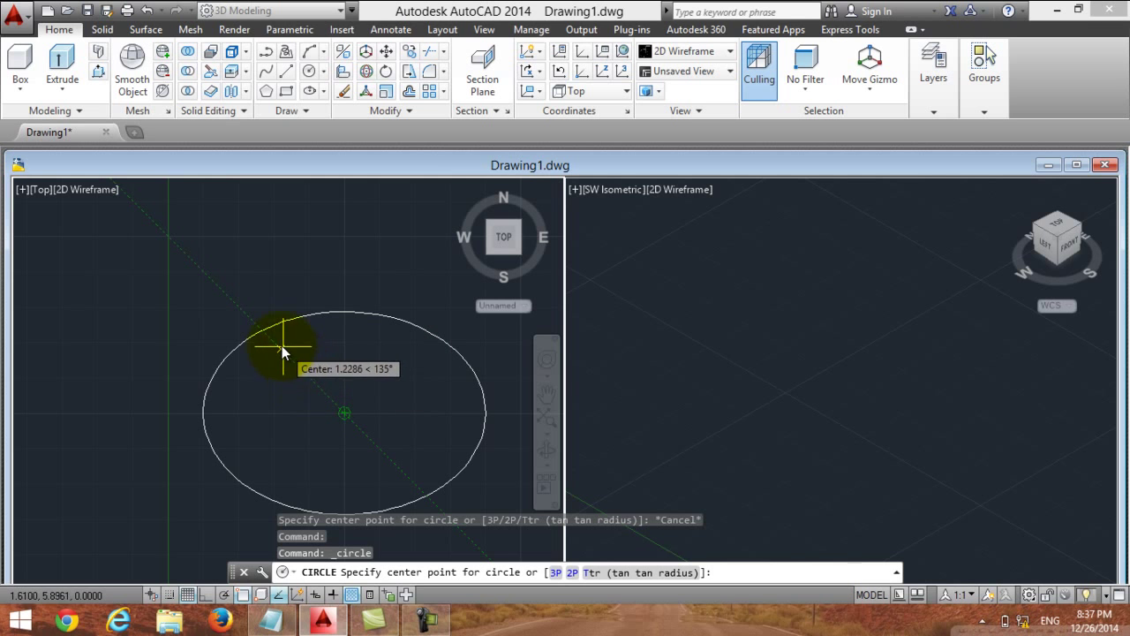
pyautogui.click(262, 332)
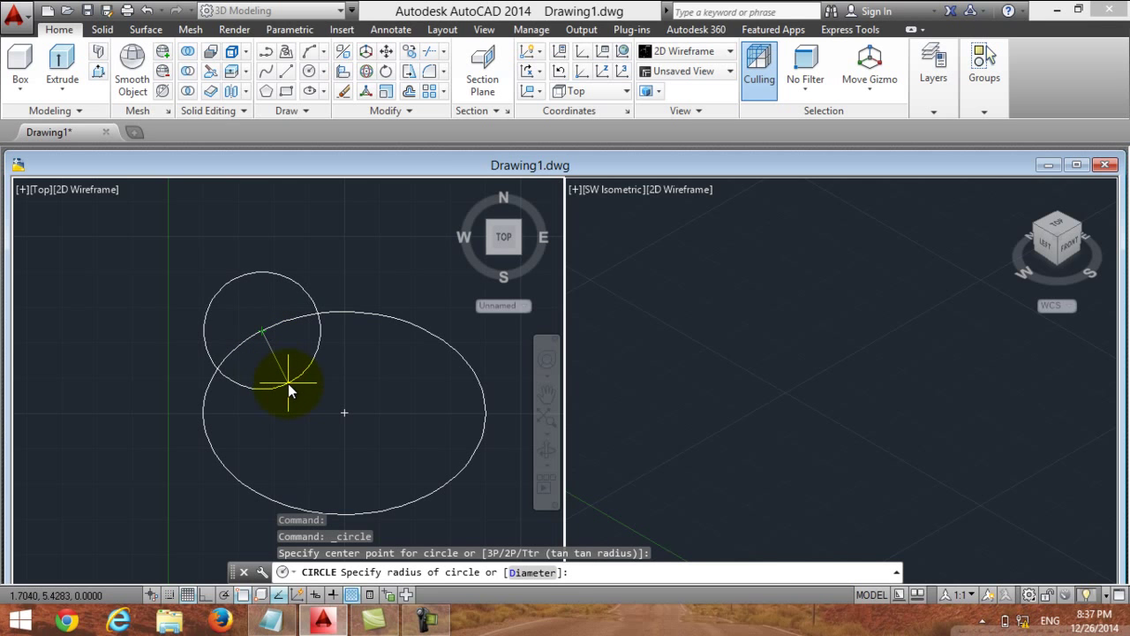
pyautogui.click(269, 342)
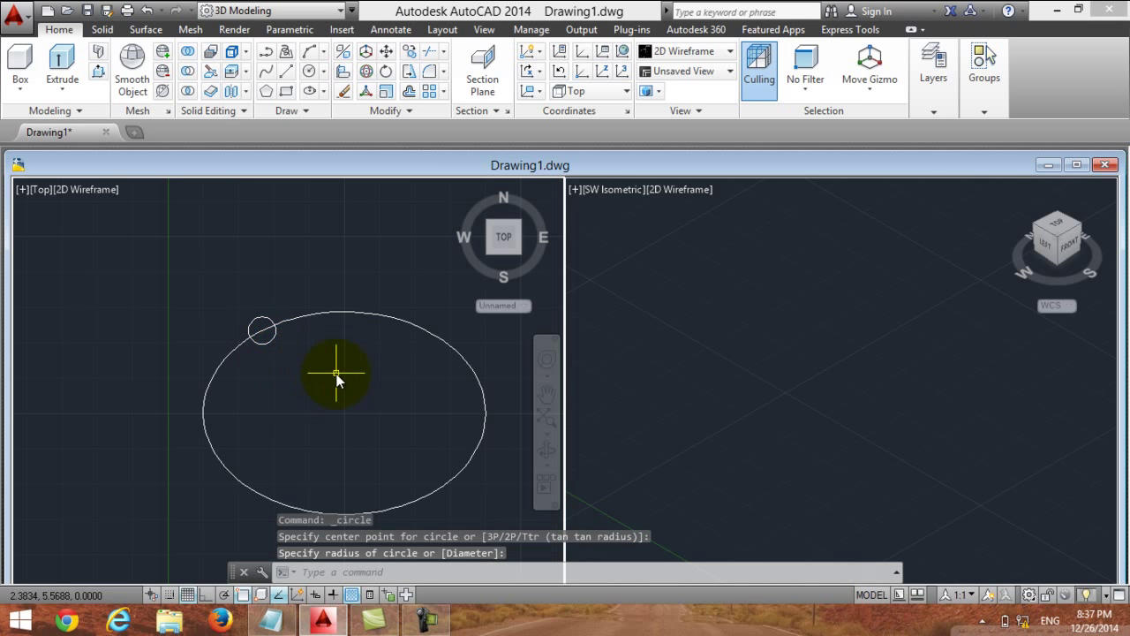
# - Replace the old notes with 'you can draw all the 4 circles'
pyautogui.click(274, 620)
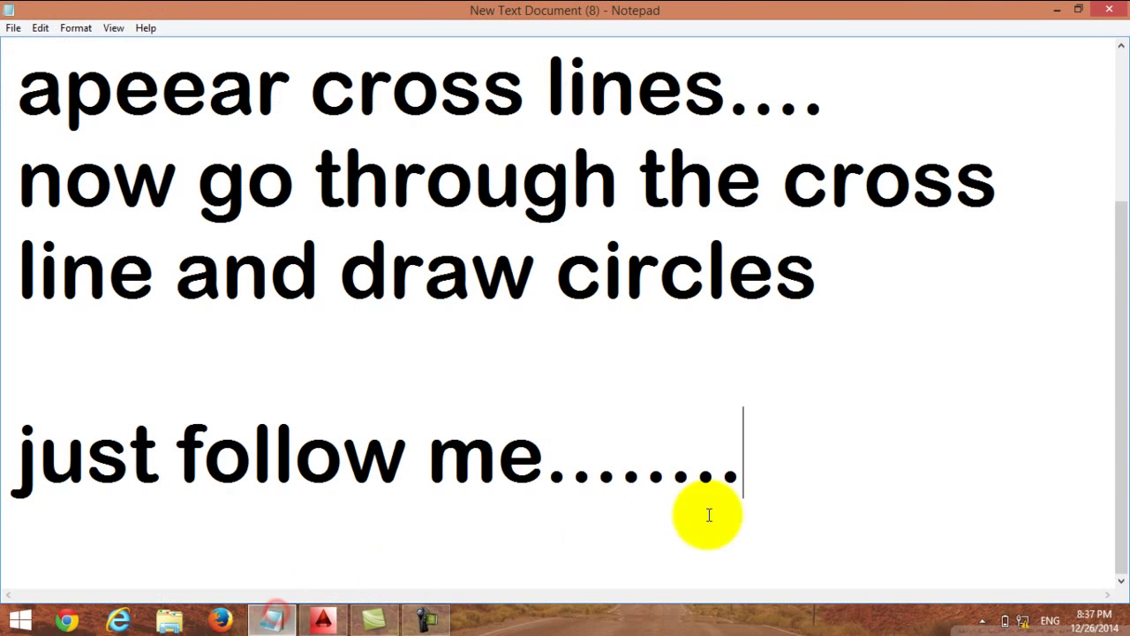
pyautogui.moveTo(838, 468); pyautogui.dragTo(13, 18)
pyautogui.press('BackSpace')
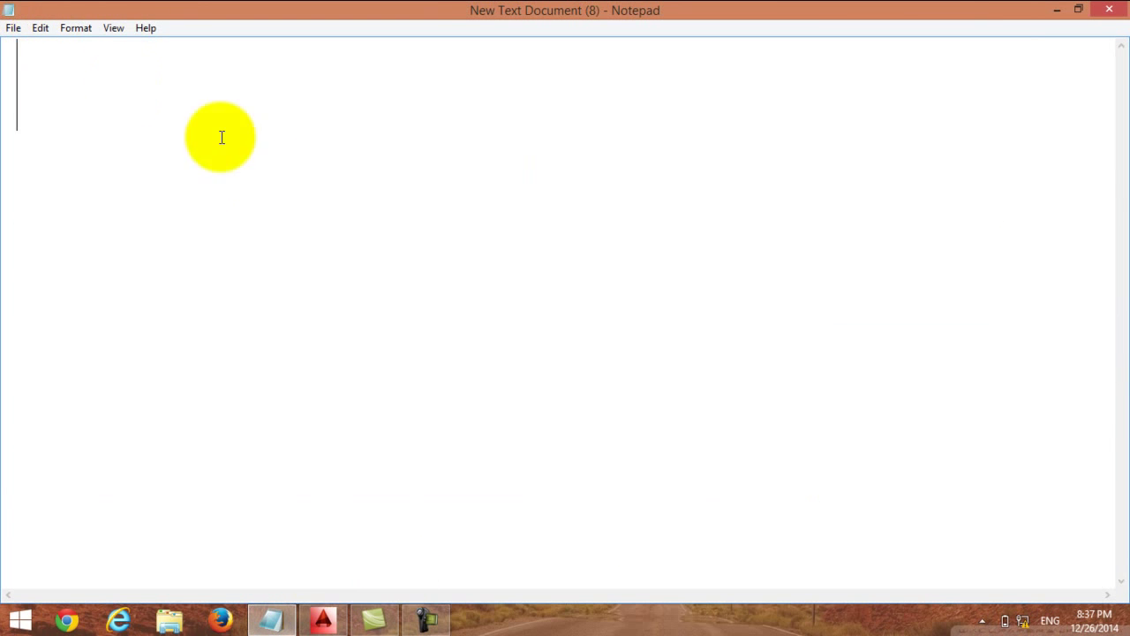
pyautogui.write('you ')
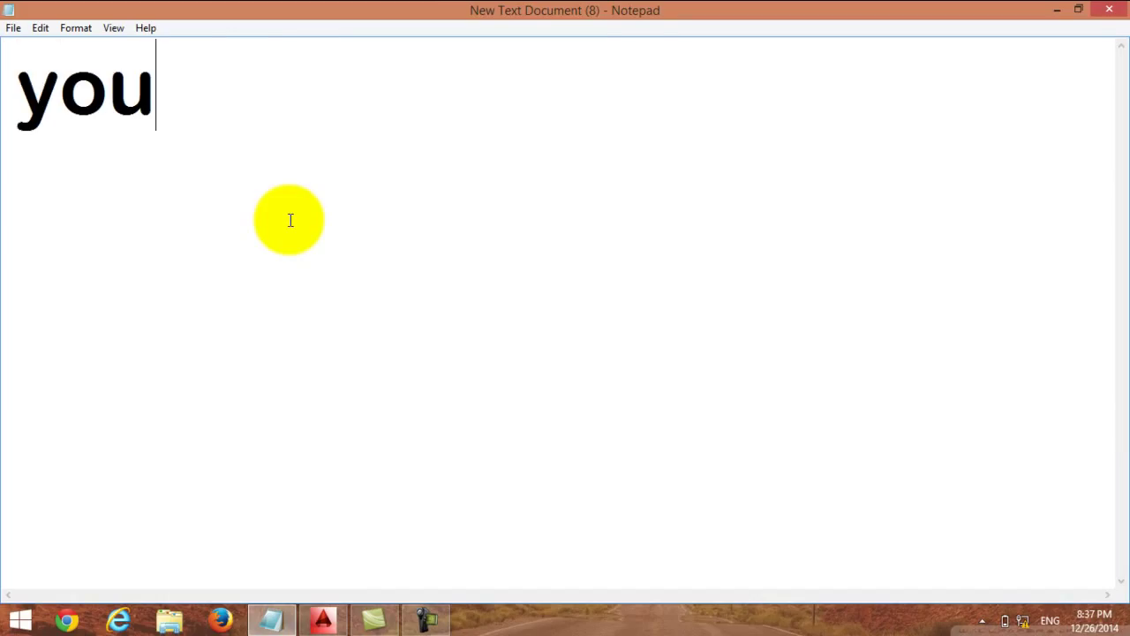
pyautogui.write('can')
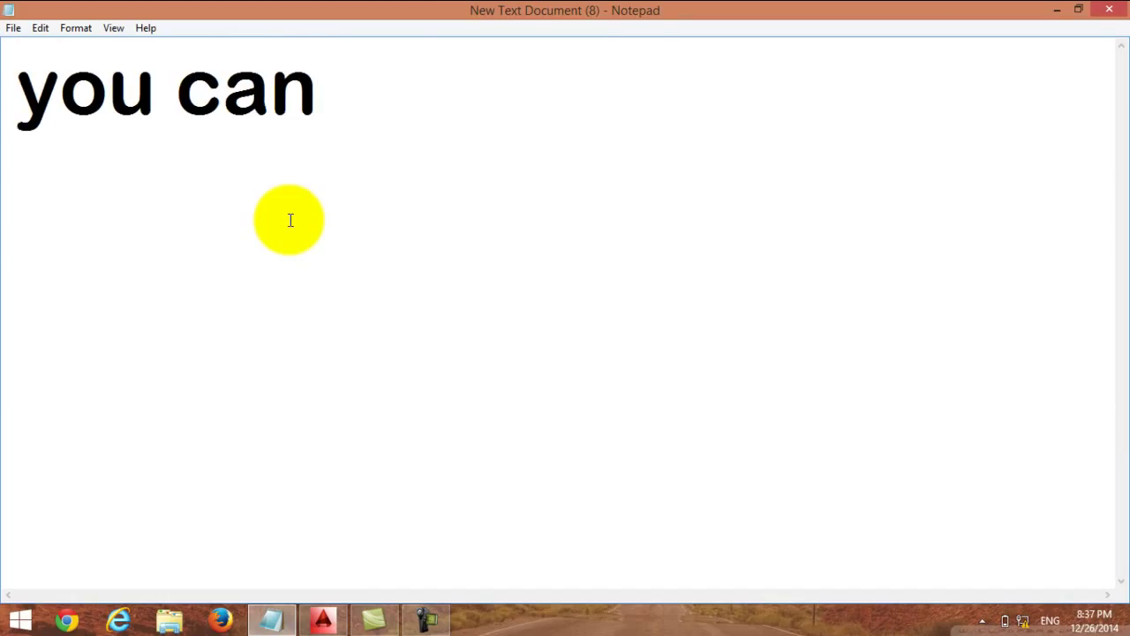
pyautogui.write(' draw a')
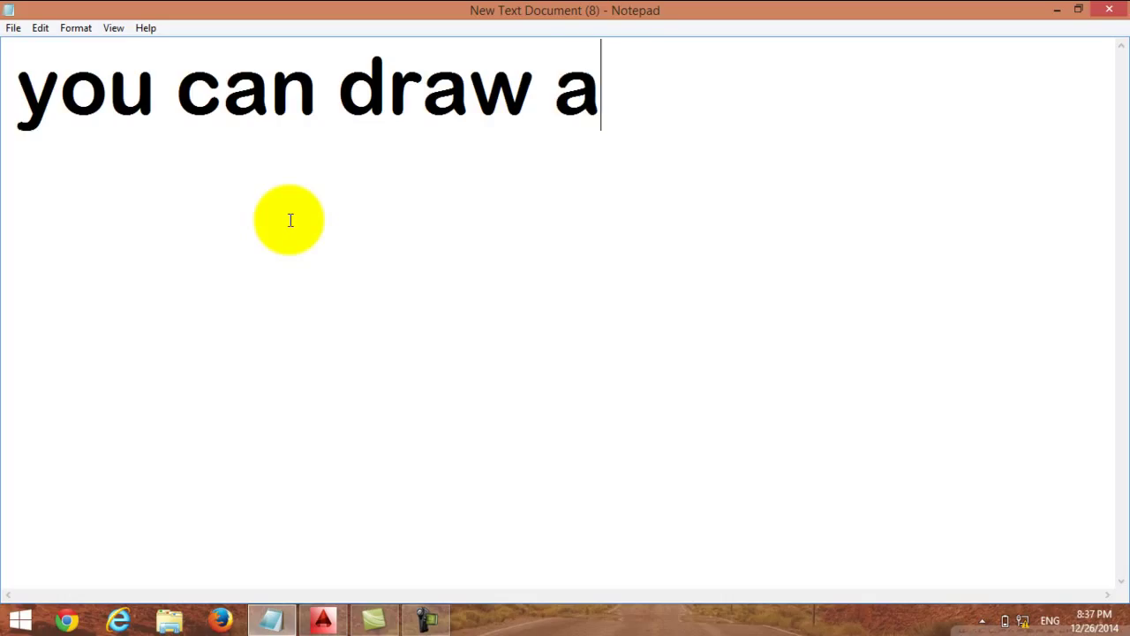
pyautogui.write('ll th')
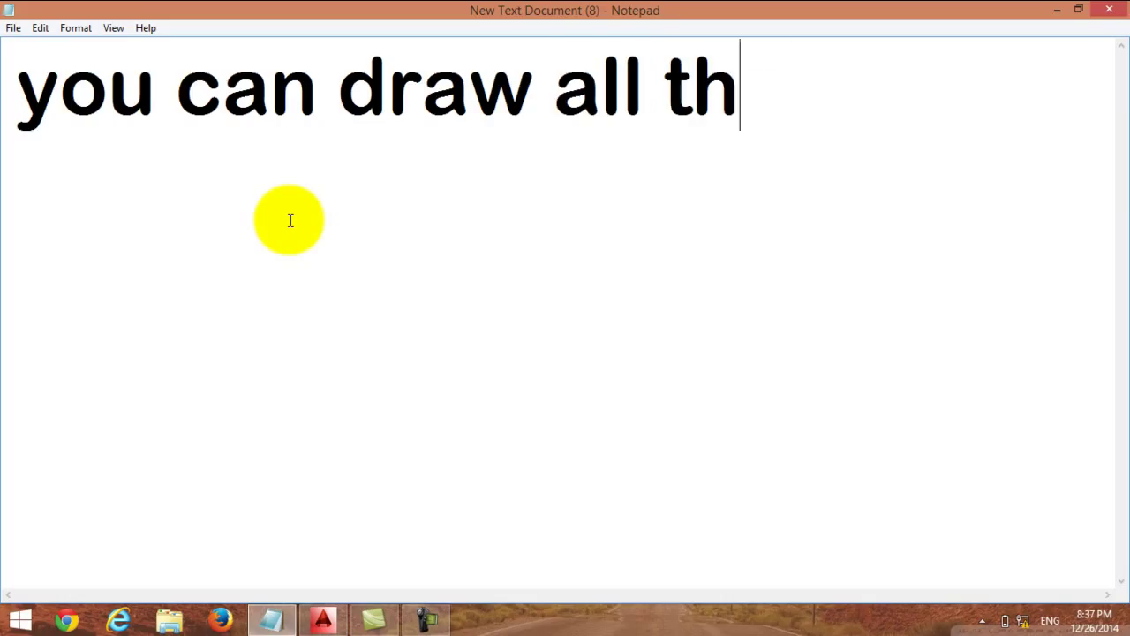
pyautogui.write('e 4 circles')
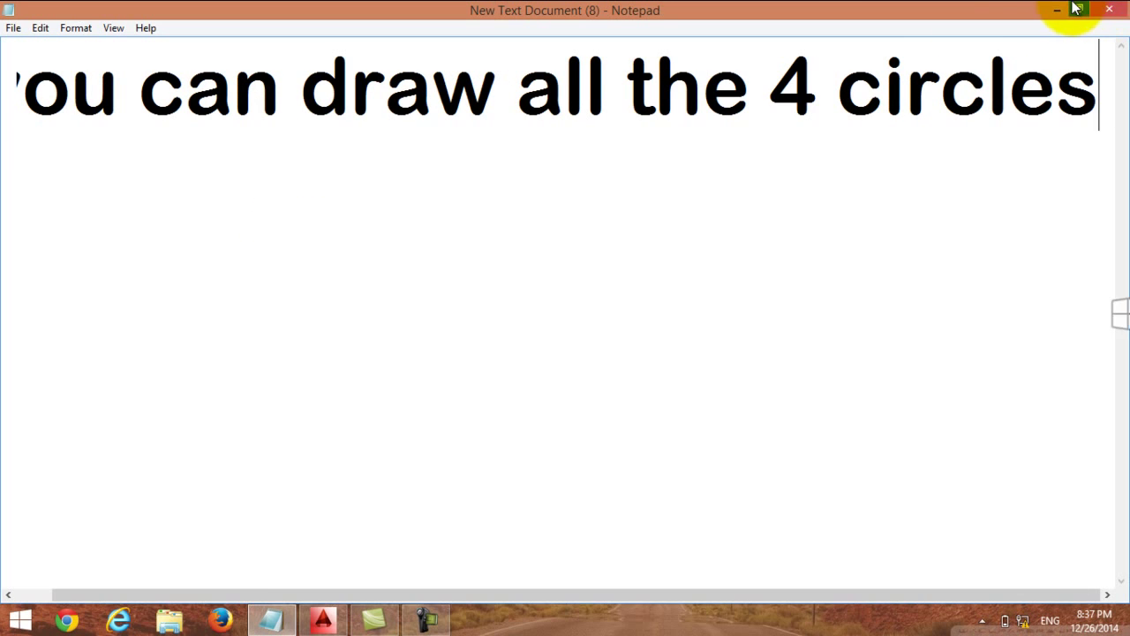
pyautogui.click(1057, 10)
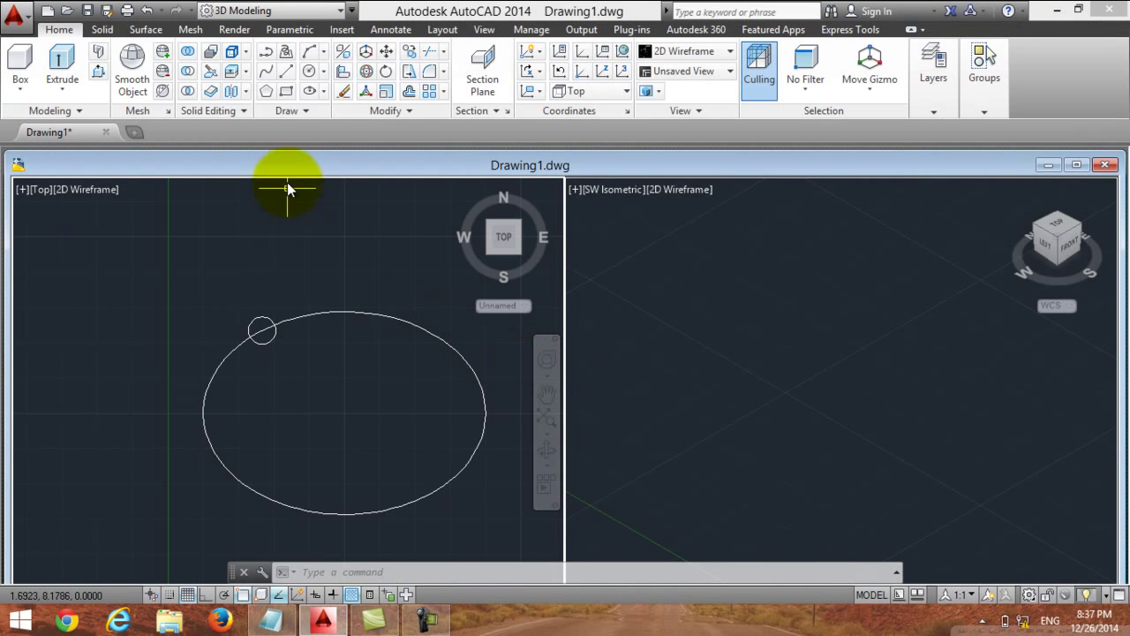
# - Start a second circle centred on the ellipse's lower-right edge
pyautogui.click(310, 73)
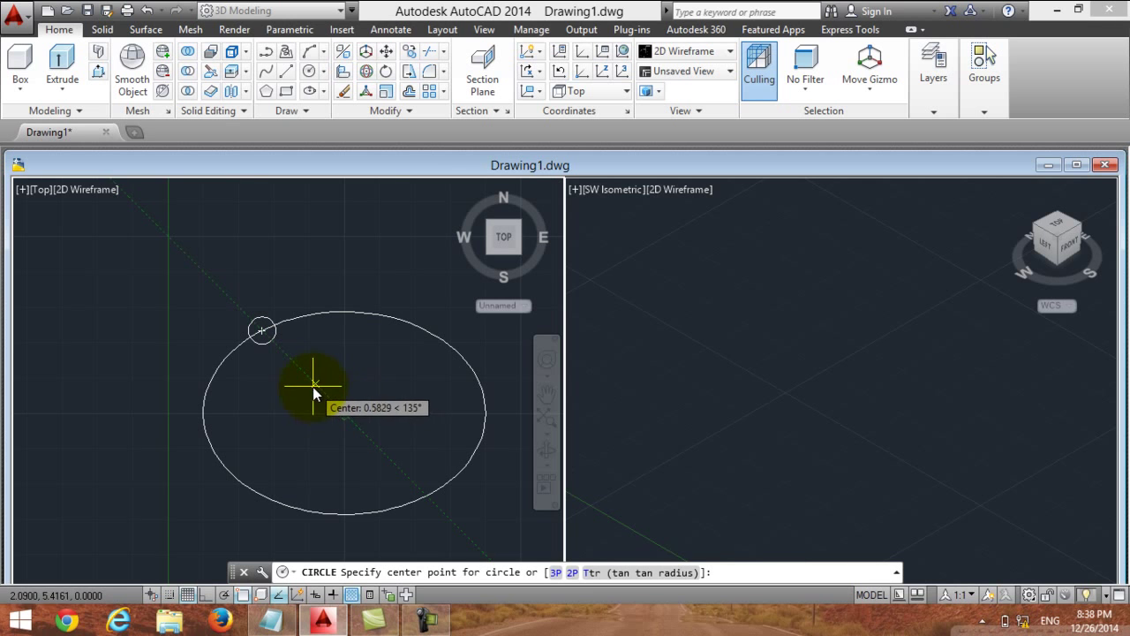
pyautogui.click(426, 496)
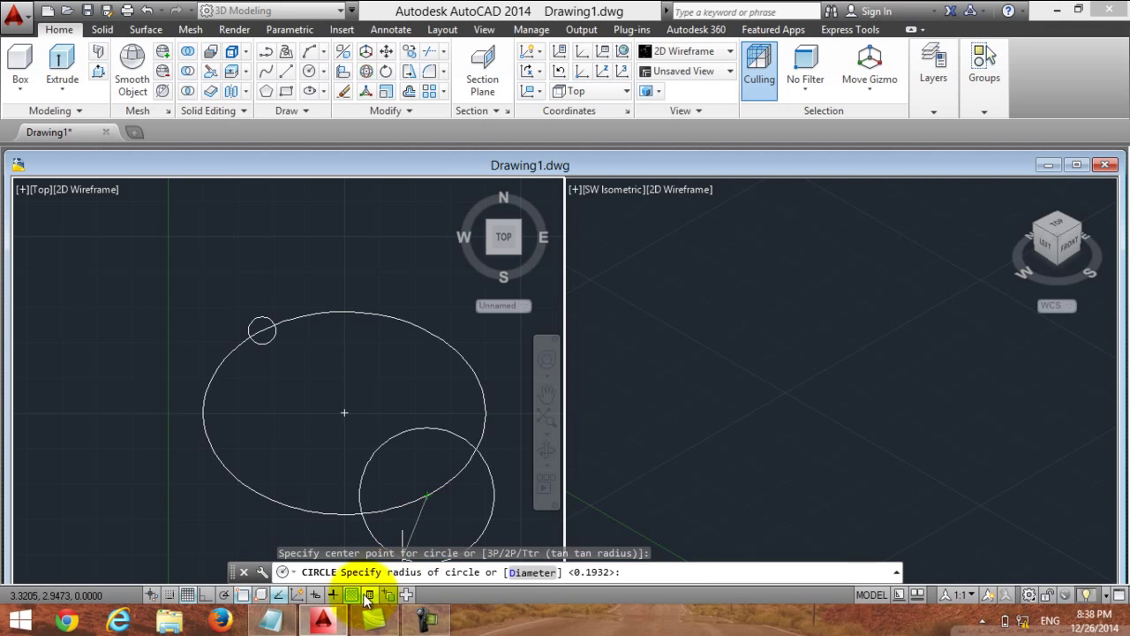
pyautogui.click(271, 621)
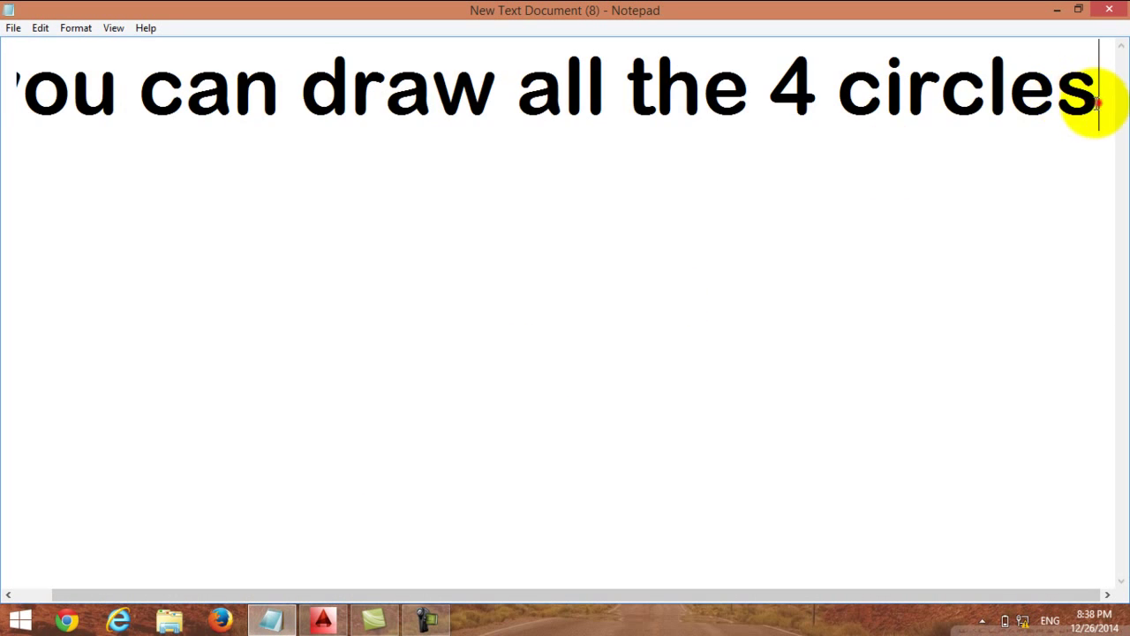
# - Replace the note with 'in other circles just press' / 'ENTER so that you can get the same size ( radius)'
pyautogui.moveTo(1097, 99); pyautogui.dragTo(2, 95)
pyautogui.write('in ')
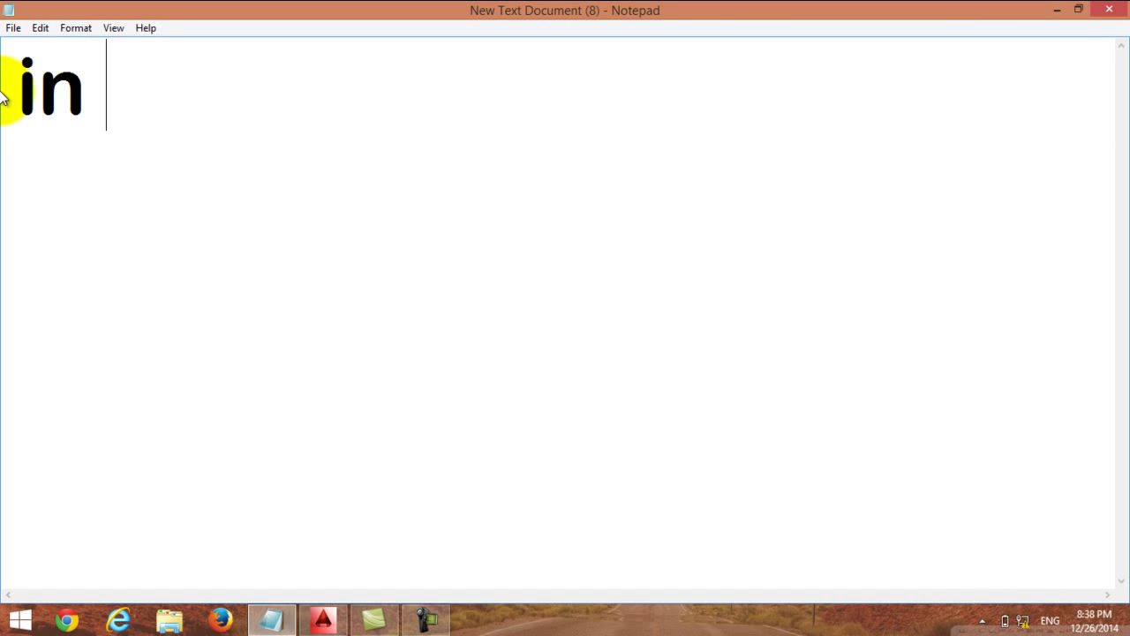
pyautogui.write('other')
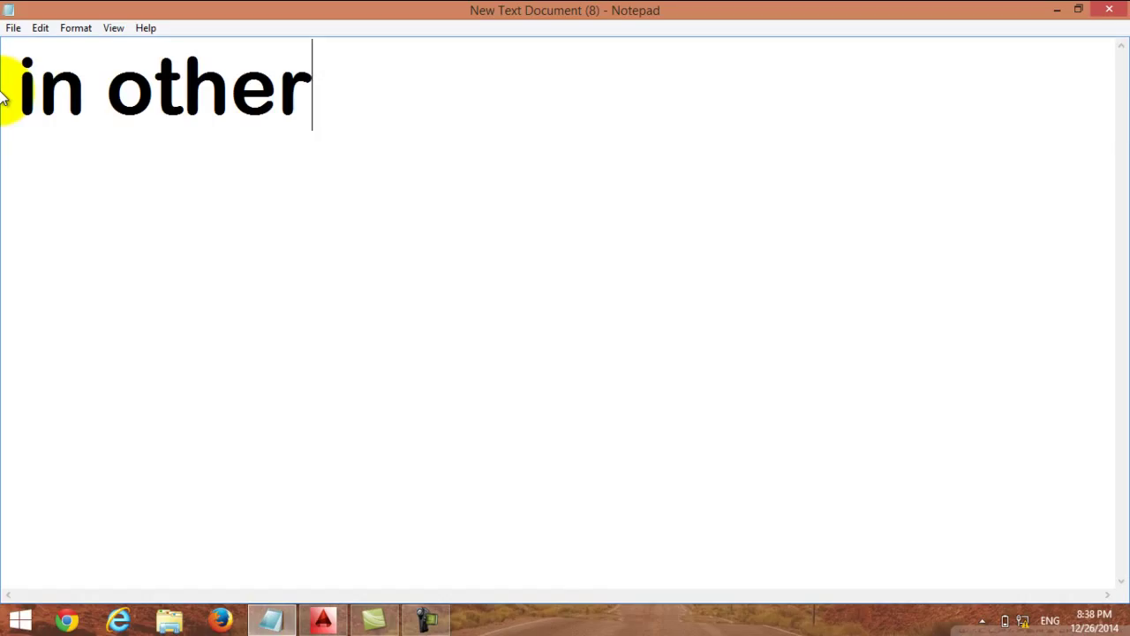
pyautogui.write(' circle')
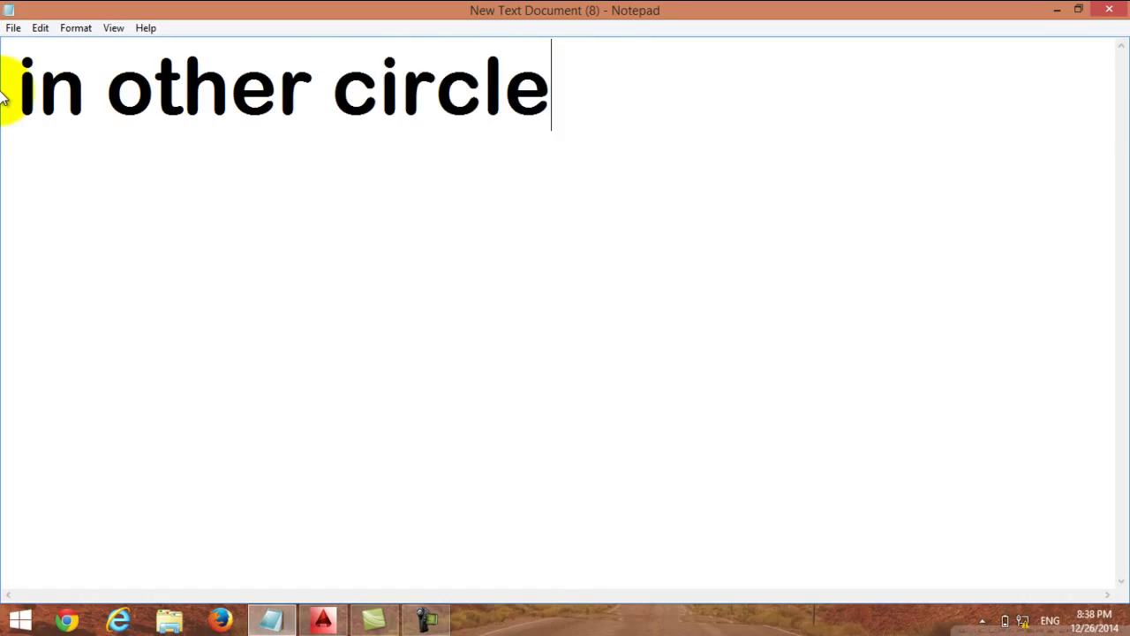
pyautogui.write('s ju')
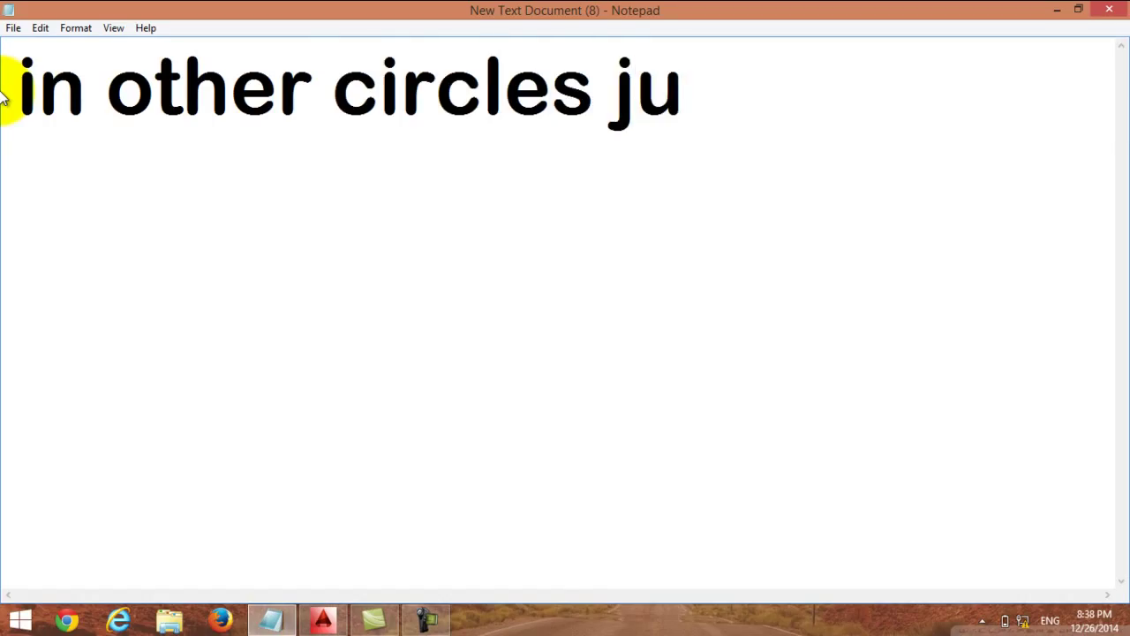
pyautogui.write('st pres')
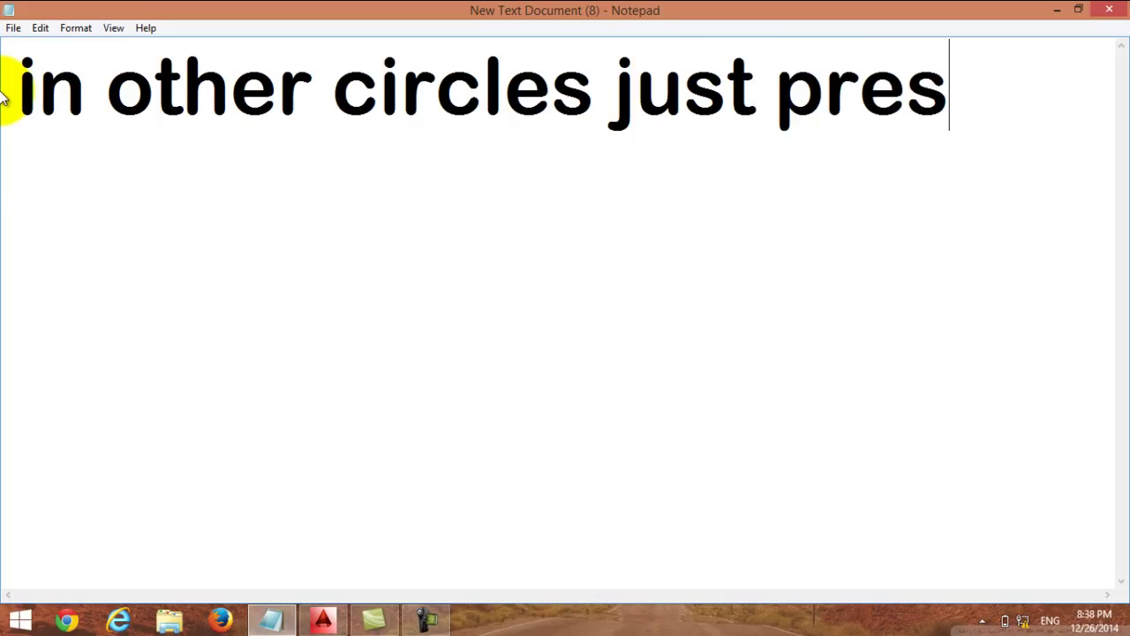
pyautogui.write('s')
pyautogui.press('Return')
pyautogui.write('E')
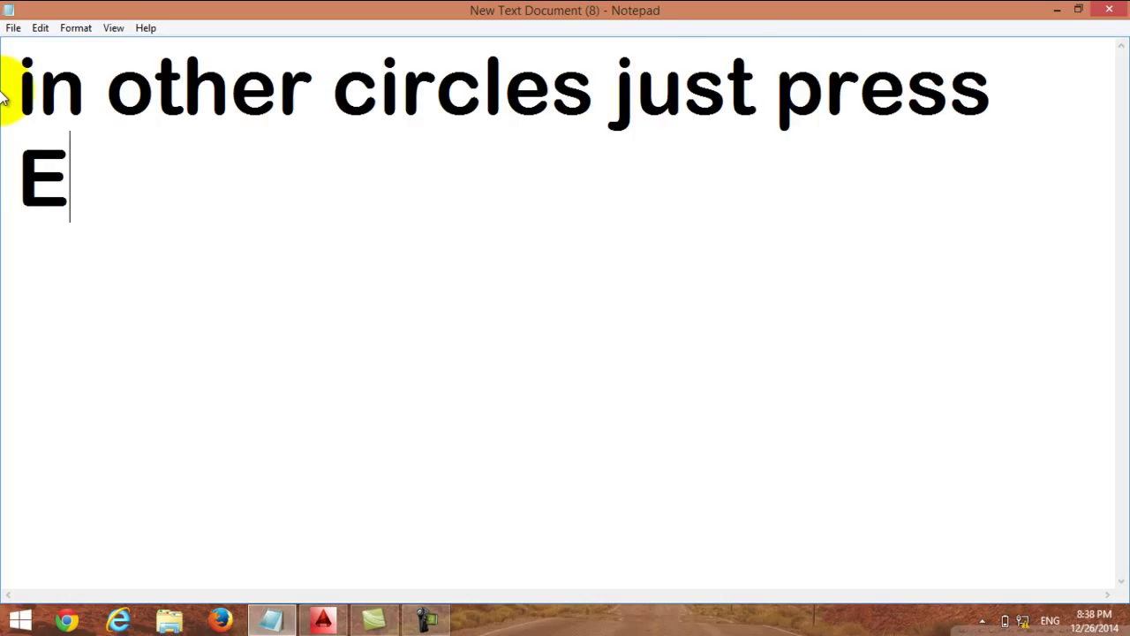
pyautogui.write('NTER so')
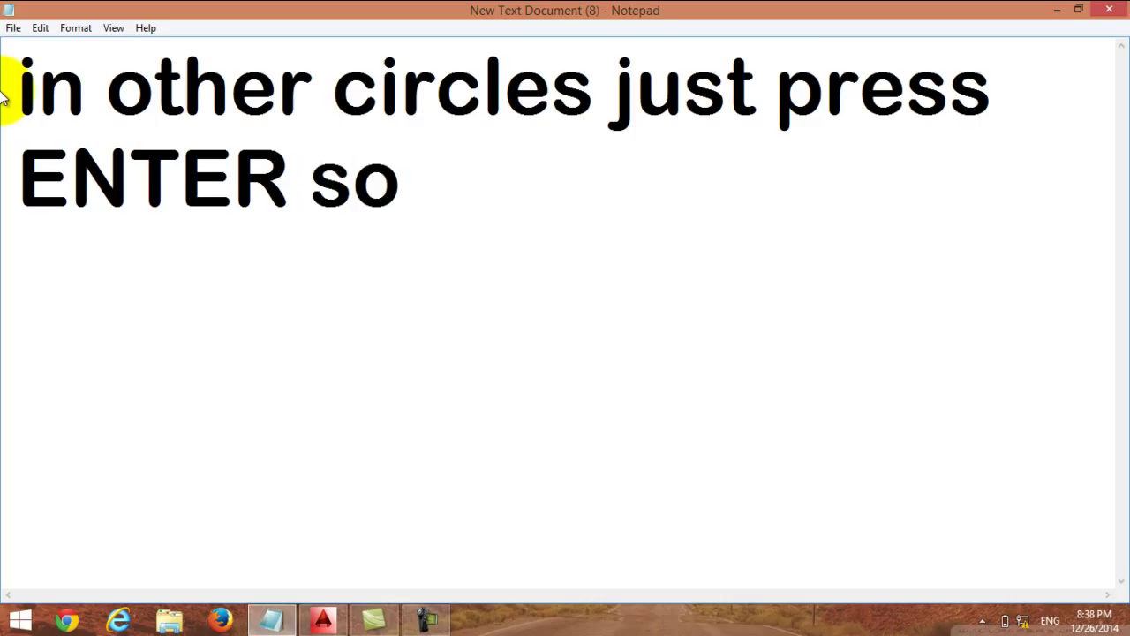
pyautogui.write(' that ')
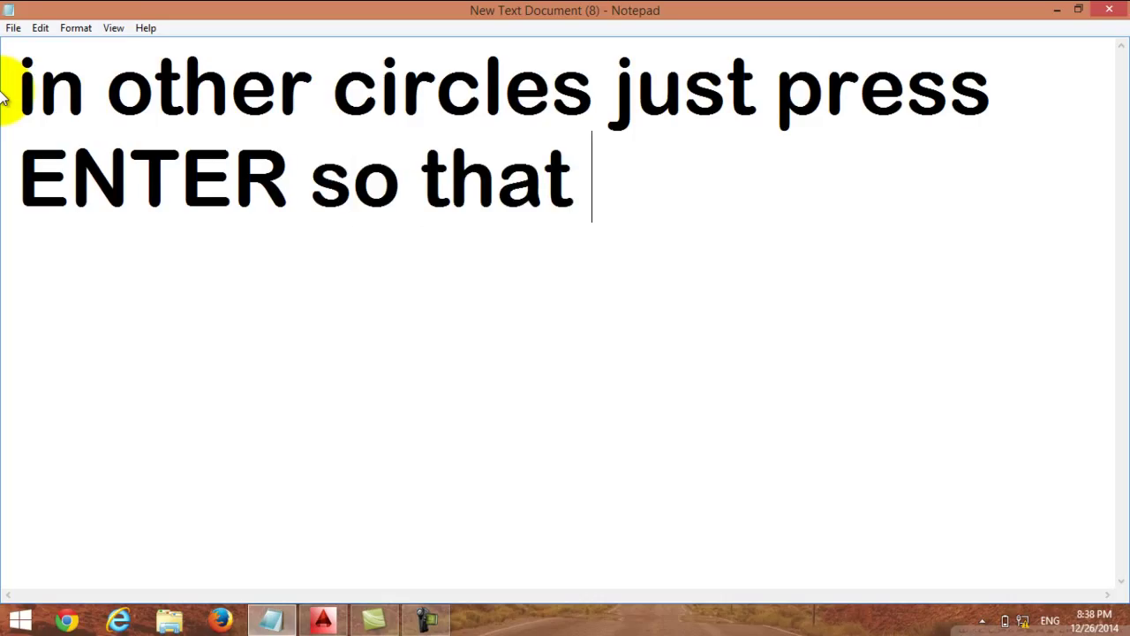
pyautogui.write('you ')
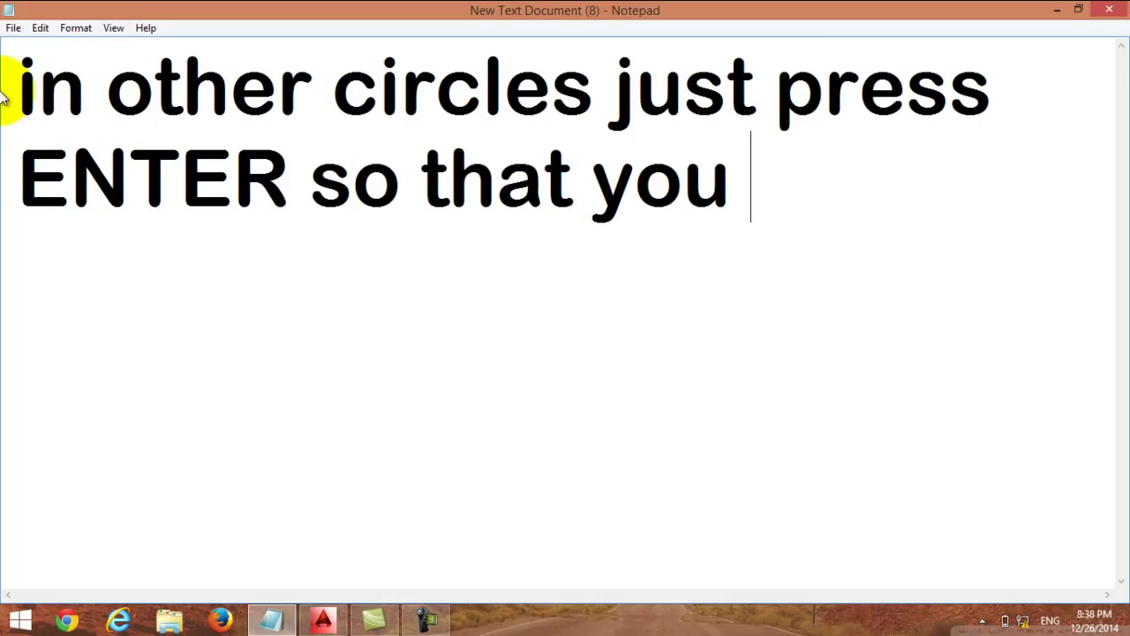
pyautogui.write('can ')
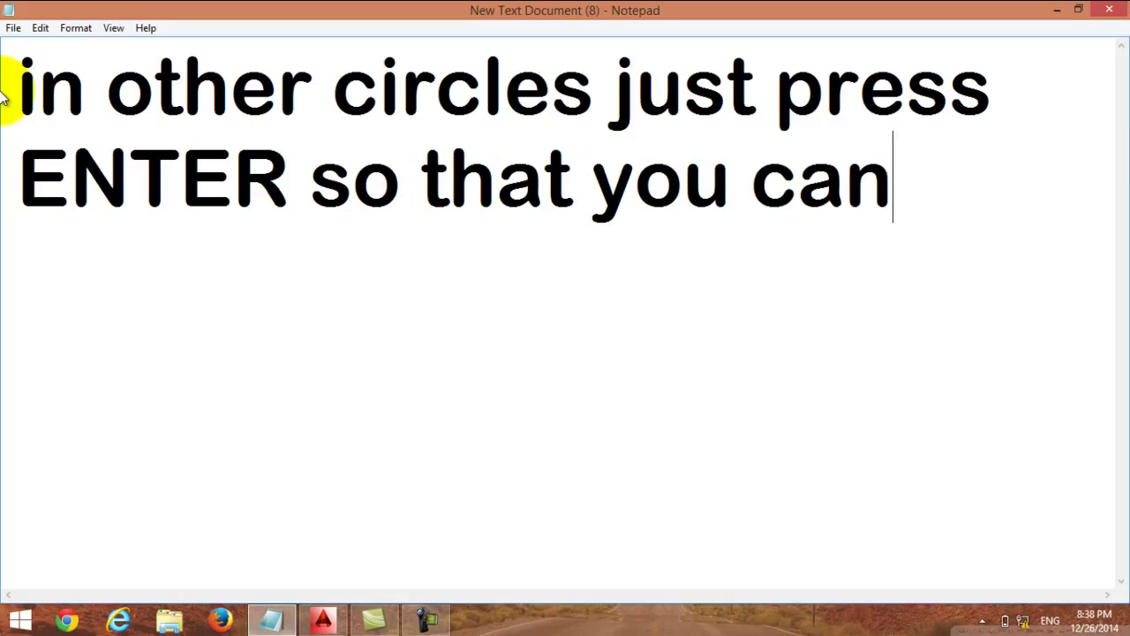
pyautogui.write('get ')
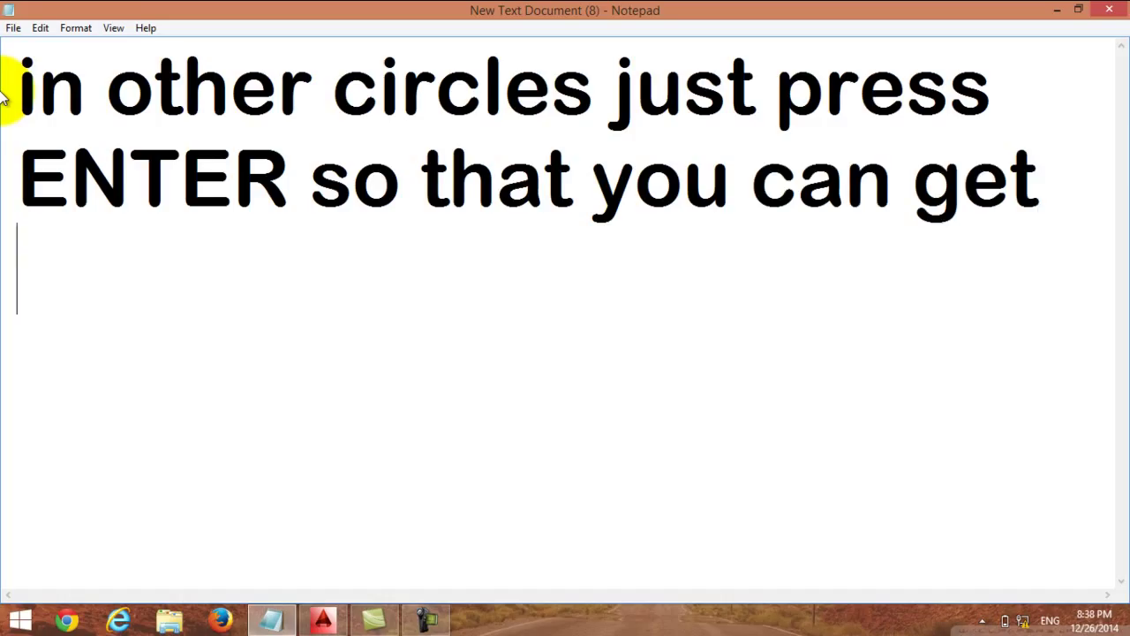
pyautogui.write('the same ')
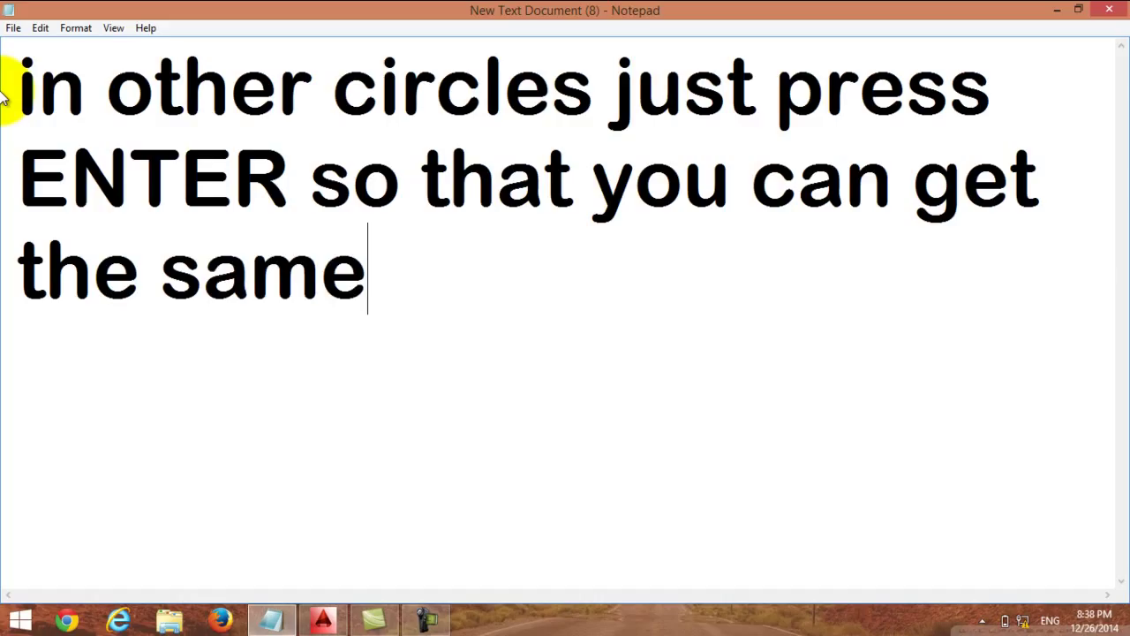
pyautogui.write('s')
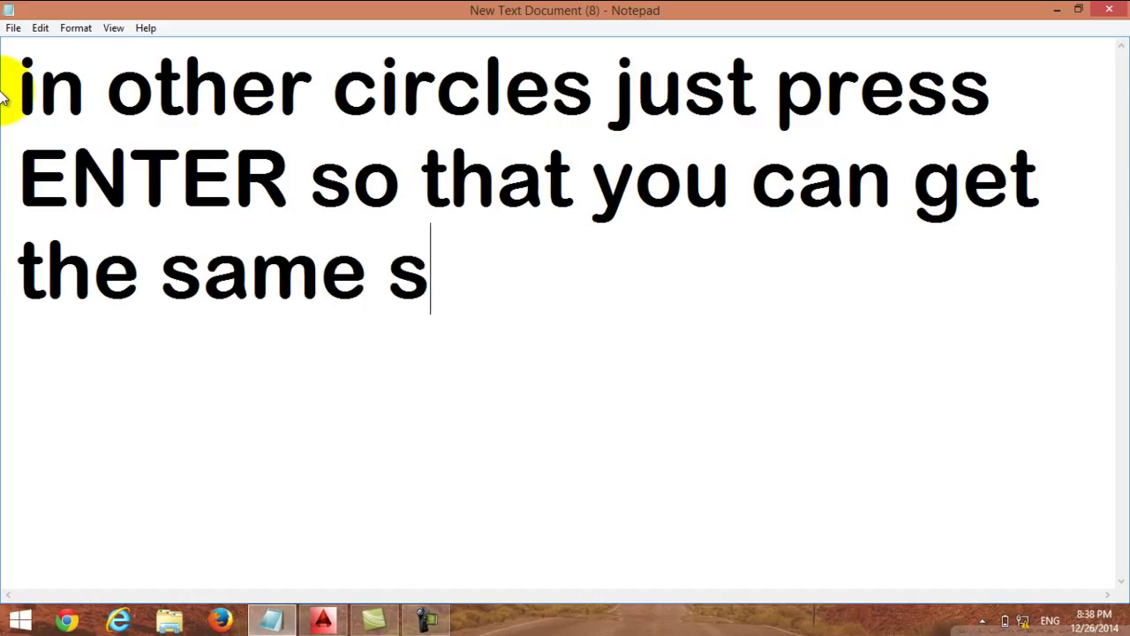
pyautogui.write('ize ( ')
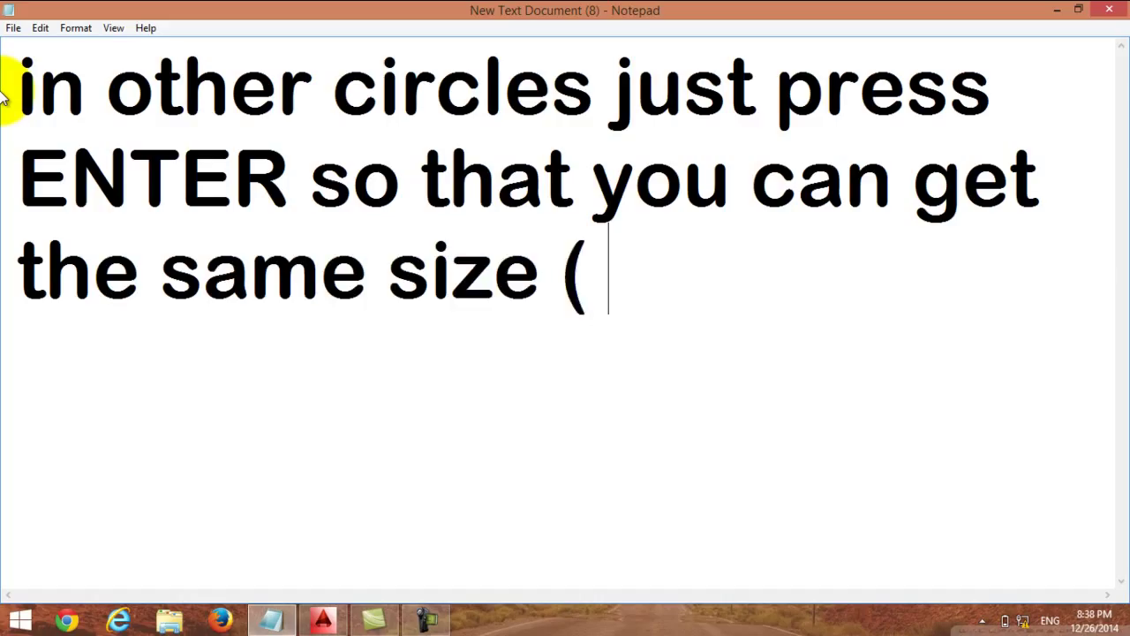
pyautogui.write('rad')
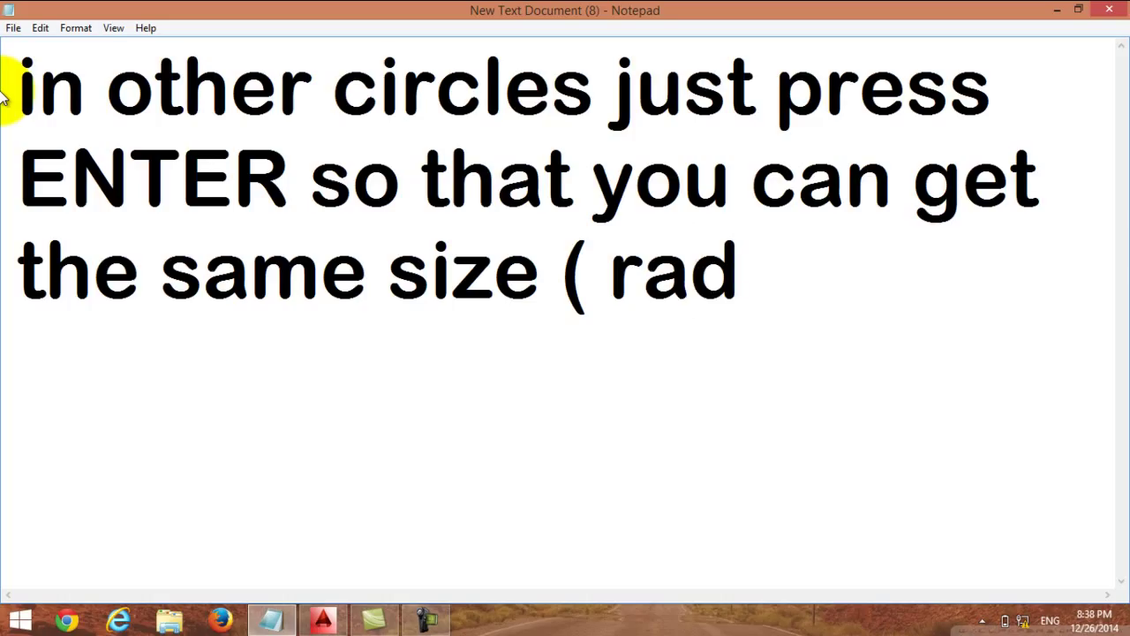
pyautogui.write('ius)')
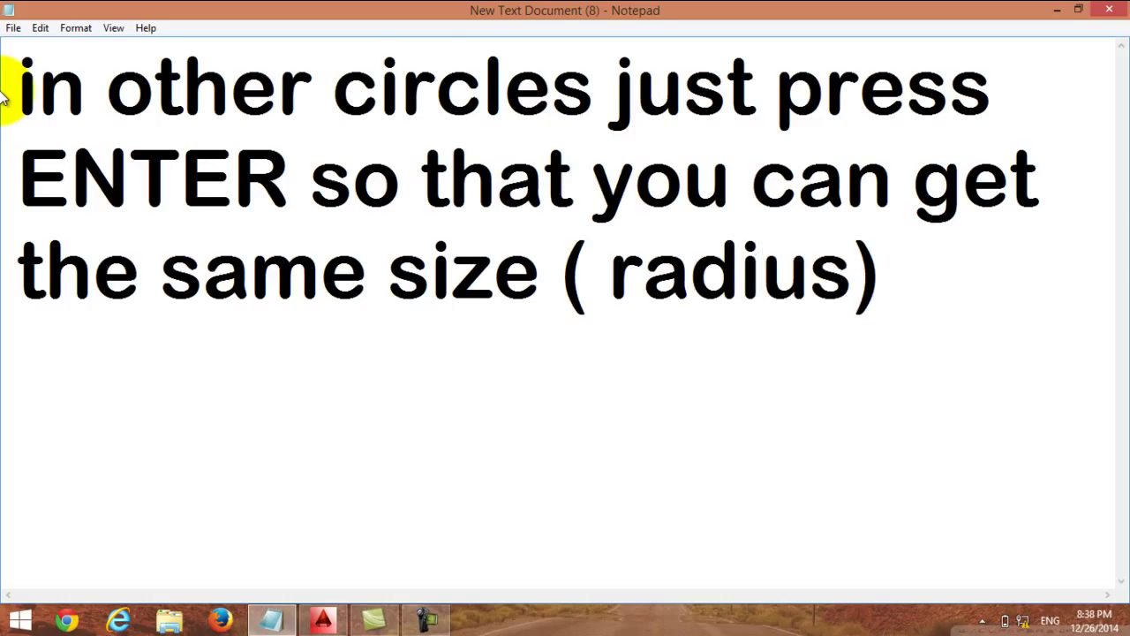
# - Finish the lower-right circle and add lower-left and upper-right circles, all at radius 0.1932
pyautogui.click(1056, 10)
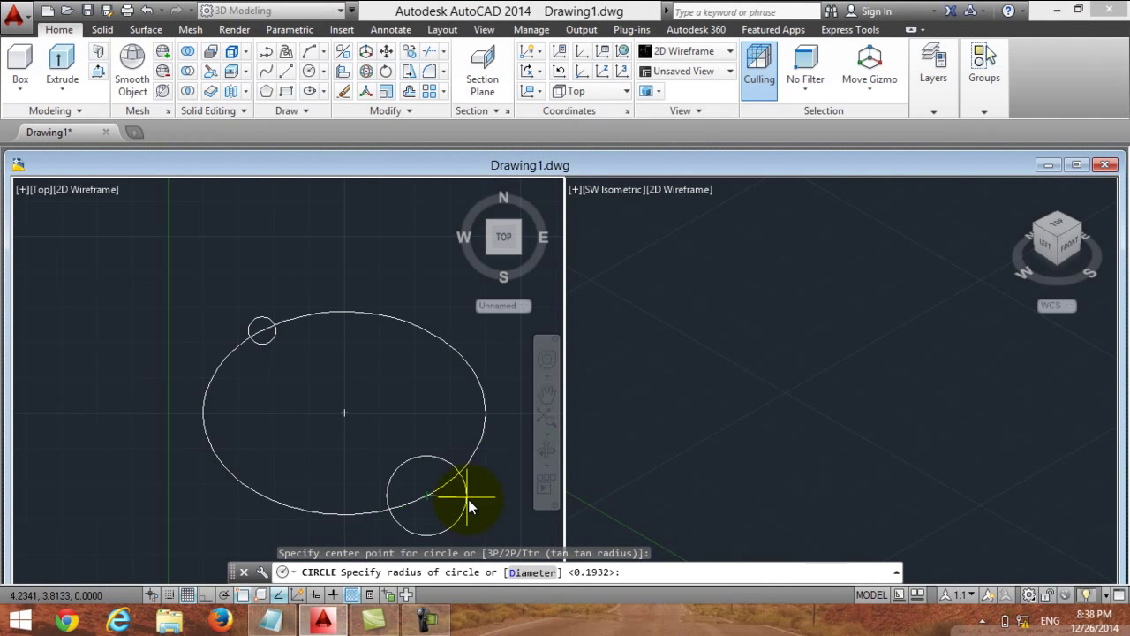
pyautogui.press('Return')
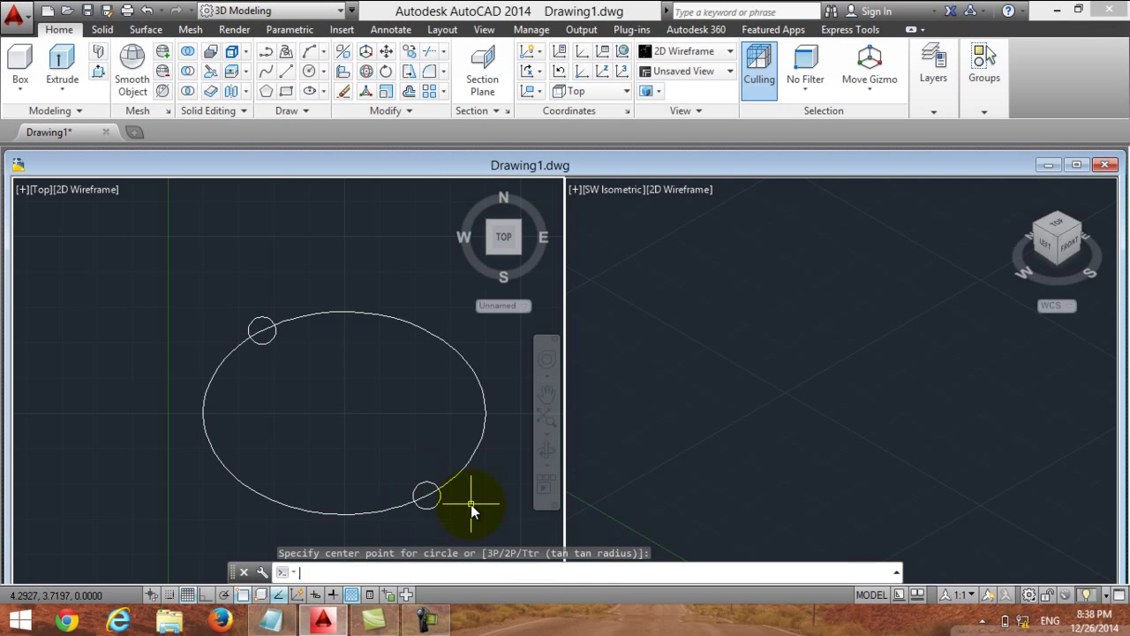
pyautogui.click(301, 71)
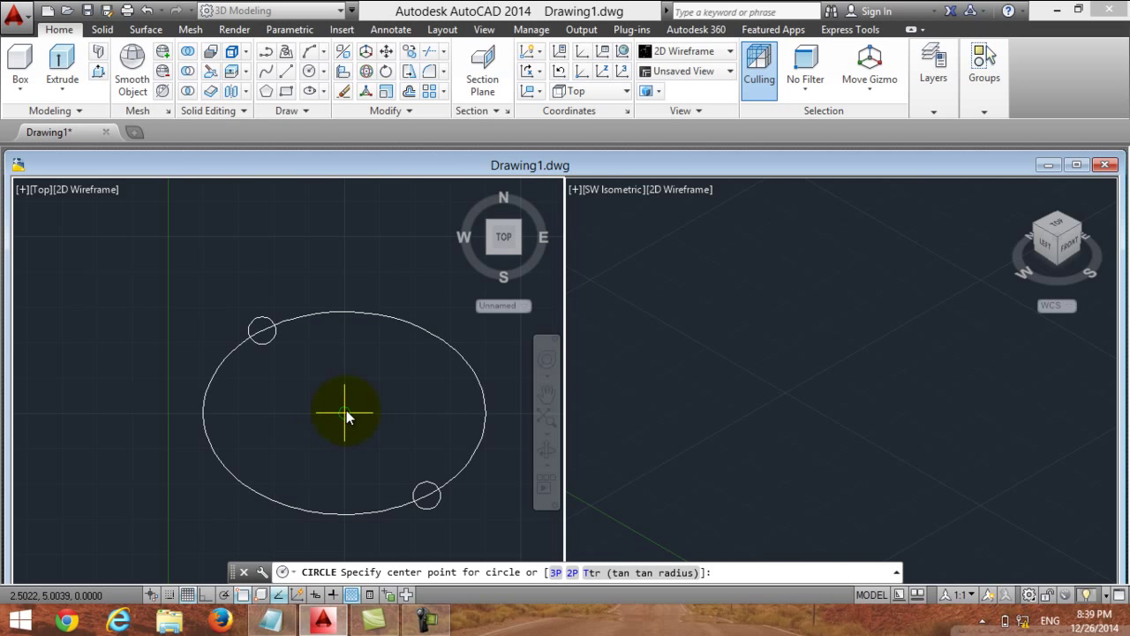
pyautogui.click(266, 496)
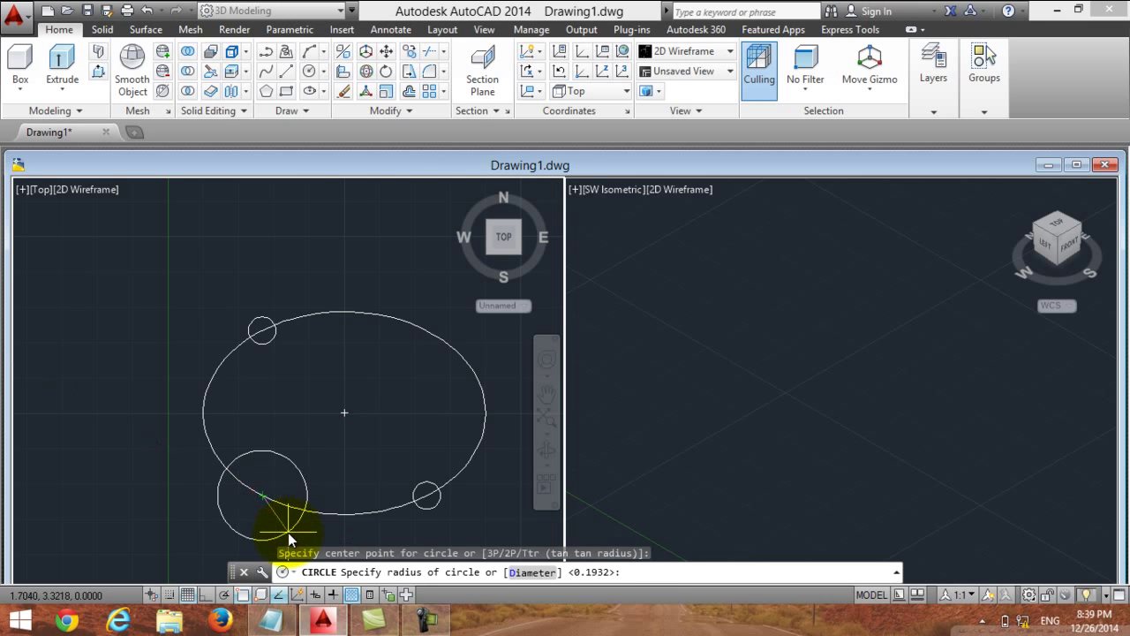
pyautogui.press('Return')
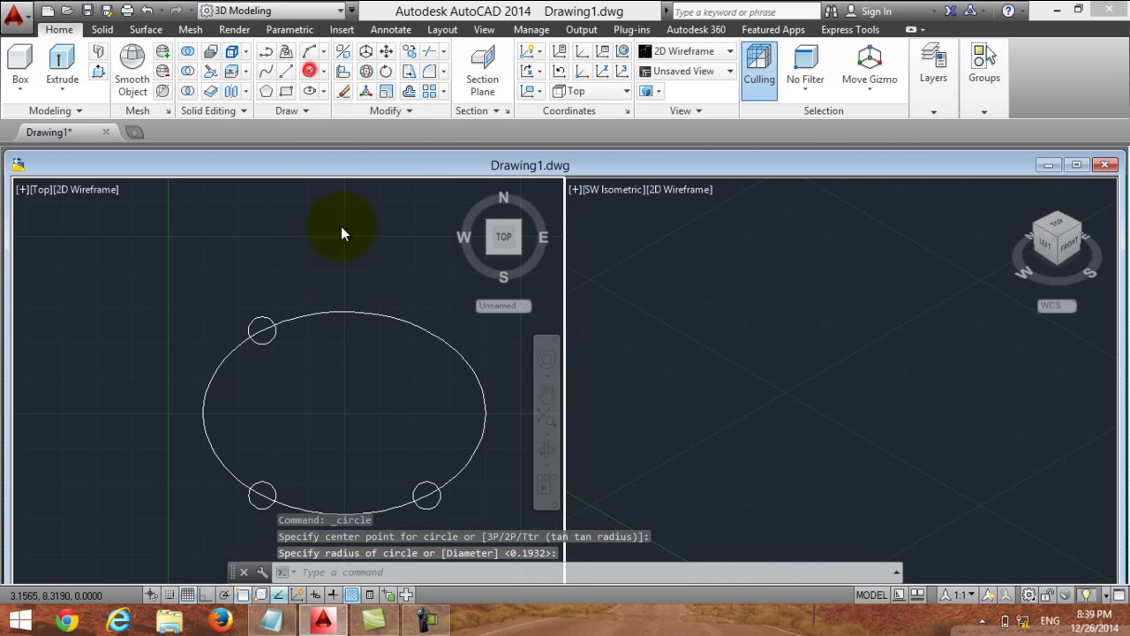
pyautogui.press('Return')
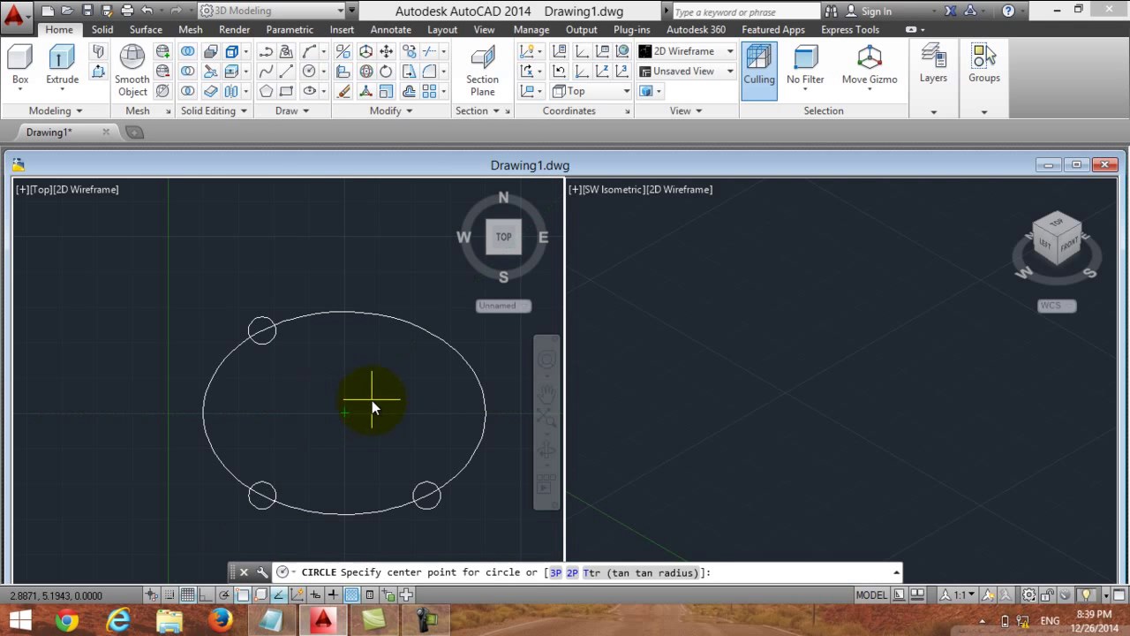
pyautogui.click(428, 331)
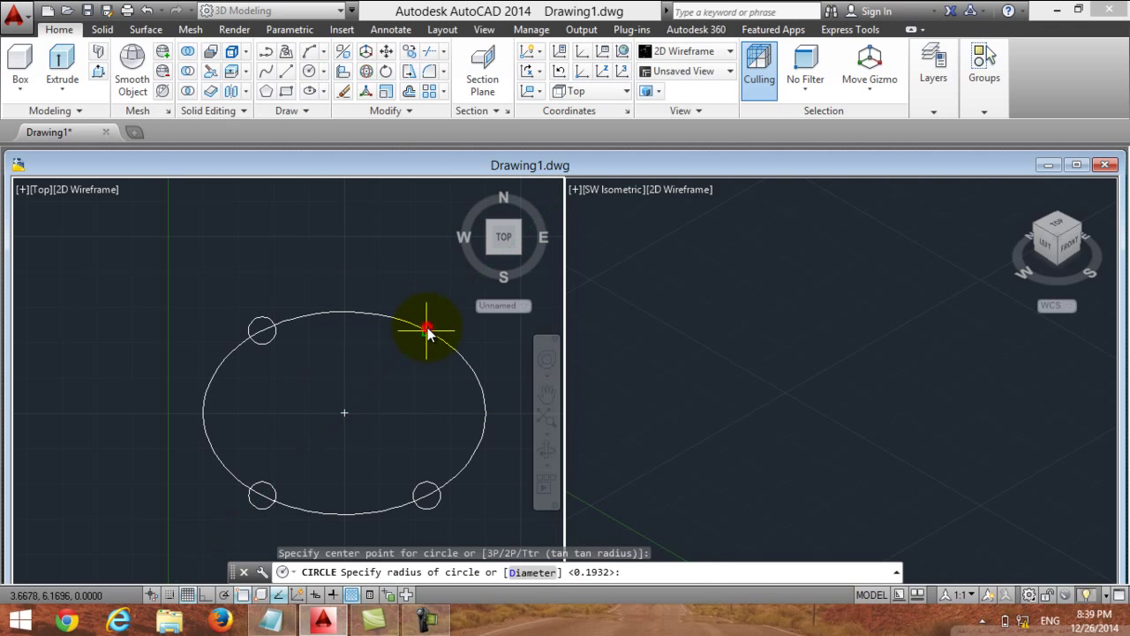
pyautogui.press('Return')
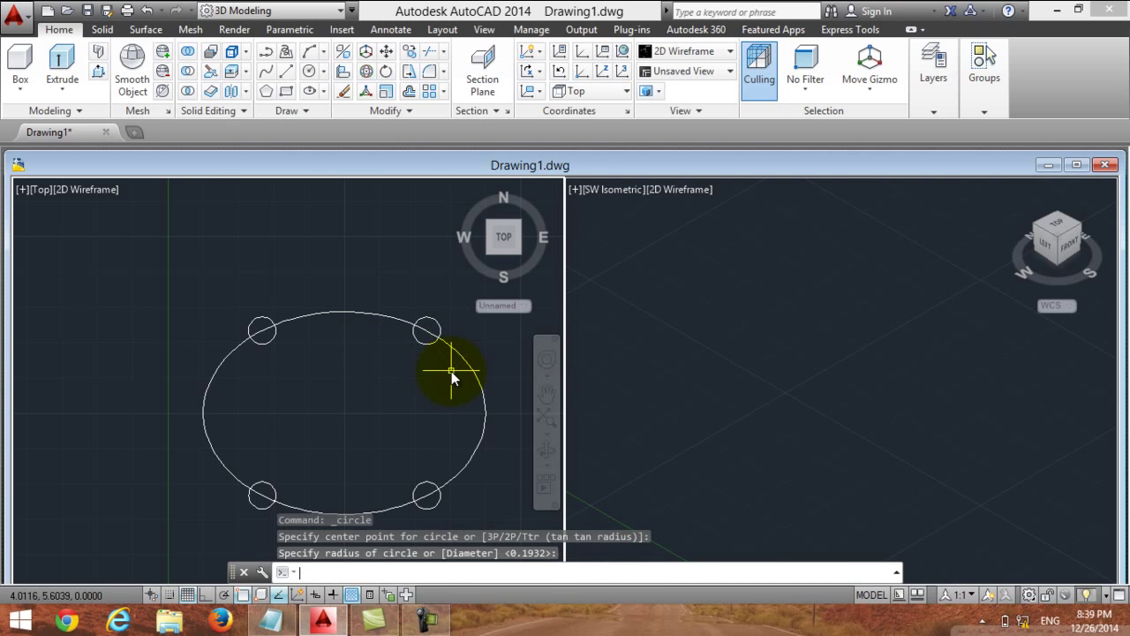
# - Zoom and pan the SW Isometric view to centre the ellipse and its four leg circles
pyautogui.scroll(-2, 340, 387)
pyautogui.scroll(2, 340, 386)
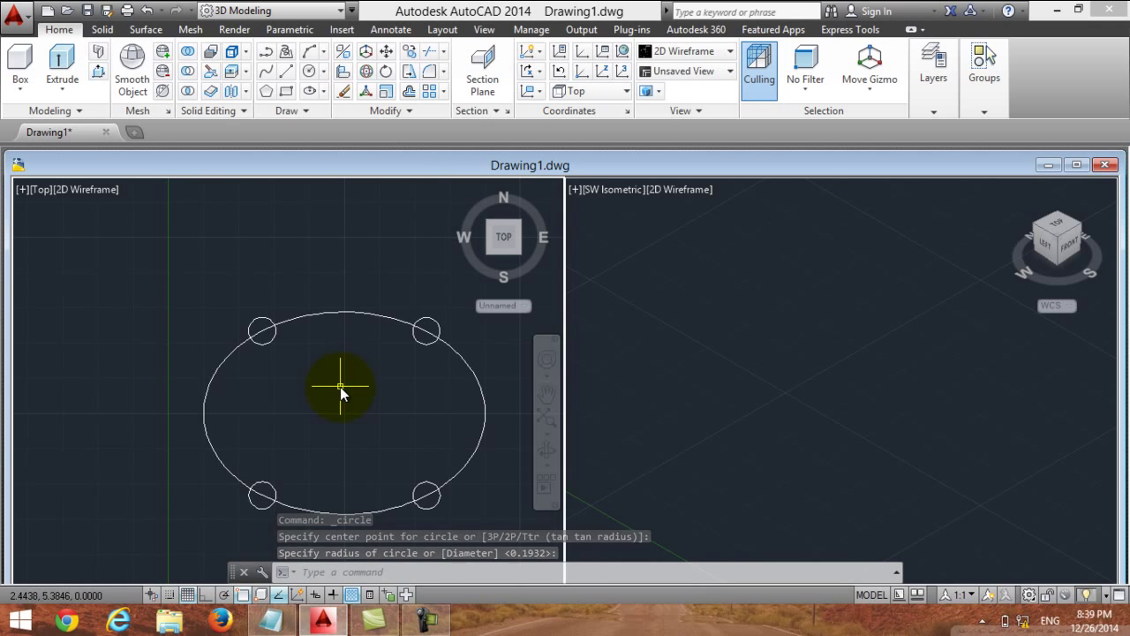
pyautogui.scroll(-2, 340, 387)
pyautogui.scroll(2, 343, 396)
pyautogui.click(713, 419)
pyautogui.scroll(-2, 712, 418)
pyautogui.scroll(-2, 788, 399)
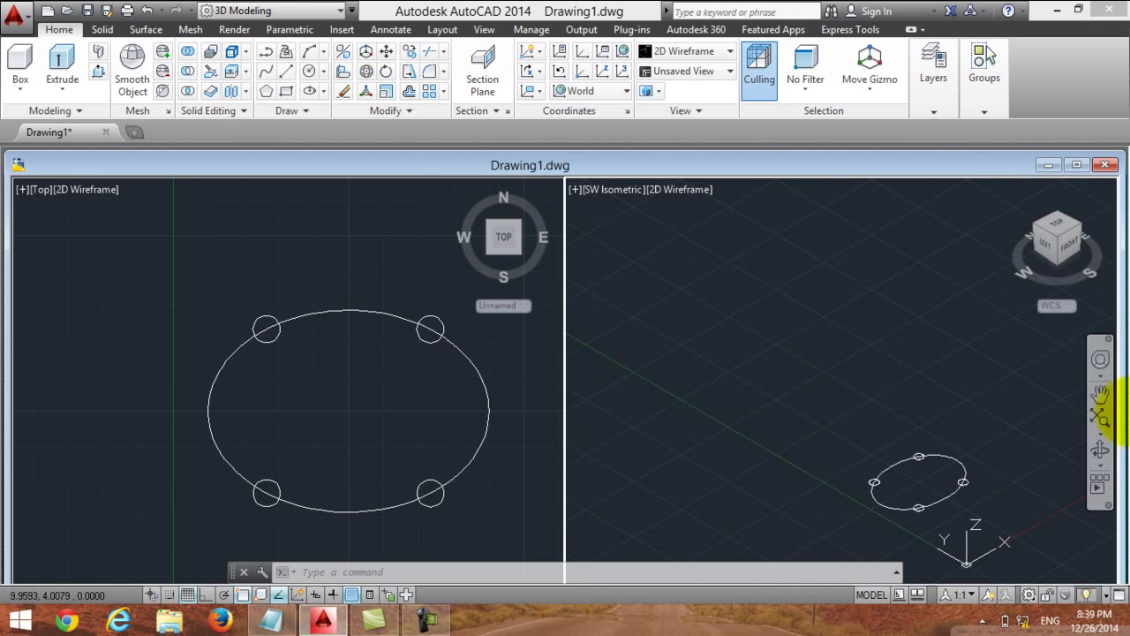
pyautogui.click(1100, 392)
pyautogui.moveTo(1016, 459); pyautogui.dragTo(904, 347)
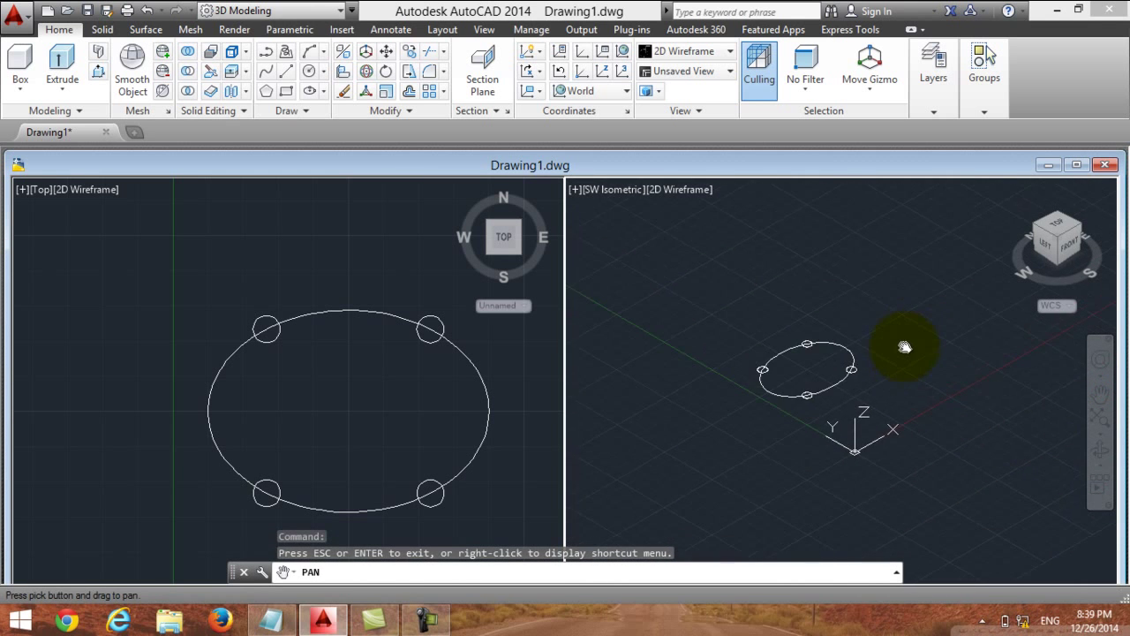
pyautogui.scroll(3, 898, 339)
pyautogui.moveTo(873, 345); pyautogui.dragTo(936, 321)
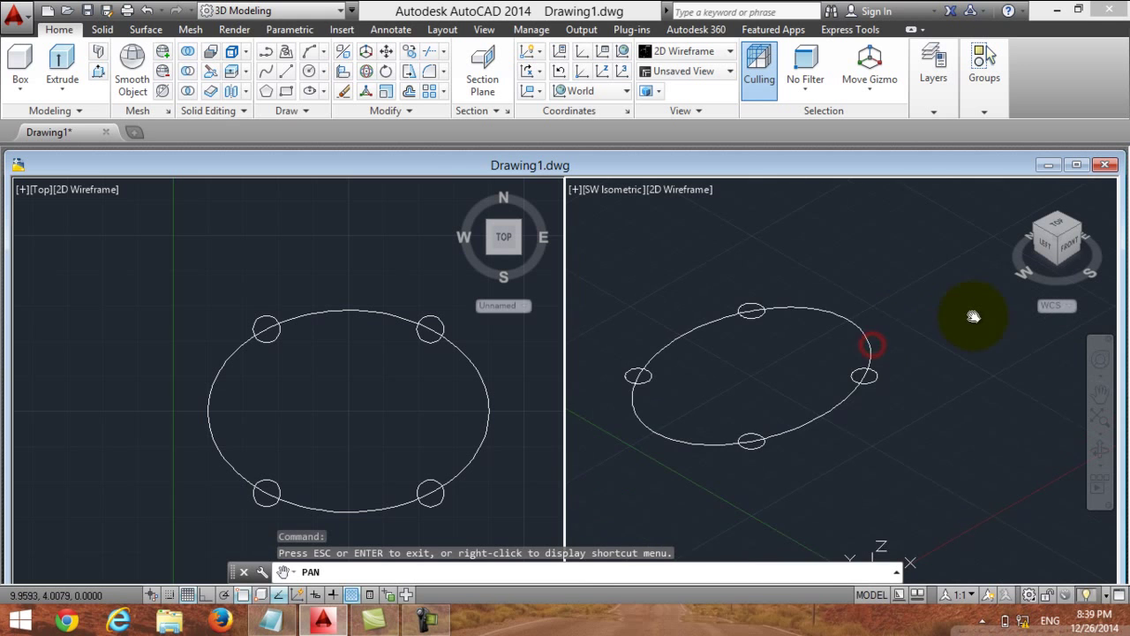
pyautogui.click(271, 618)
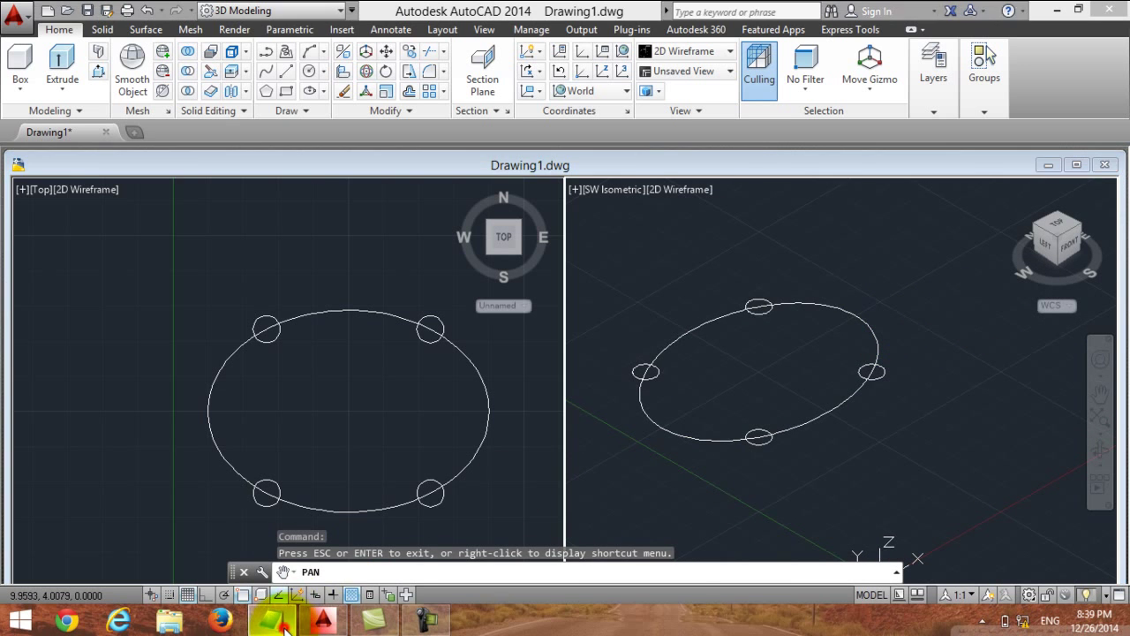
# - Overwrite the note with two lines, 'now go to ARC and draw' and 'home > ARC', then hide Notepad
pyautogui.hotkey('ctrl', 'a')
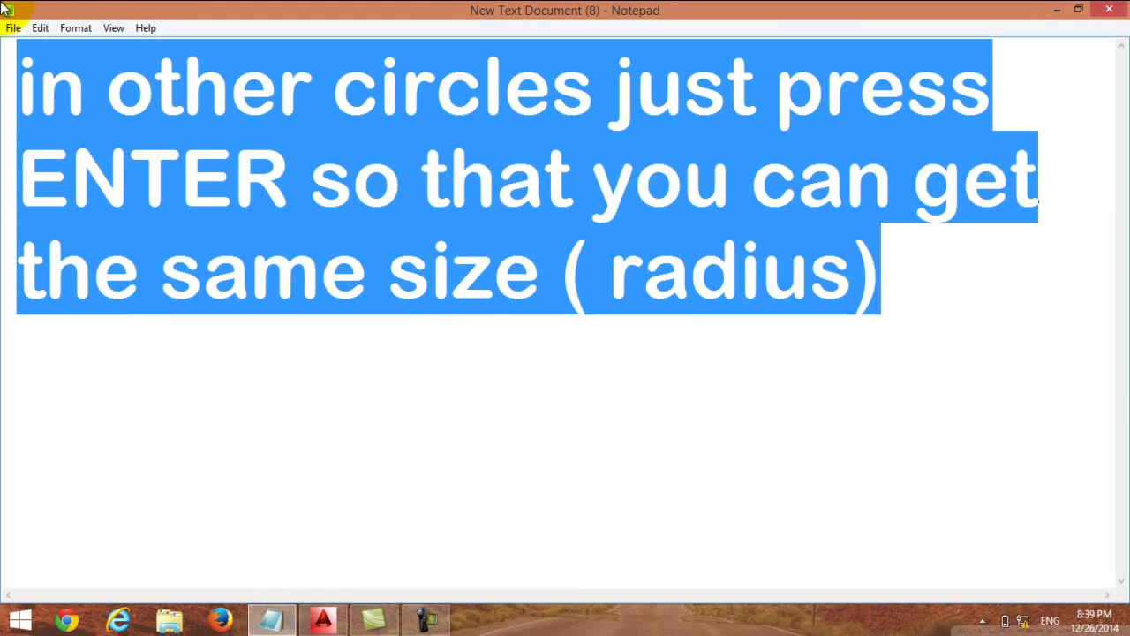
pyautogui.write('no')
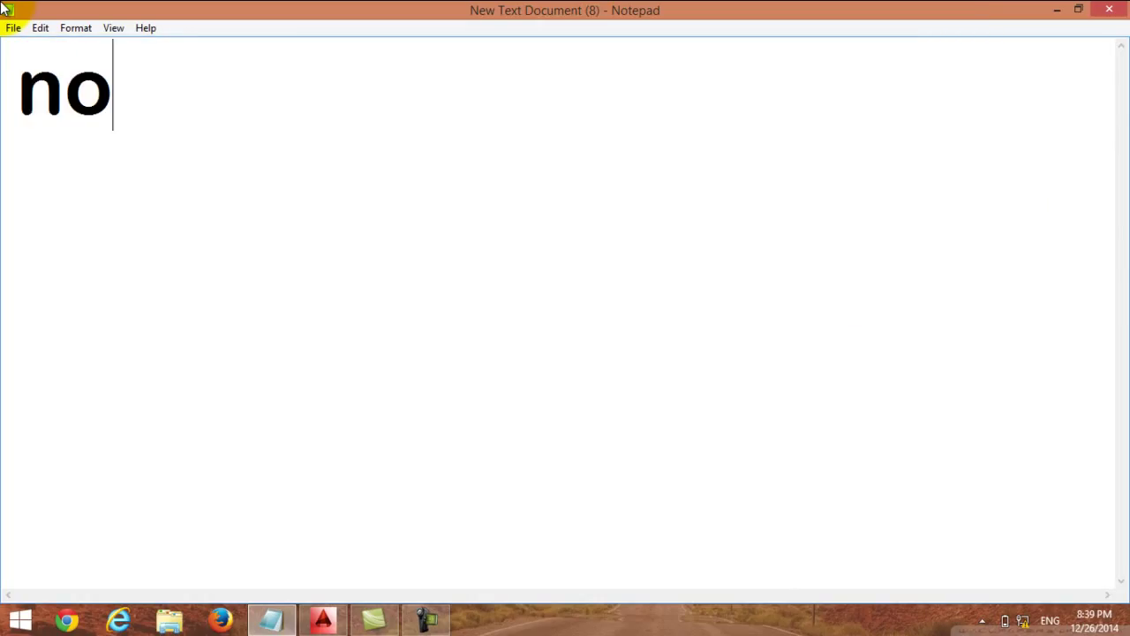
pyautogui.write('w go t')
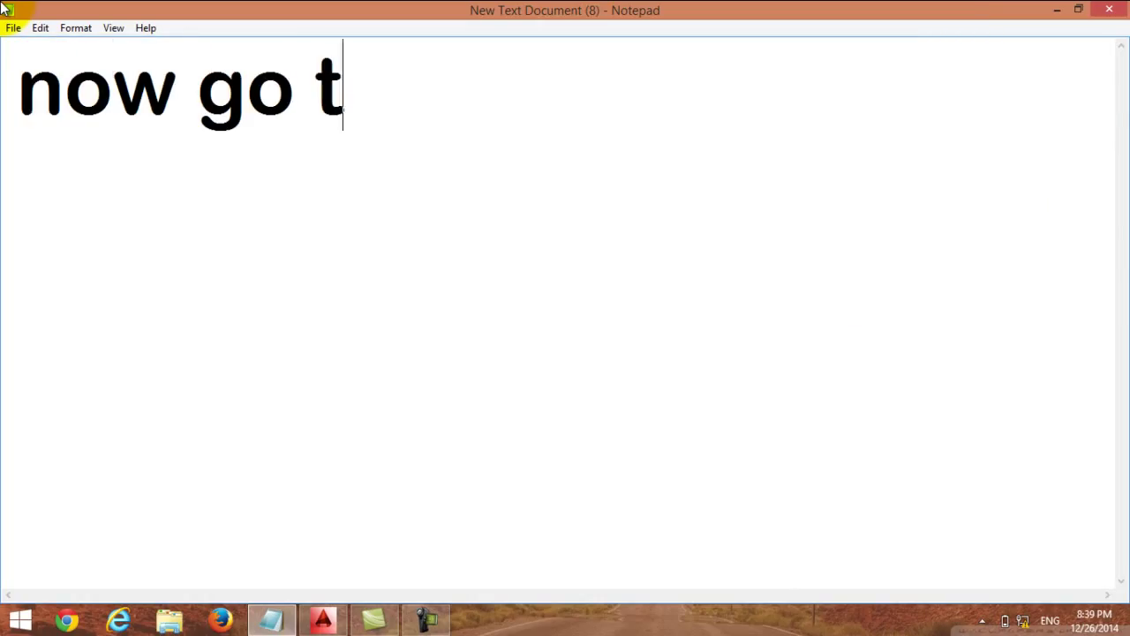
pyautogui.write('o AR')
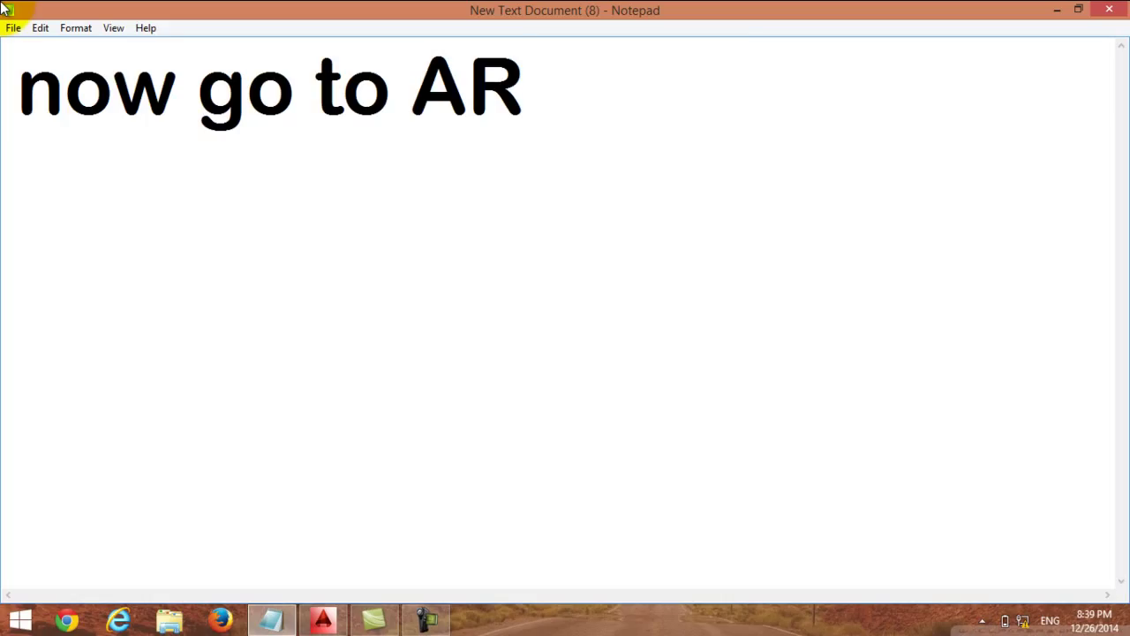
pyautogui.write('C an')
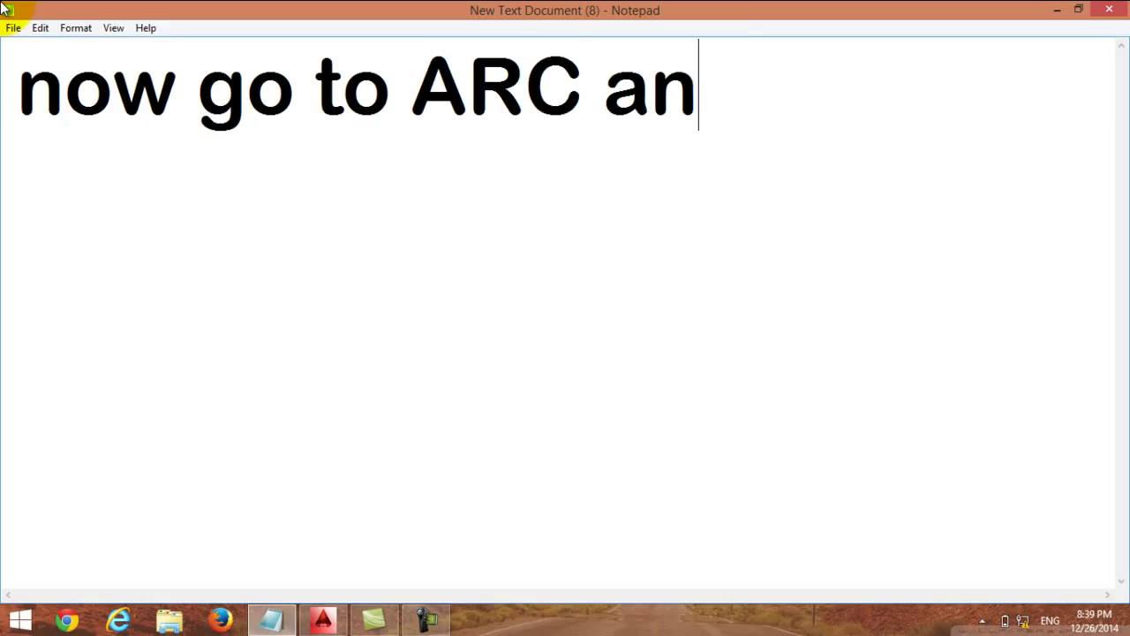
pyautogui.write('d draw')
pyautogui.press('Return')
pyautogui.write('ho')
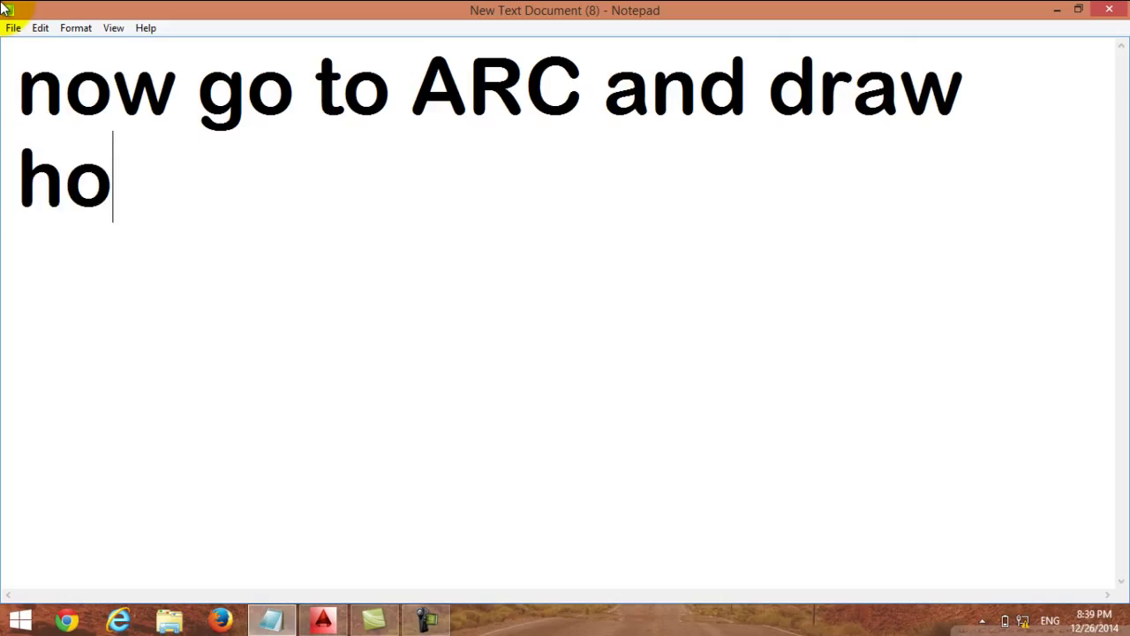
pyautogui.write('me > ')
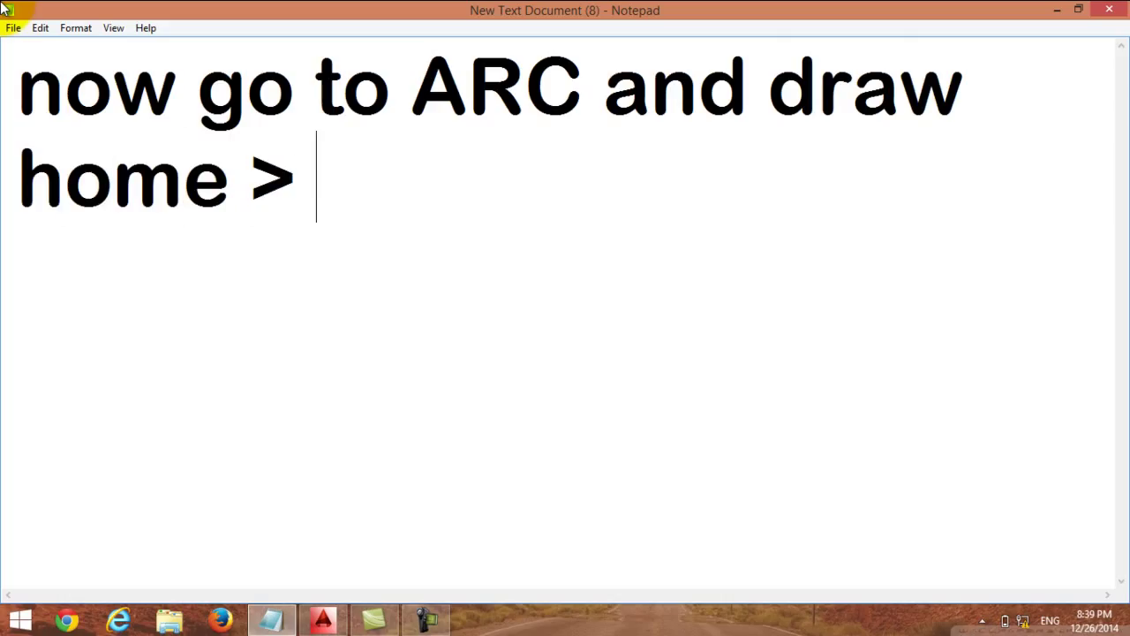
pyautogui.write('ARC')
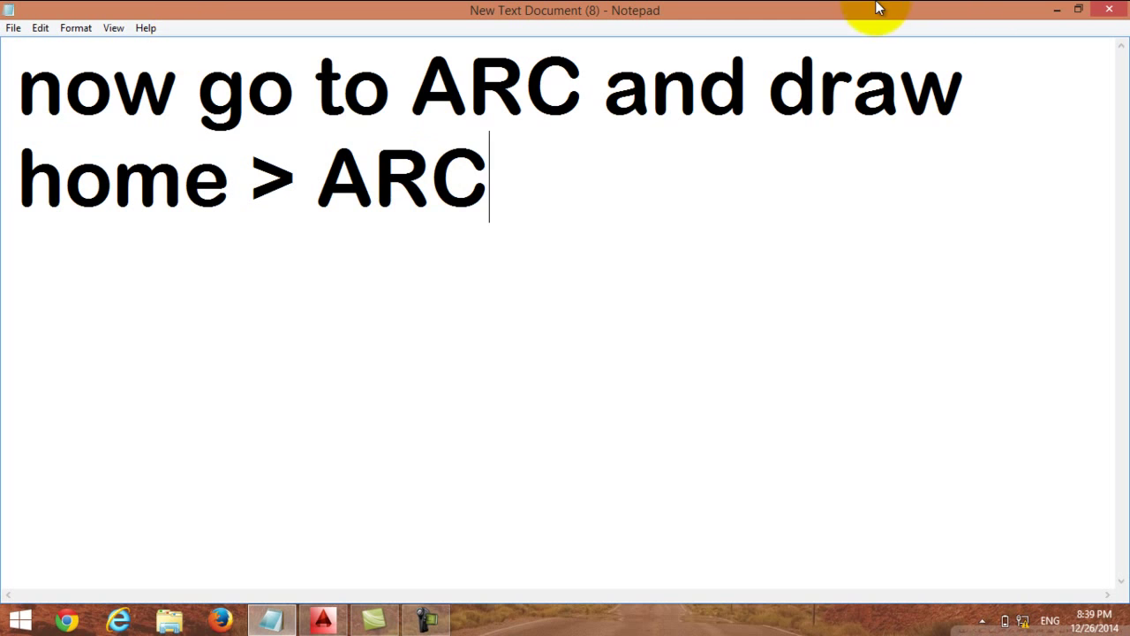
pyautogui.click(1058, 9)
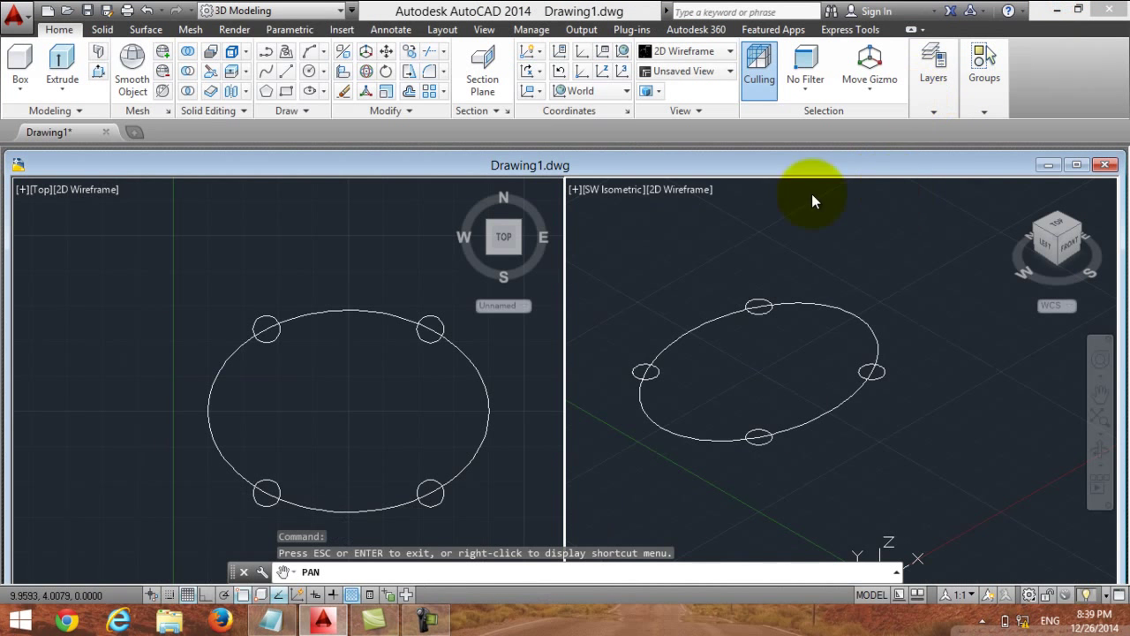
# - Start the 3-Point Arc command from the Home tab's Arc dropdown, then bring Notepad forward
pyautogui.click(323, 51)
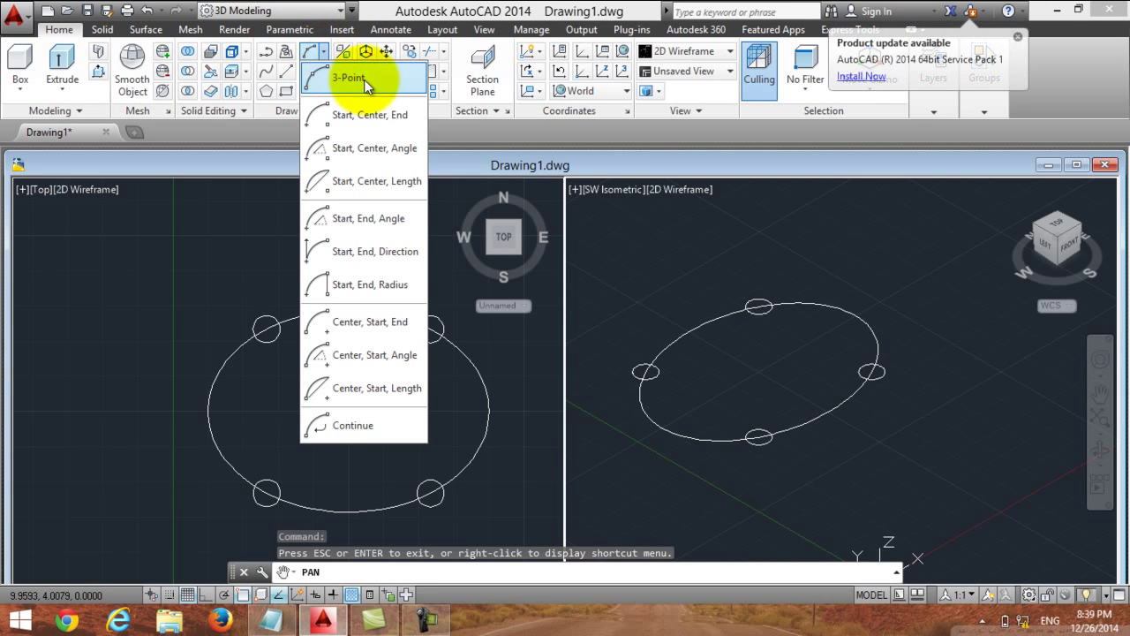
pyautogui.moveTo(347, 78)
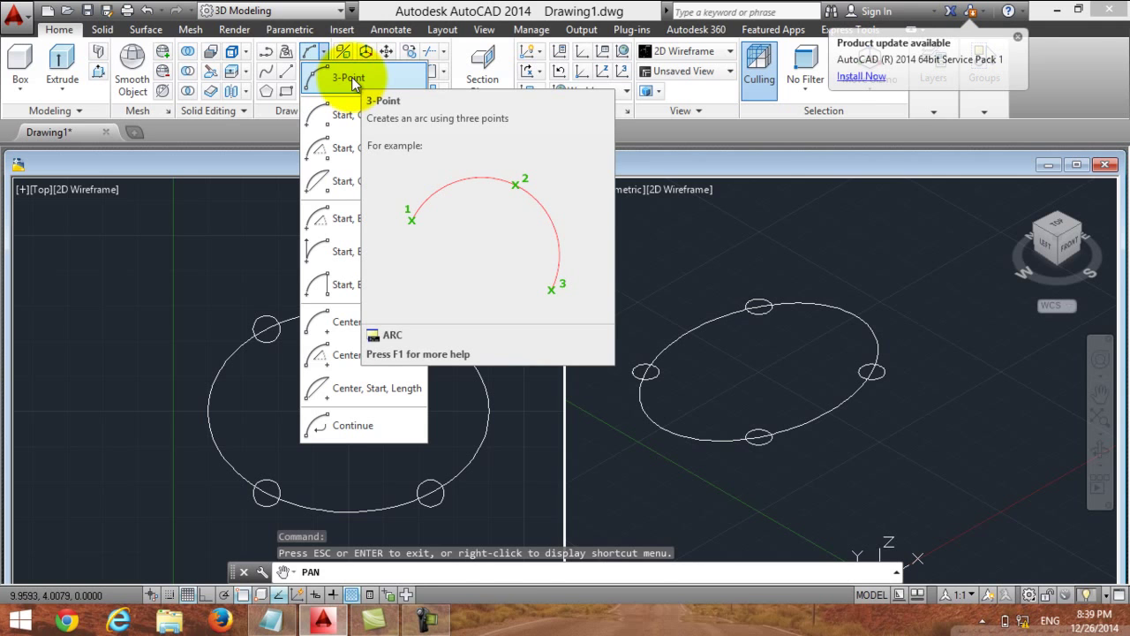
pyautogui.click(352, 78)
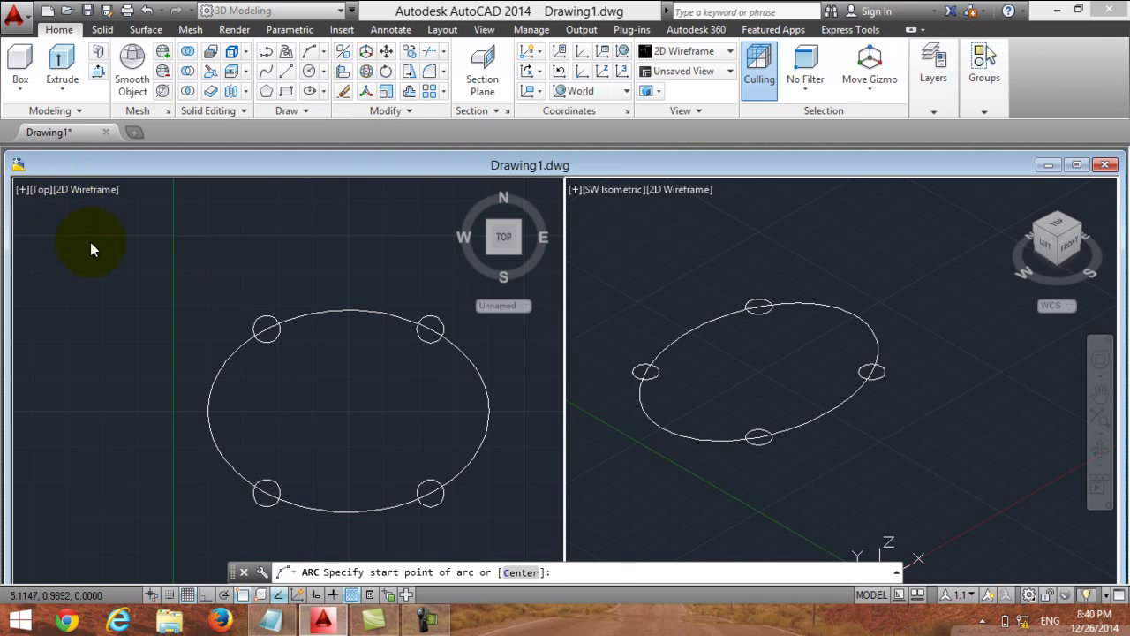
pyautogui.click(268, 619)
# - Add the note lines 'befor drawing you must change', 'the left view to FRONT' and 'just follow me.....'
pyautogui.press('Return')
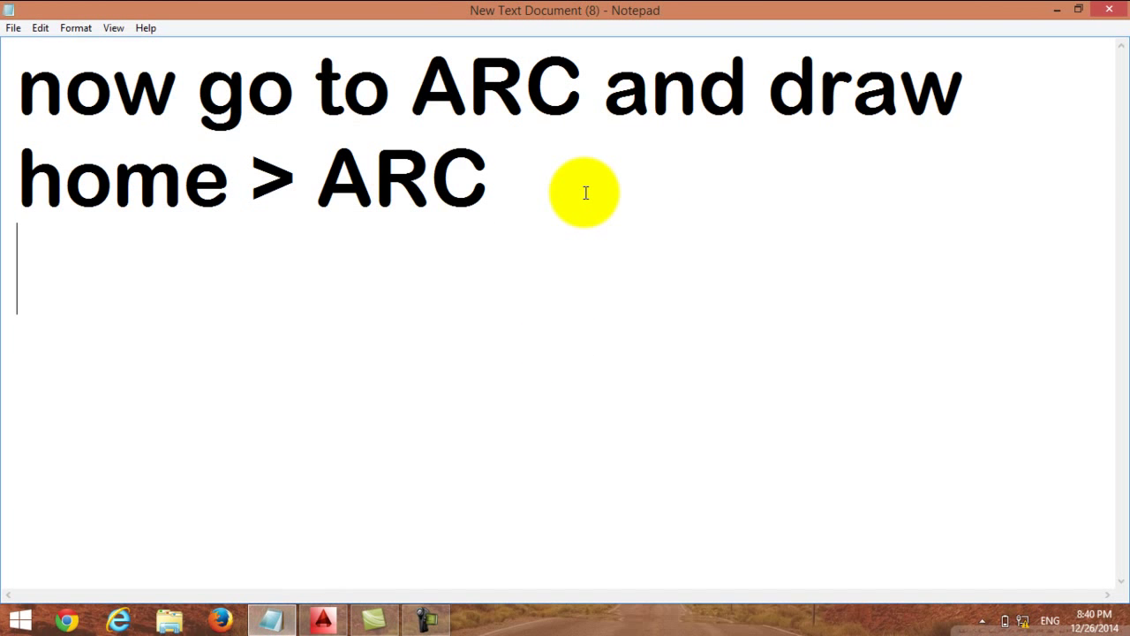
pyautogui.write('b')
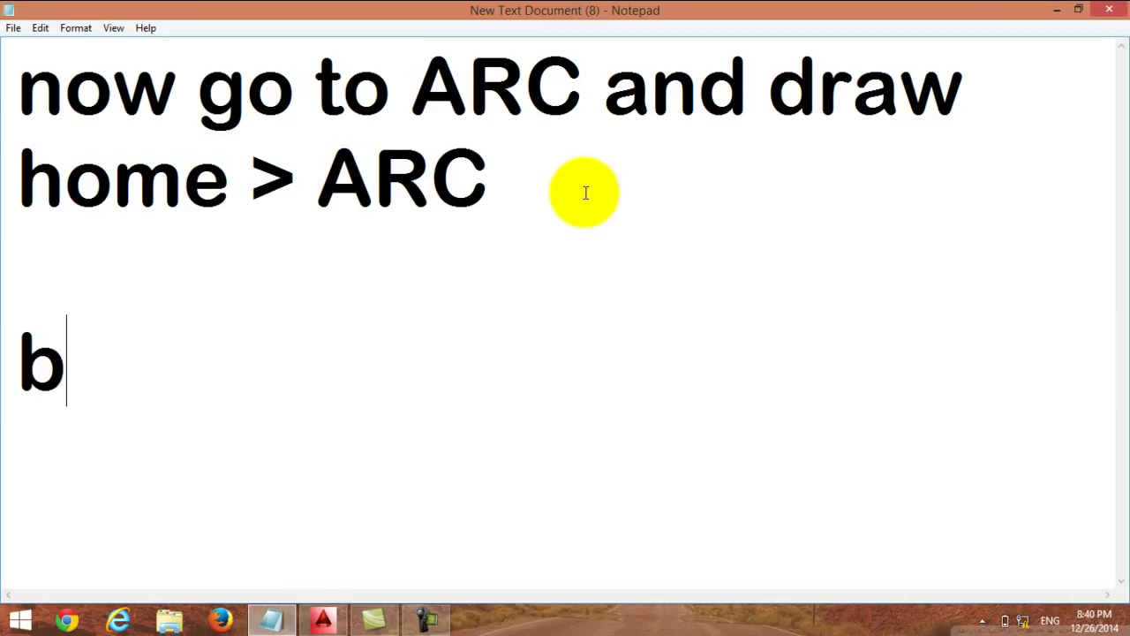
pyautogui.write('efor ')
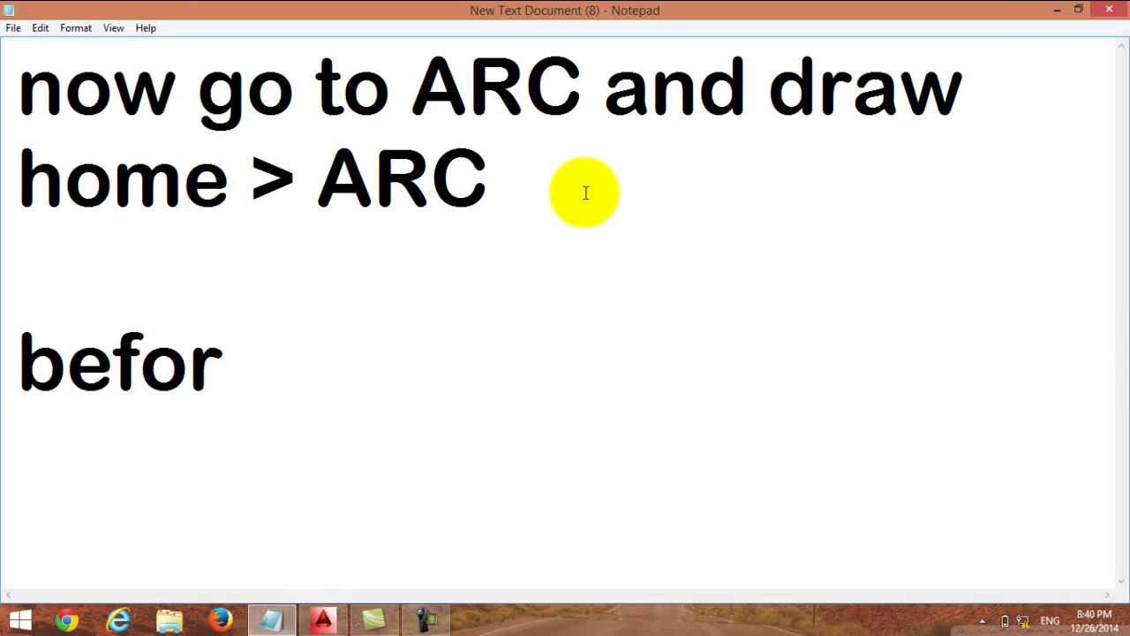
pyautogui.write('drawing')
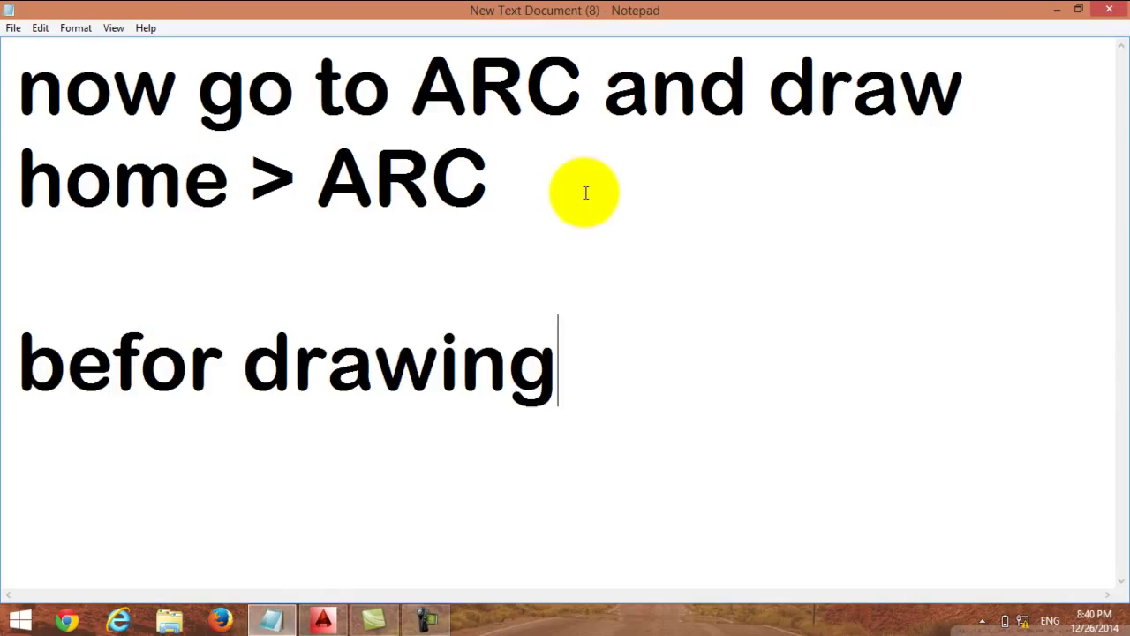
pyautogui.write(' you')
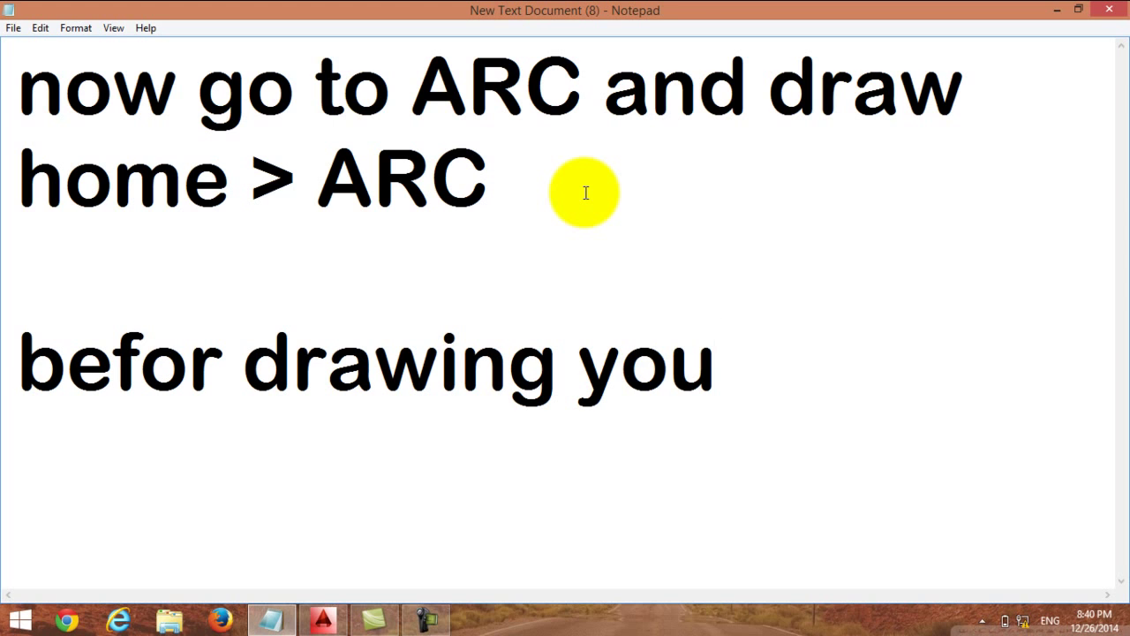
pyautogui.write(' must c')
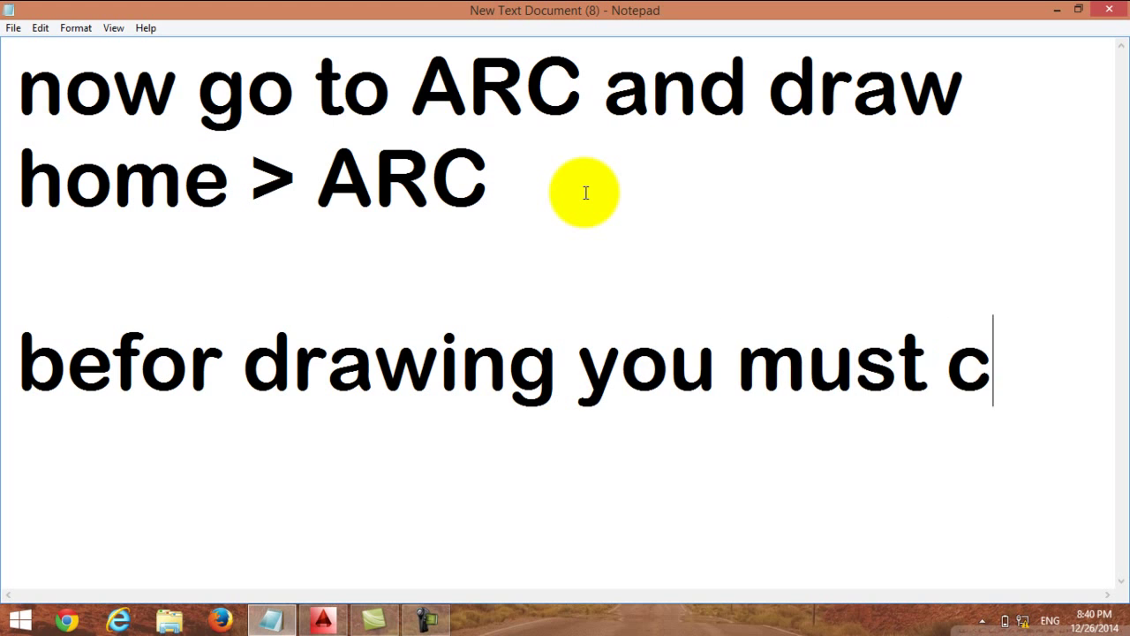
pyautogui.write('hange')
pyautogui.press('Return')
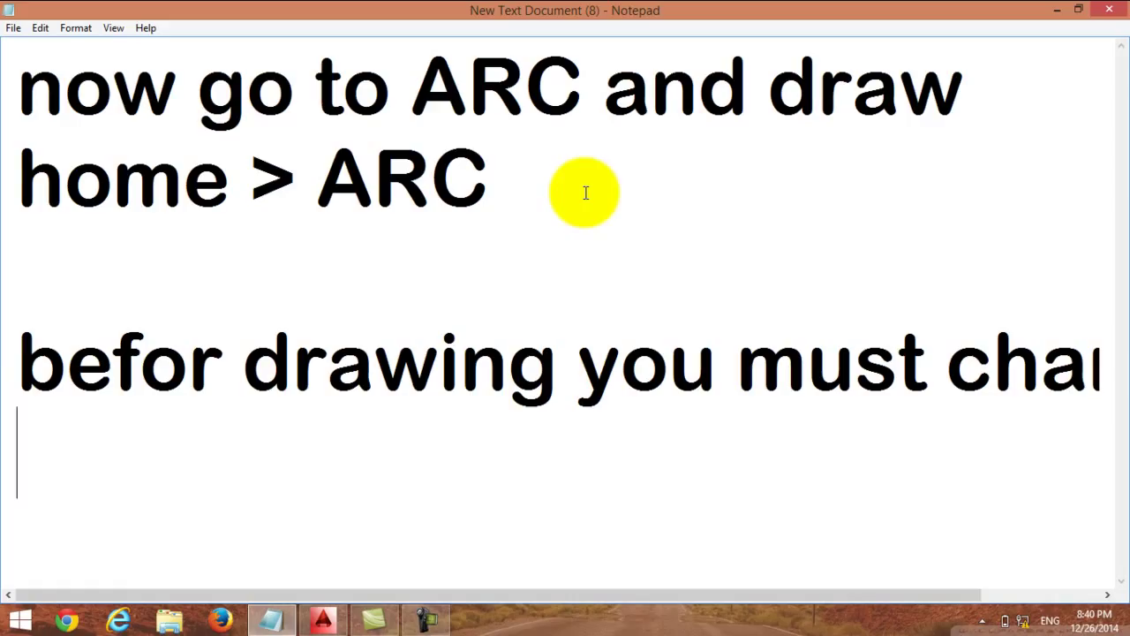
pyautogui.write('the')
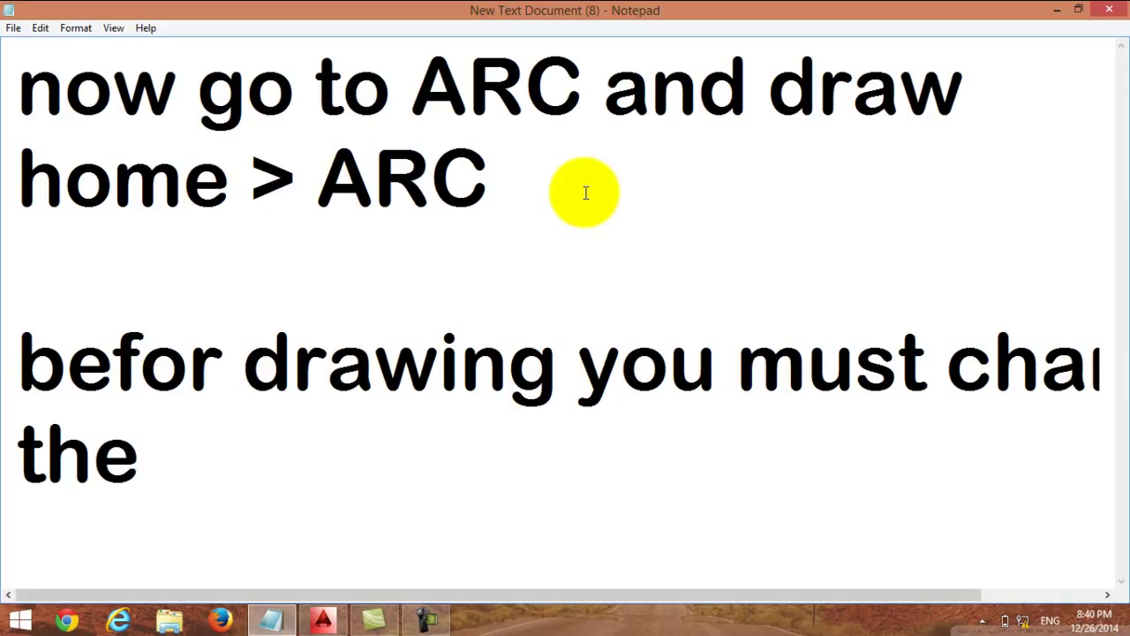
pyautogui.write(' left')
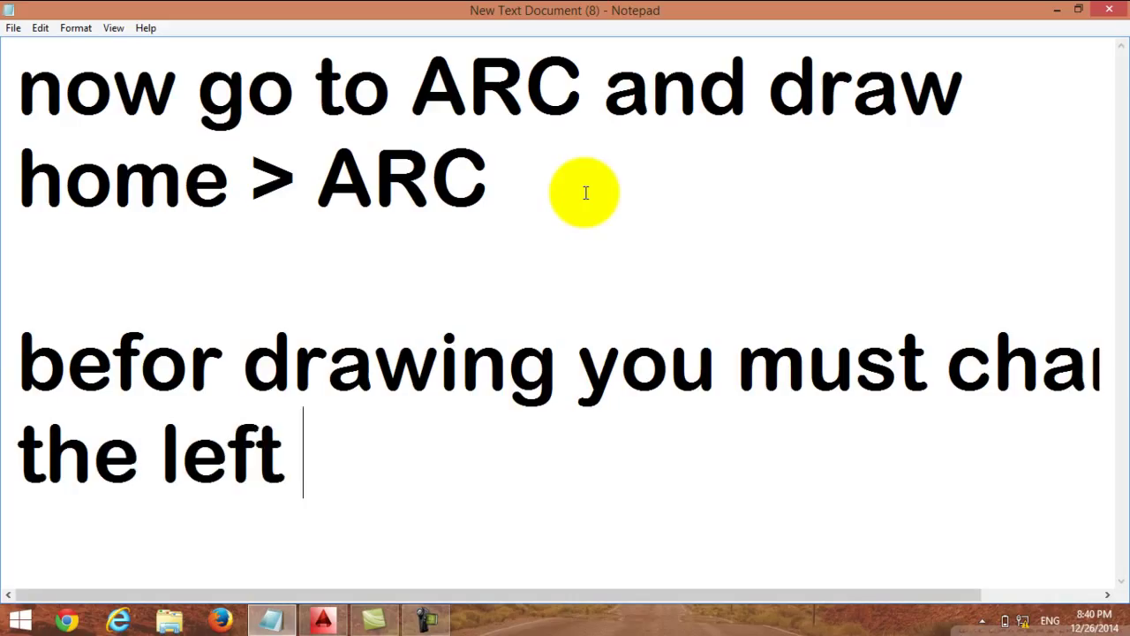
pyautogui.write(' view')
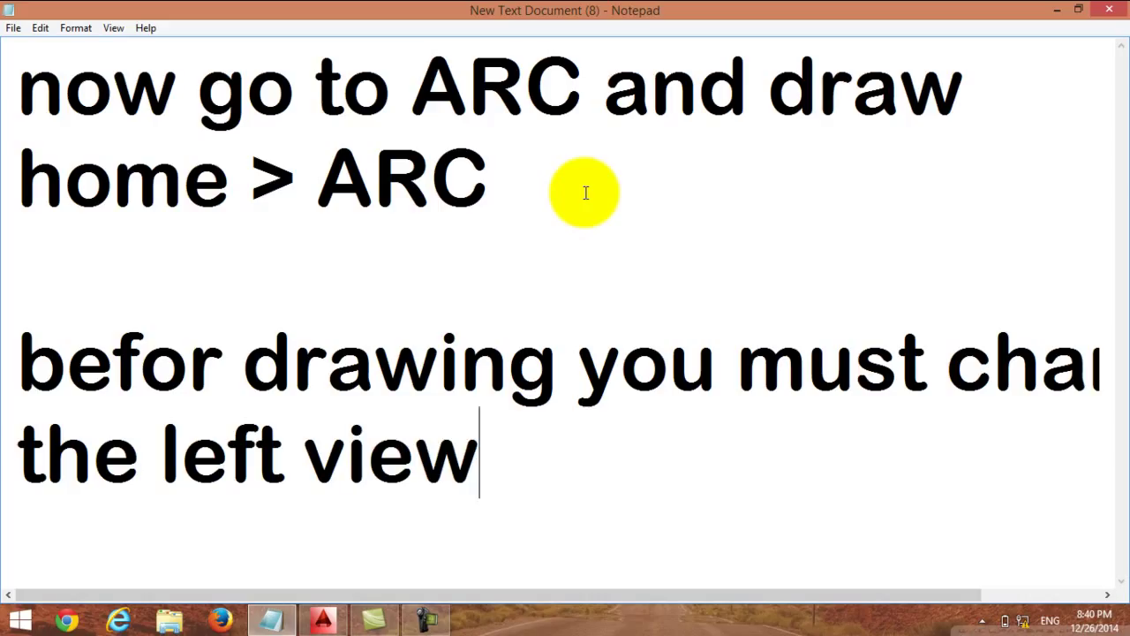
pyautogui.write(' to FR')
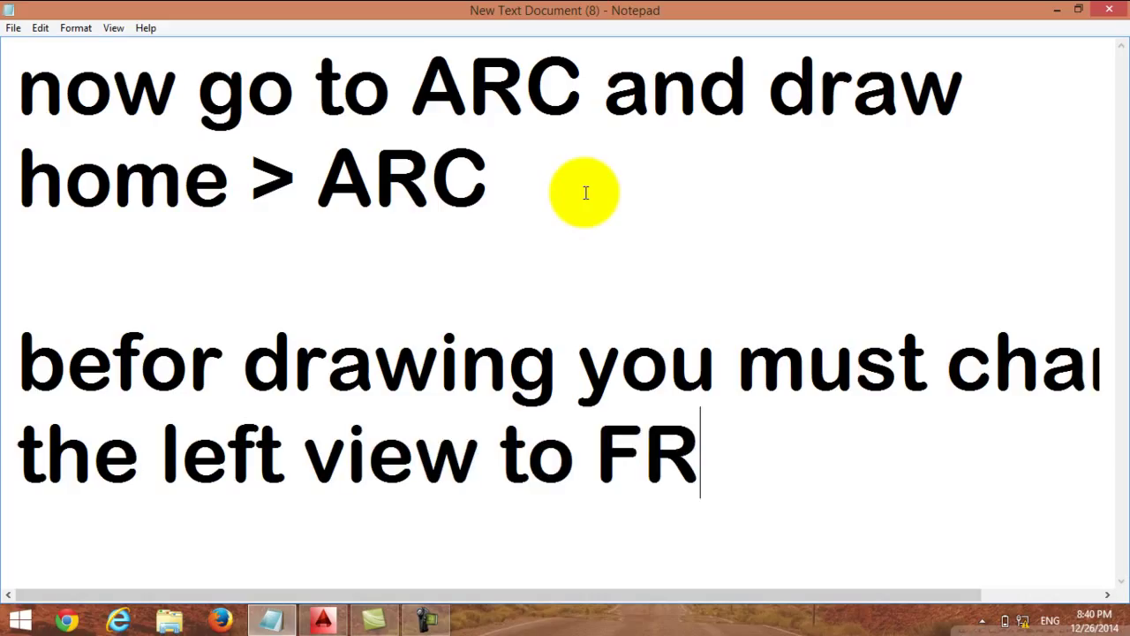
pyautogui.write('ONT')
pyautogui.press('Return')
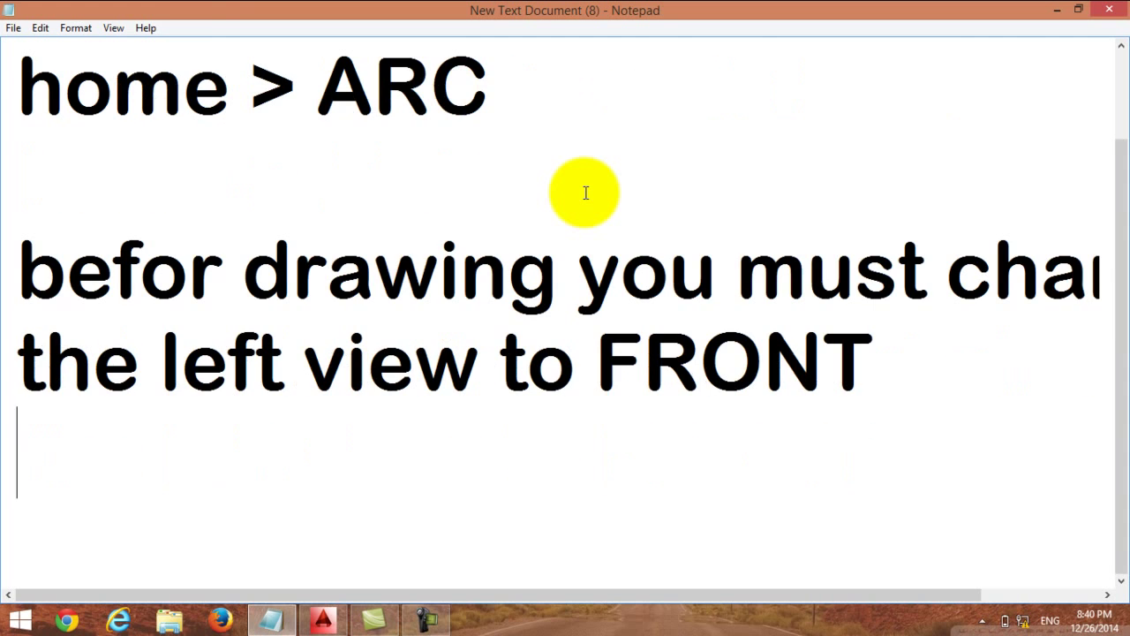
pyautogui.write('just f')
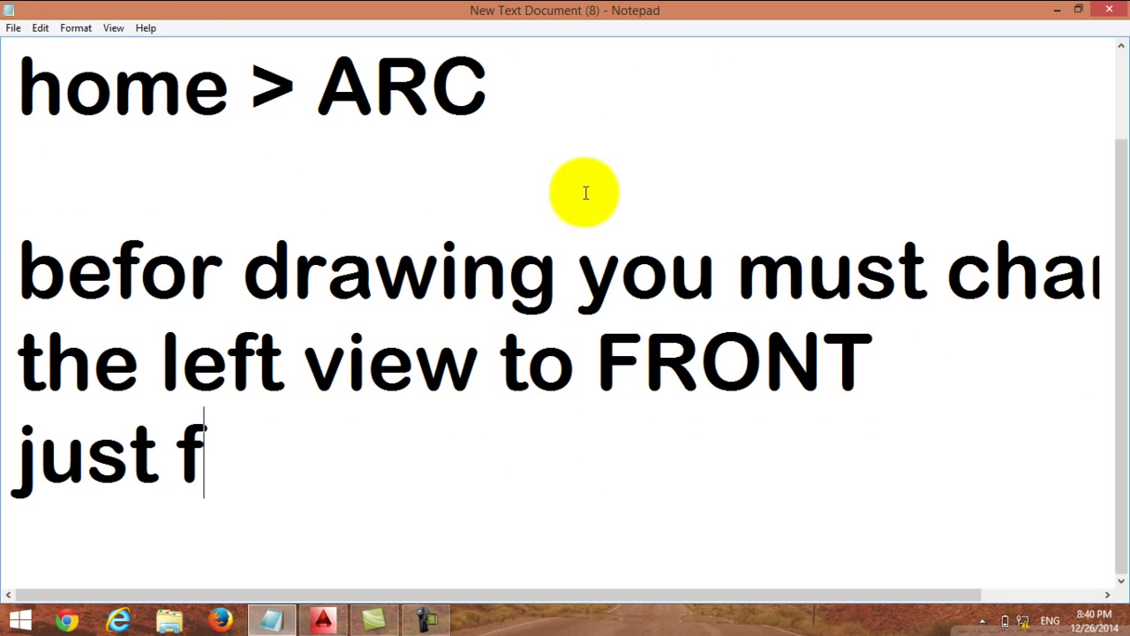
pyautogui.write('ollow me')
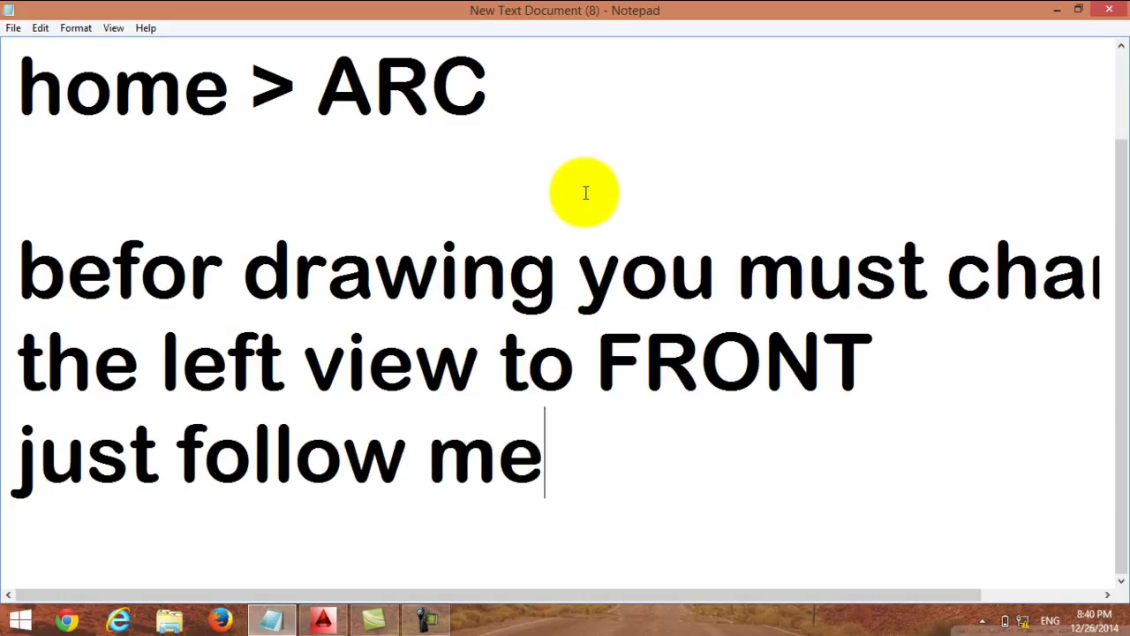
pyautogui.write('.....')
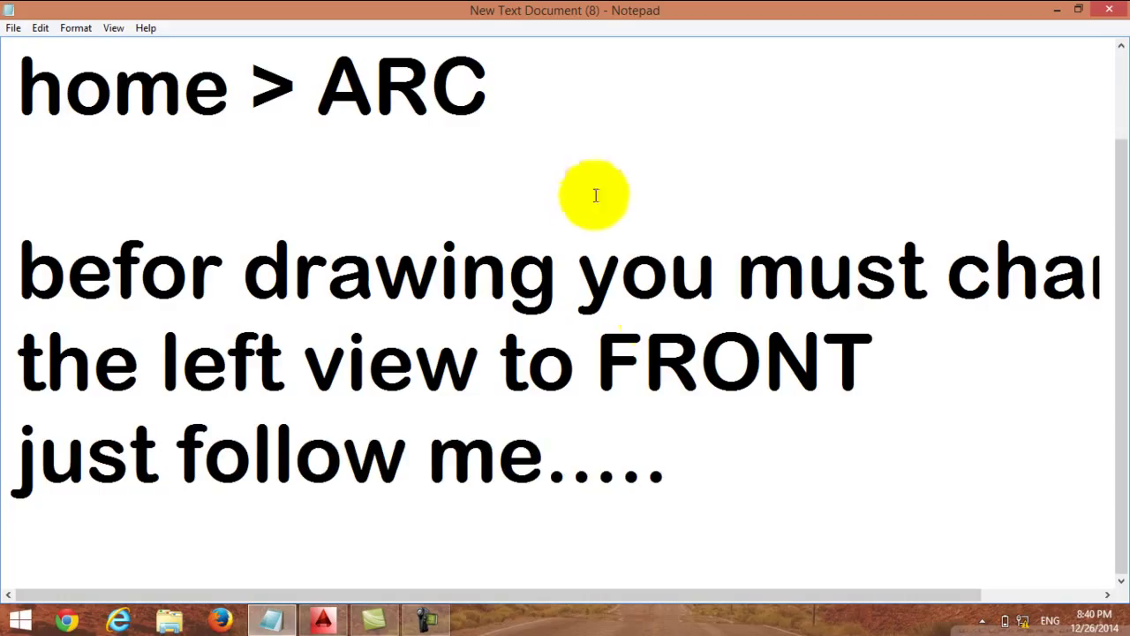
# - Back in AutoCAD, activate the left viewport and cancel the pending arc command
pyautogui.click(1056, 8)
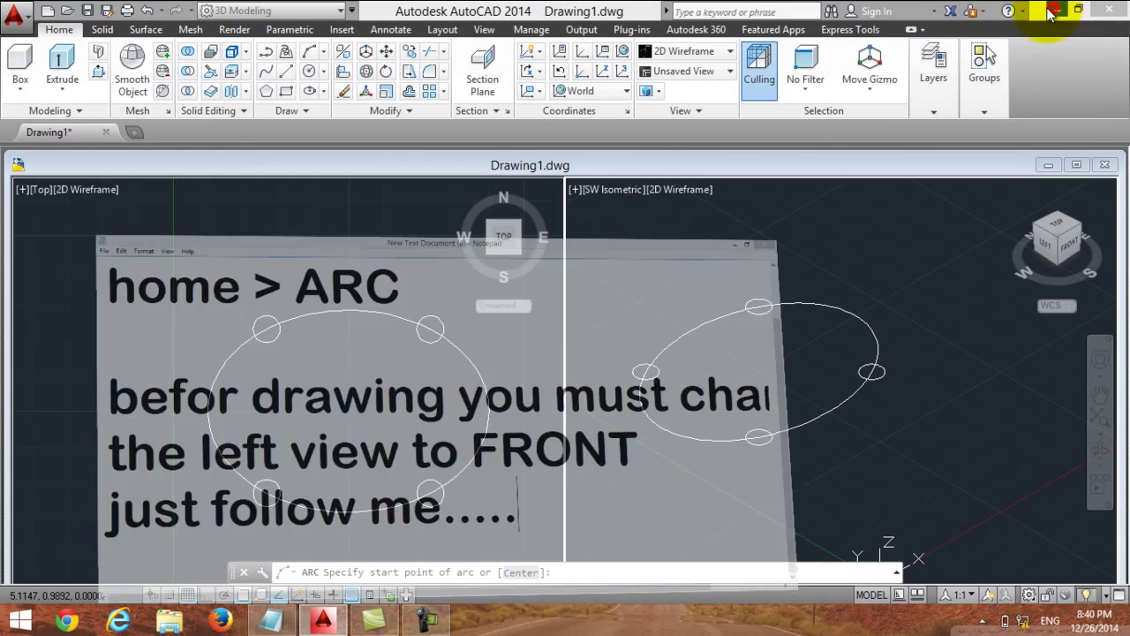
pyautogui.click(40, 188)
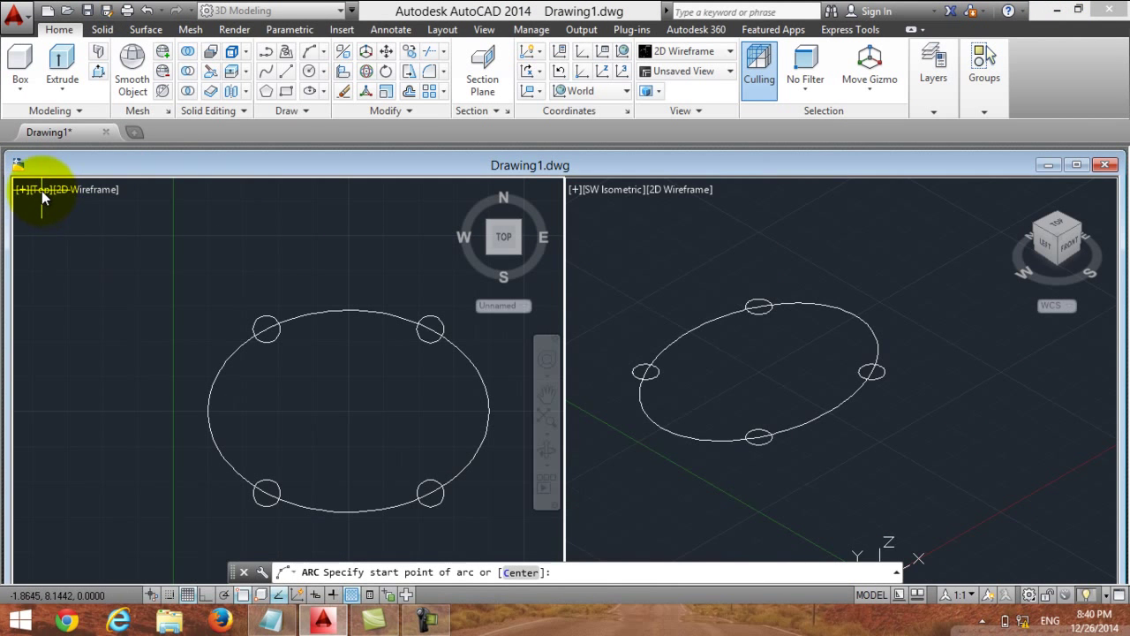
pyautogui.click(42, 191)
pyautogui.rightClick(66, 232)
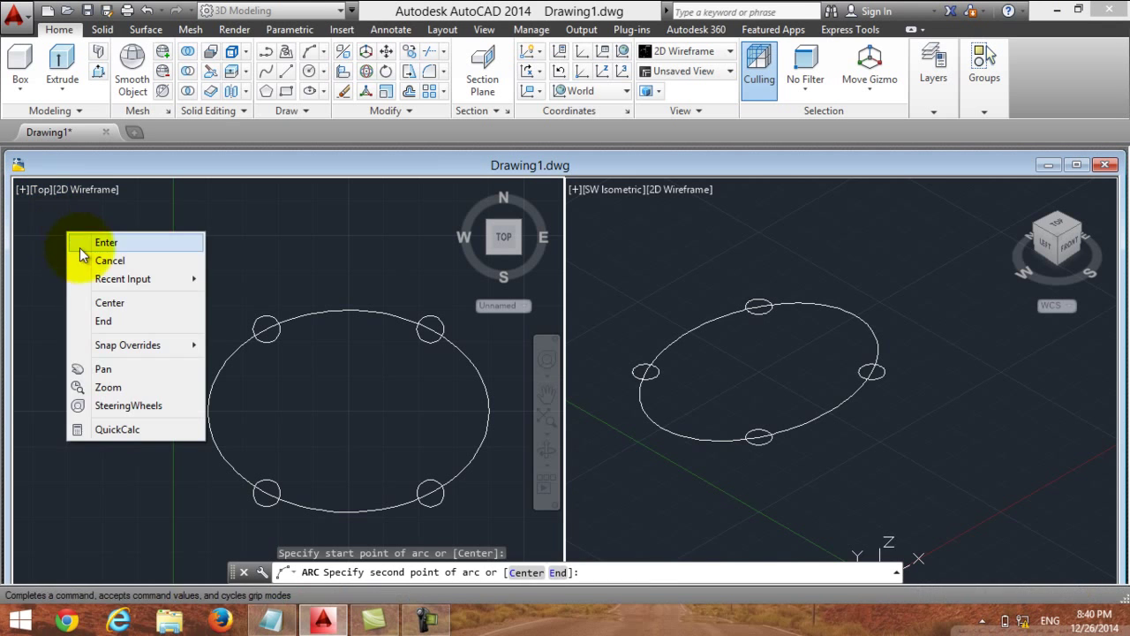
pyautogui.click(107, 261)
# - Switch the left viewport from Top to Front view and adjust its zoom
pyautogui.click(37, 189)
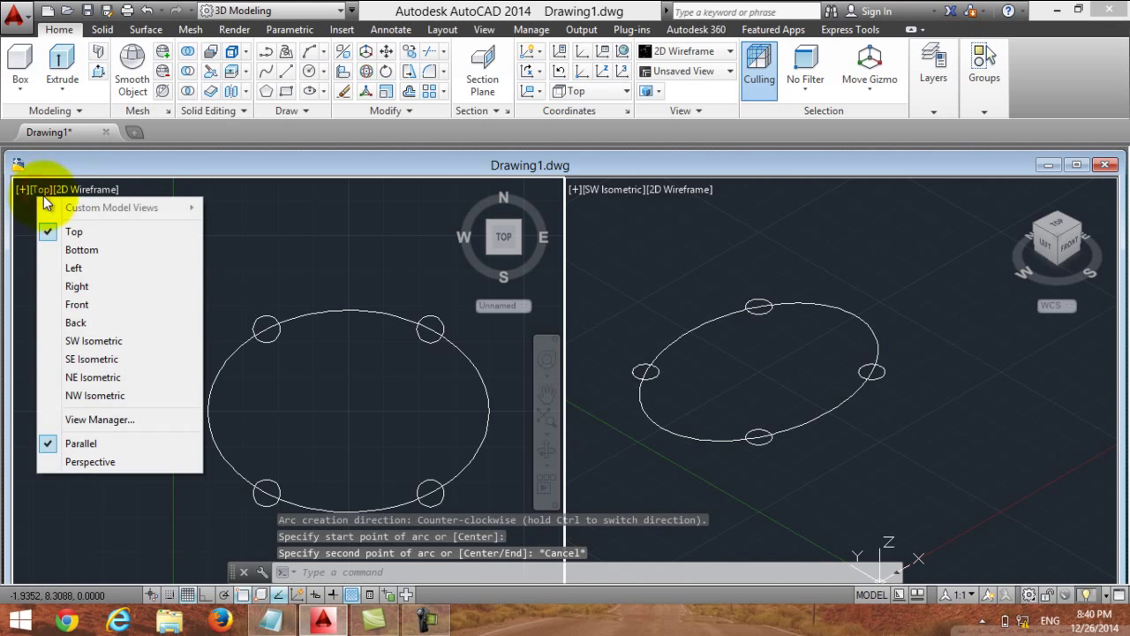
pyautogui.click(99, 303)
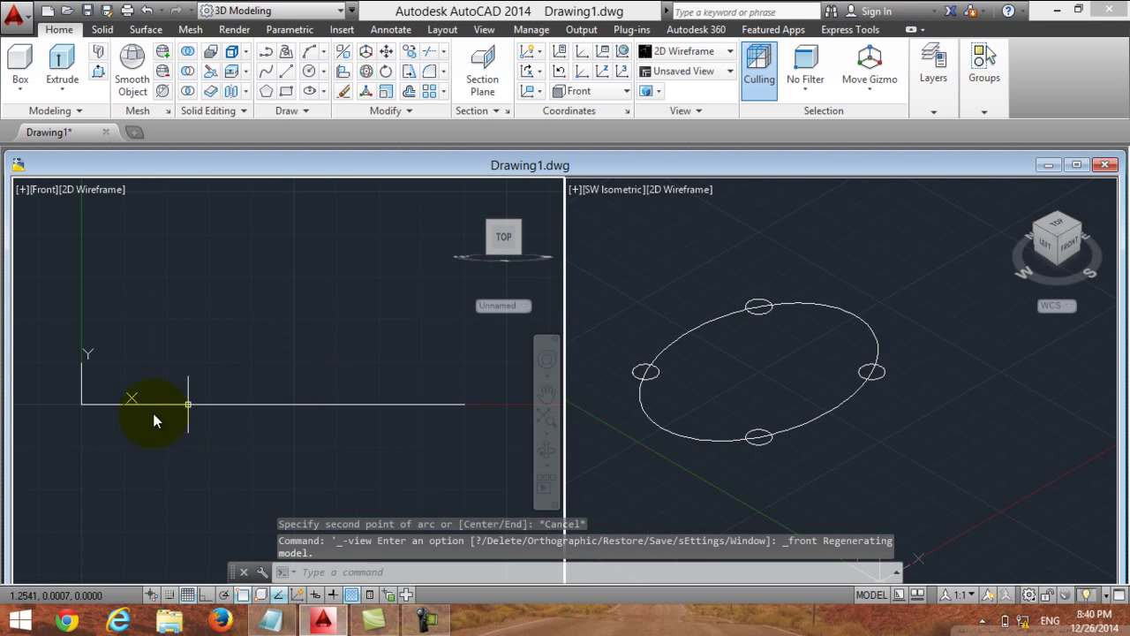
pyautogui.scroll(2, 128, 418)
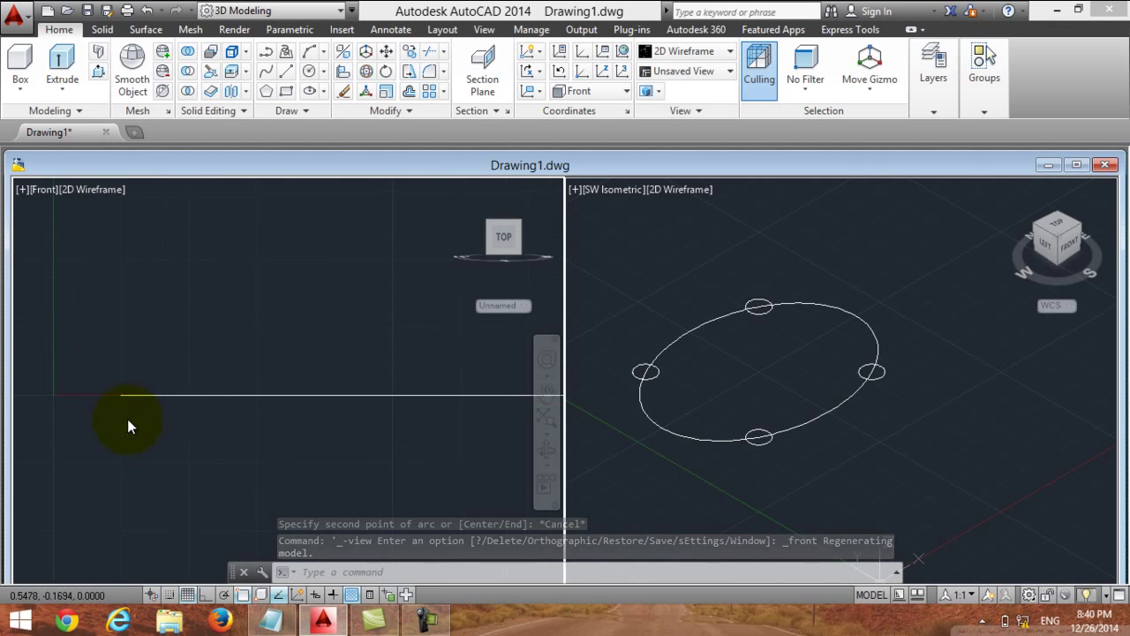
pyautogui.scroll(-1, 128, 389)
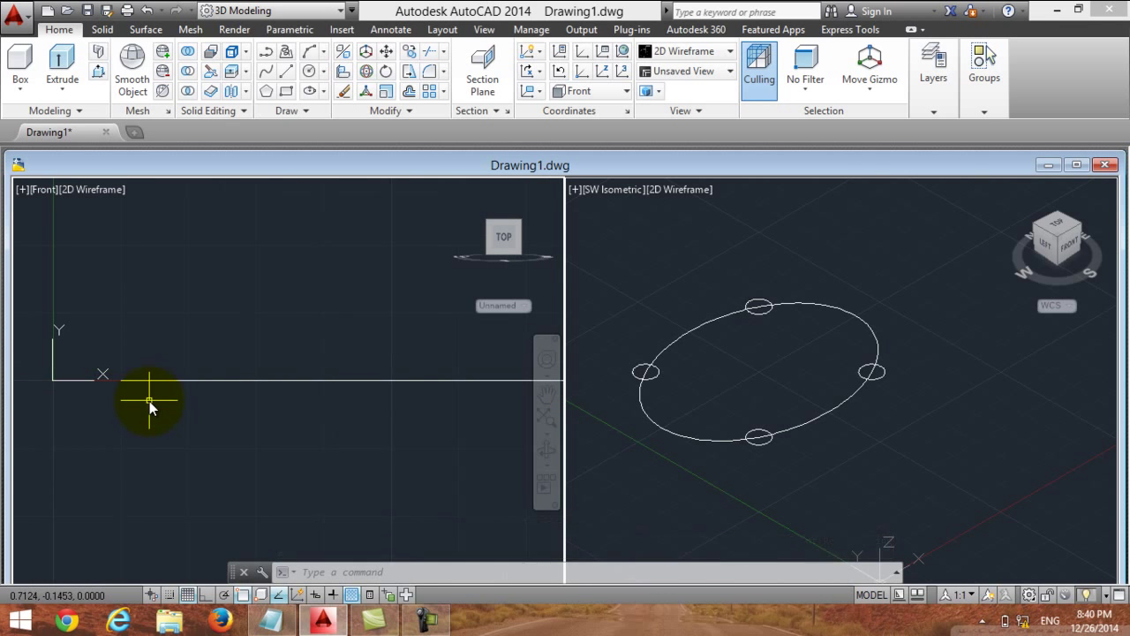
pyautogui.scroll(-1, 149, 401)
pyautogui.scroll(1, 186, 403)
pyautogui.scroll(-1, 187, 402)
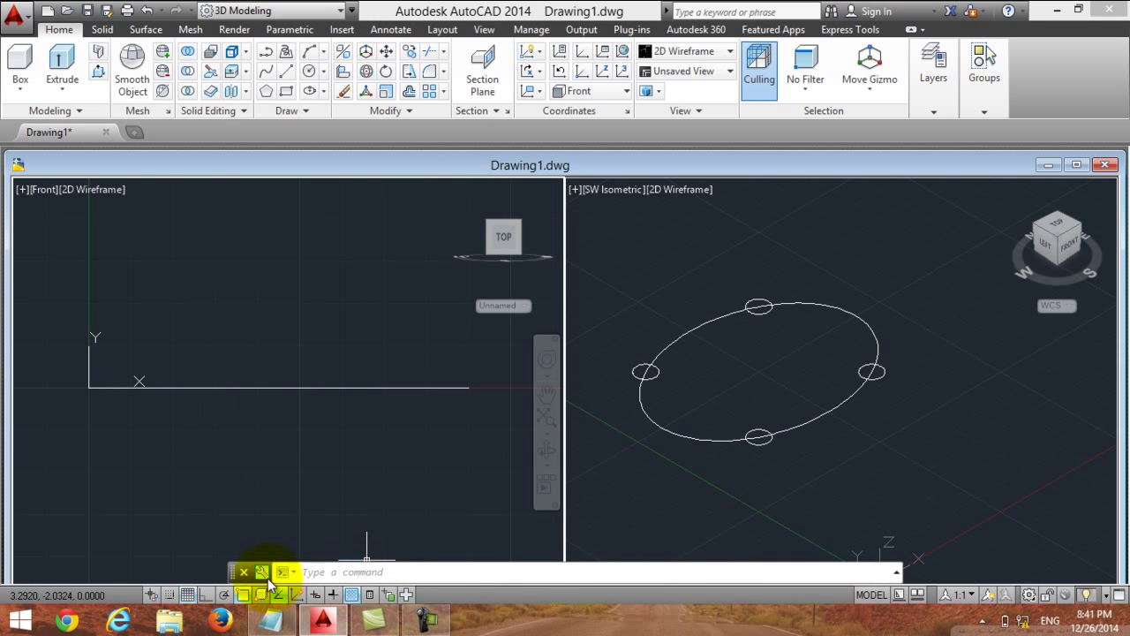
pyautogui.click(271, 621)
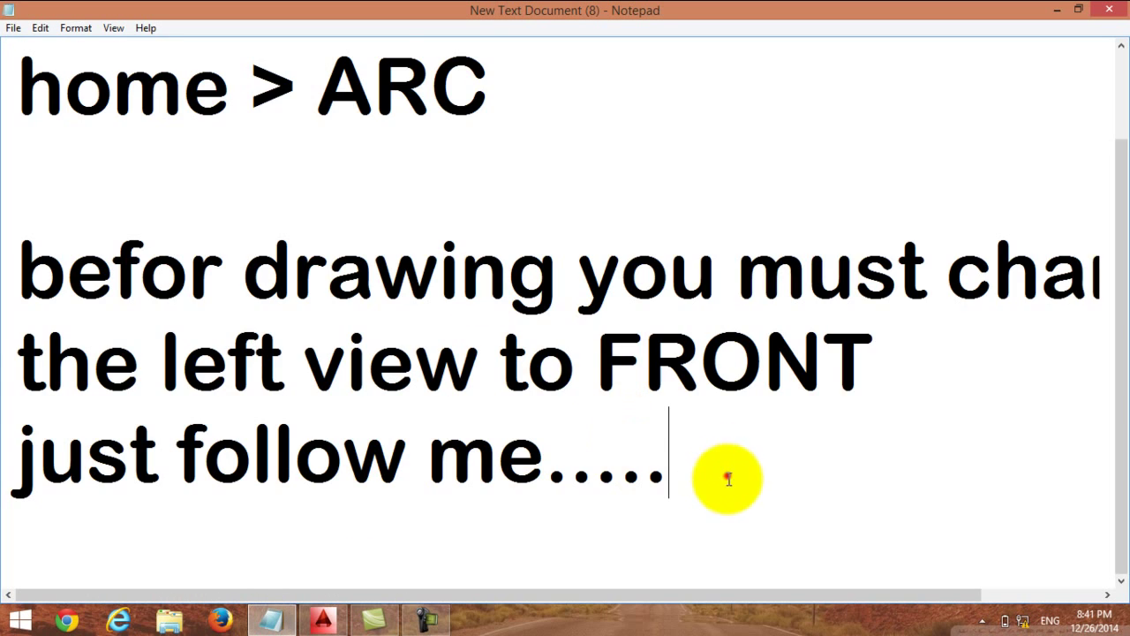
# - Overwrite the whole note with 'now click on ARC and draw'
pyautogui.hotkey('ctrl', 'a')
pyautogui.write('no')
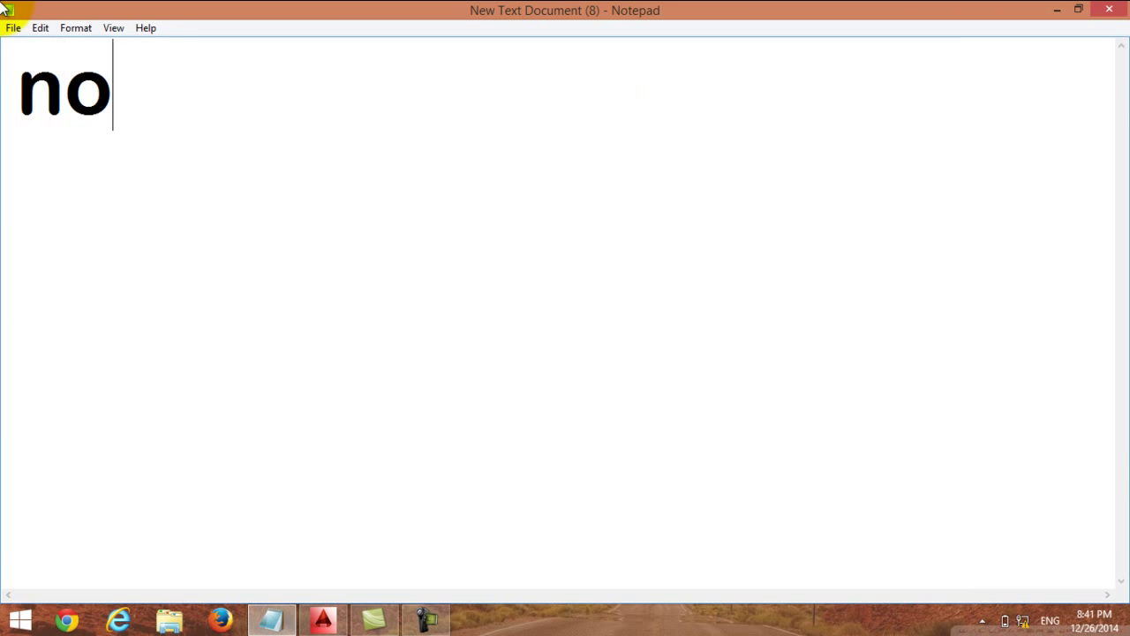
pyautogui.write('w click o')
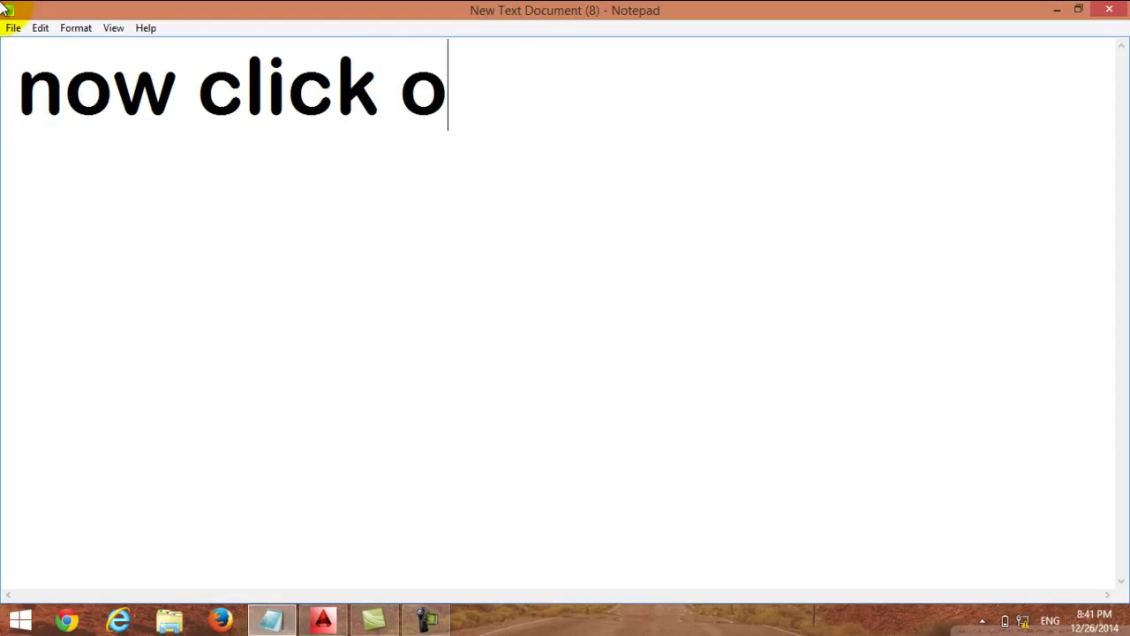
pyautogui.write('n ARC ')
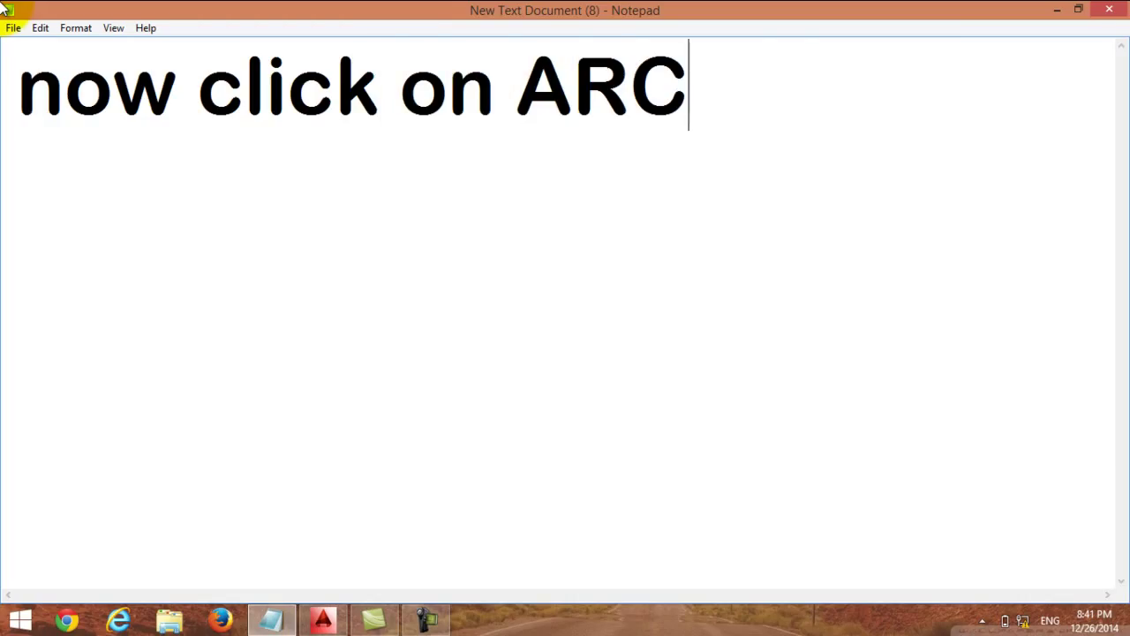
pyautogui.write('and dra')
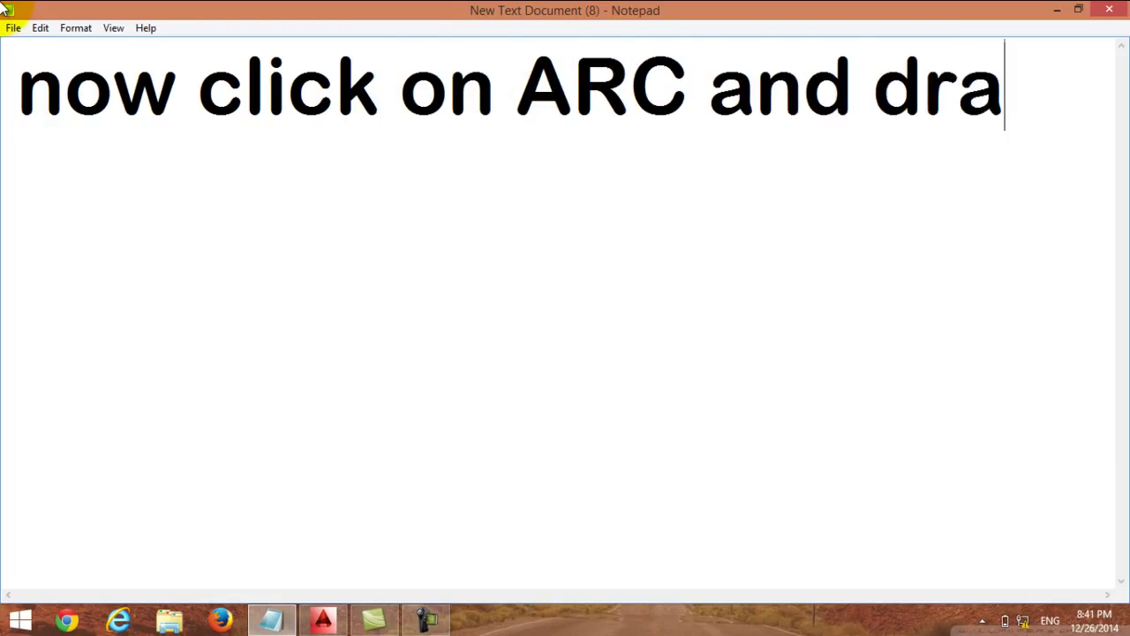
pyautogui.write('w')
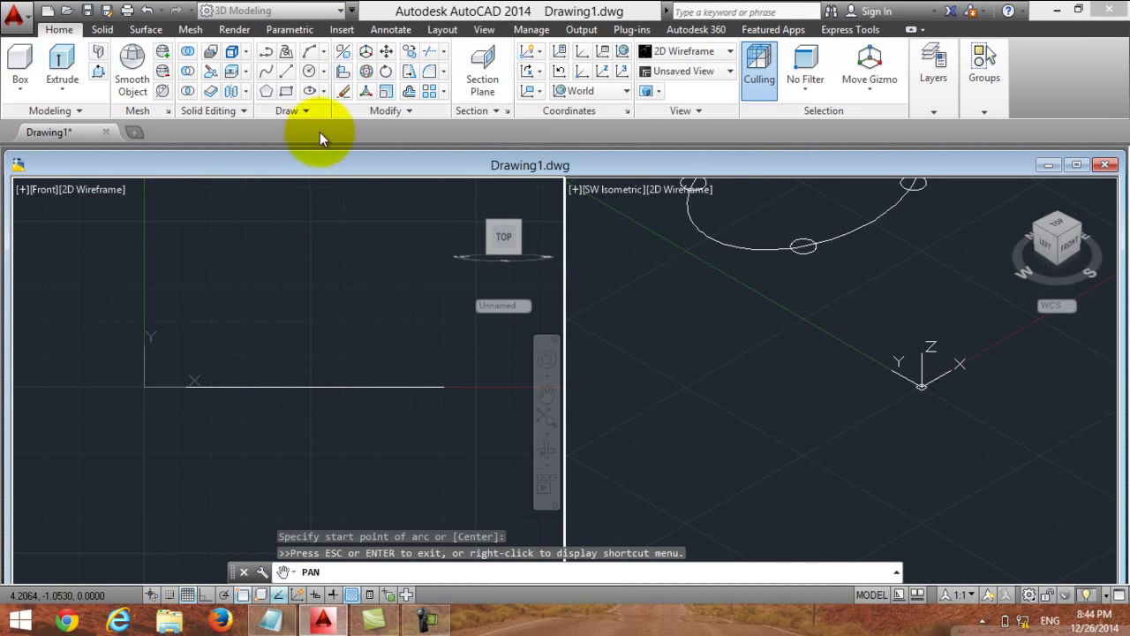
# - Draw a three-point semicircular arc standing on the base line in the Front viewport
pyautogui.click(308, 50)
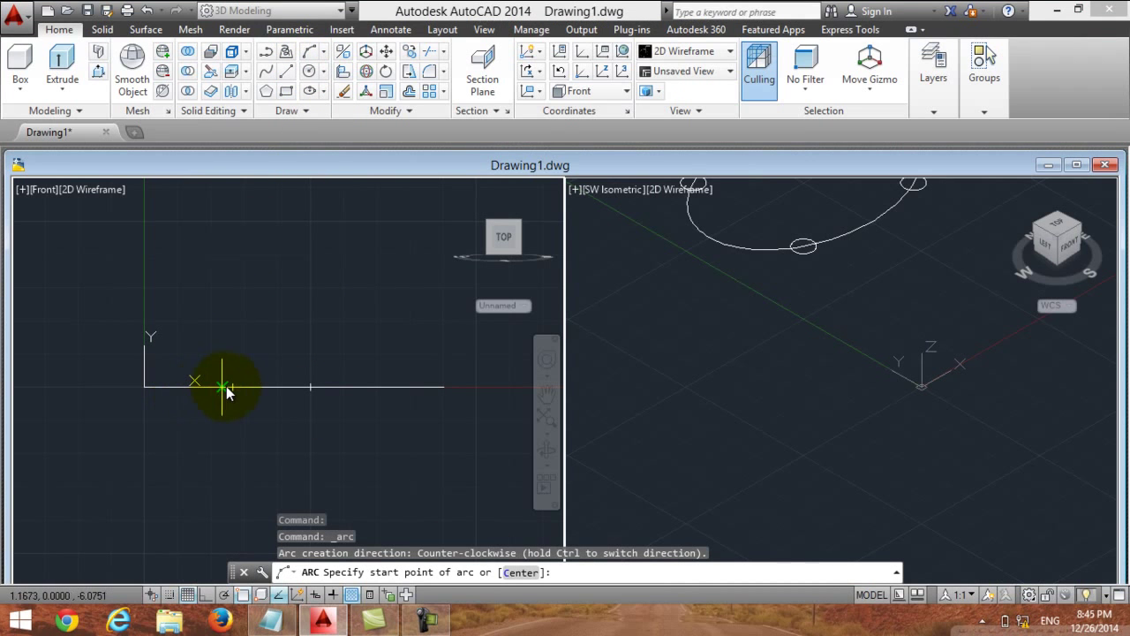
pyautogui.click(224, 385)
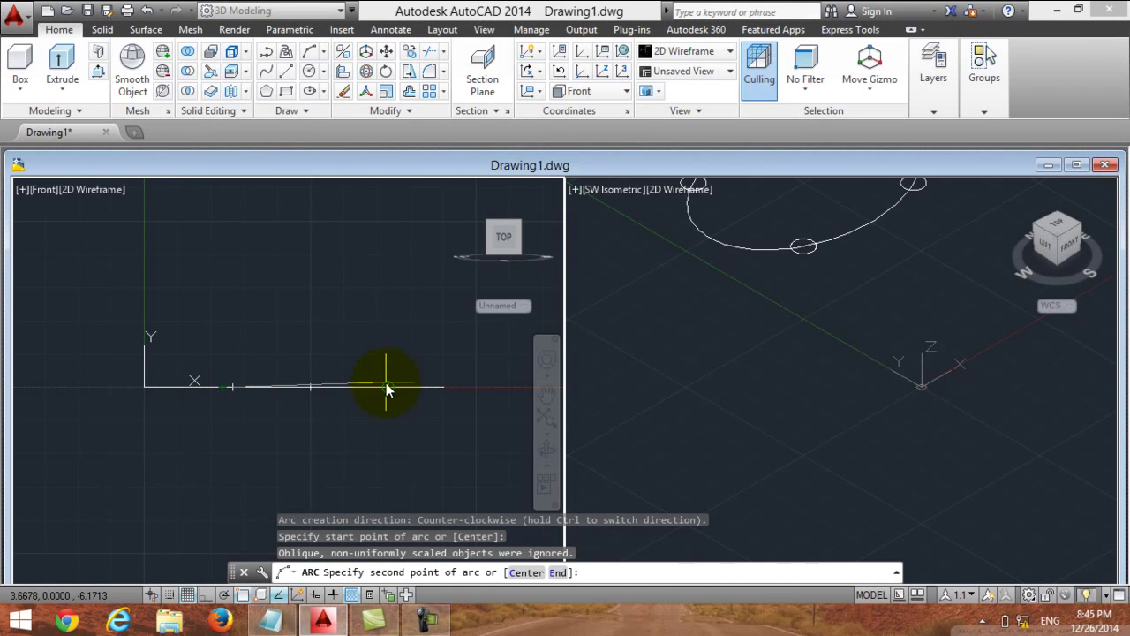
pyautogui.click(373, 388)
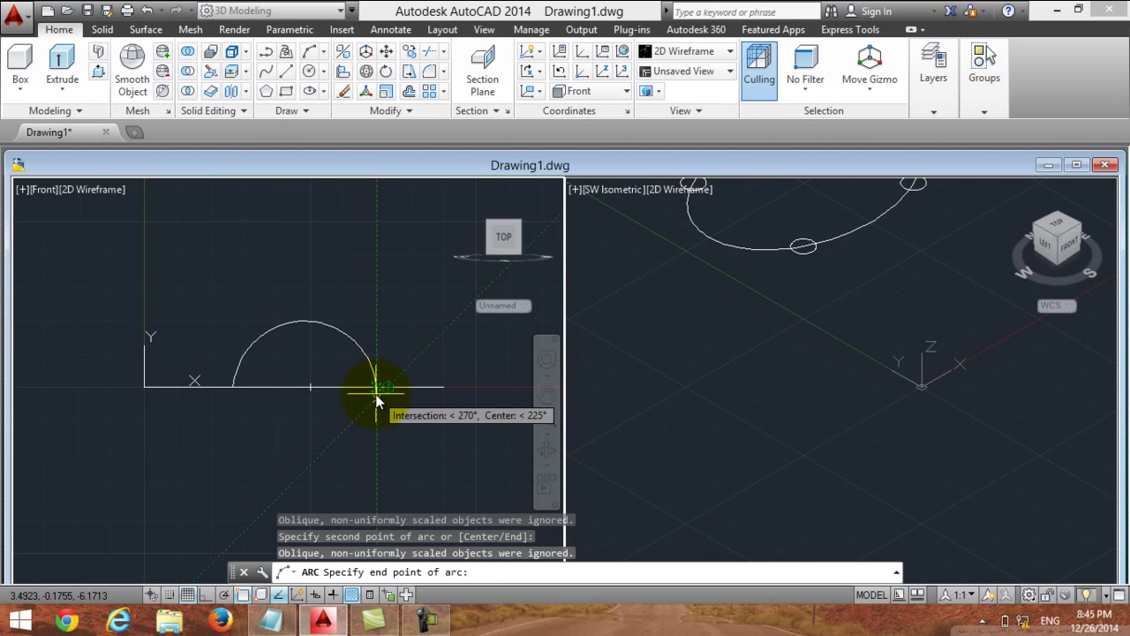
pyautogui.scroll(2, 370, 404)
pyautogui.scroll(2, 370, 405)
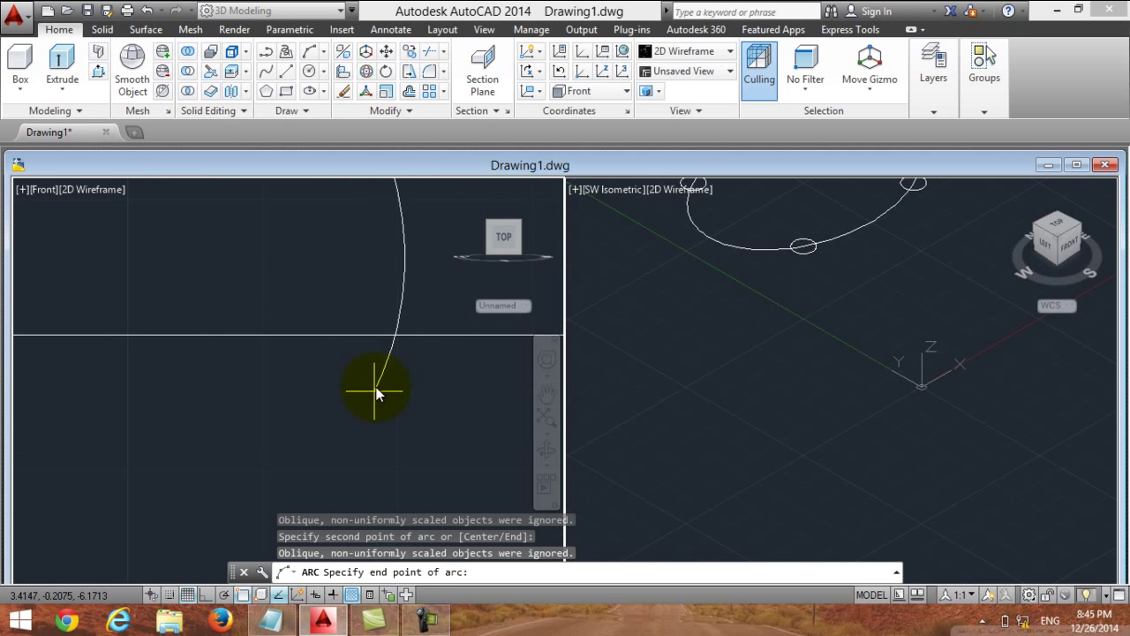
pyautogui.click(392, 345)
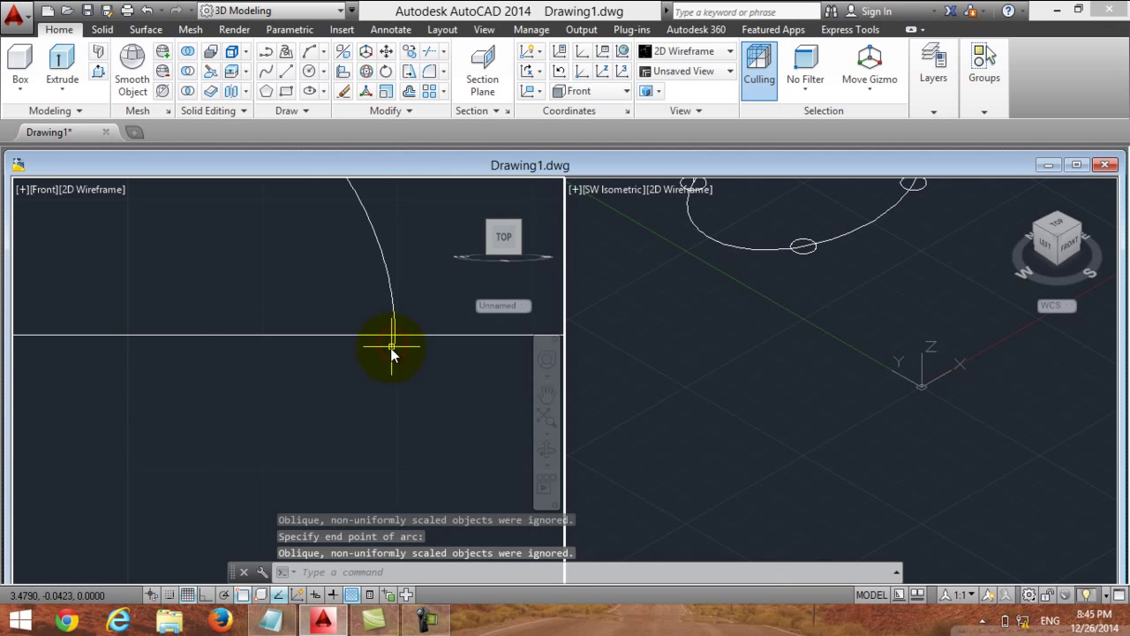
pyautogui.scroll(-2, 357, 371)
pyautogui.scroll(1, 348, 375)
pyautogui.scroll(-4, 347, 373)
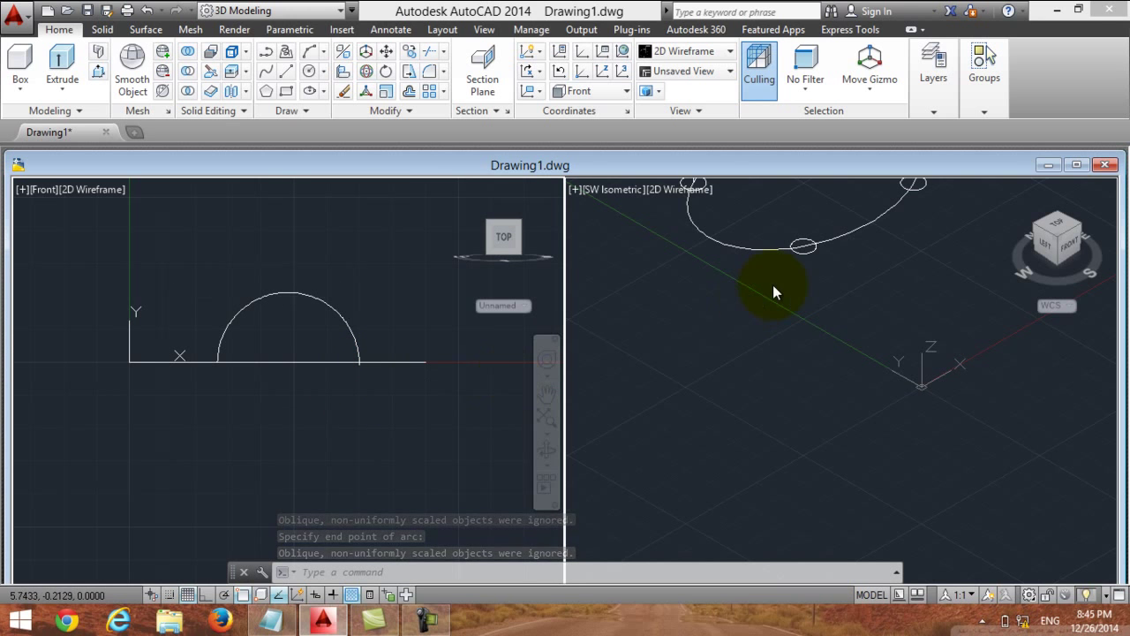
# - Pan the isometric viewport so the whole ellipse base is visible
pyautogui.click(923, 287)
pyautogui.click(1101, 394)
pyautogui.moveTo(968, 302); pyautogui.dragTo(996, 445)
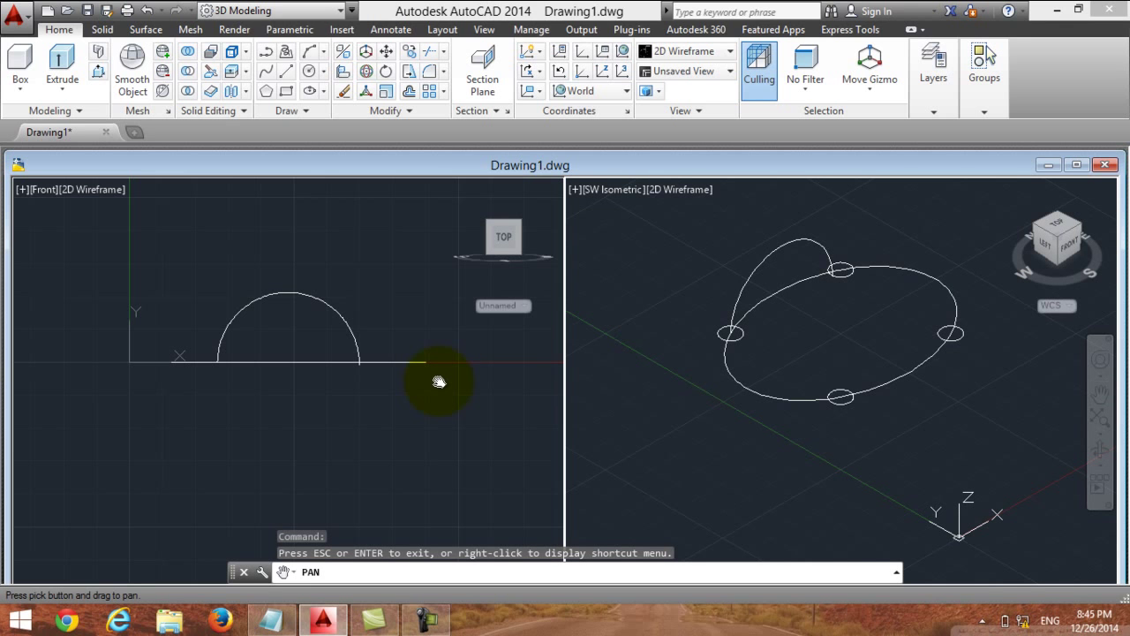
pyautogui.scroll(2, 439, 381)
pyautogui.scroll(-2, 444, 391)
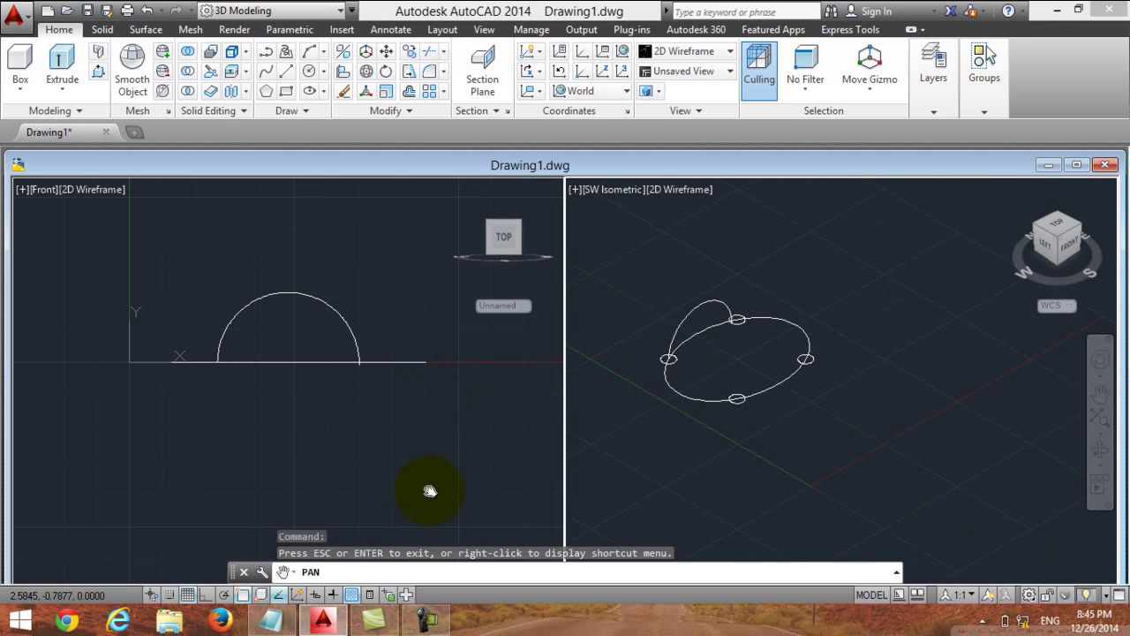
pyautogui.click(281, 623)
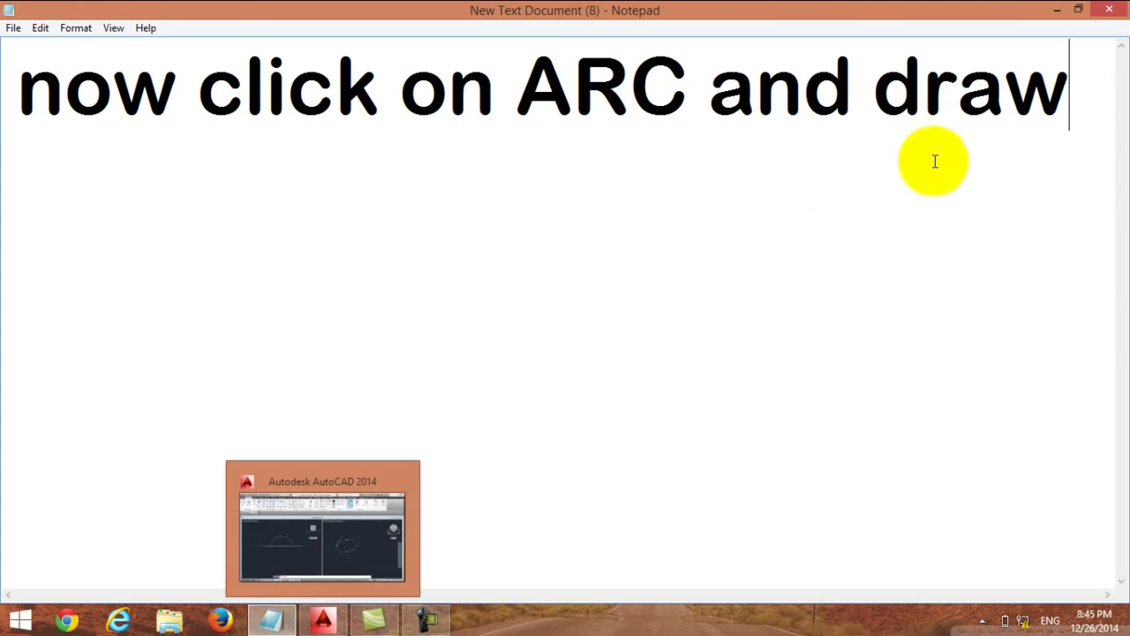
# - Replace the note line with 'now go to circle again' and minimize Notepad
pyautogui.moveTo(1084, 115); pyautogui.dragTo(5, 117)
pyautogui.write('n')
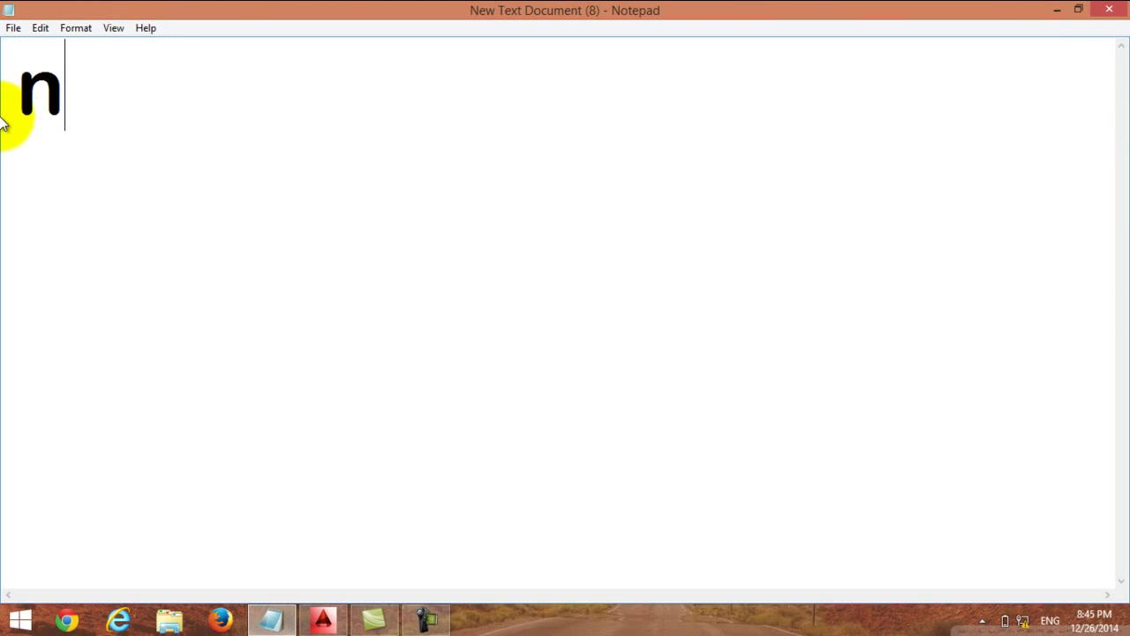
pyautogui.write('ow go to ')
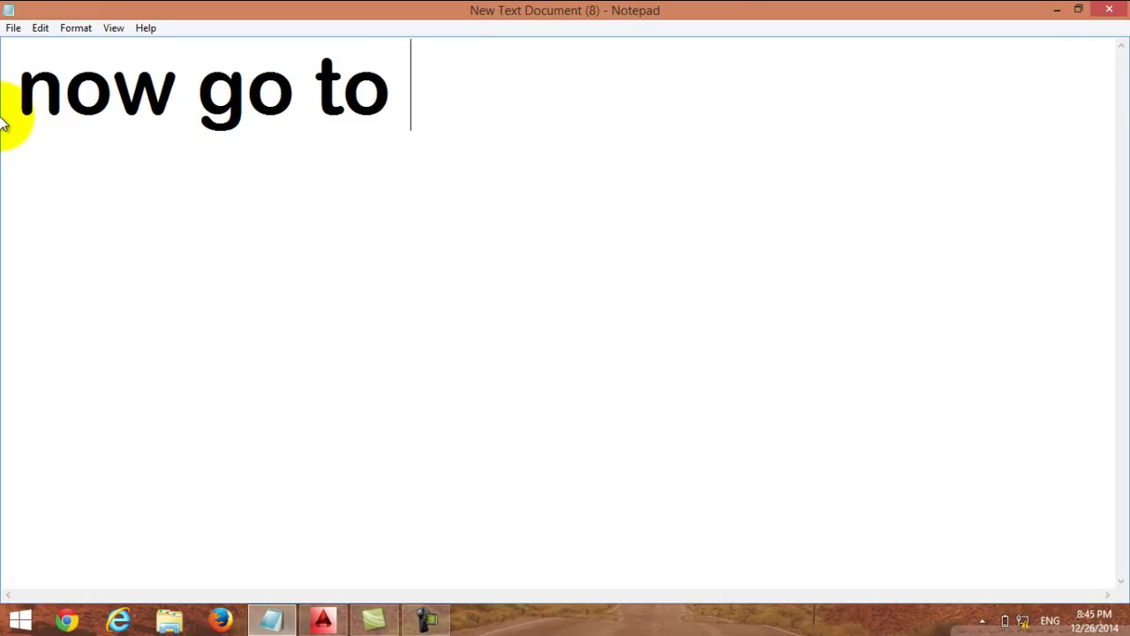
pyautogui.write('cir')
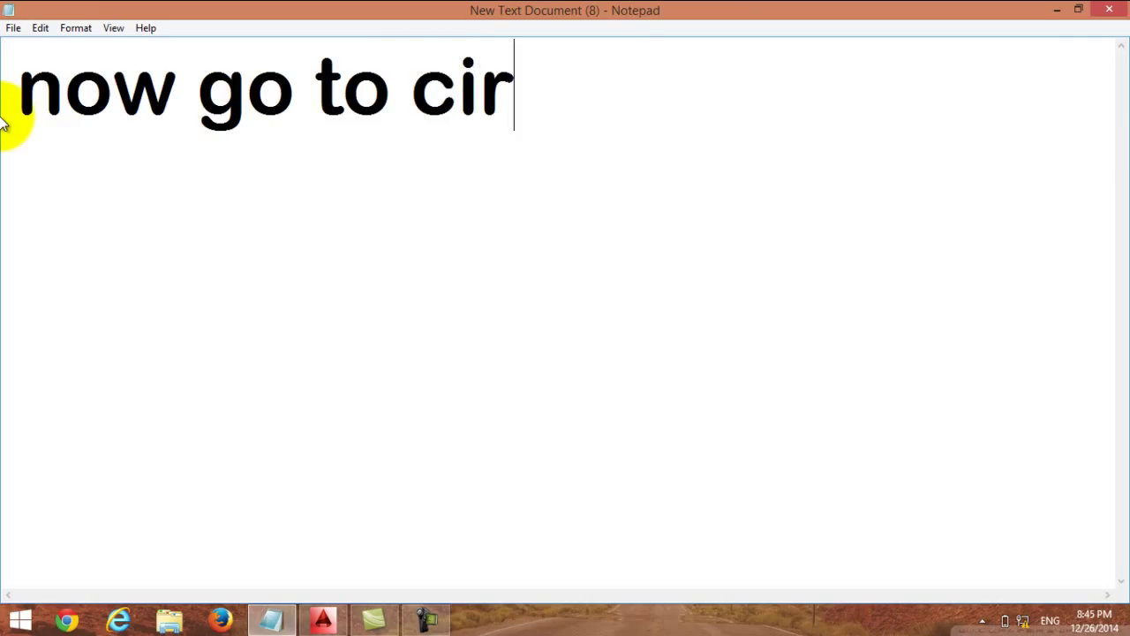
pyautogui.write('cle again')
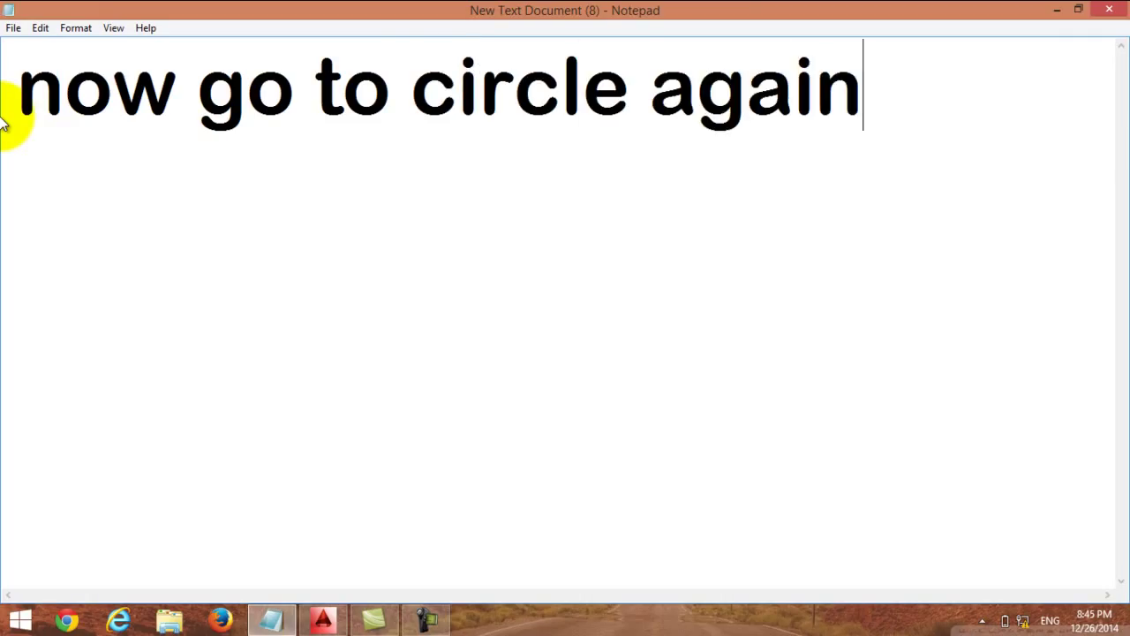
pyautogui.click(1057, 9)
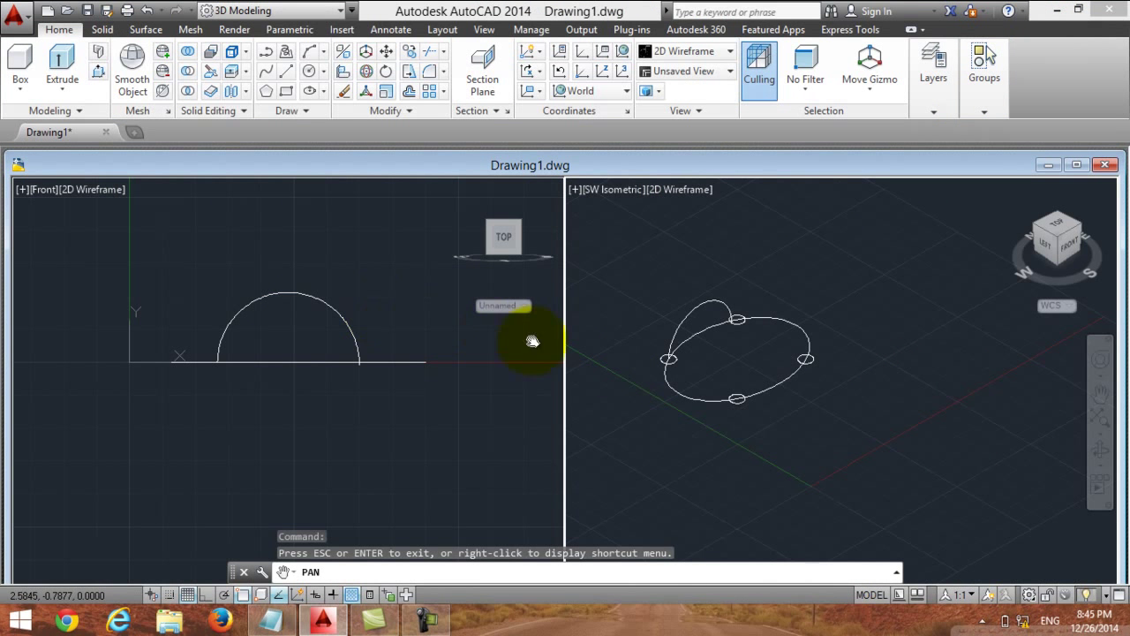
# - Reposition the isometric and front views, then start a circle centred on the backrest arc's top
pyautogui.moveTo(373, 273)
pyautogui.mouseDown()
pyautogui.moveTo(366, 342)
pyautogui.moveTo(415, 269)
pyautogui.mouseUp()
pyautogui.rightClick(415, 274)
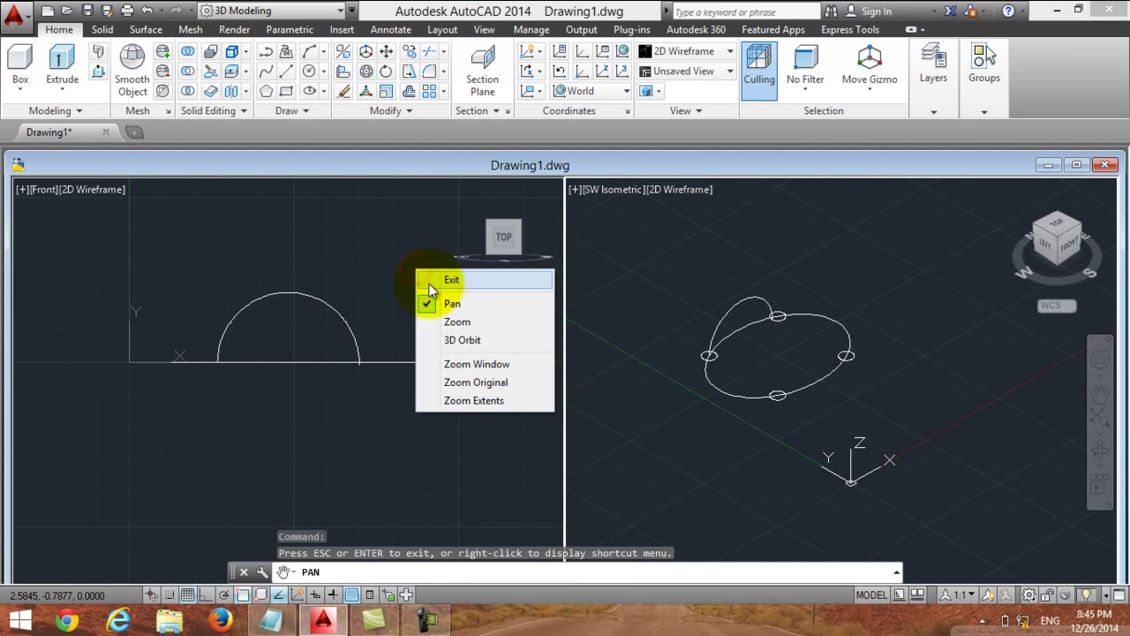
pyautogui.click(429, 280)
pyautogui.click(547, 397)
pyautogui.moveTo(368, 212); pyautogui.dragTo(373, 297)
pyautogui.rightClick(380, 296)
pyautogui.click(396, 308)
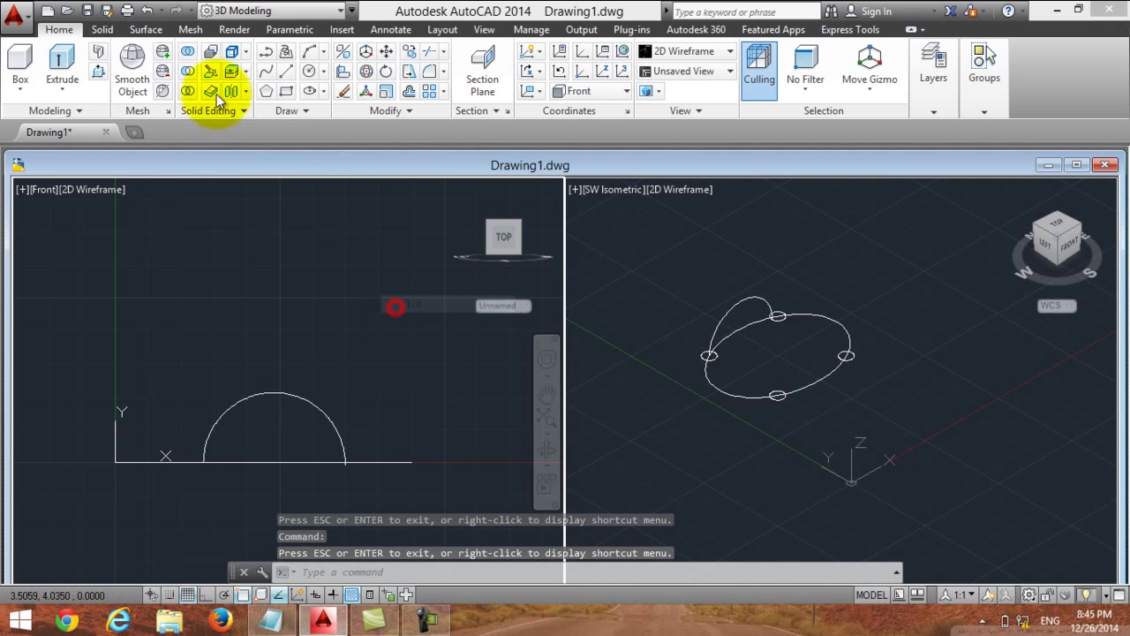
pyautogui.click(304, 68)
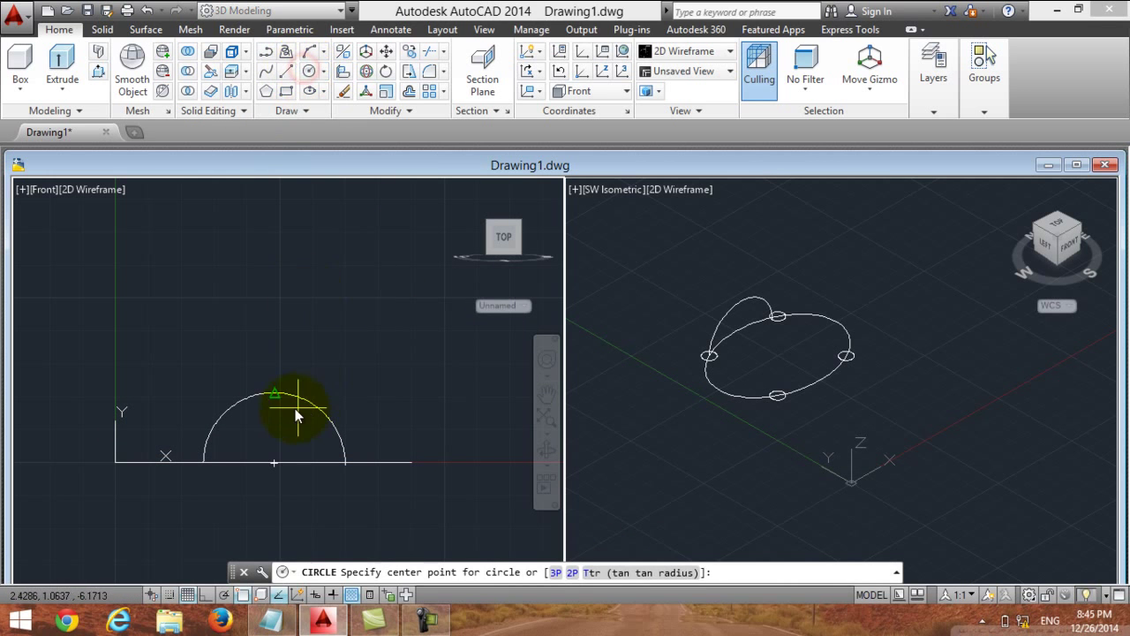
pyautogui.click(275, 392)
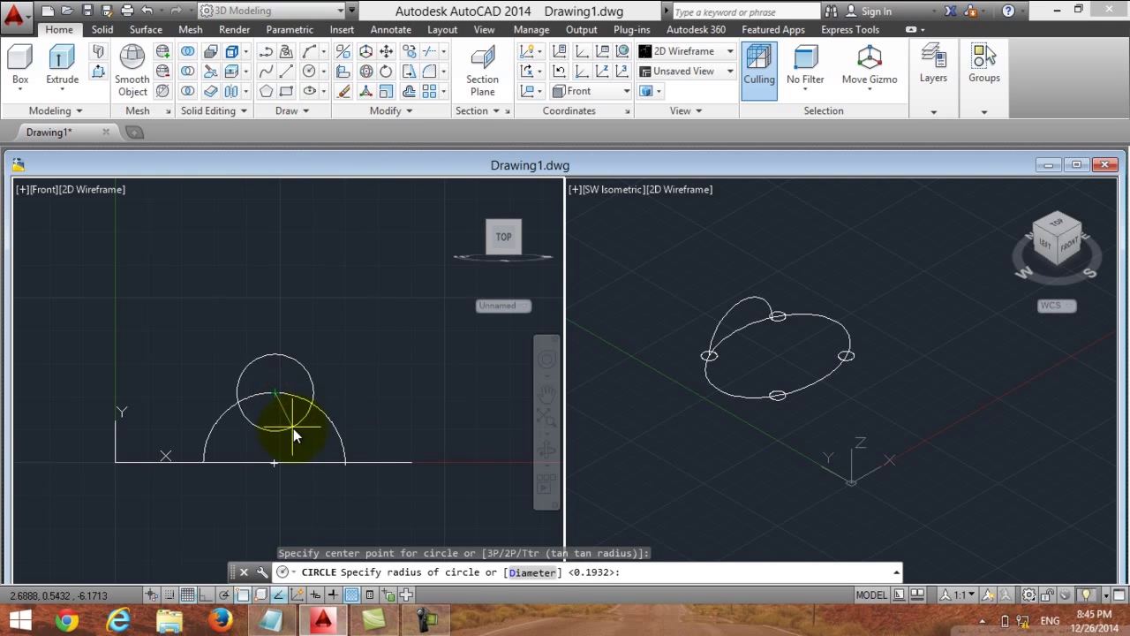
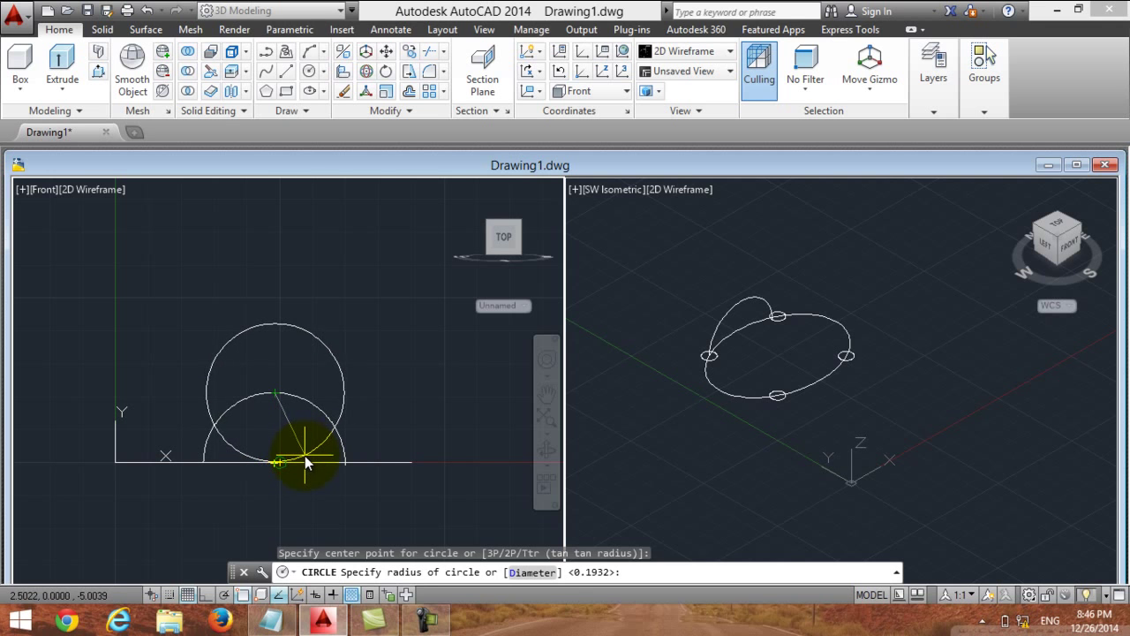
# - Undo the oversized circle and draw a new circle centred on top of the arc
pyautogui.click(305, 455)
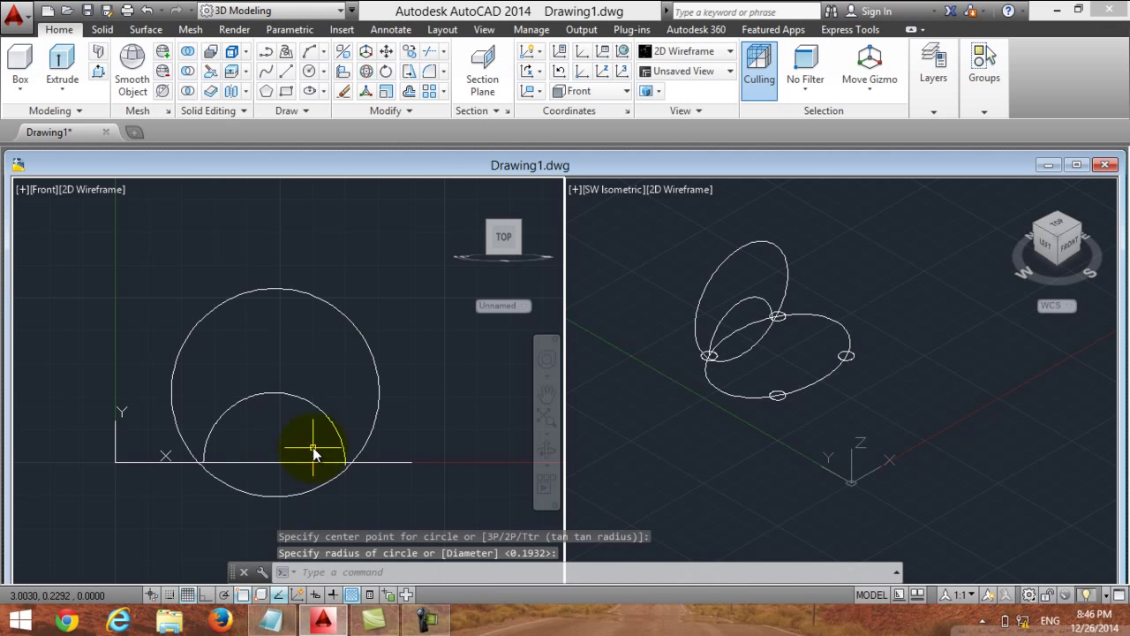
pyautogui.rightClick(434, 351)
pyautogui.click(484, 141)
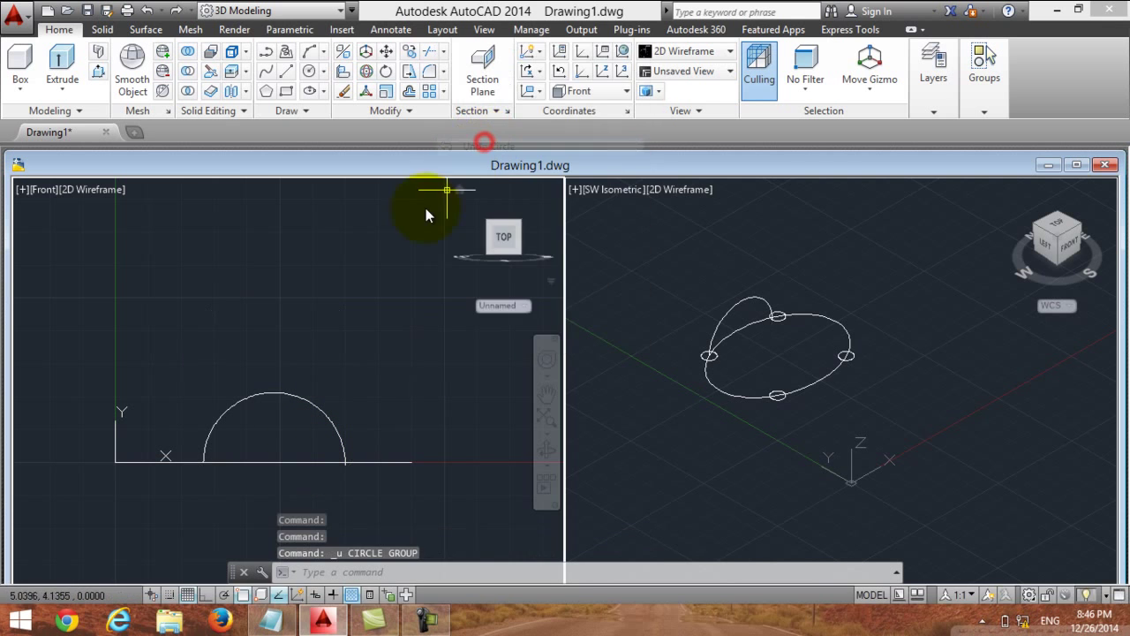
pyautogui.click(307, 71)
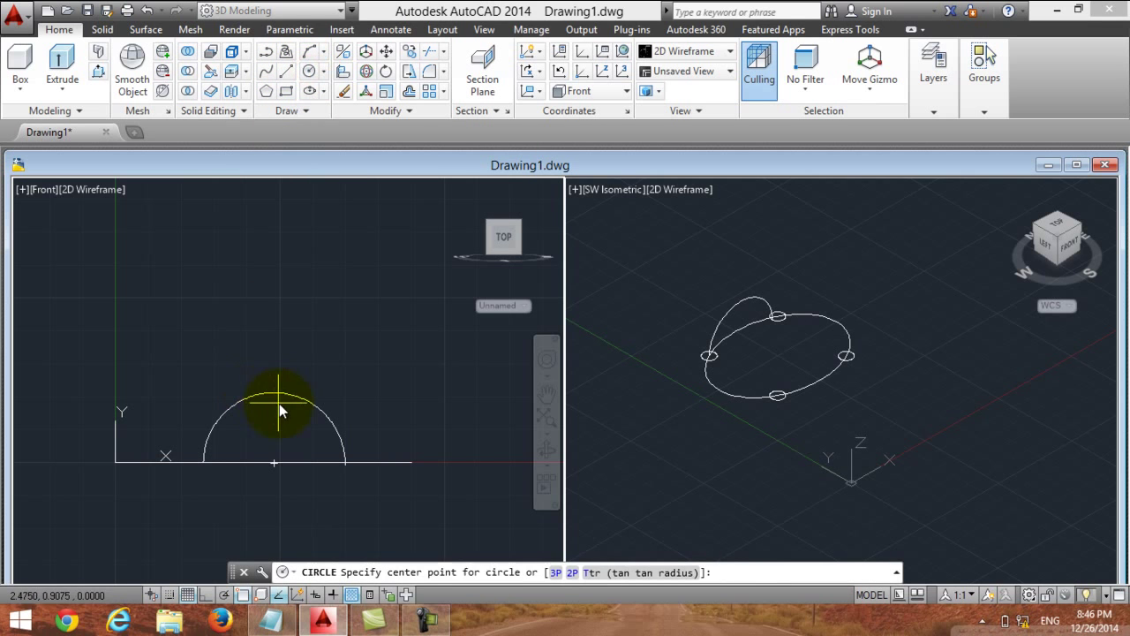
pyautogui.click(275, 393)
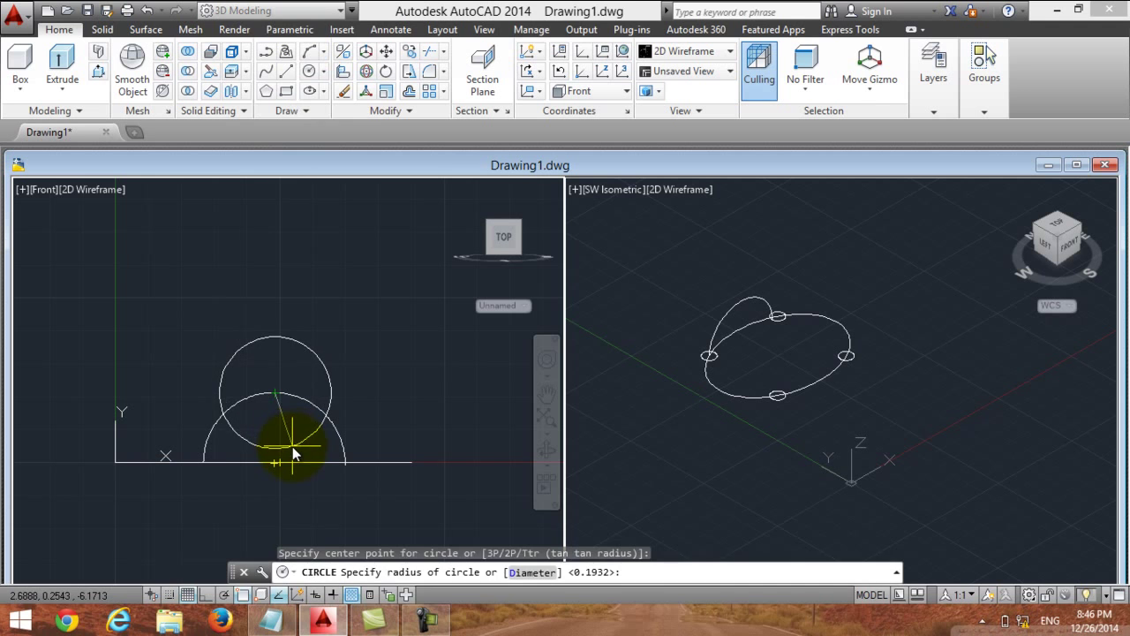
pyautogui.click(293, 446)
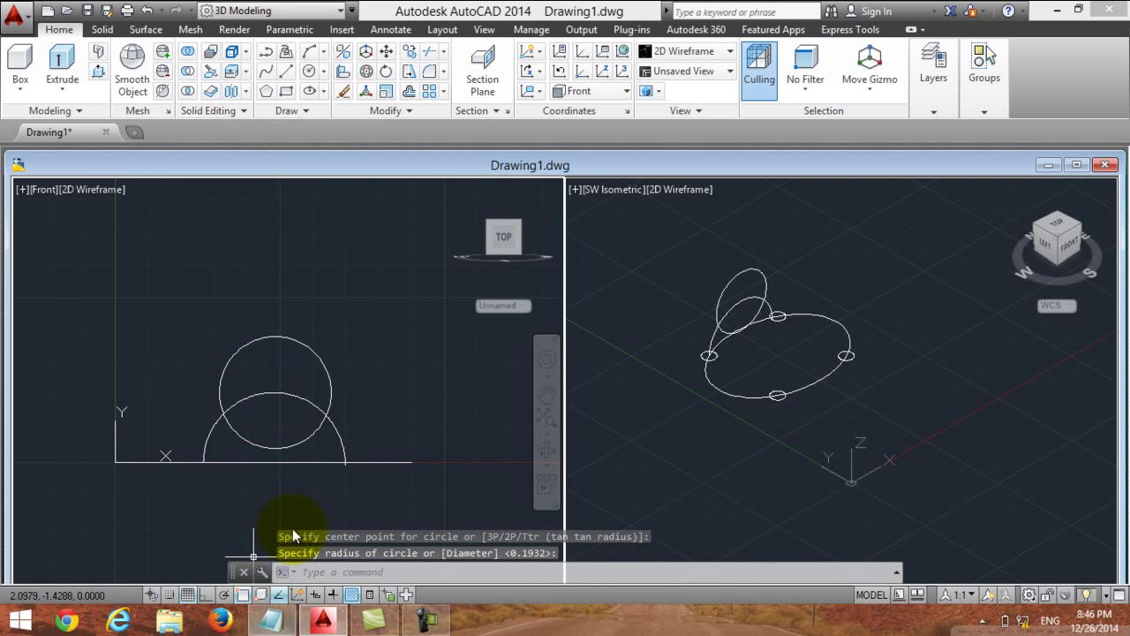
# - Draw another circle on the first circle's top point, then erase the extra topmost circle
pyautogui.click(311, 73)
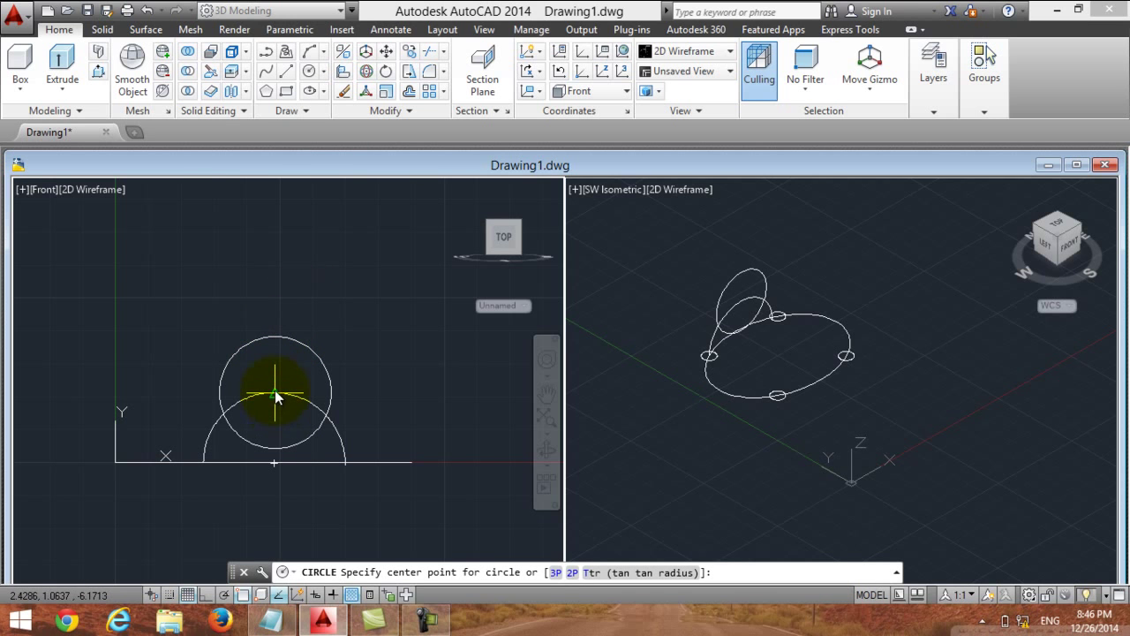
pyautogui.click(276, 333)
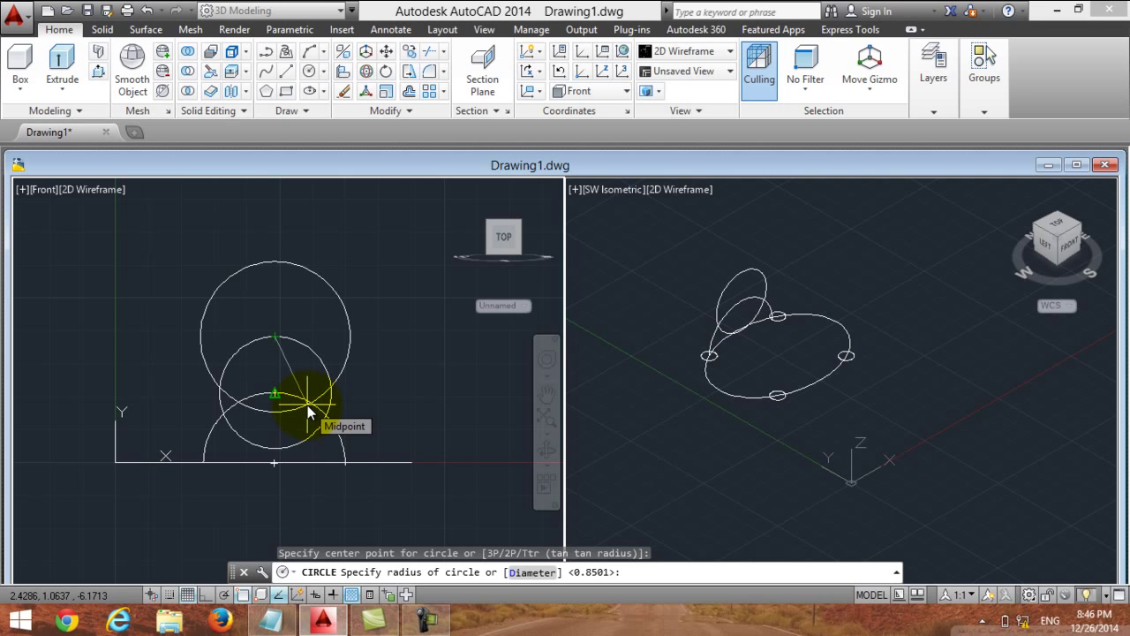
pyautogui.click(307, 405)
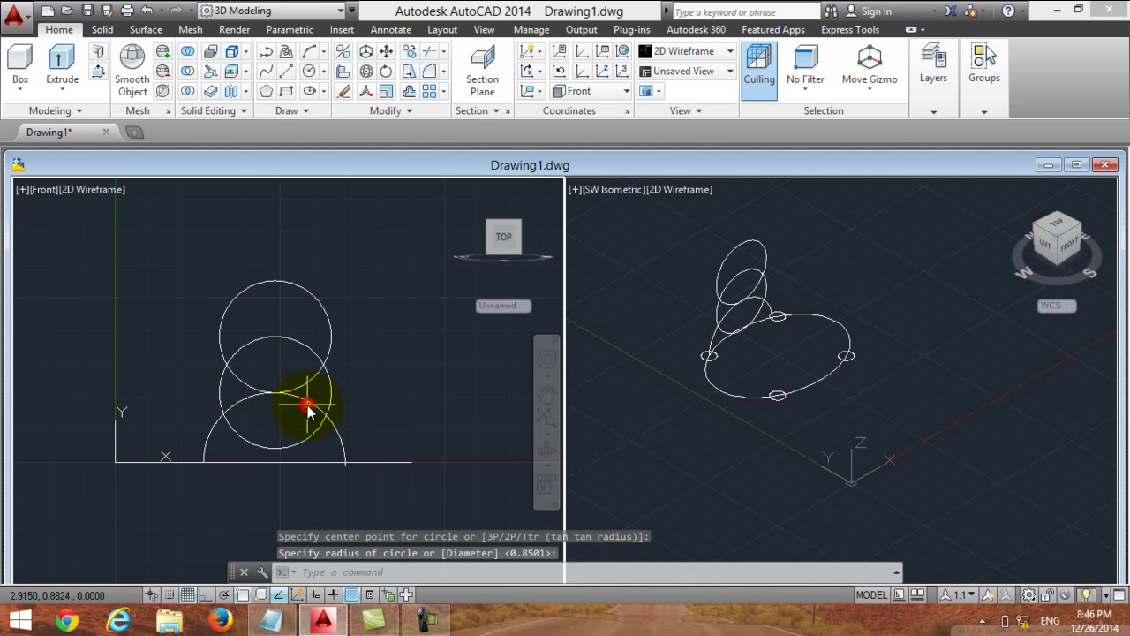
pyautogui.click(328, 325)
pyautogui.rightClick(329, 322)
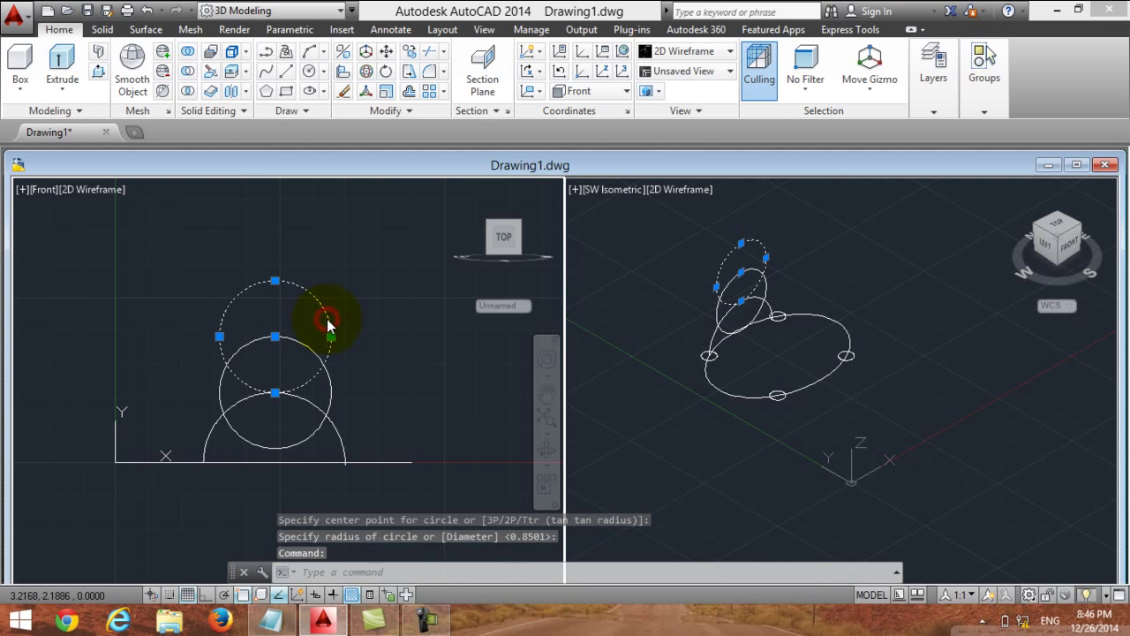
pyautogui.click(362, 301)
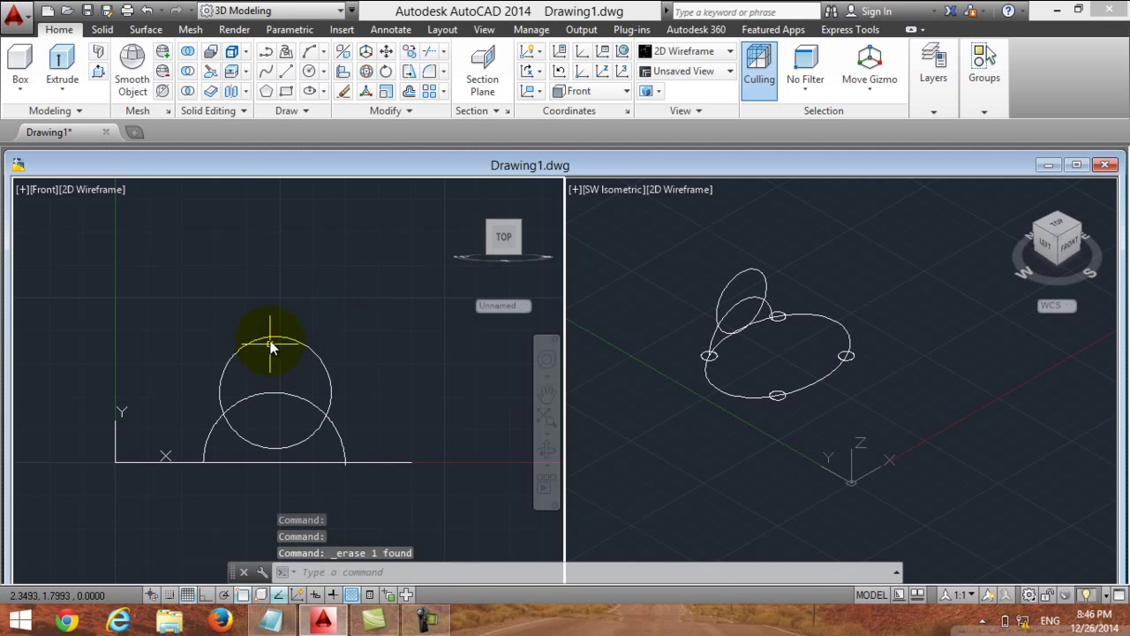
# - Stack a large circle on the upper circle's top point, then a smaller circle on top of it
pyautogui.click(308, 71)
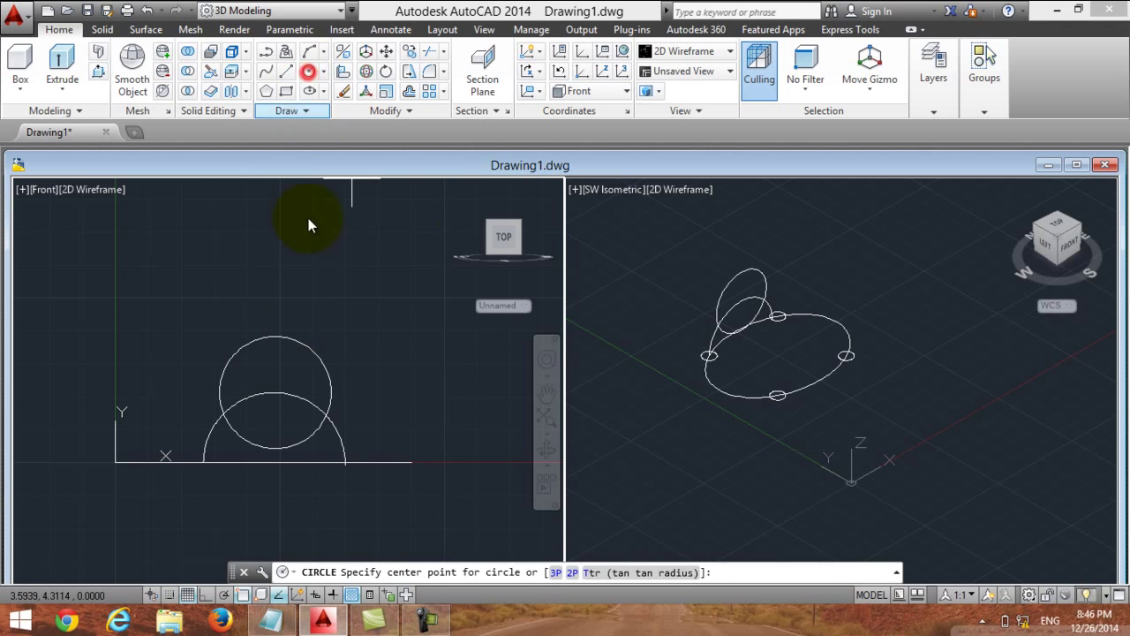
pyautogui.click(276, 338)
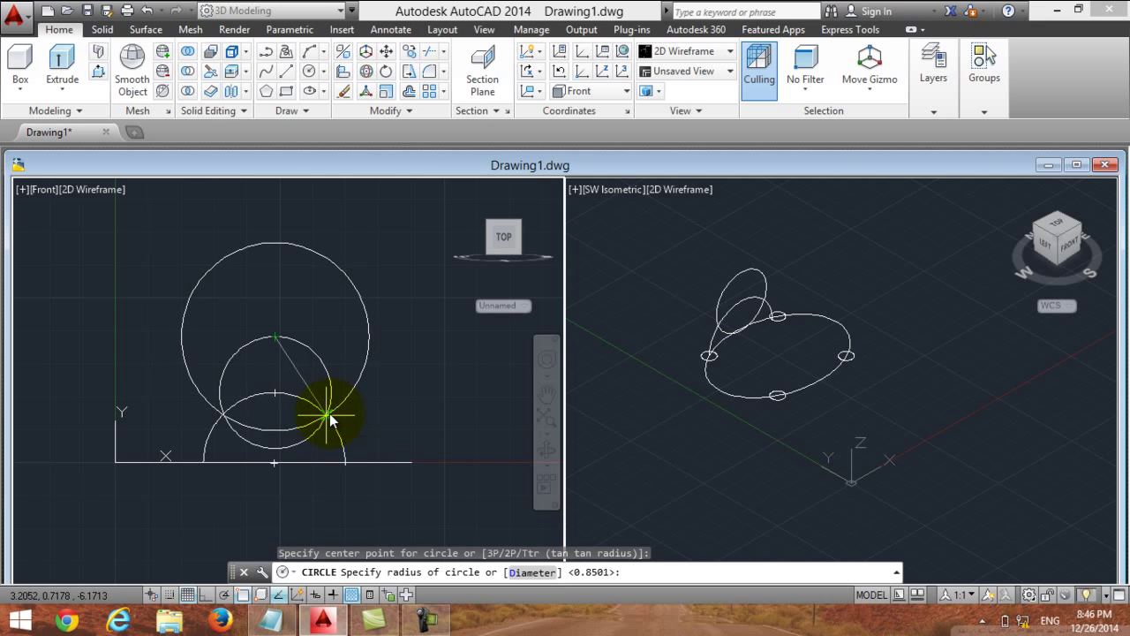
pyautogui.click(330, 414)
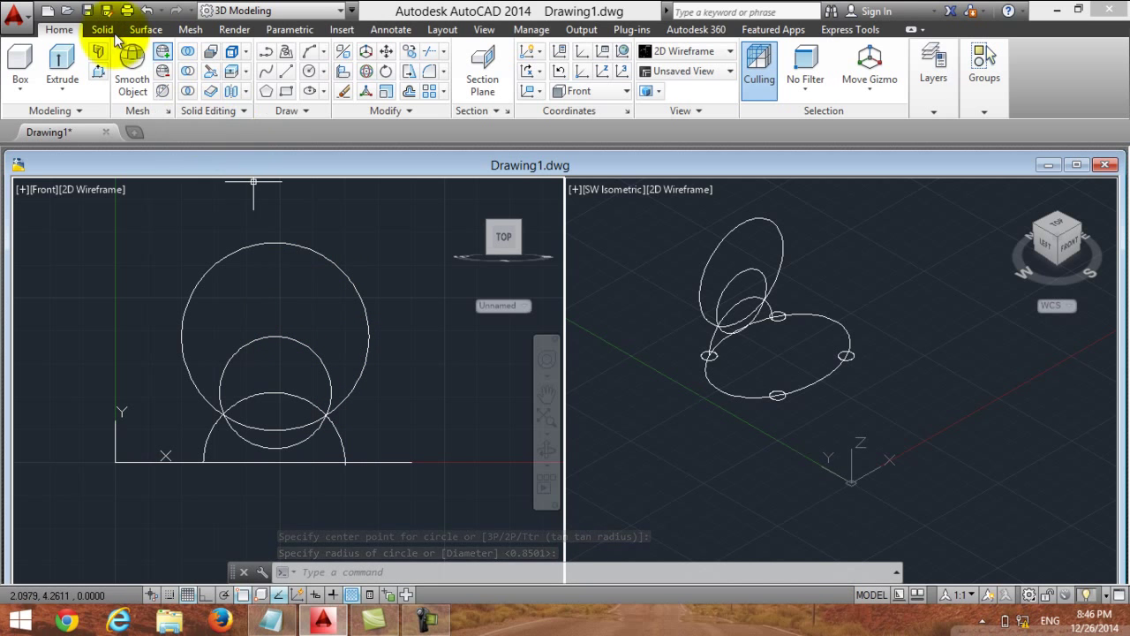
pyautogui.click(308, 70)
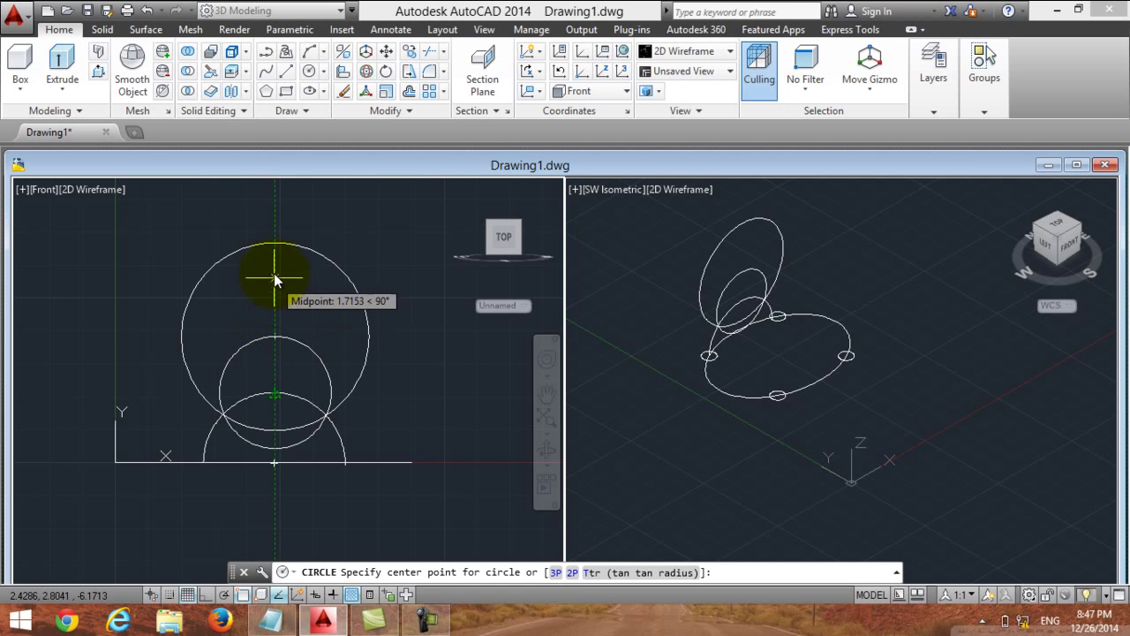
pyautogui.click(276, 242)
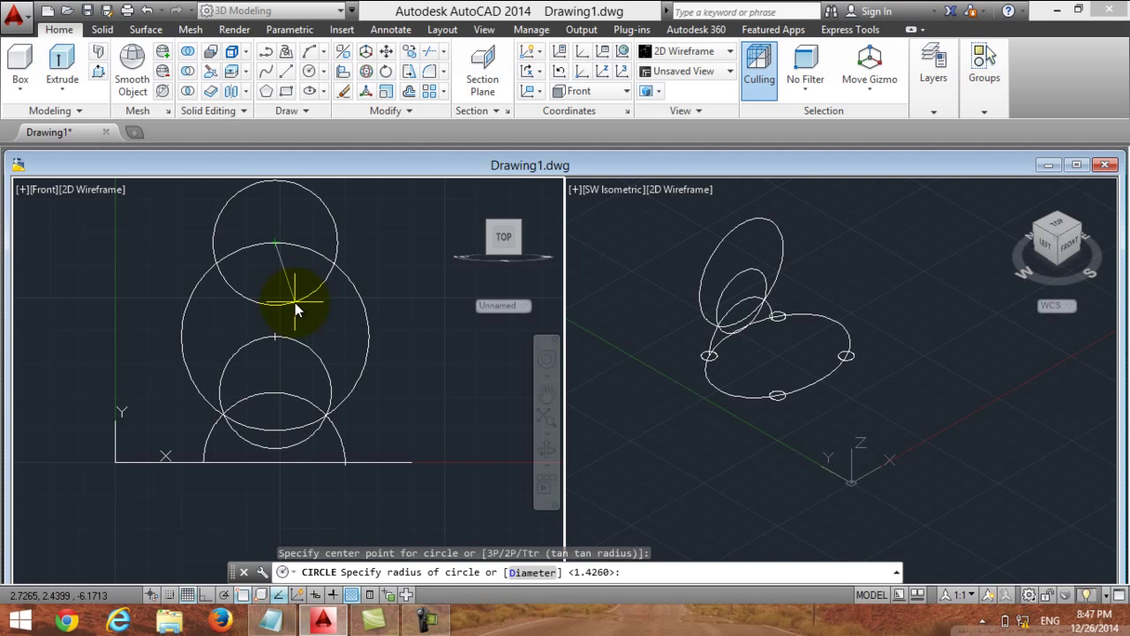
pyautogui.click(294, 301)
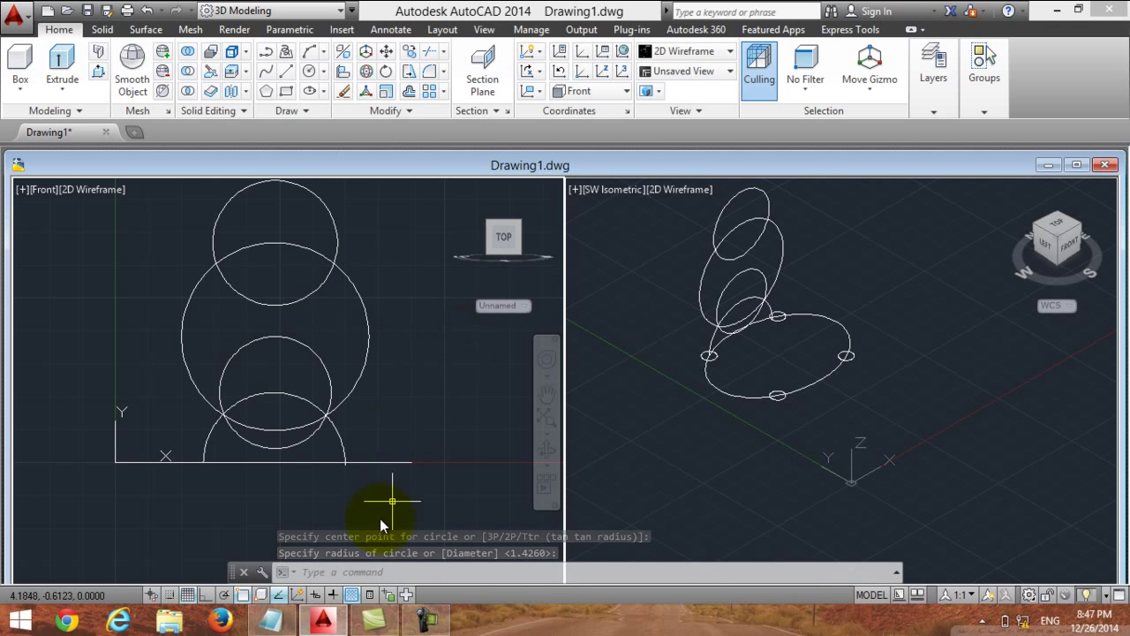
# - Replace the old Notepad note with 'now click on EXTRUDE' and highlight EXTRUDE
pyautogui.moveTo(271, 619)
pyautogui.click(297, 598)
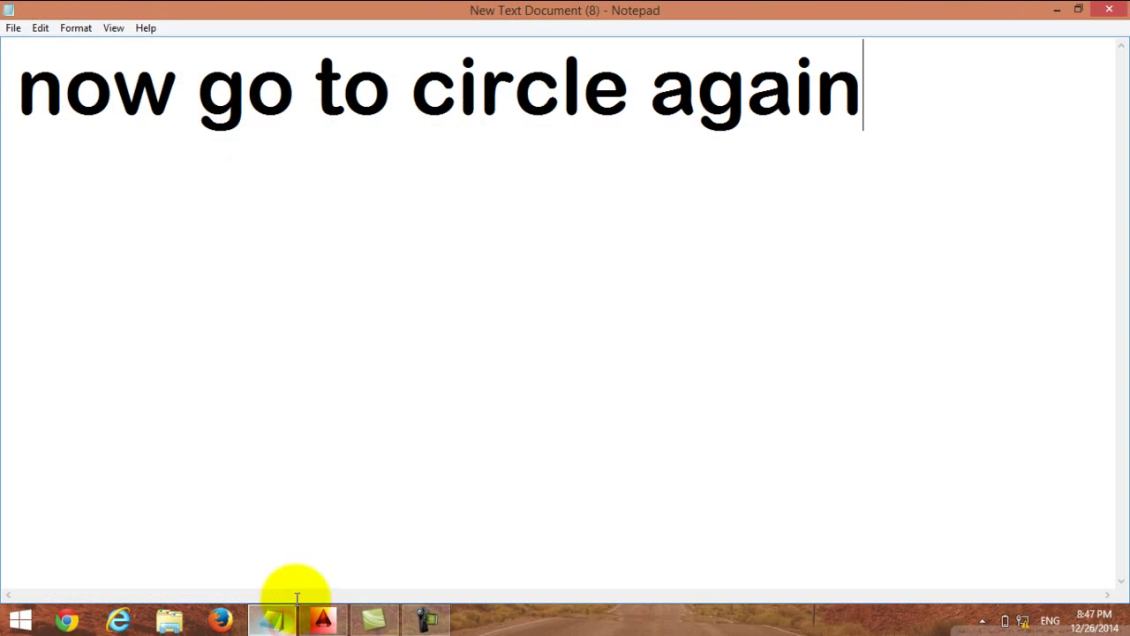
pyautogui.moveTo(936, 104); pyautogui.dragTo(3, 91)
pyautogui.write('n')
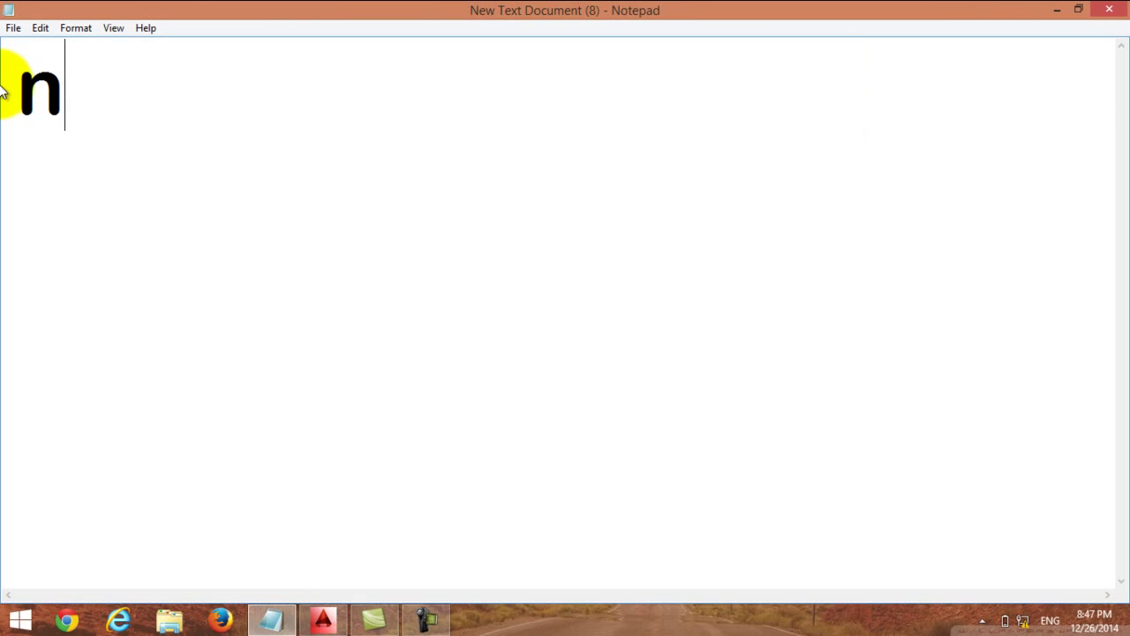
pyautogui.write('ow click ')
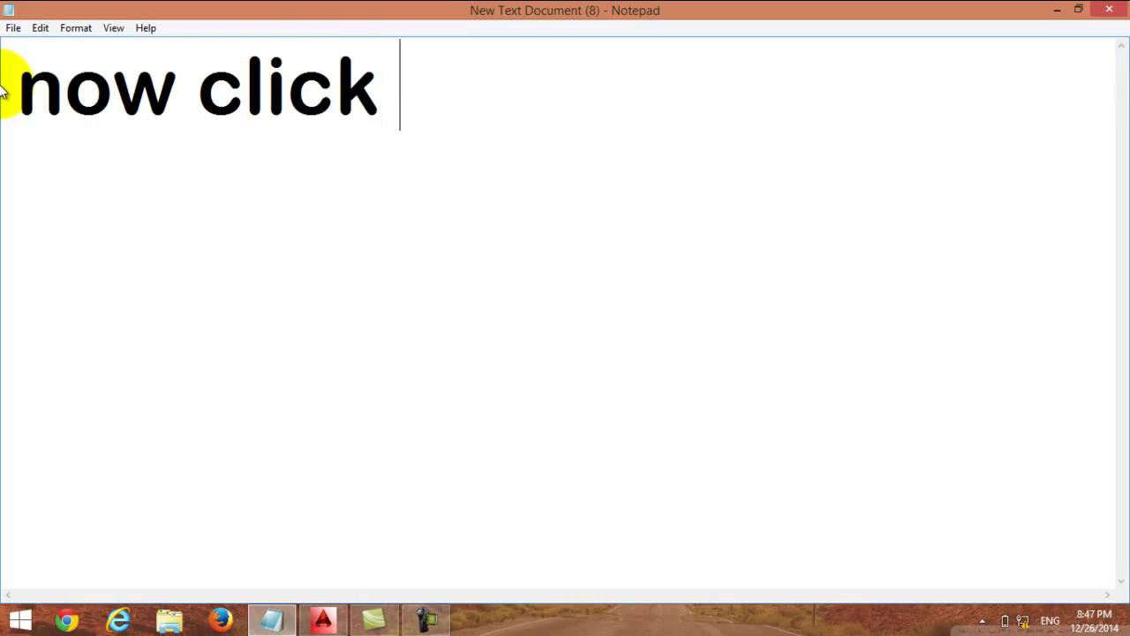
pyautogui.write('on EX')
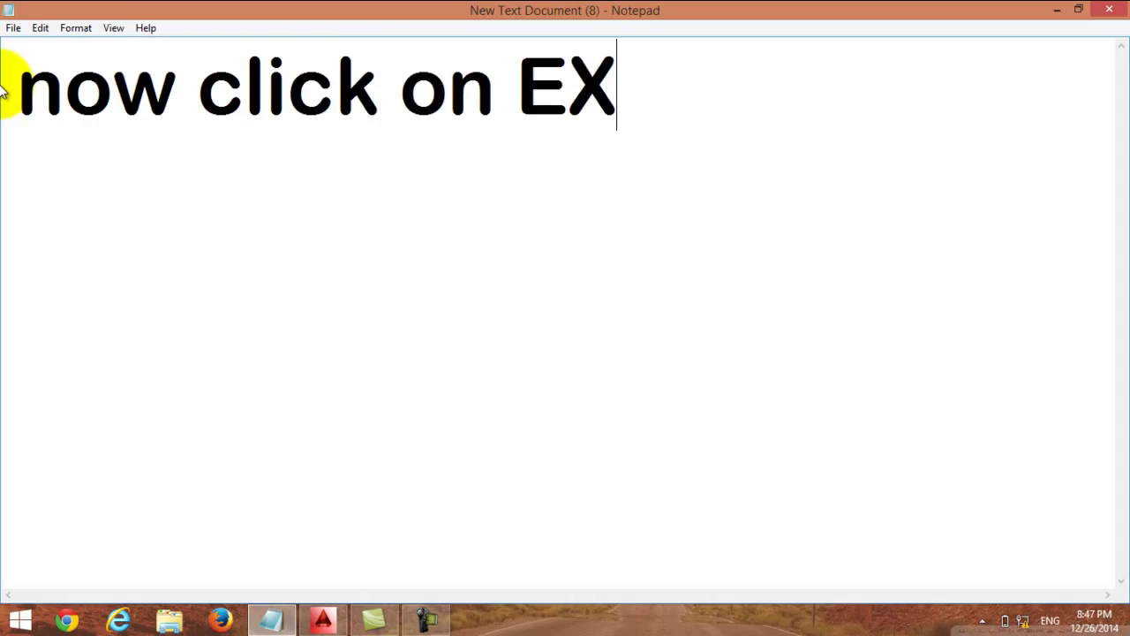
pyautogui.write('TRUD')
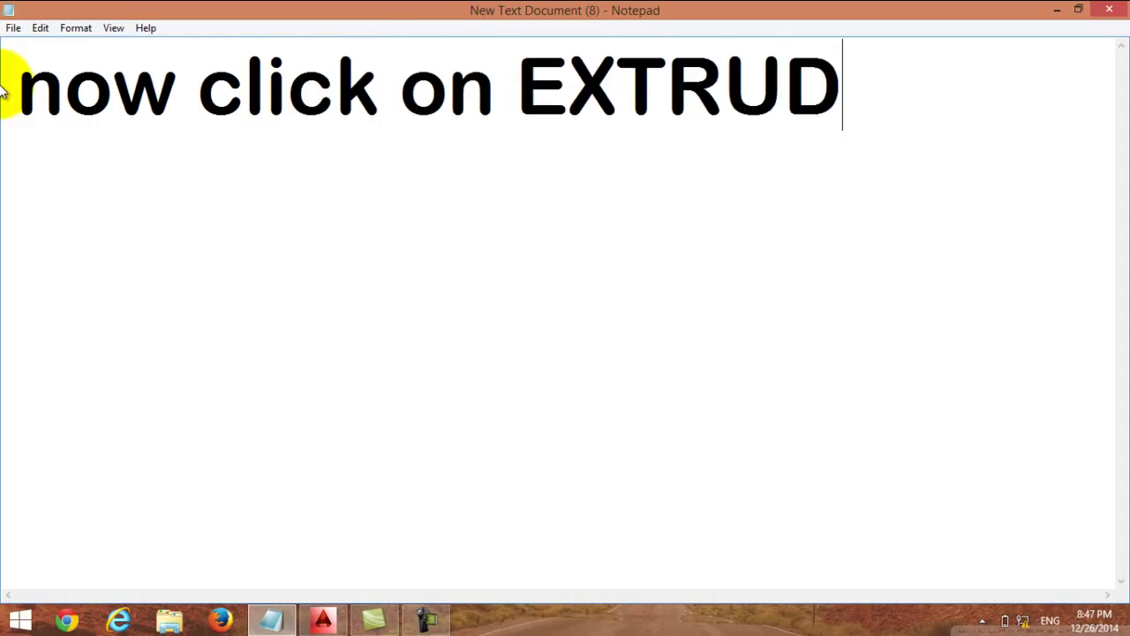
pyautogui.write('E')
pyautogui.moveTo(982, 71)
pyautogui.mouseDown()
pyautogui.moveTo(724, 101)
pyautogui.moveTo(517, 101)
pyautogui.mouseUp()
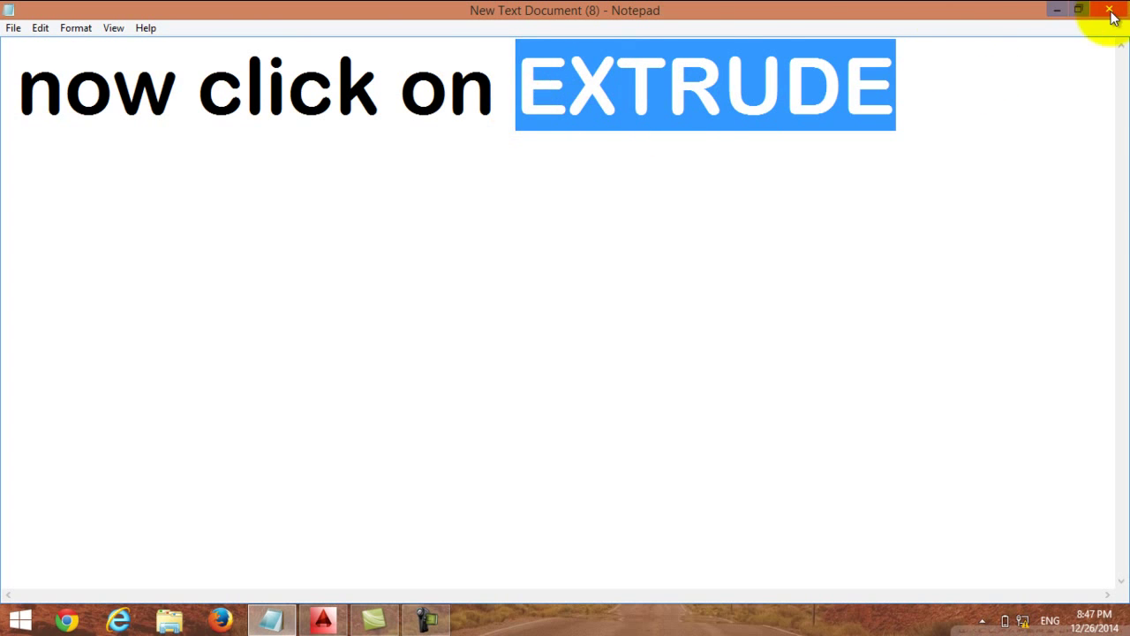
pyautogui.click(1055, 11)
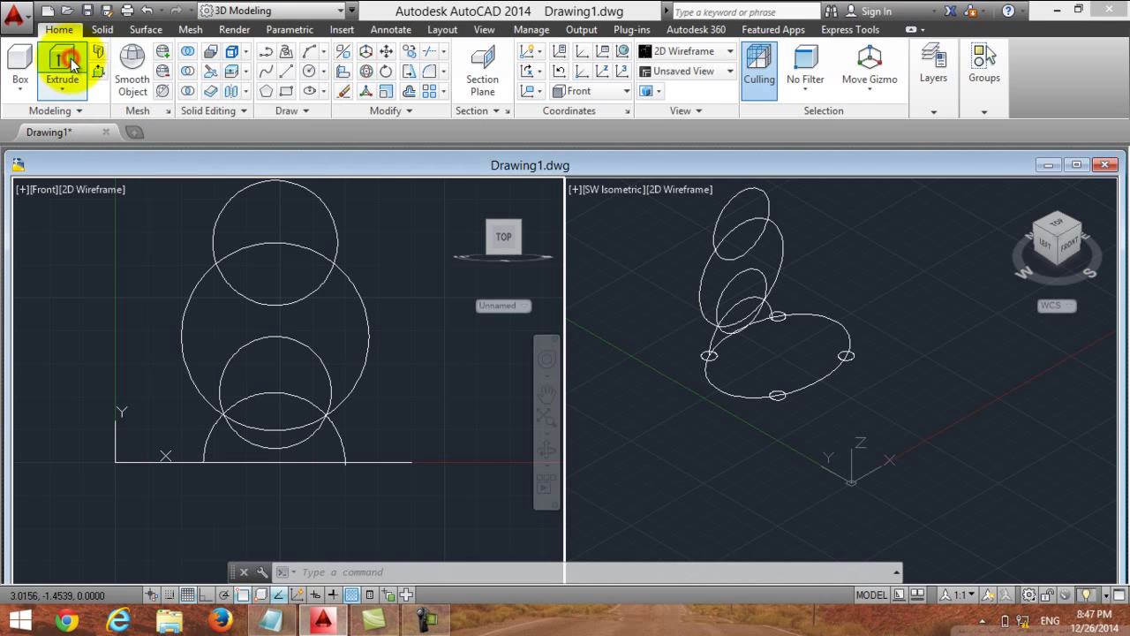
# - Add the second line 'and click on that 4 circles' to the notes
pyautogui.click(270, 621)
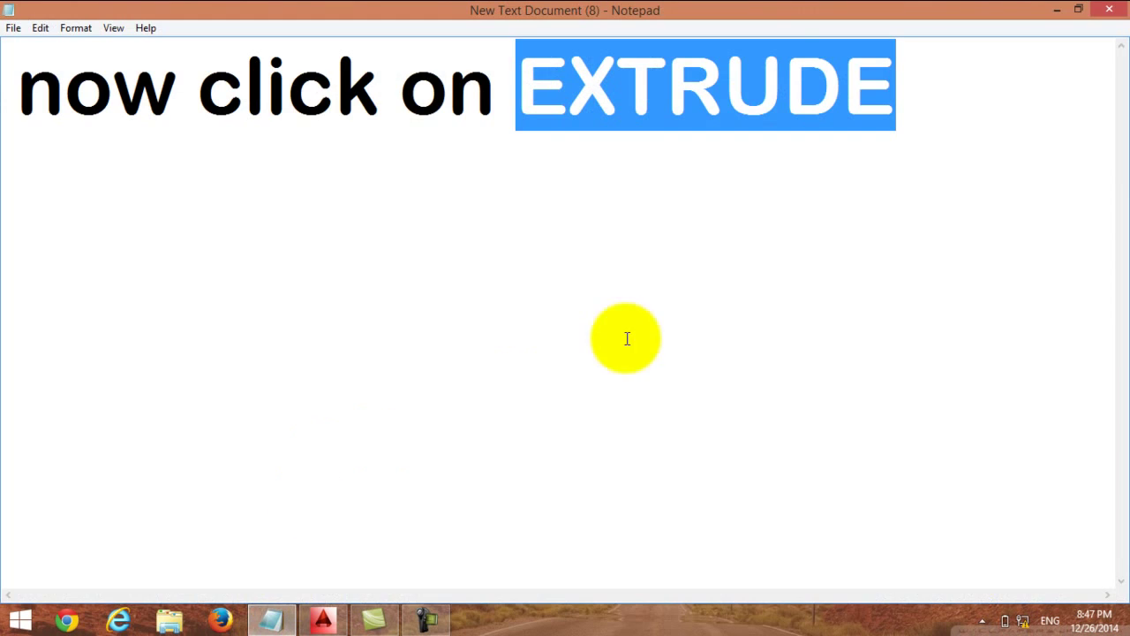
pyautogui.click(949, 119)
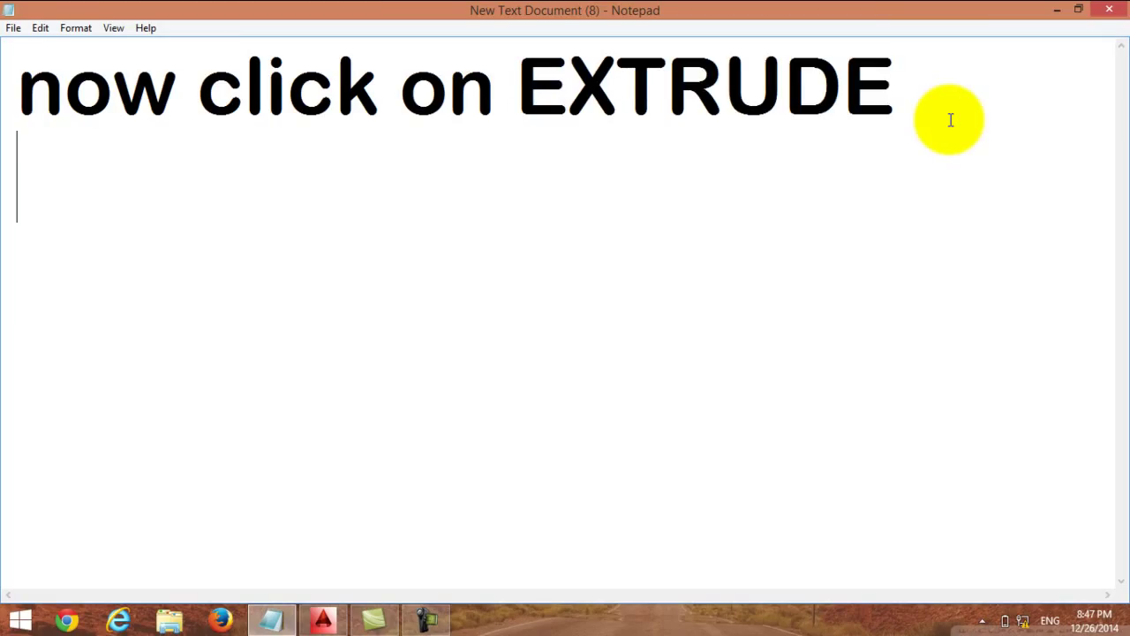
pyautogui.write('and ')
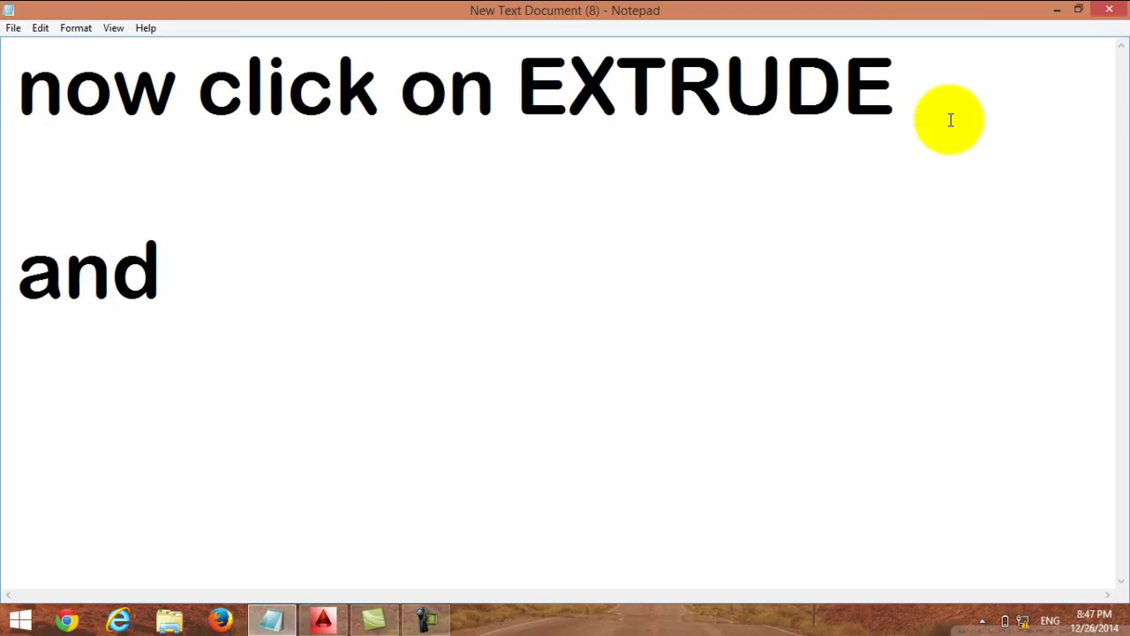
pyautogui.write('click on ')
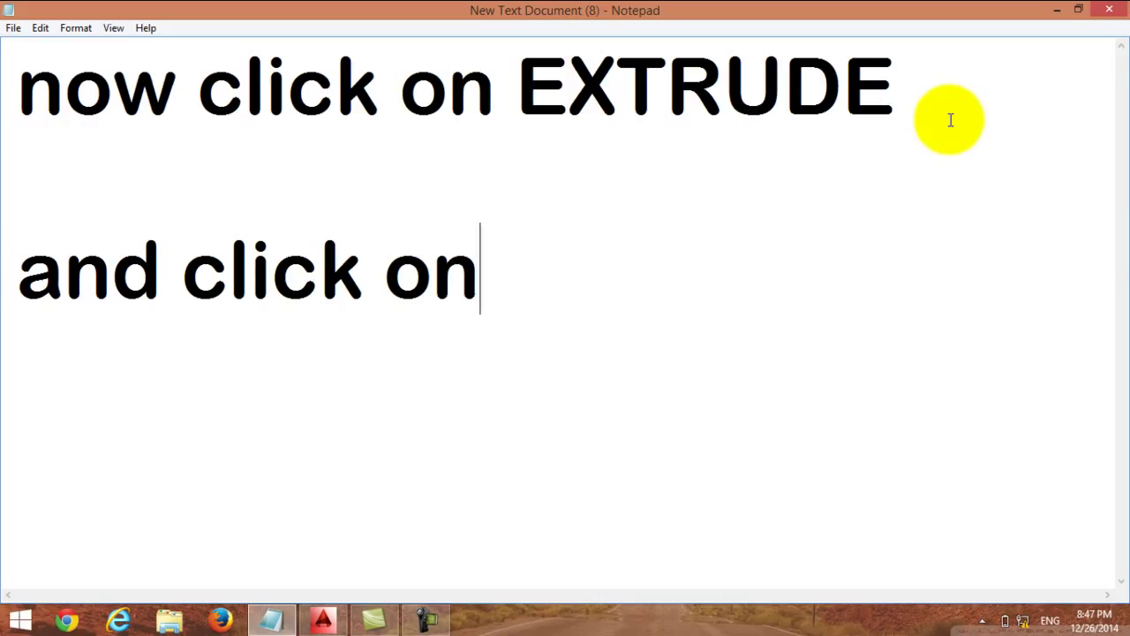
pyautogui.write('that ')
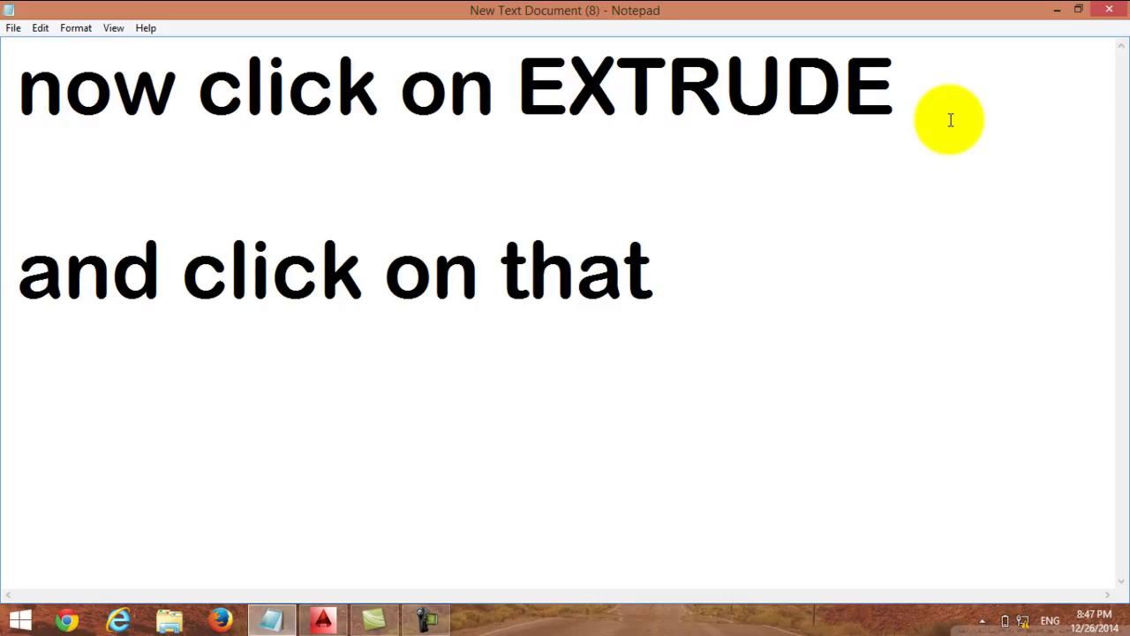
pyautogui.write('4 c')
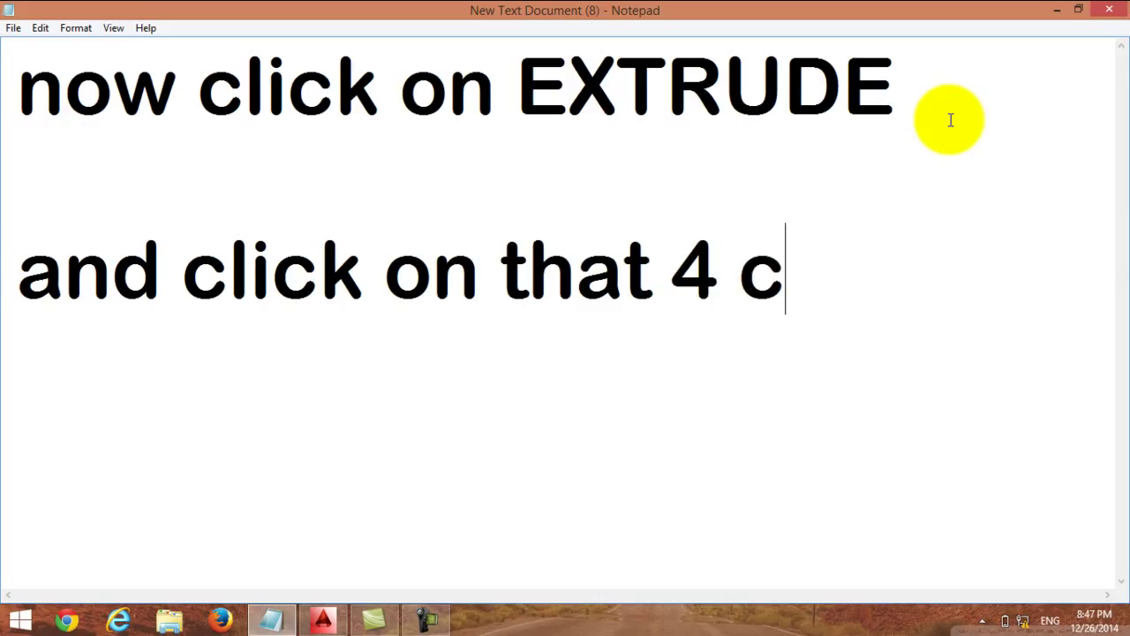
pyautogui.write('ircles')
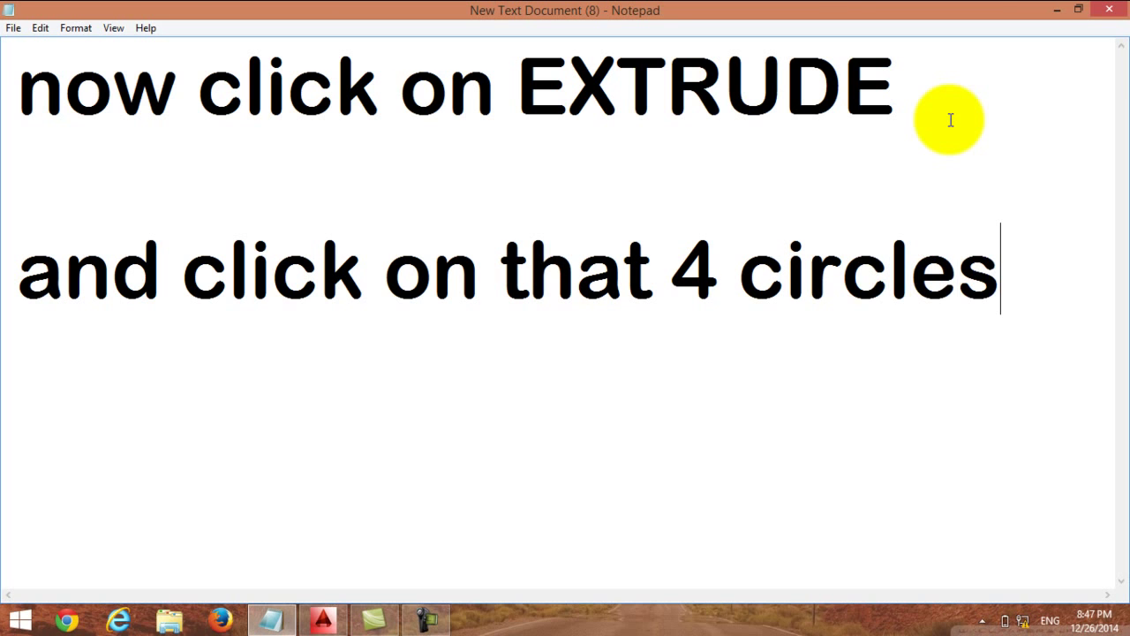
pyautogui.click(1057, 9)
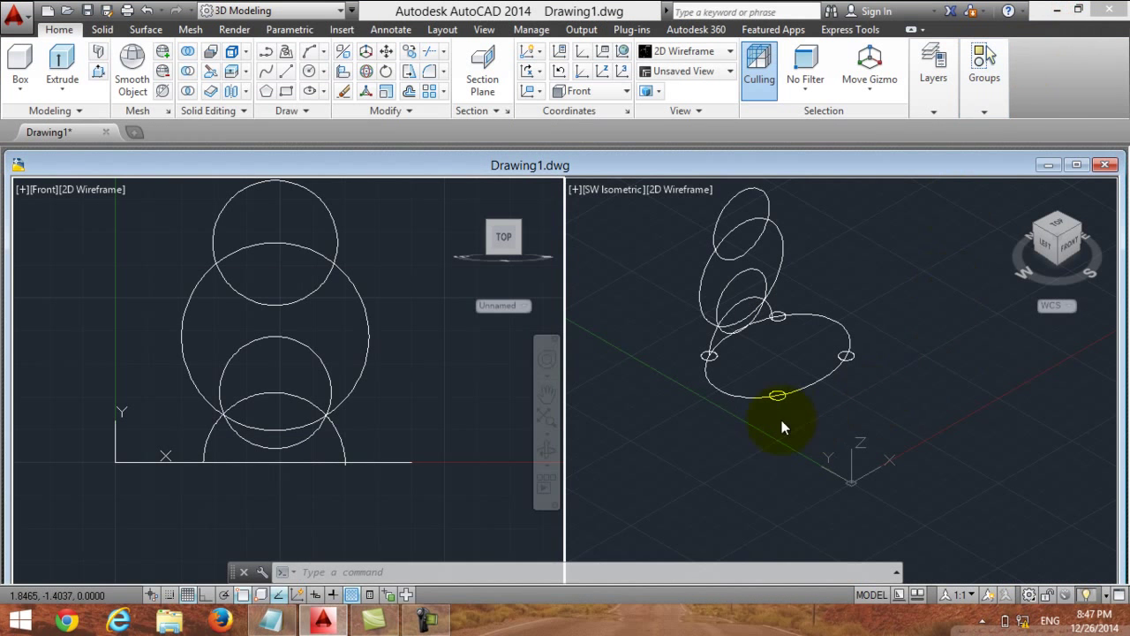
# - Run Extrude in the isometric viewport and select the four small leg circles
pyautogui.click(651, 303)
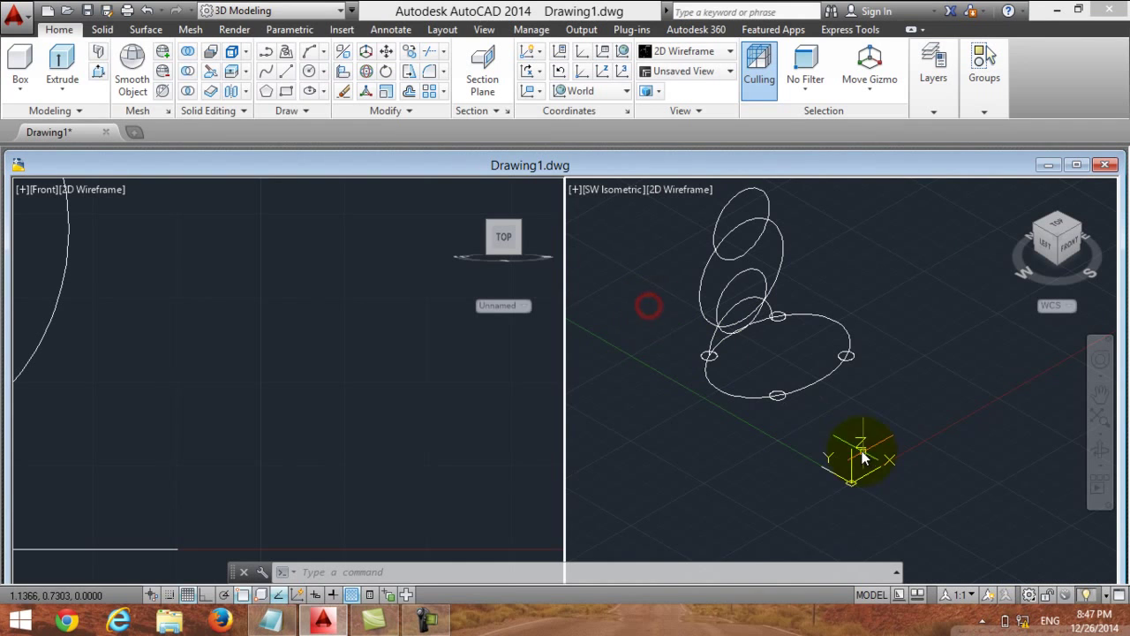
pyautogui.click(61, 60)
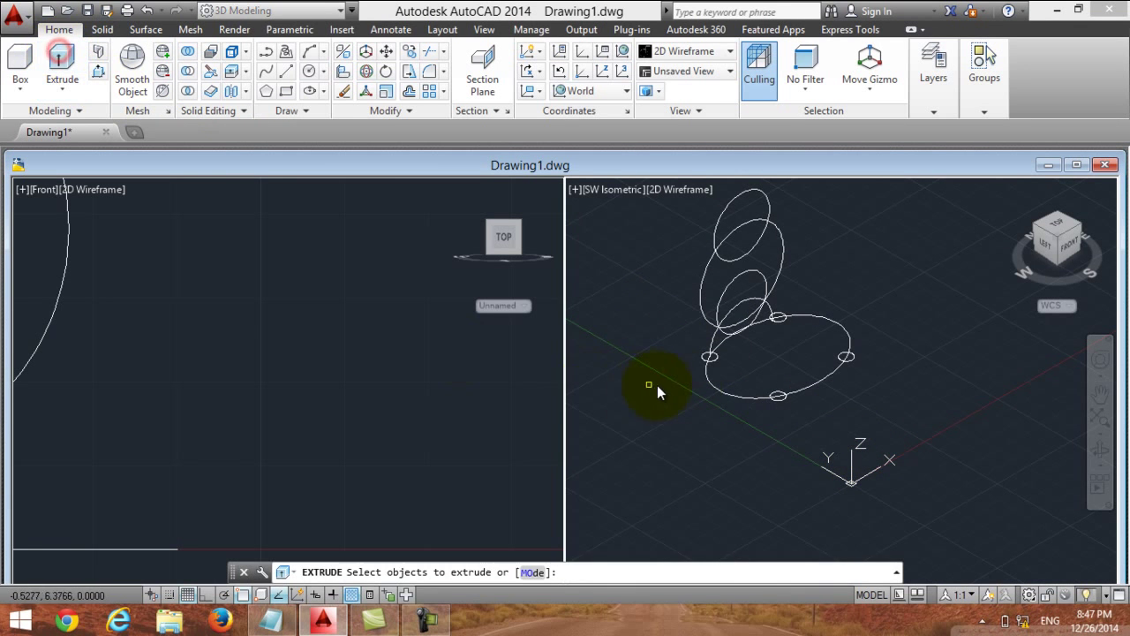
pyautogui.scroll(2, 680, 386)
pyautogui.click(833, 410)
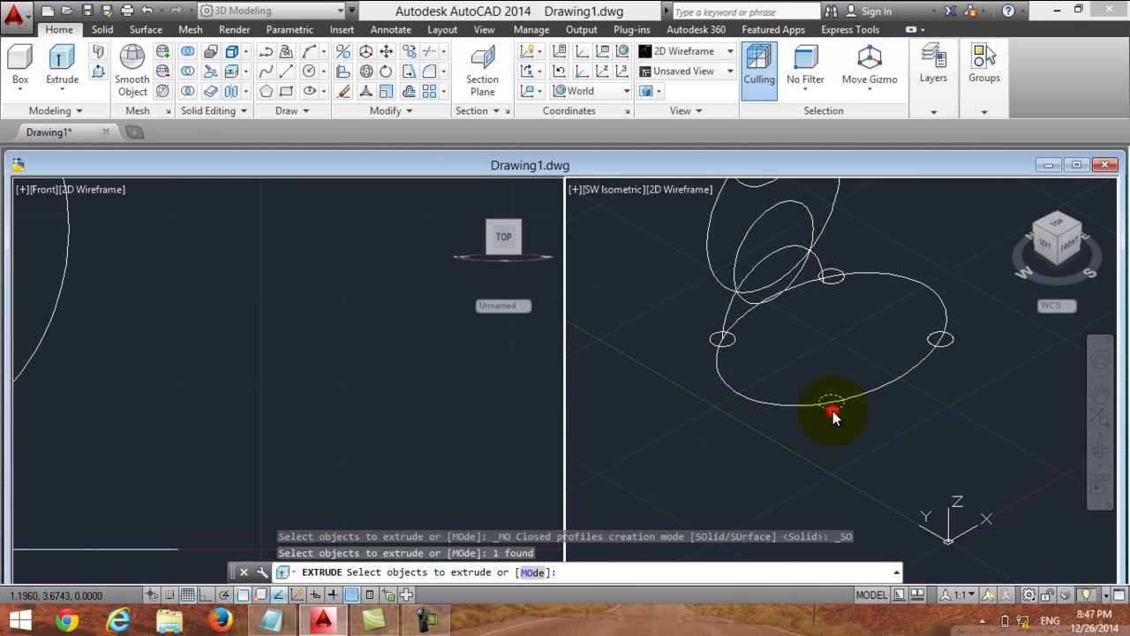
pyautogui.click(949, 347)
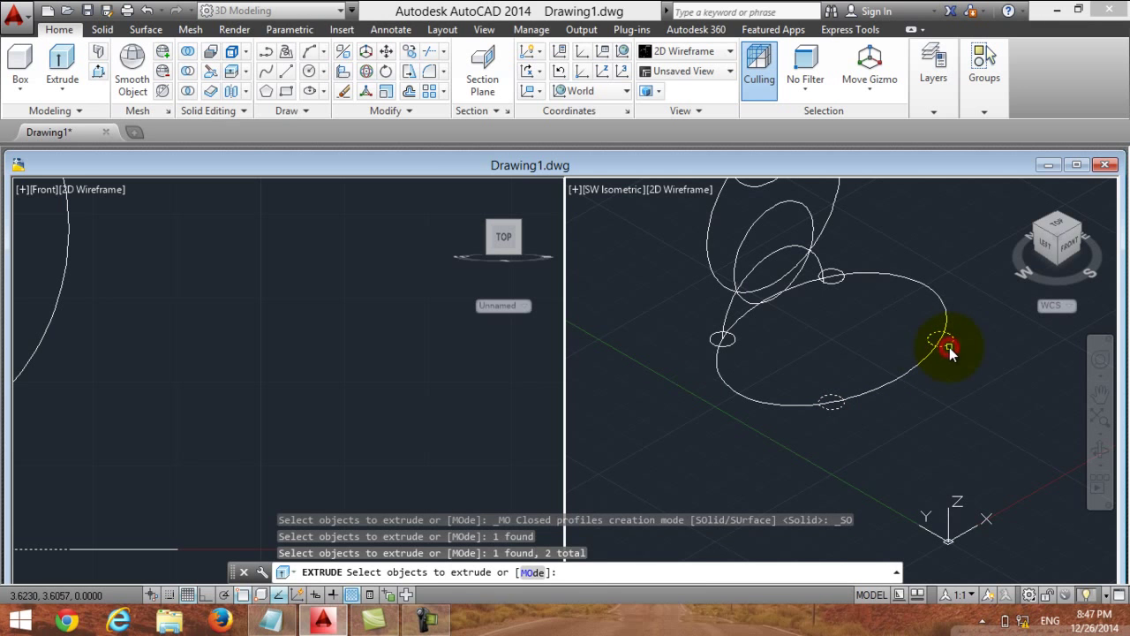
pyautogui.click(844, 284)
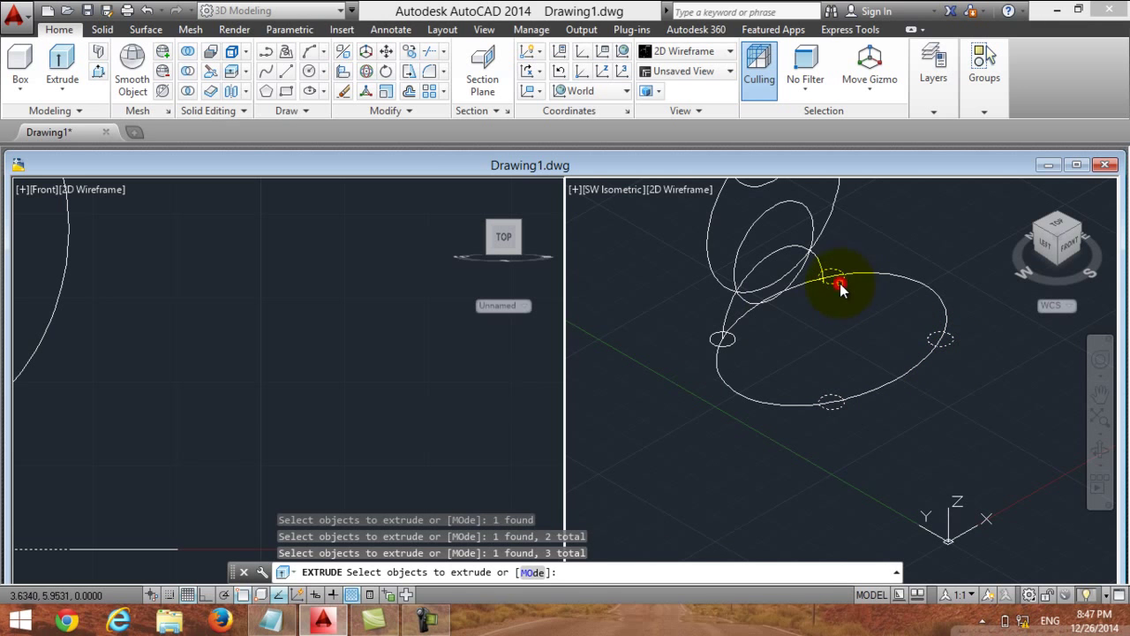
pyautogui.click(733, 346)
pyautogui.press('Return')
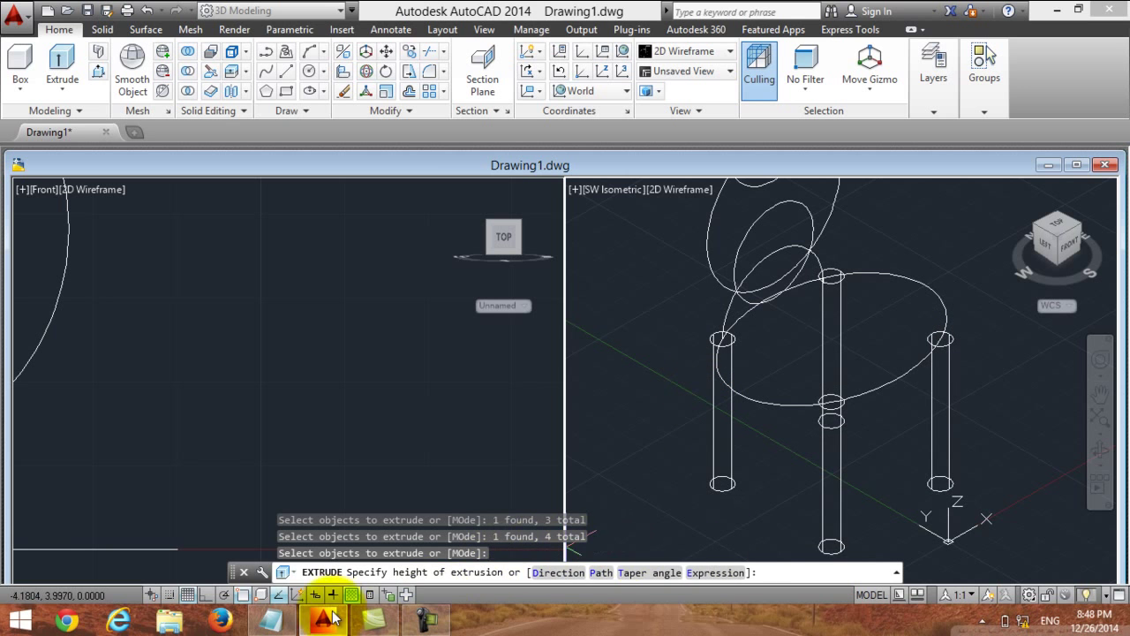
pyautogui.click(271, 620)
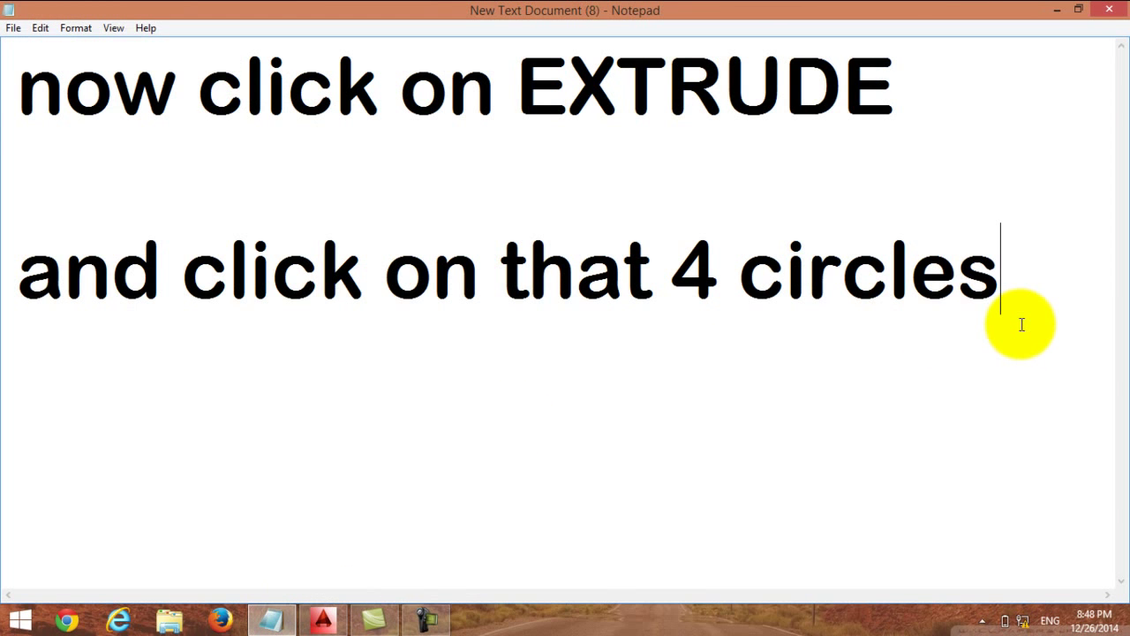
# - Write 'and press ENTER', 'and add a Value for the height' and 'and press enter again' in the notes
pyautogui.write('and')
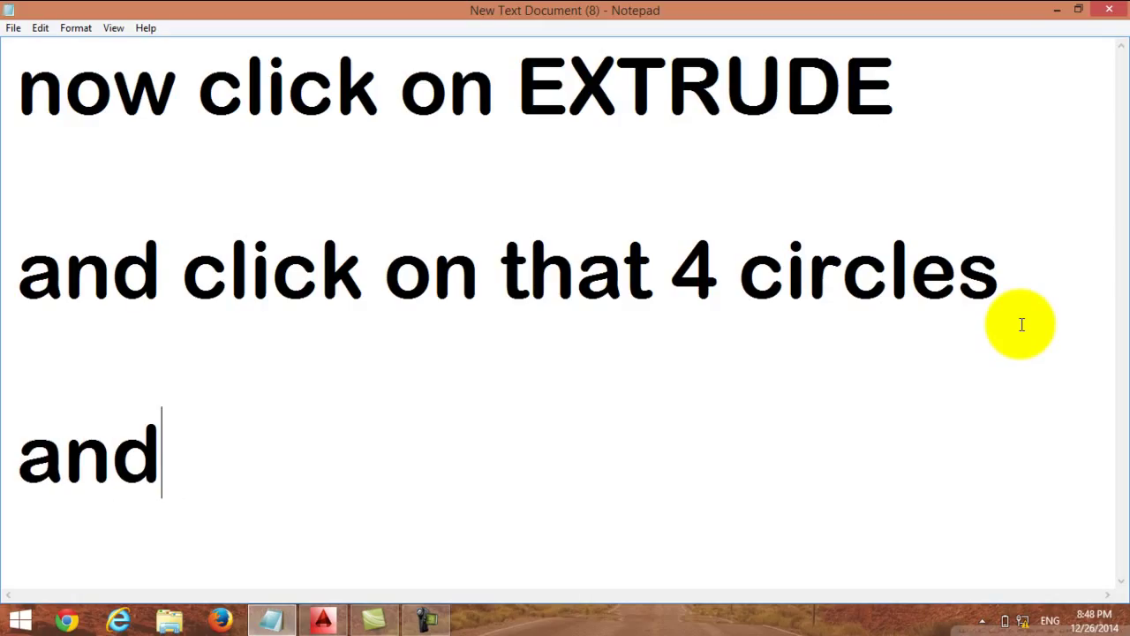
pyautogui.write(' press ')
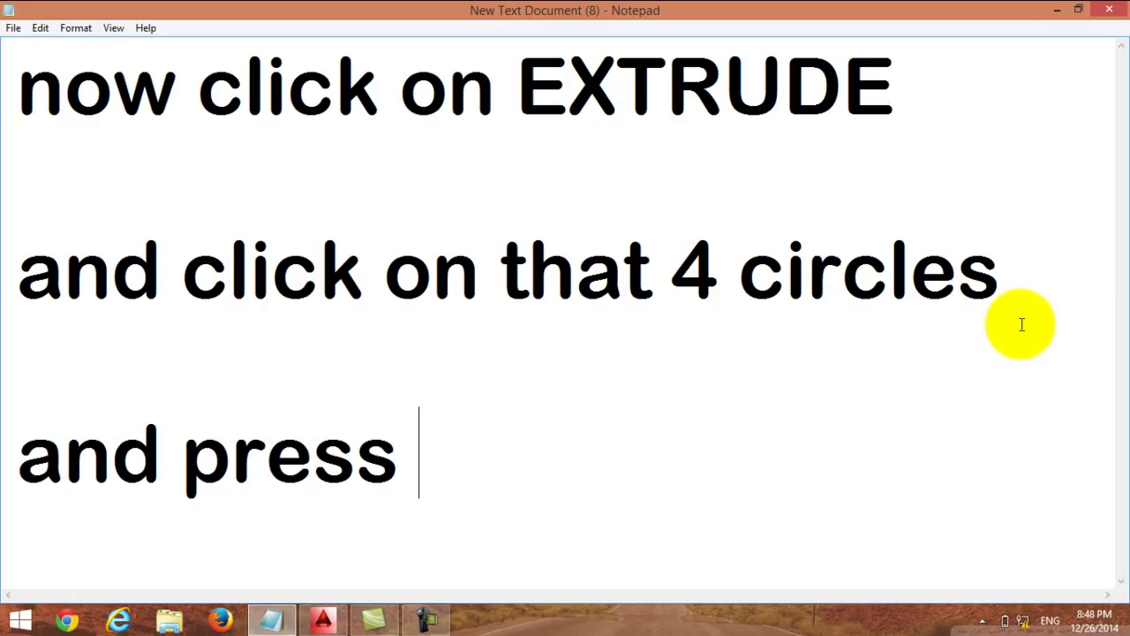
pyautogui.write('ENTER')
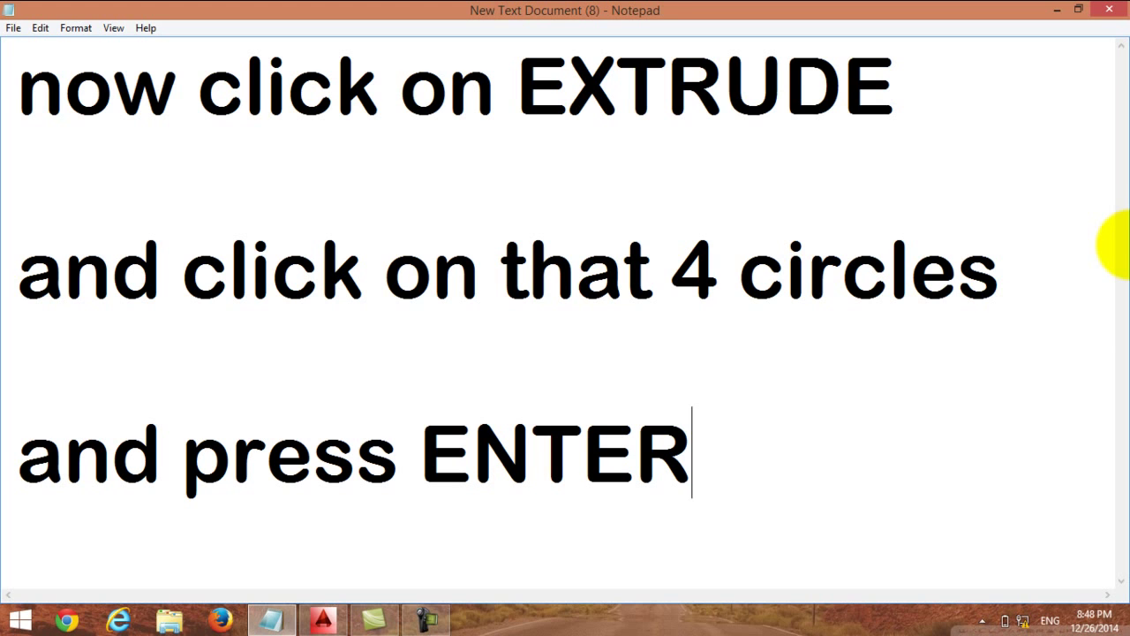
pyautogui.press('Return')
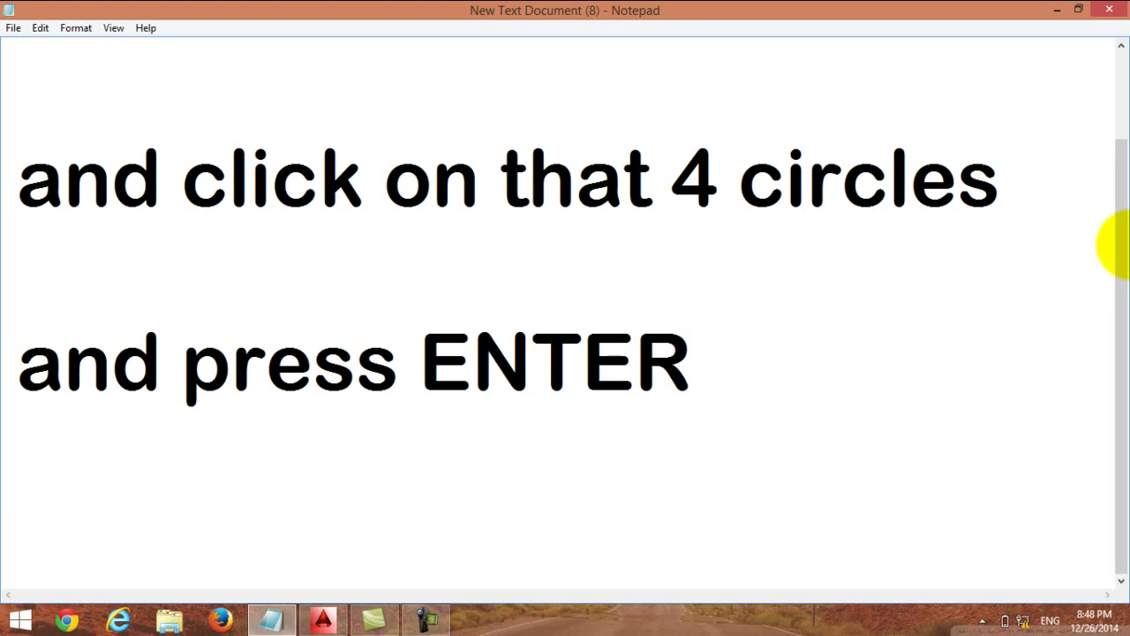
pyautogui.press('Return')
pyautogui.write('and')
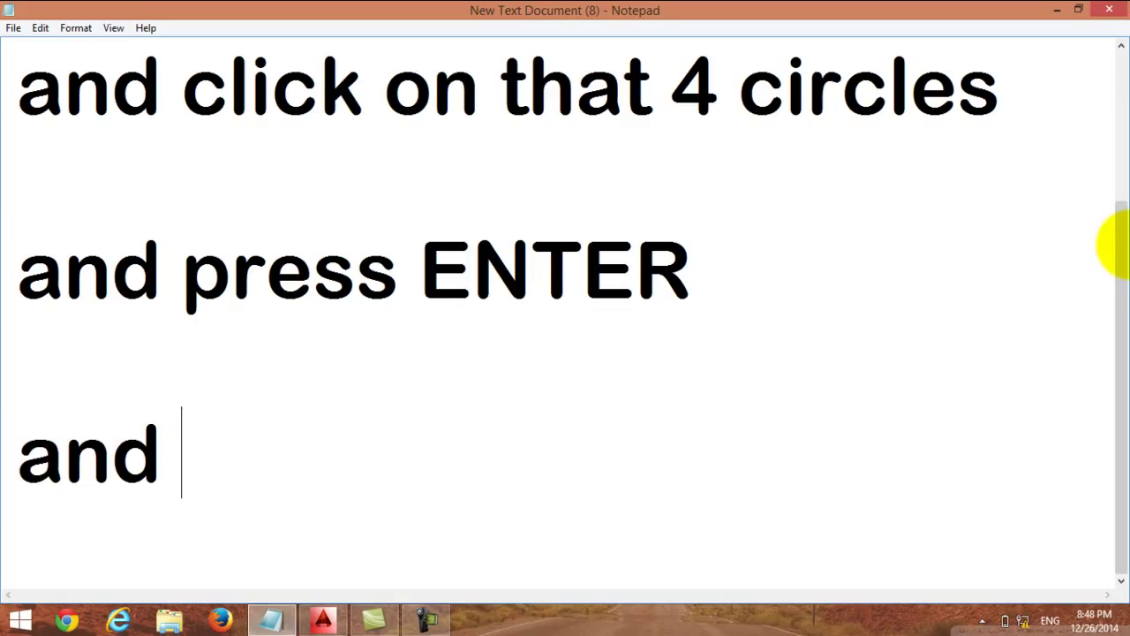
pyautogui.write('add a')
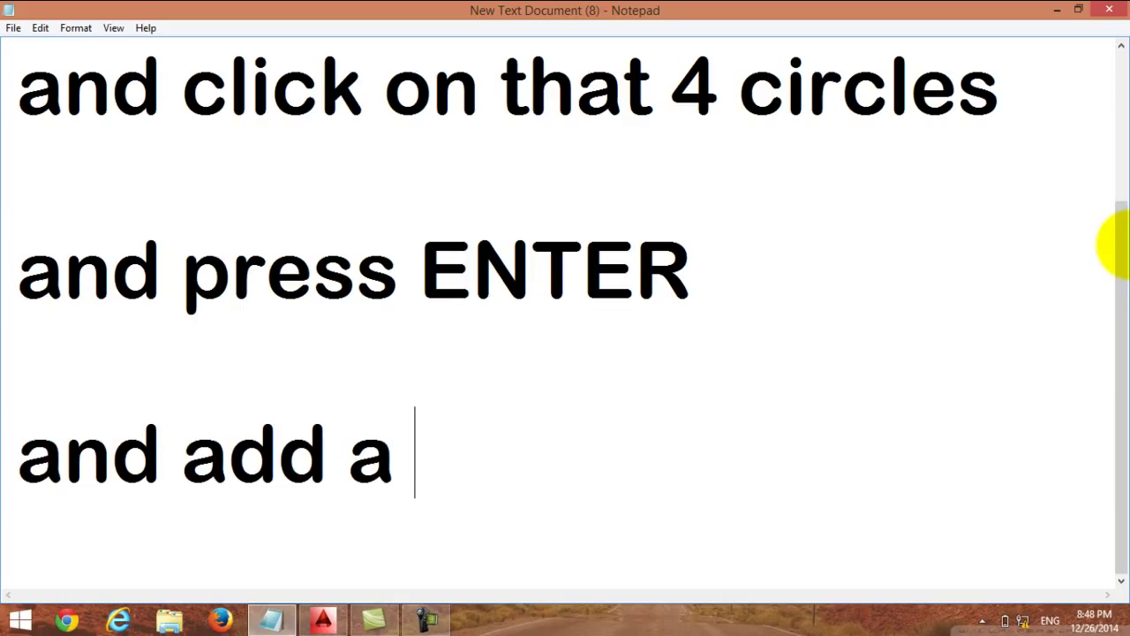
pyautogui.write('Value')
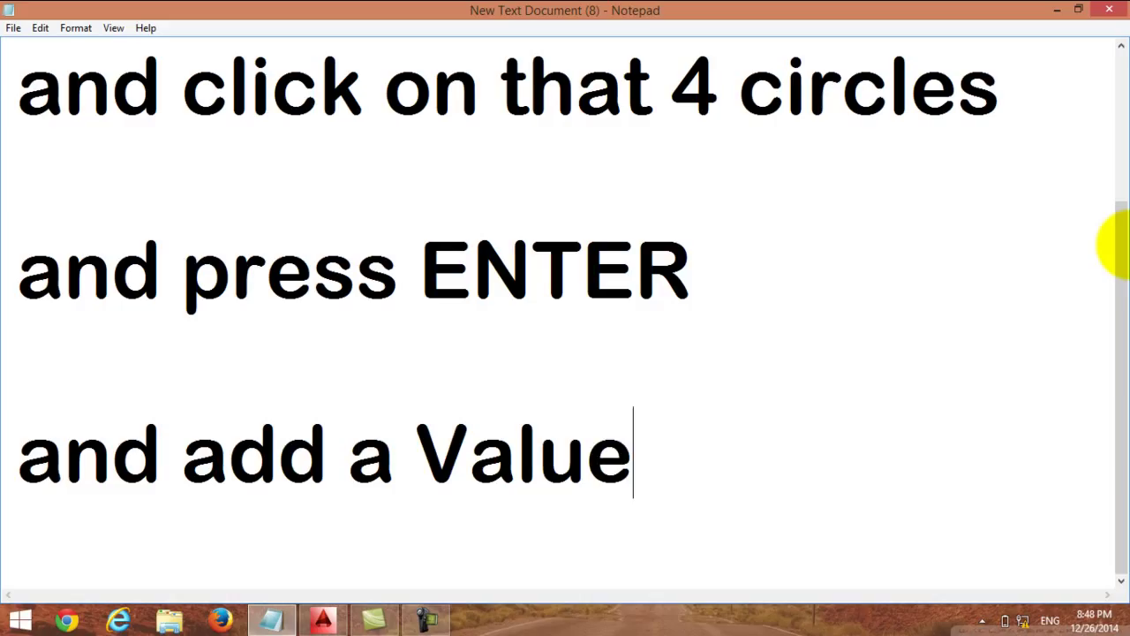
pyautogui.write(' for the')
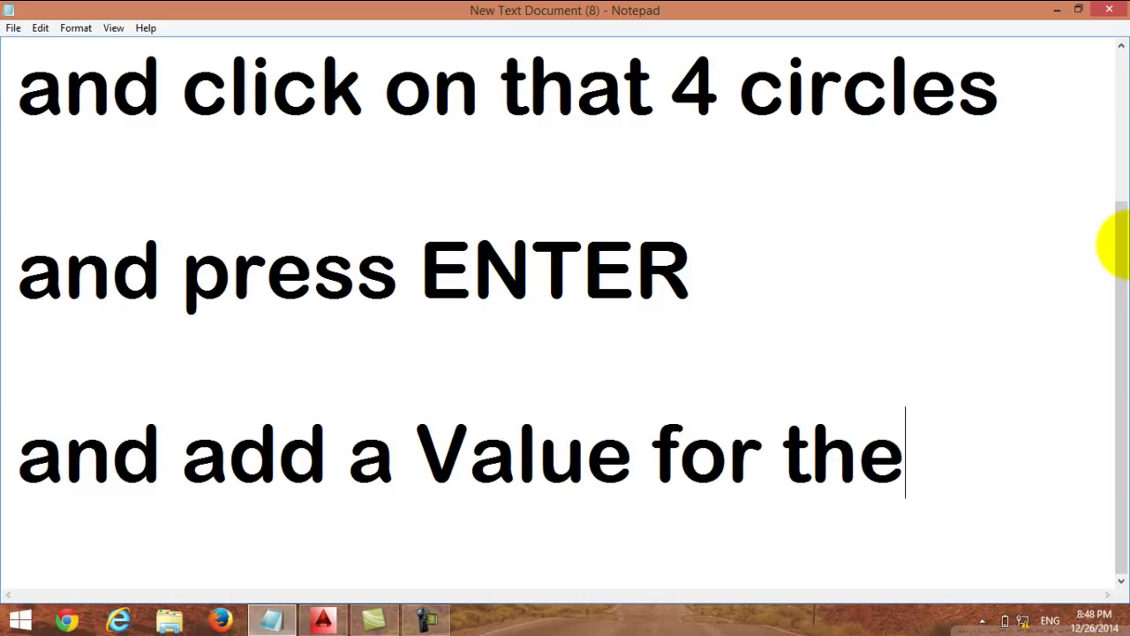
pyautogui.write(' h')
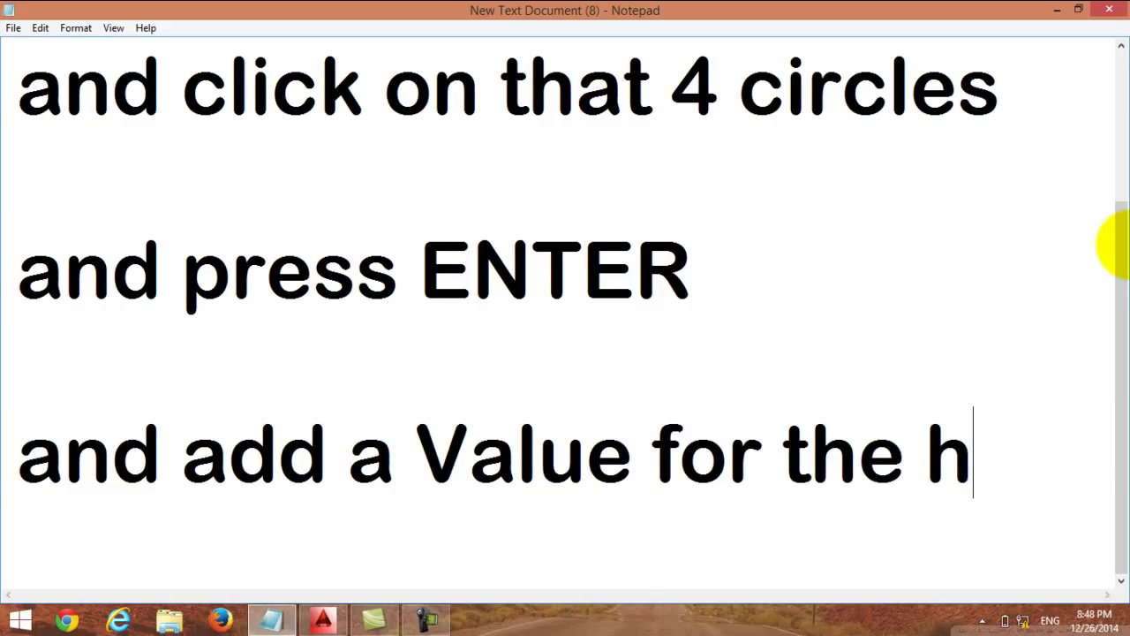
pyautogui.write('eight')
pyautogui.press('Return')
pyautogui.write('and ')
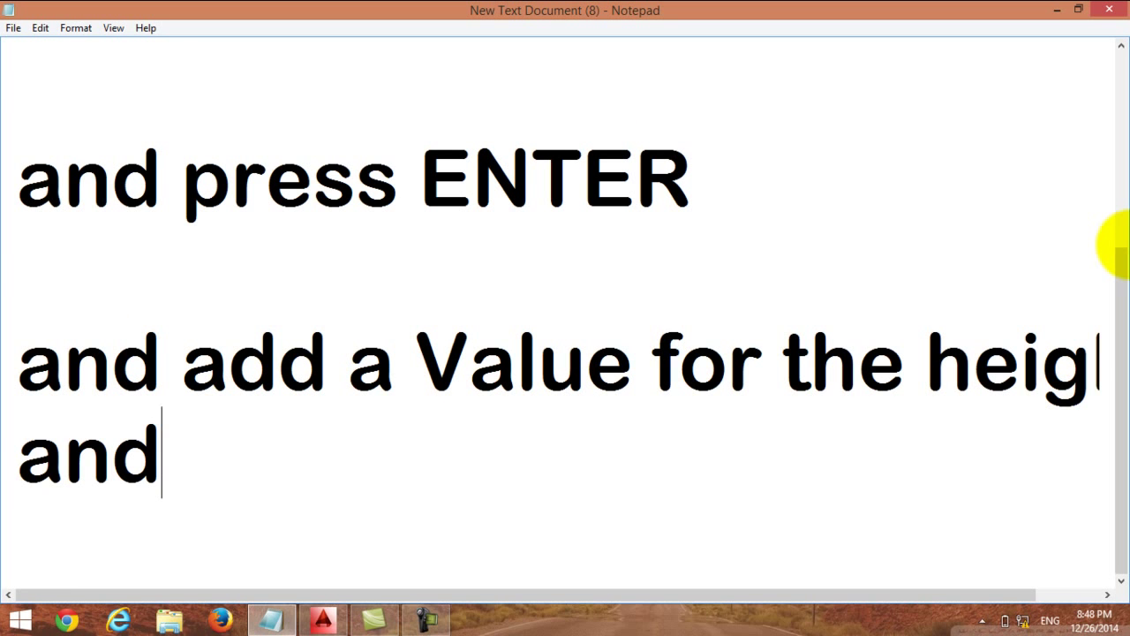
pyautogui.write('press ')
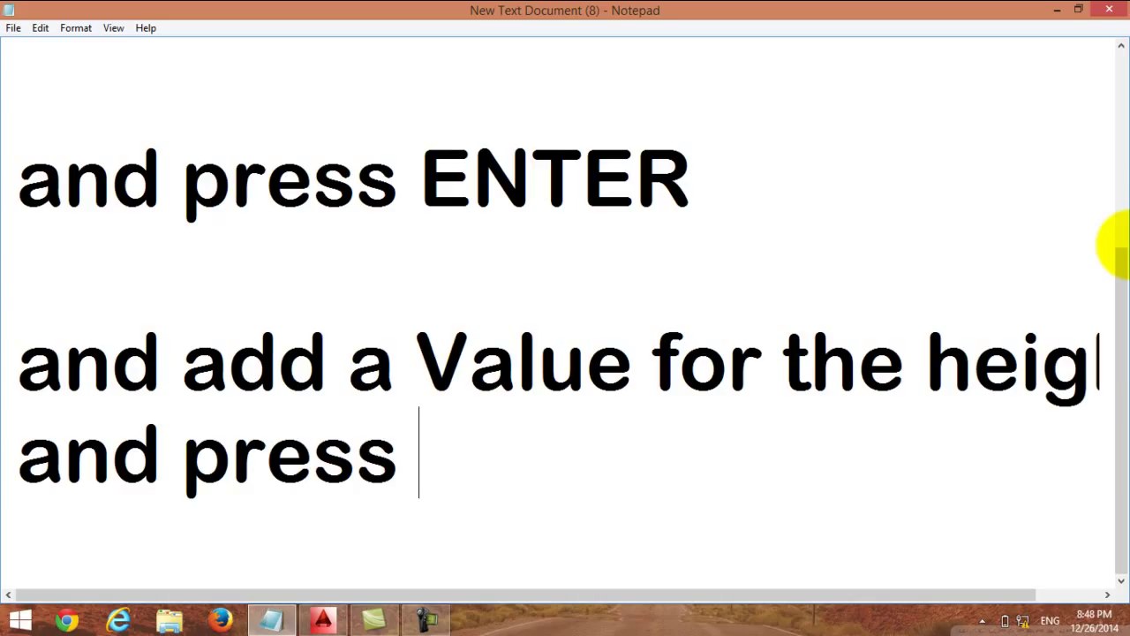
pyautogui.write('enter')
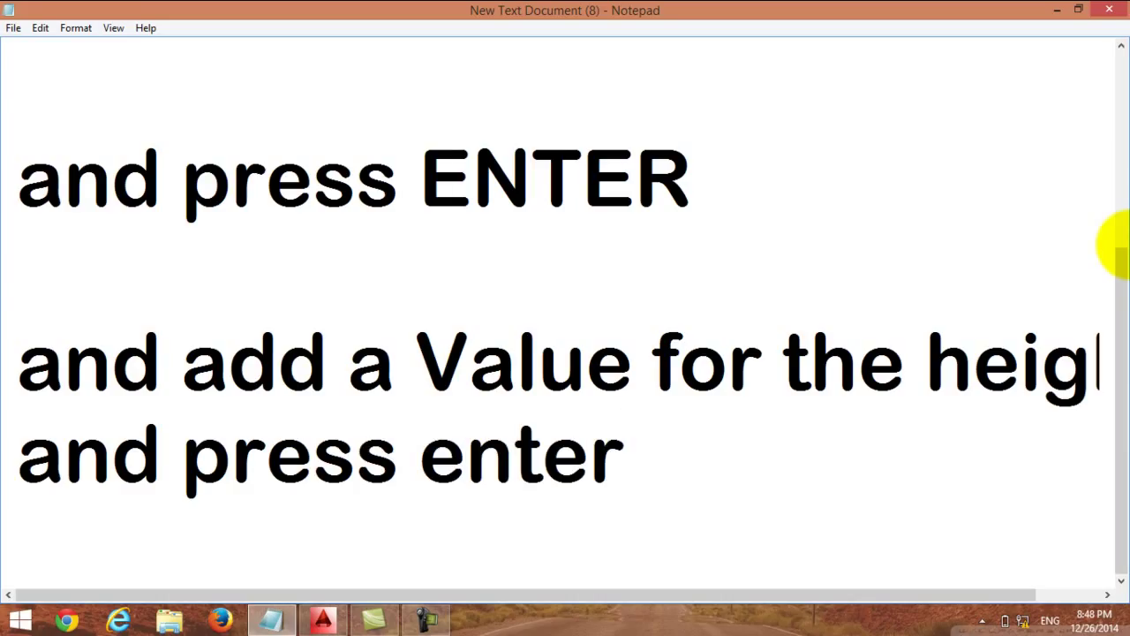
pyautogui.write(' again')
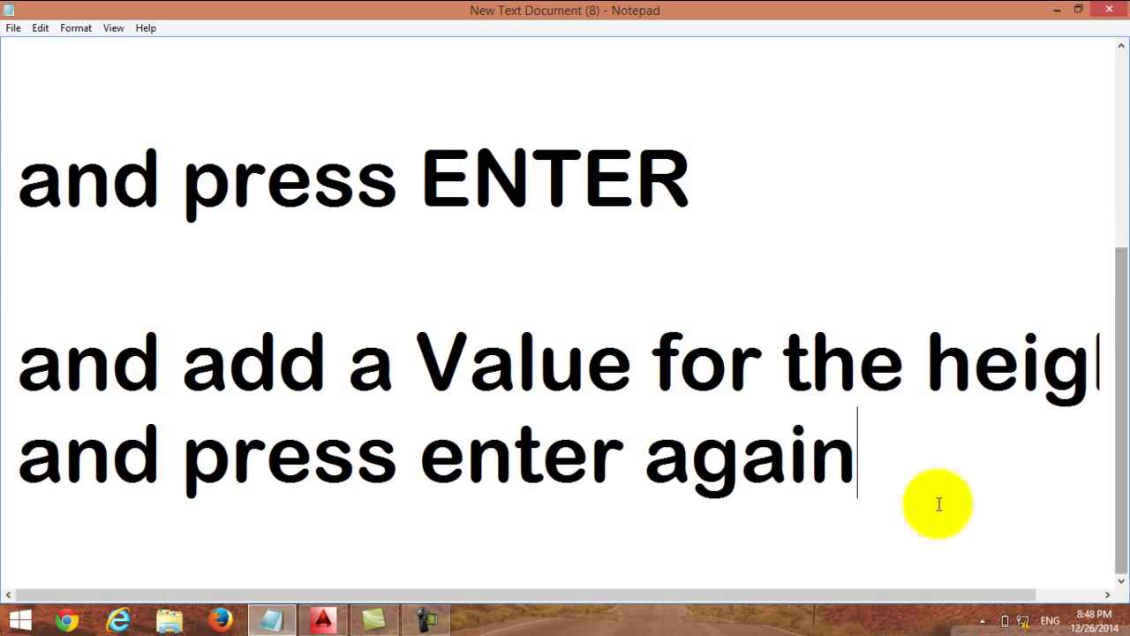
pyautogui.click(1058, 9)
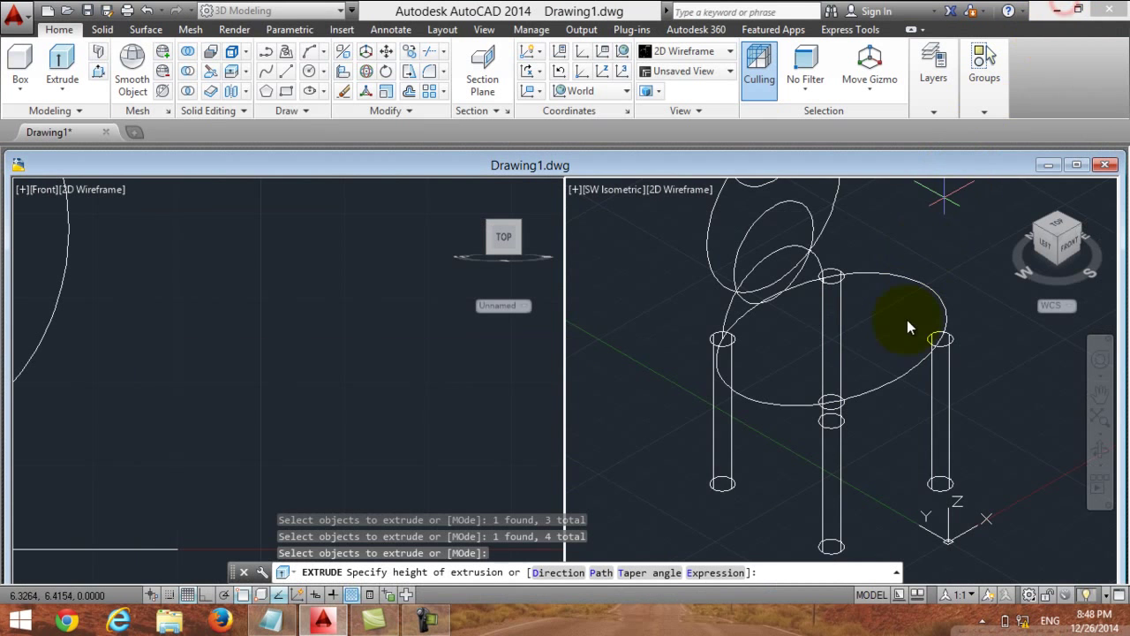
# - Set the extrusion height so the four circles become cylindrical legs below the seat
pyautogui.scroll(-2, 875, 378)
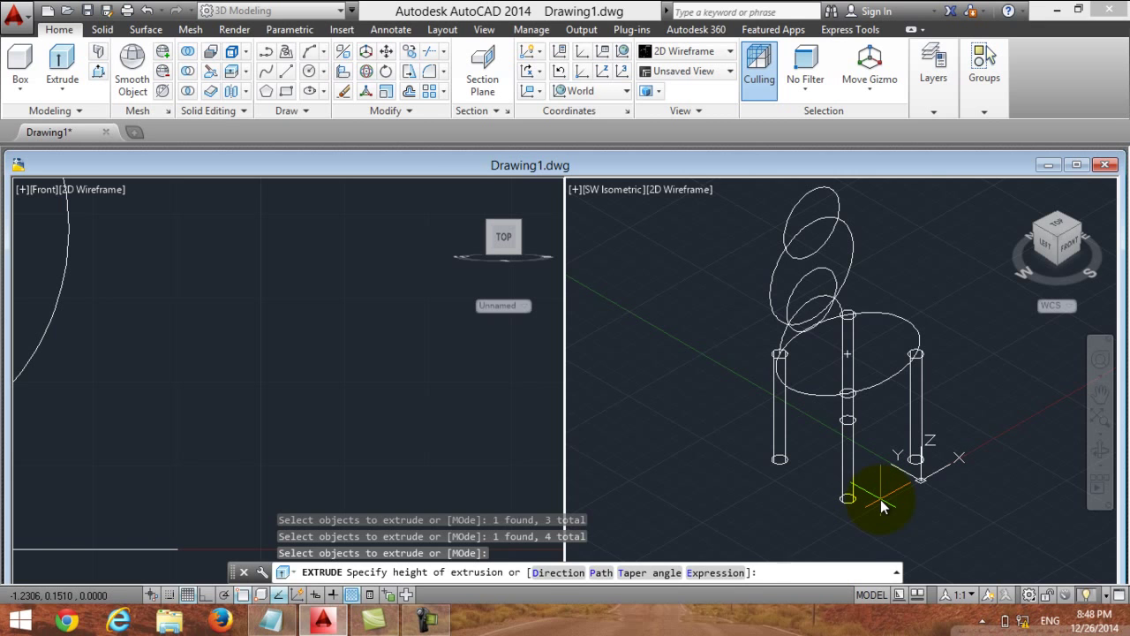
pyautogui.click(880, 499)
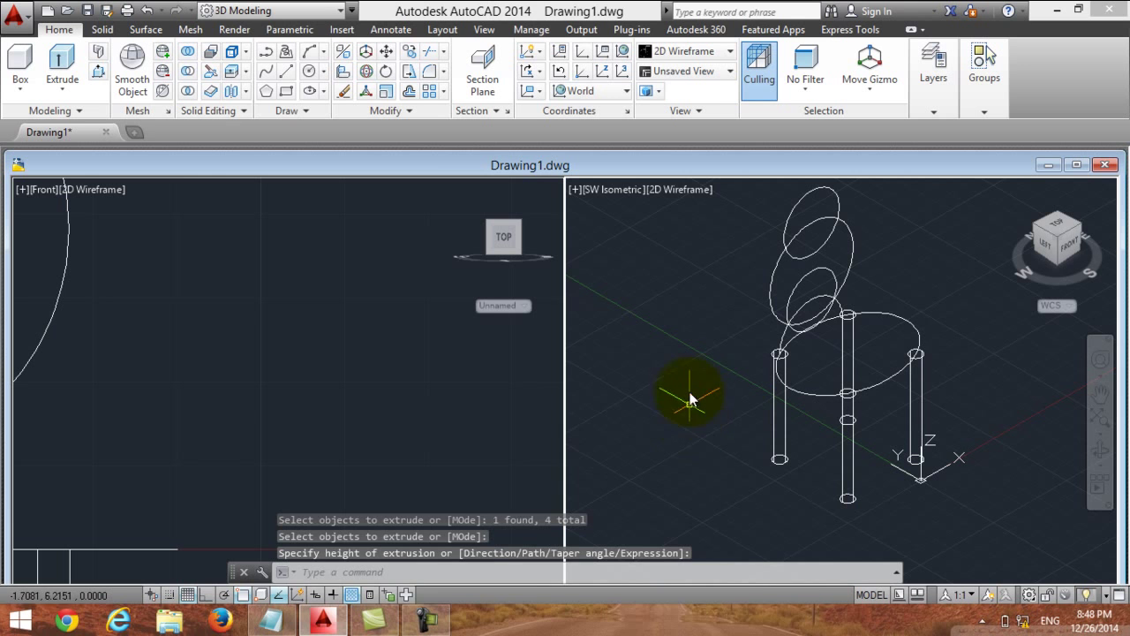
pyautogui.click(279, 623)
# - Clear all the old notes and write 'now go to EXTRUDE again'
pyautogui.hotkey('ctrl', 'a')
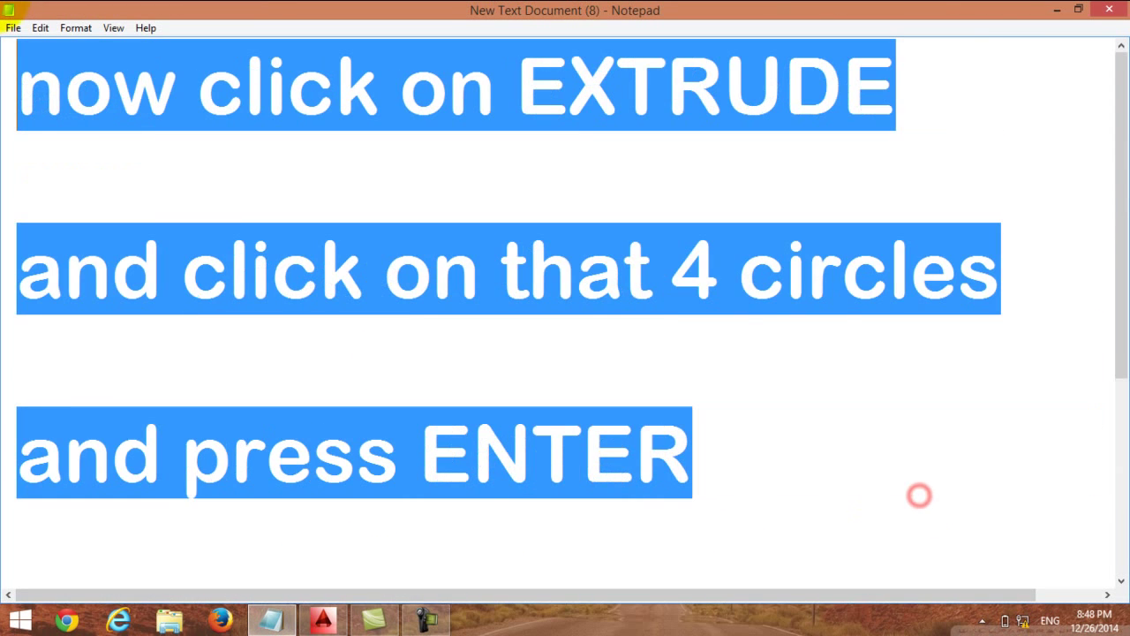
pyautogui.press('Delete')
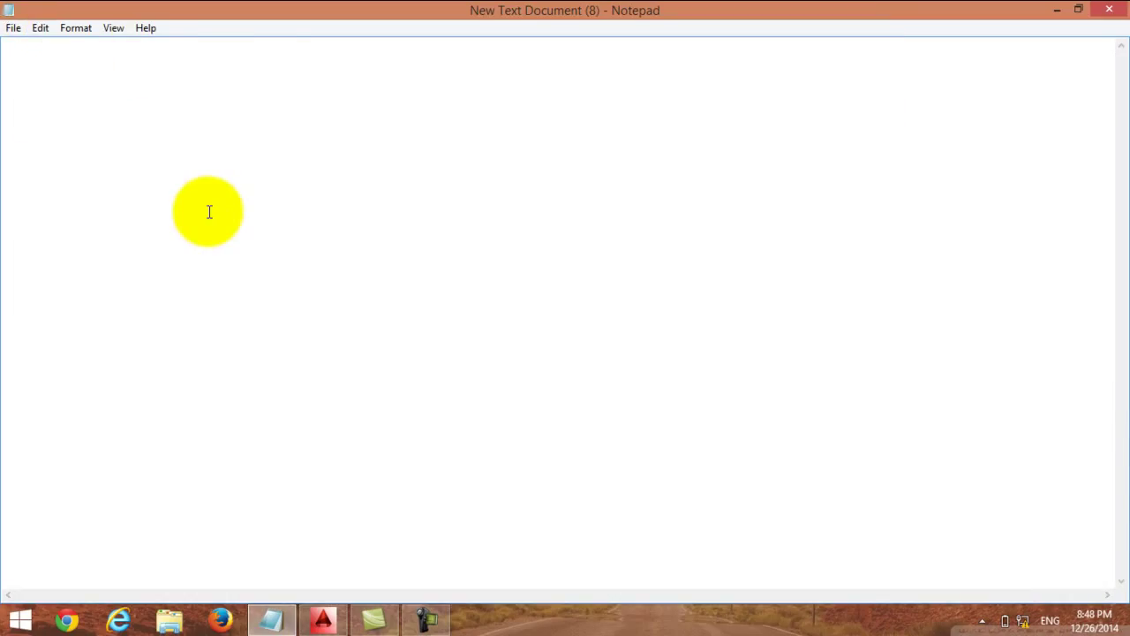
pyautogui.write('now g')
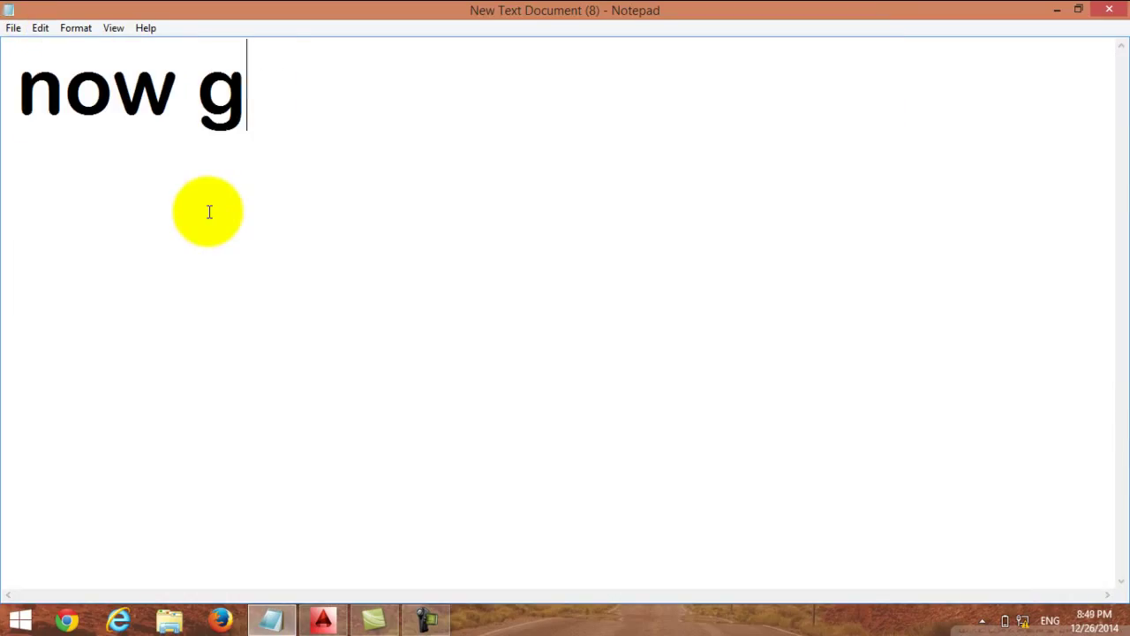
pyautogui.write('o to EX')
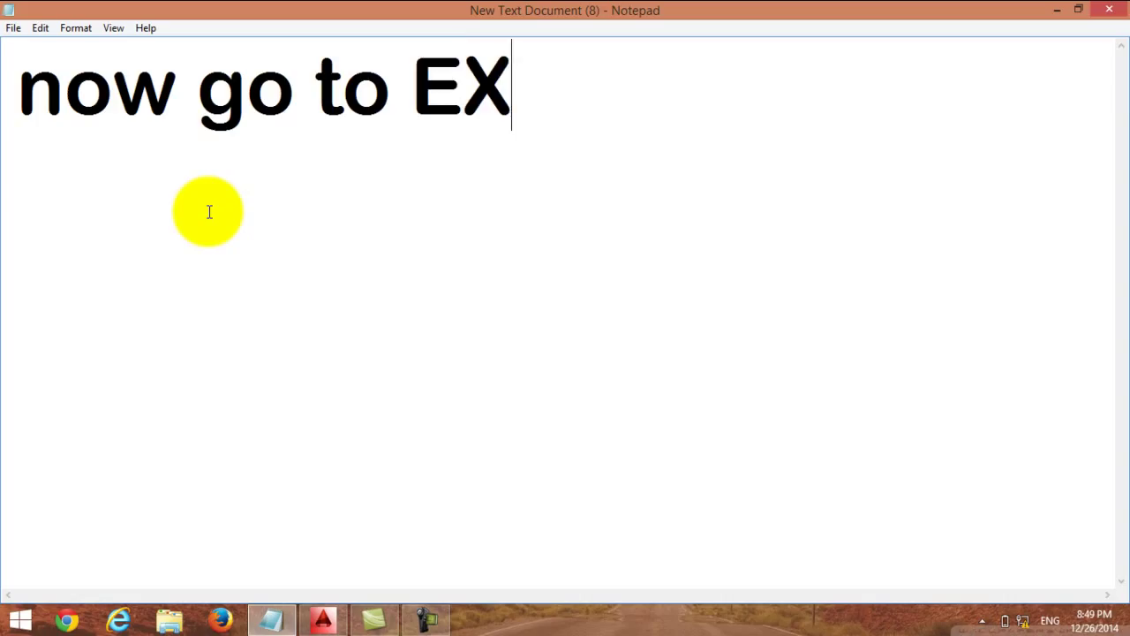
pyautogui.write('TRUDE ')
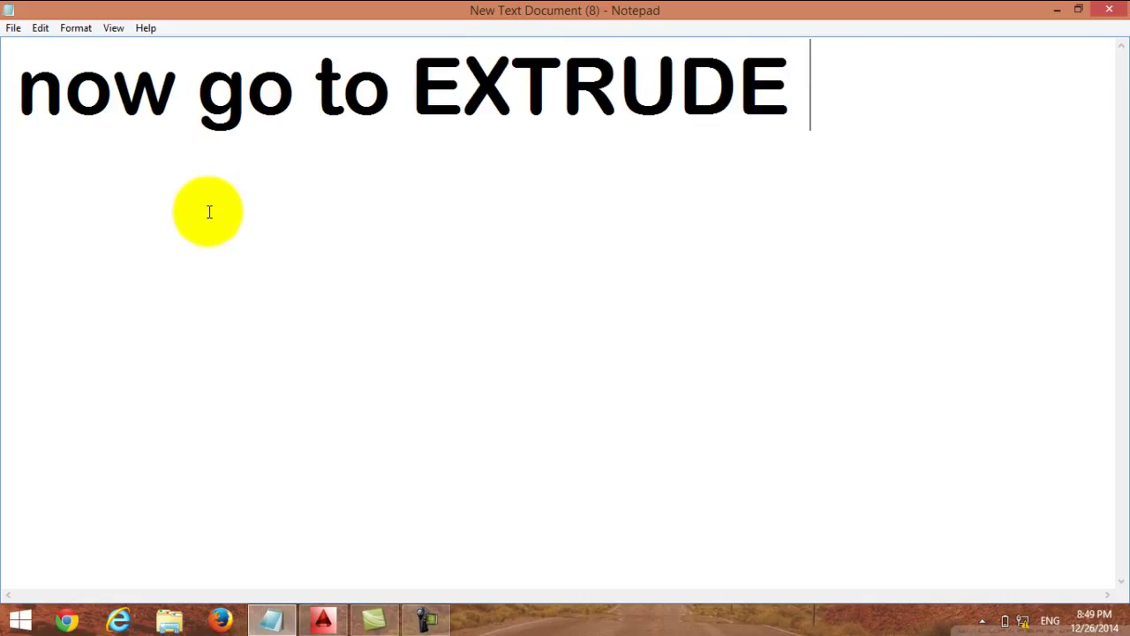
pyautogui.write('again')
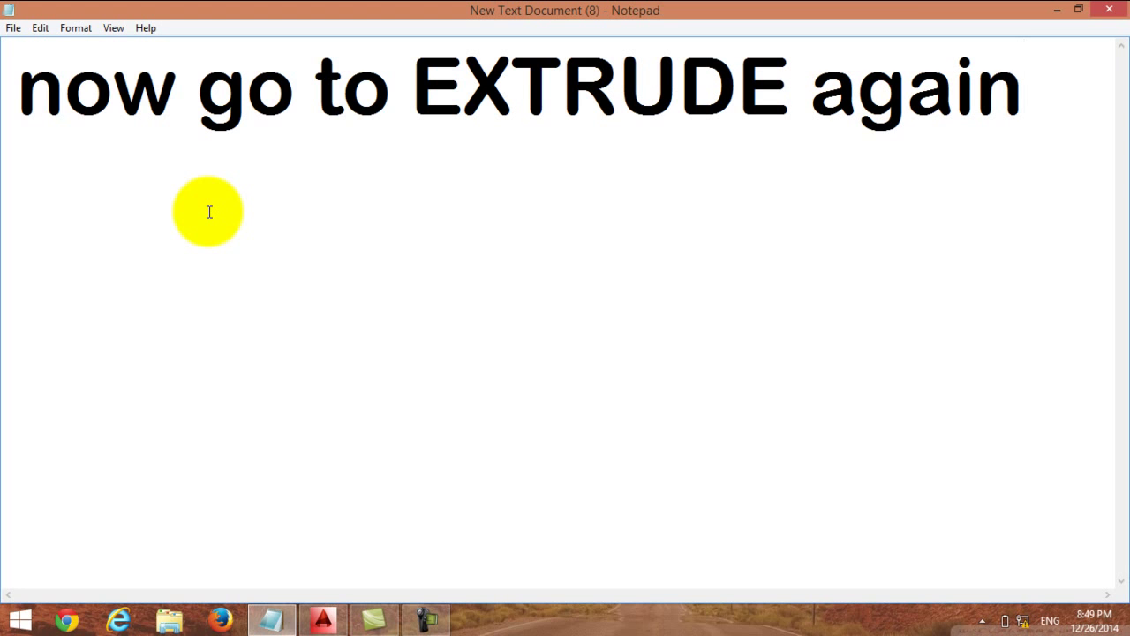
pyautogui.click(1056, 9)
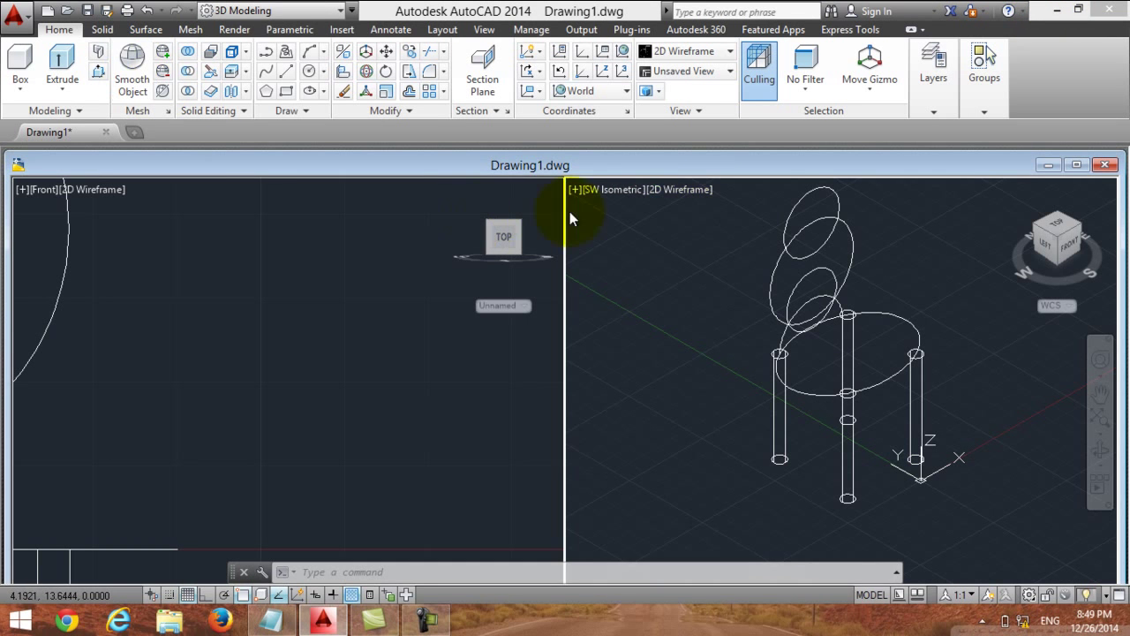
# - Extrude the large seat circle into a solid disc resting on the legs
pyautogui.click(60, 54)
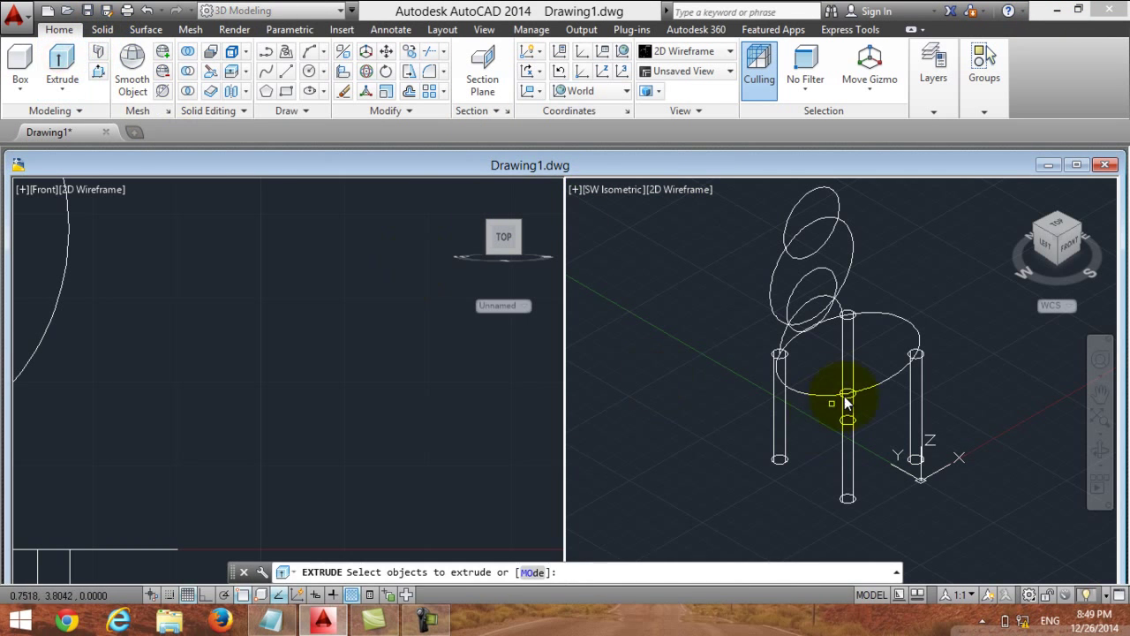
pyautogui.scroll(5, 845, 389)
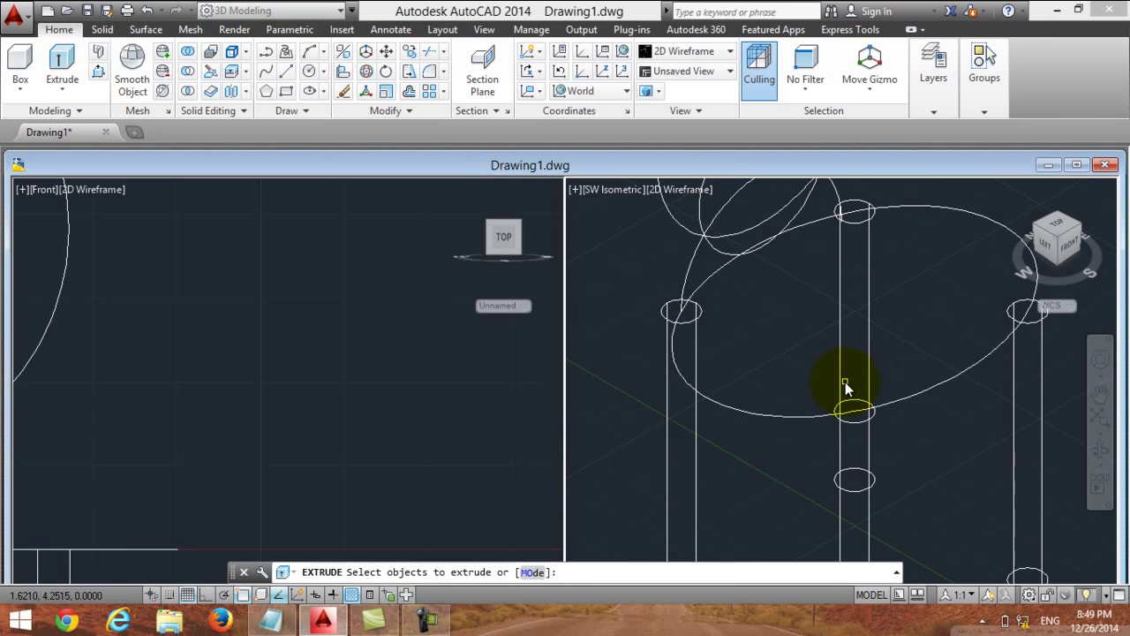
pyautogui.click(786, 416)
pyautogui.press('Return')
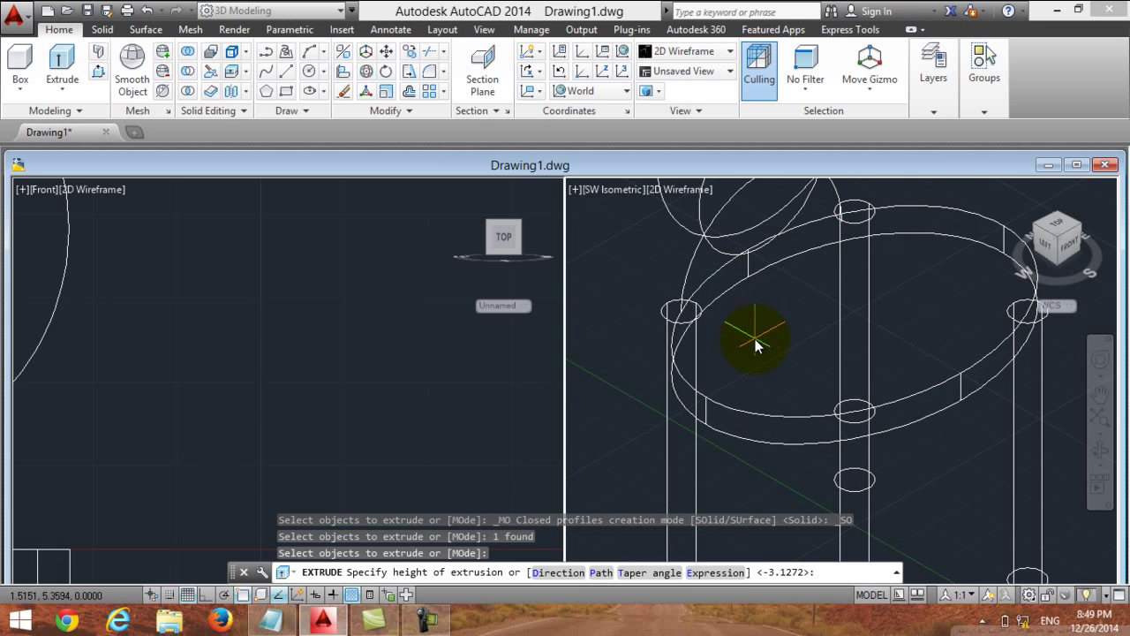
pyautogui.click(755, 339)
pyautogui.scroll(-2, 794, 325)
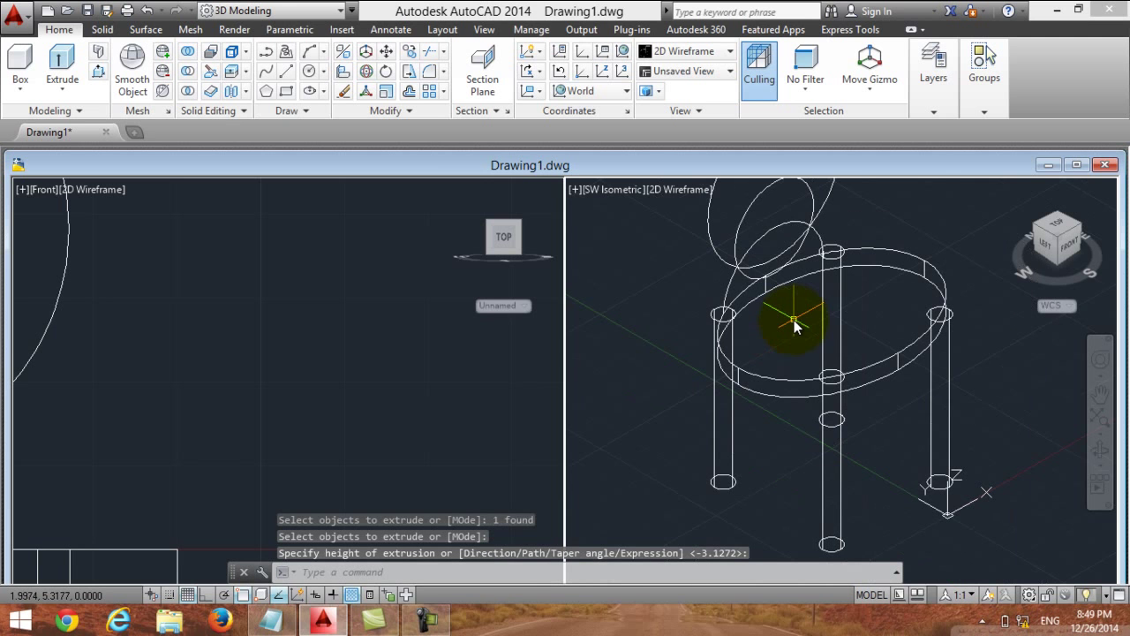
# - Pan the chair into view and extrude the lowest backrest circle to a -0.3158 thick disc
pyautogui.click(1099, 393)
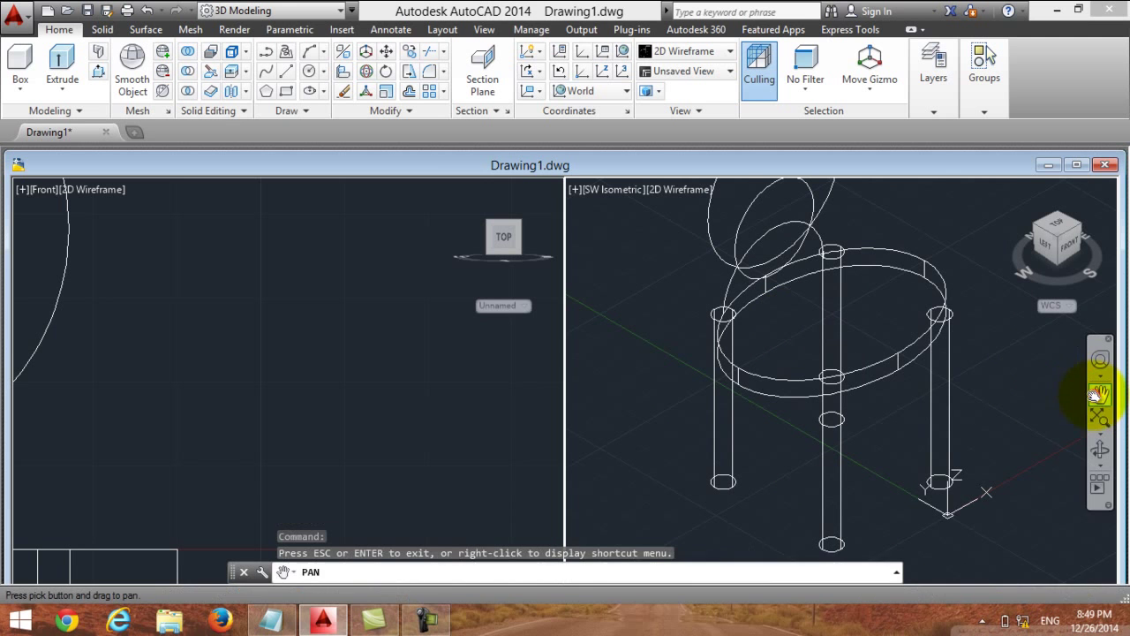
pyautogui.moveTo(916, 234)
pyautogui.mouseDown()
pyautogui.moveTo(921, 434)
pyautogui.moveTo(909, 379)
pyautogui.mouseUp()
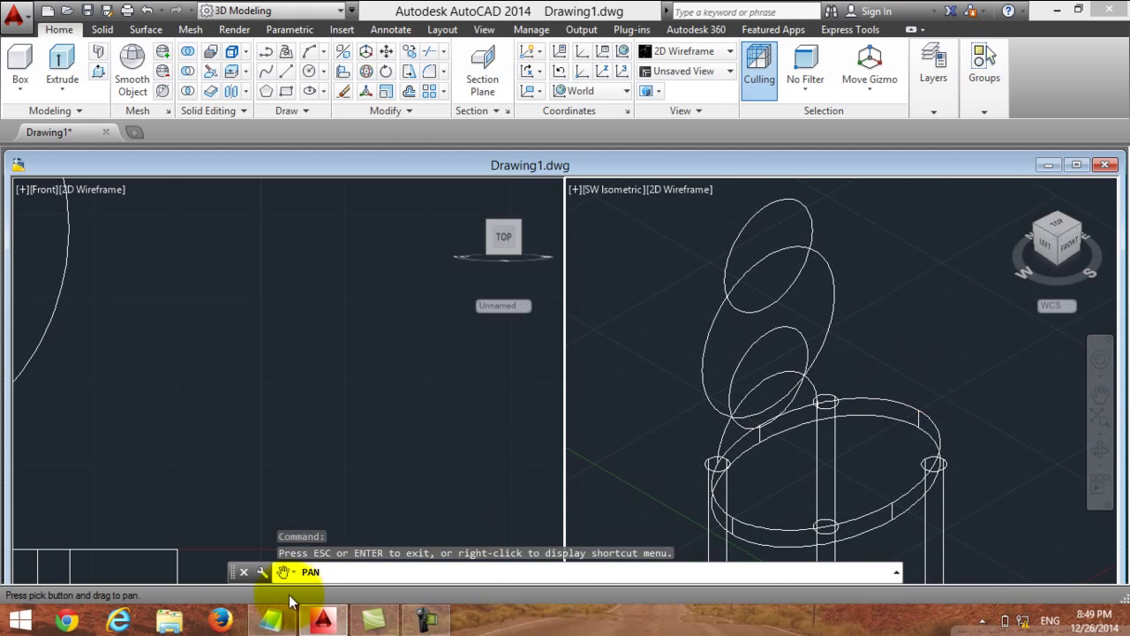
pyautogui.click(61, 54)
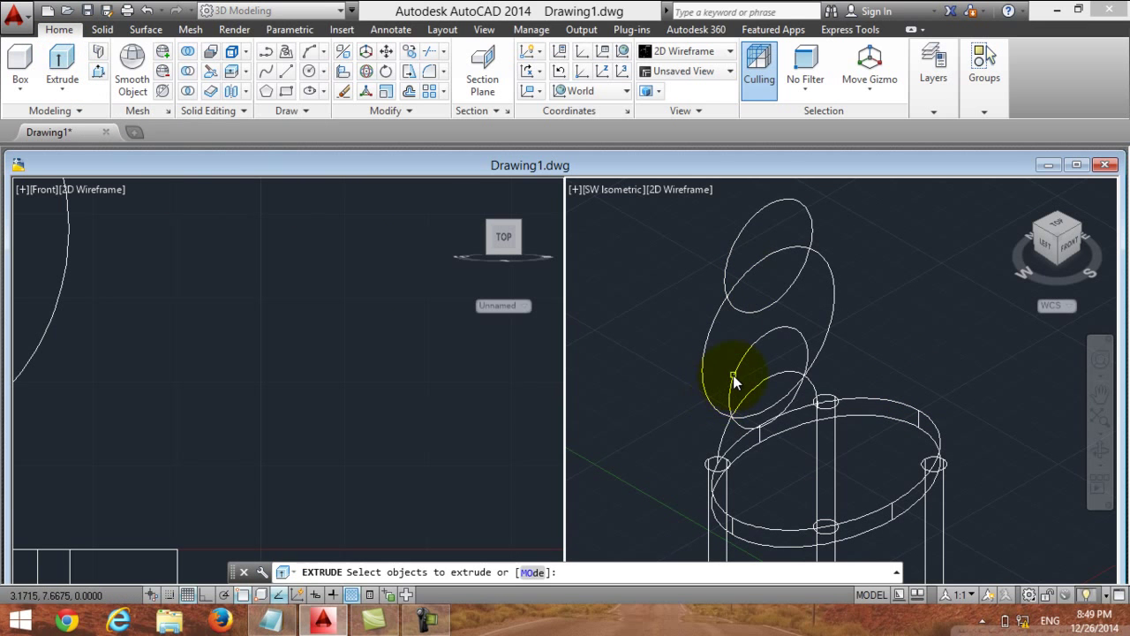
pyautogui.click(737, 373)
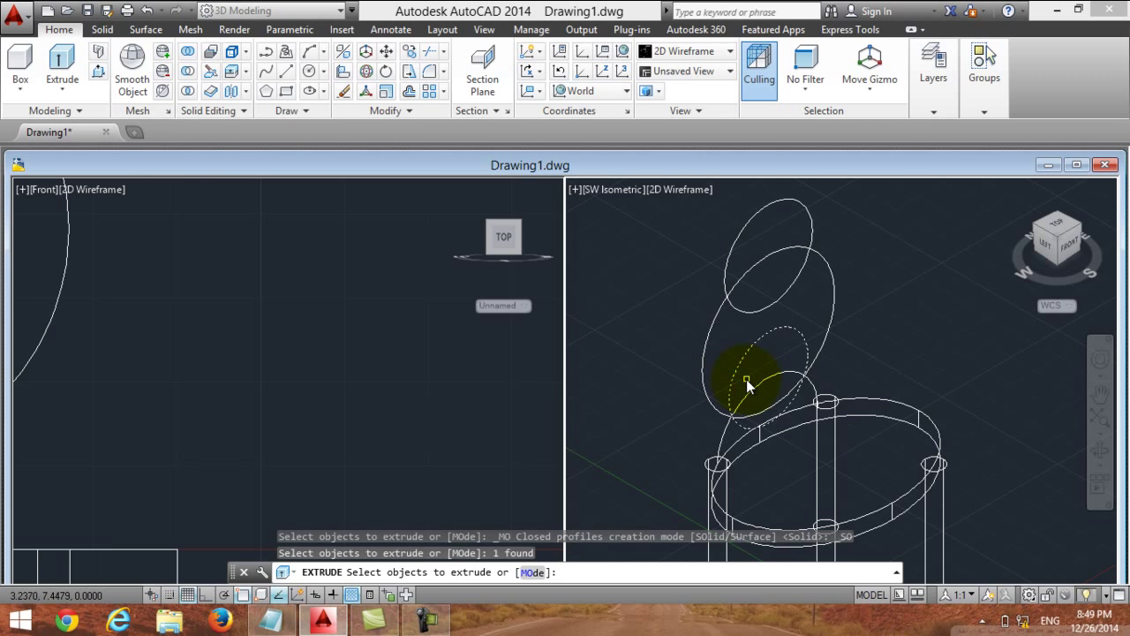
pyautogui.press('Return')
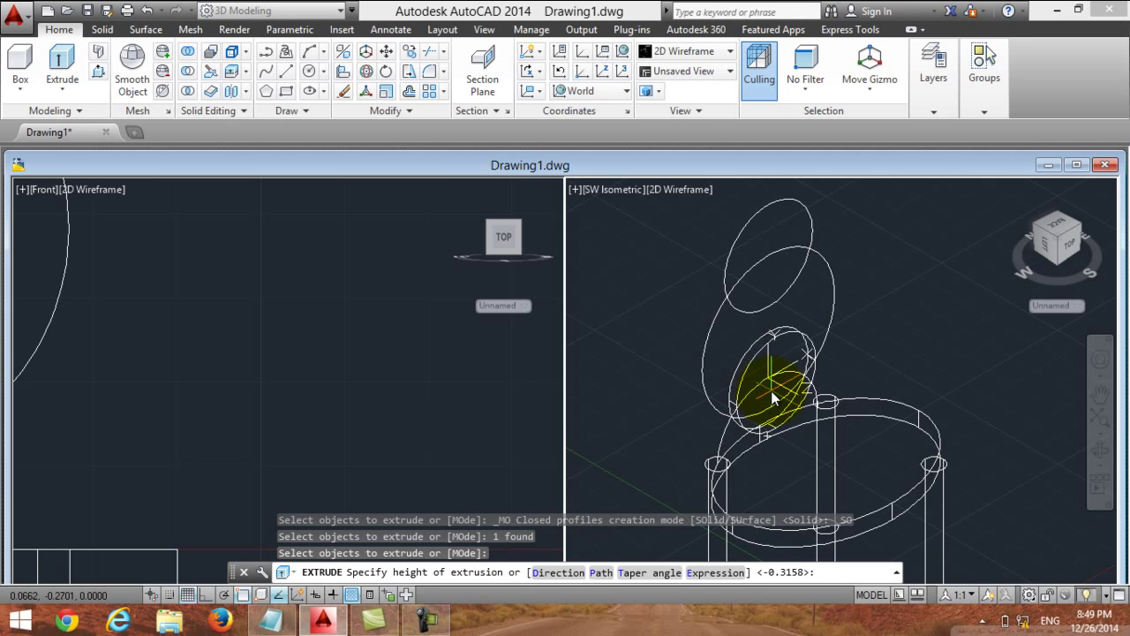
pyautogui.click(770, 390)
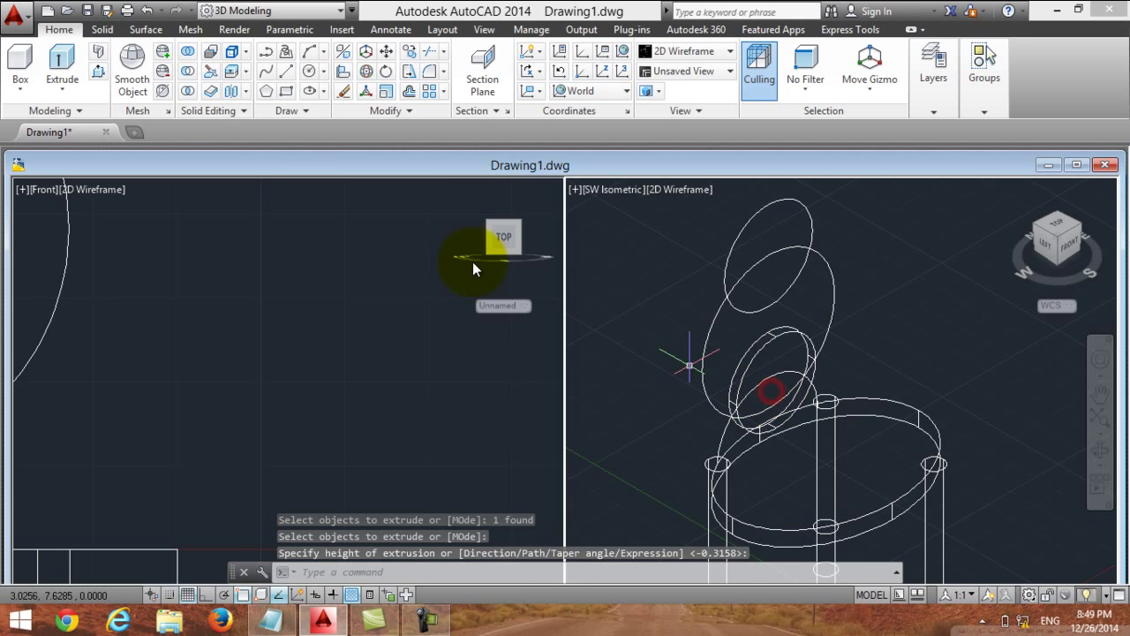
# - Extrude the next two backrest circles into thin solid discs
pyautogui.click(62, 62)
pyautogui.click(726, 432)
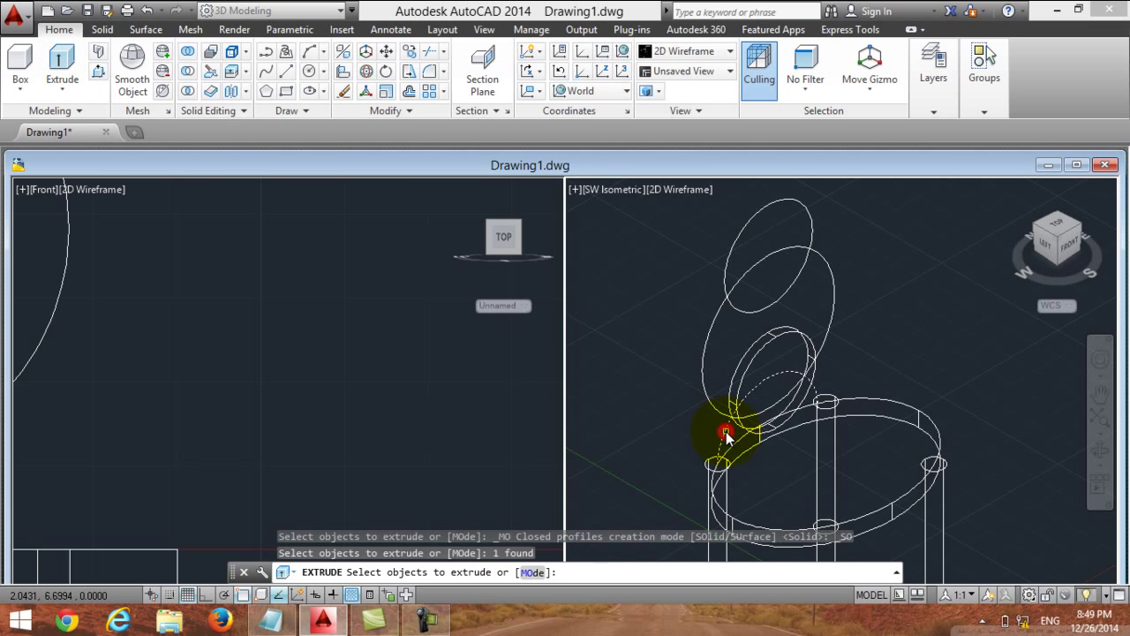
pyautogui.press('Return')
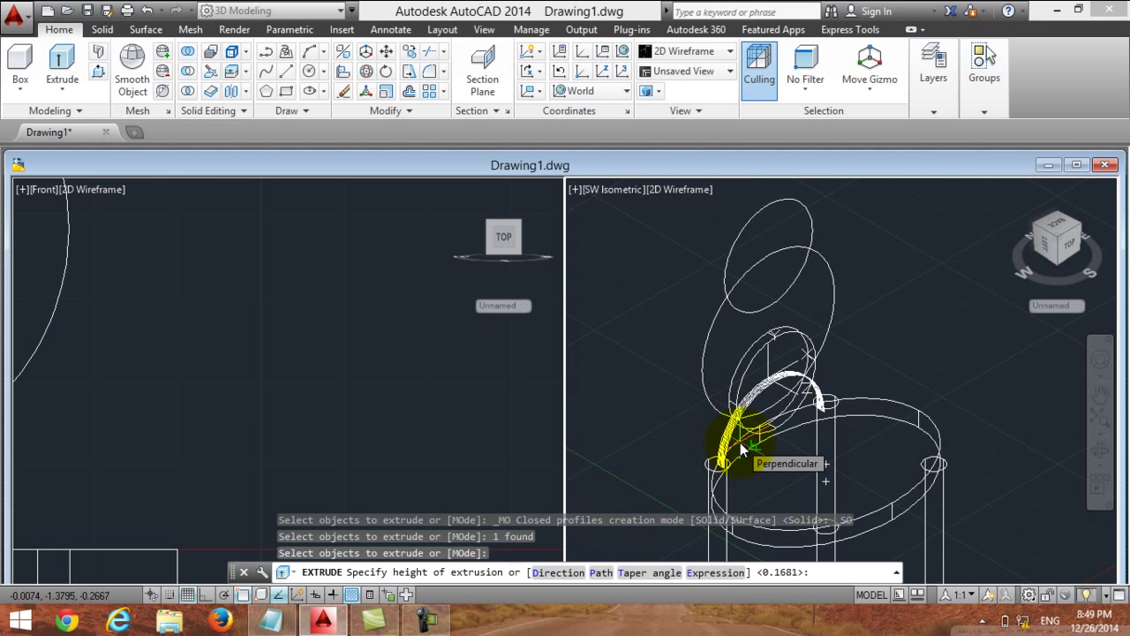
pyautogui.click(739, 442)
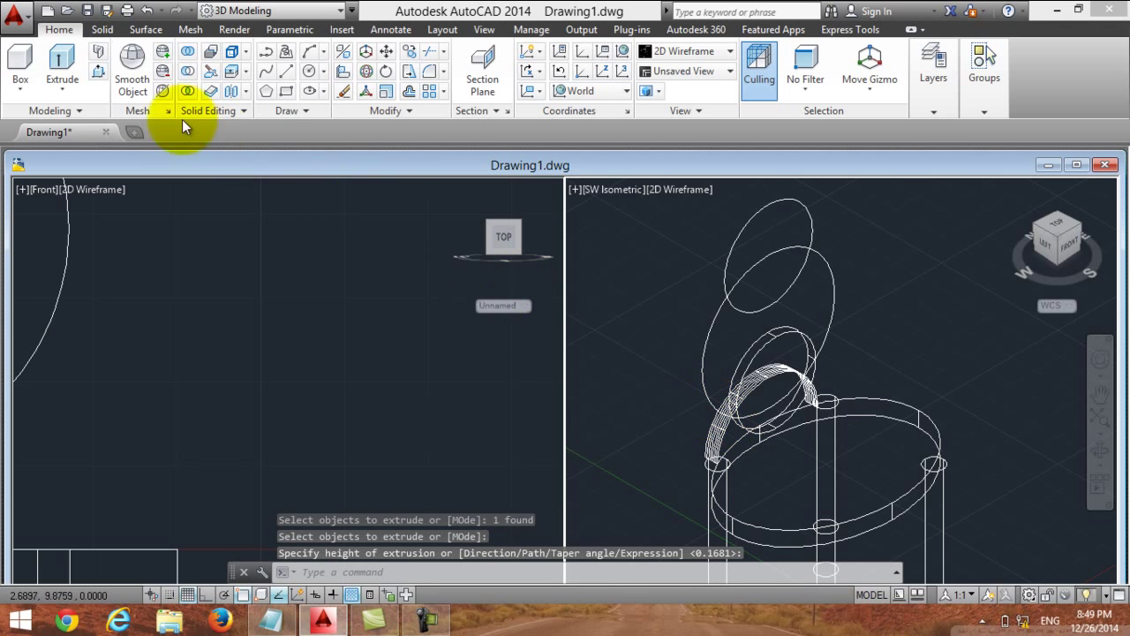
pyautogui.click(62, 60)
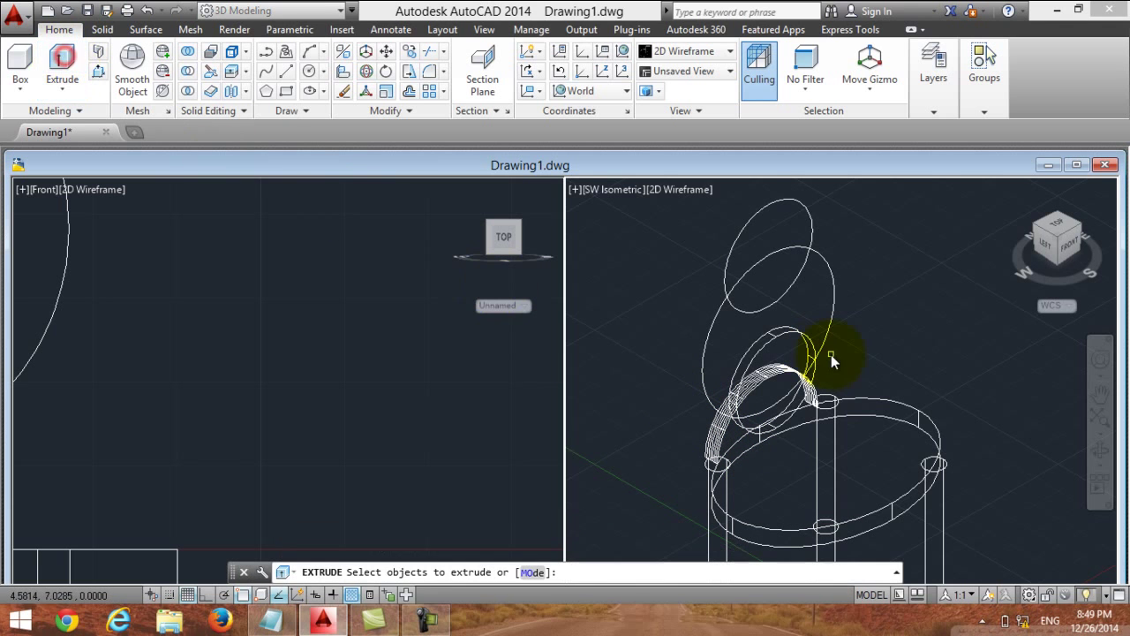
pyautogui.click(714, 327)
pyautogui.press('Return')
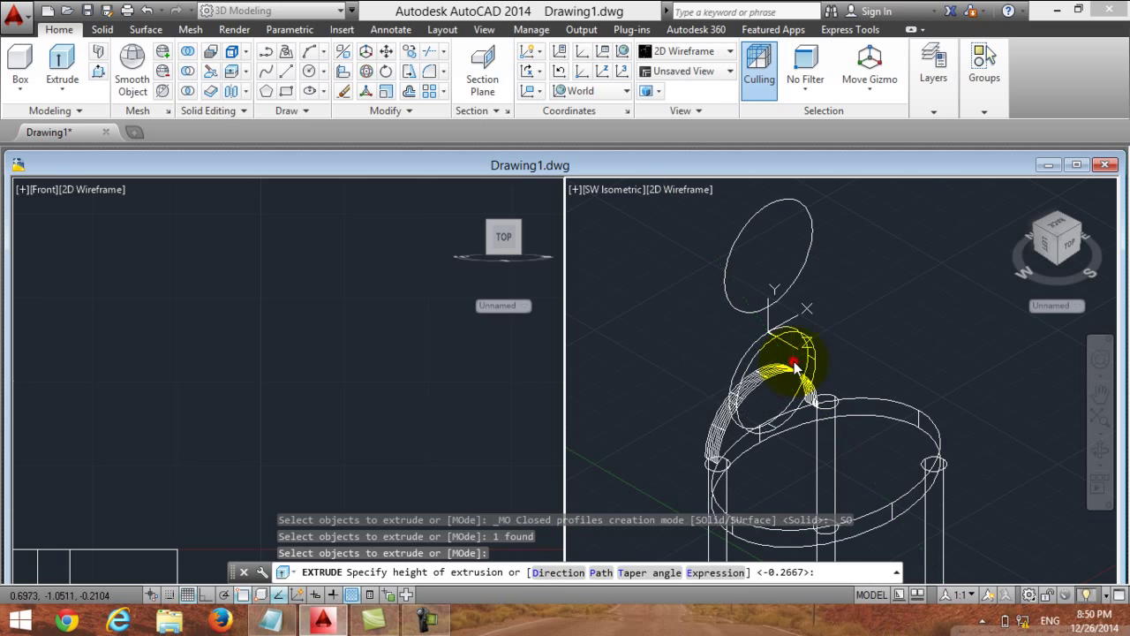
pyautogui.click(790, 362)
# - Extrude the top backrest circle into a disc and pan to centre the finished chair
pyautogui.click(60, 58)
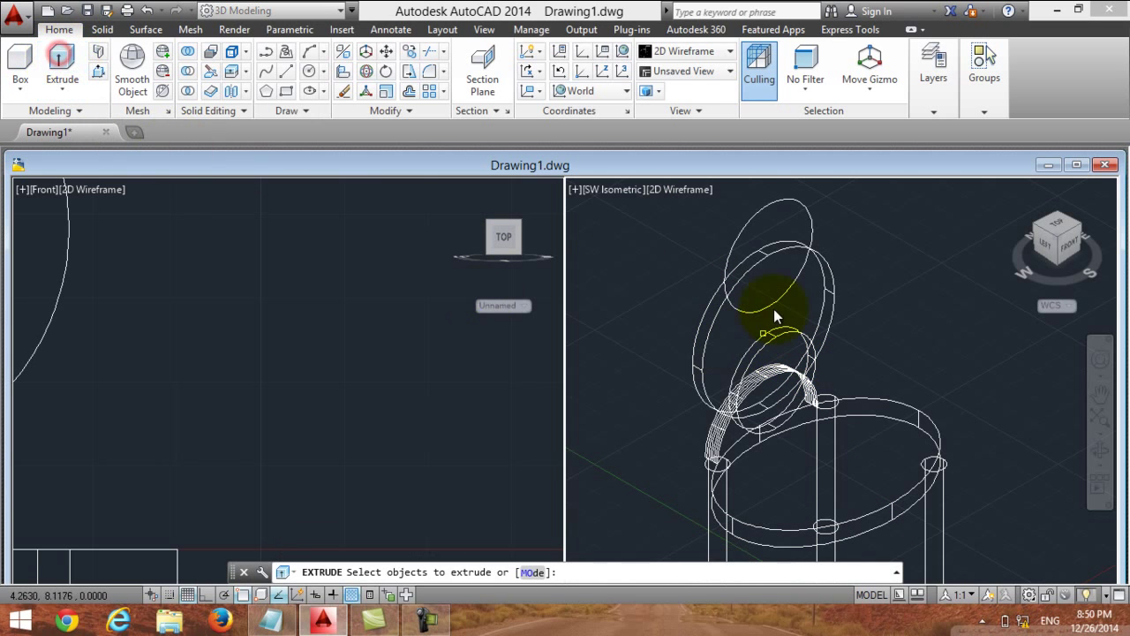
pyautogui.click(748, 219)
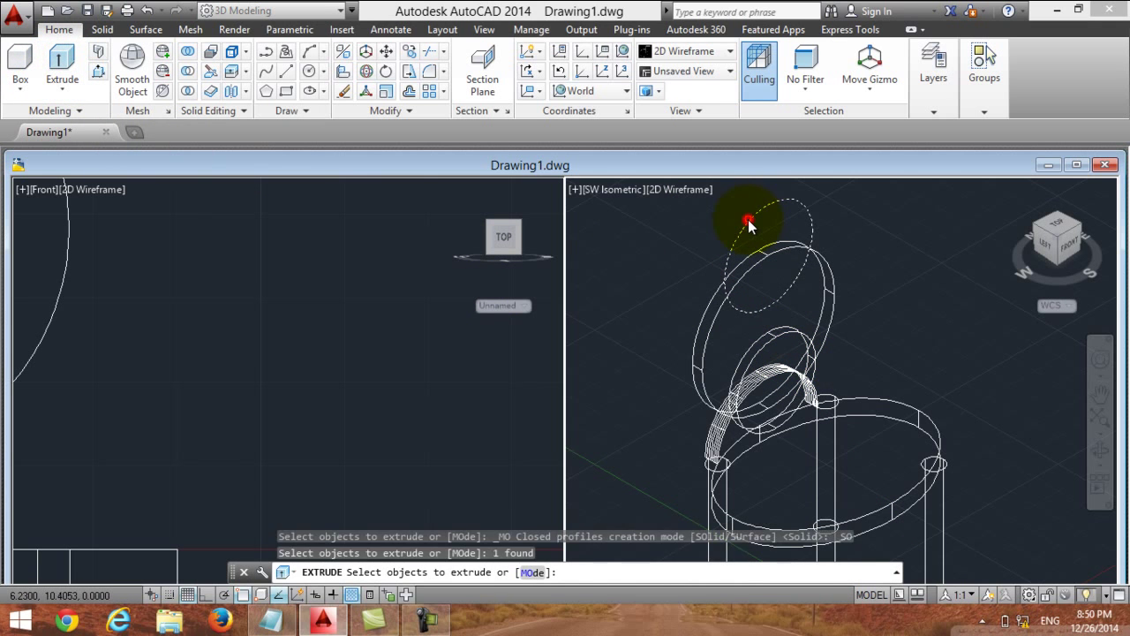
pyautogui.press('Return')
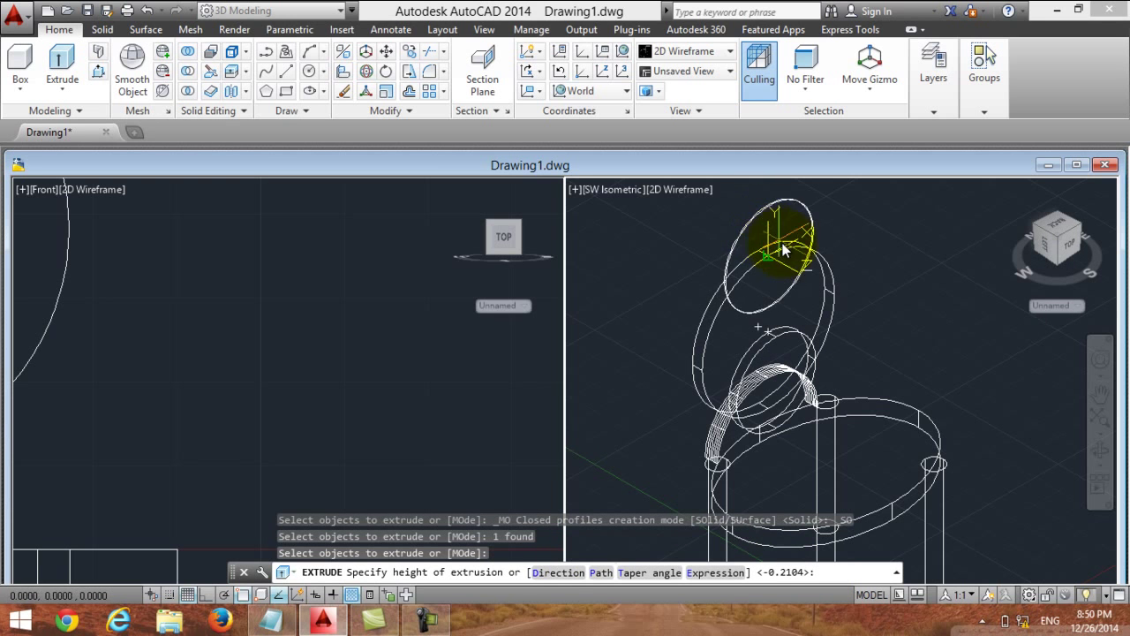
pyautogui.click(789, 245)
pyautogui.scroll(-2, 768, 309)
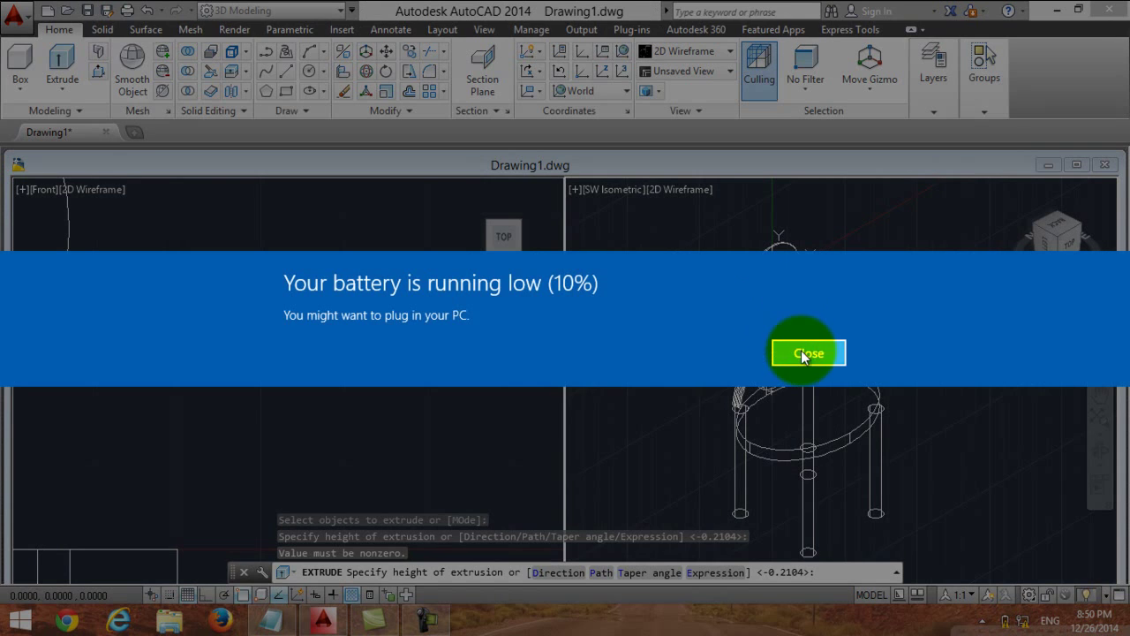
pyautogui.click(803, 352)
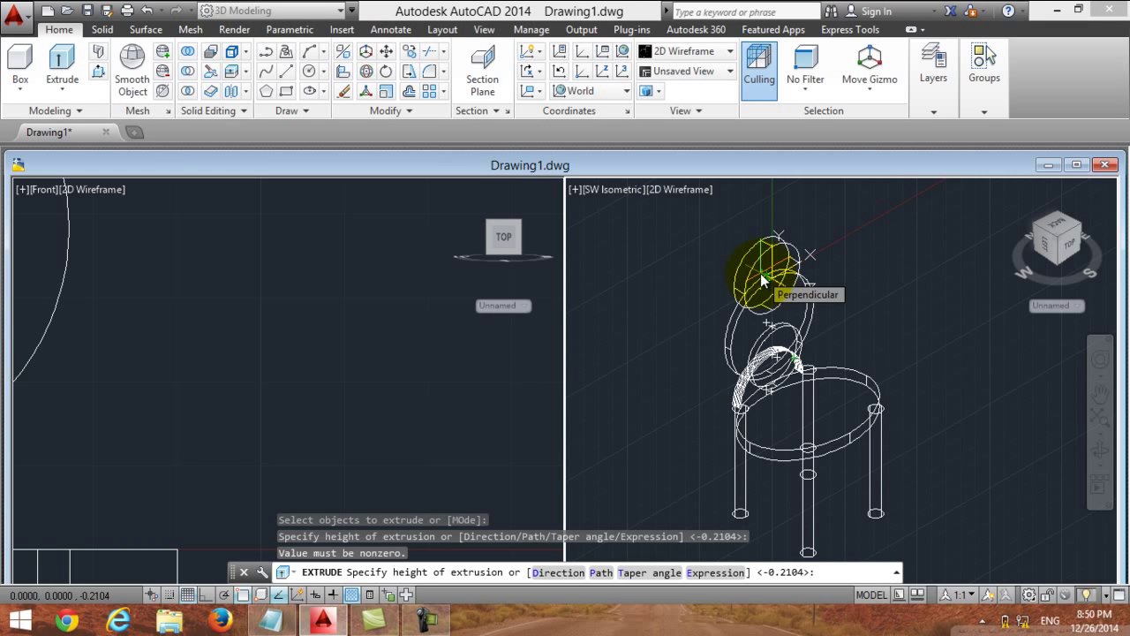
pyautogui.click(760, 273)
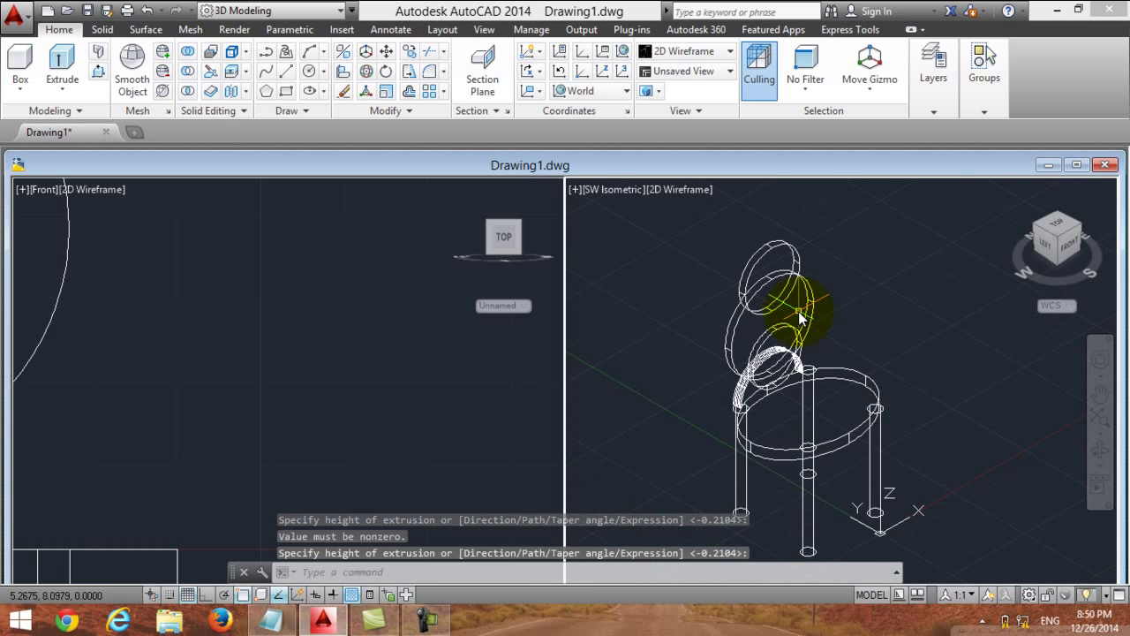
pyautogui.click(1100, 393)
pyautogui.moveTo(918, 374)
pyautogui.mouseDown()
pyautogui.moveTo(837, 295)
pyautogui.moveTo(863, 308)
pyautogui.moveTo(872, 351)
pyautogui.moveTo(880, 327)
pyautogui.moveTo(892, 349)
pyautogui.mouseUp()
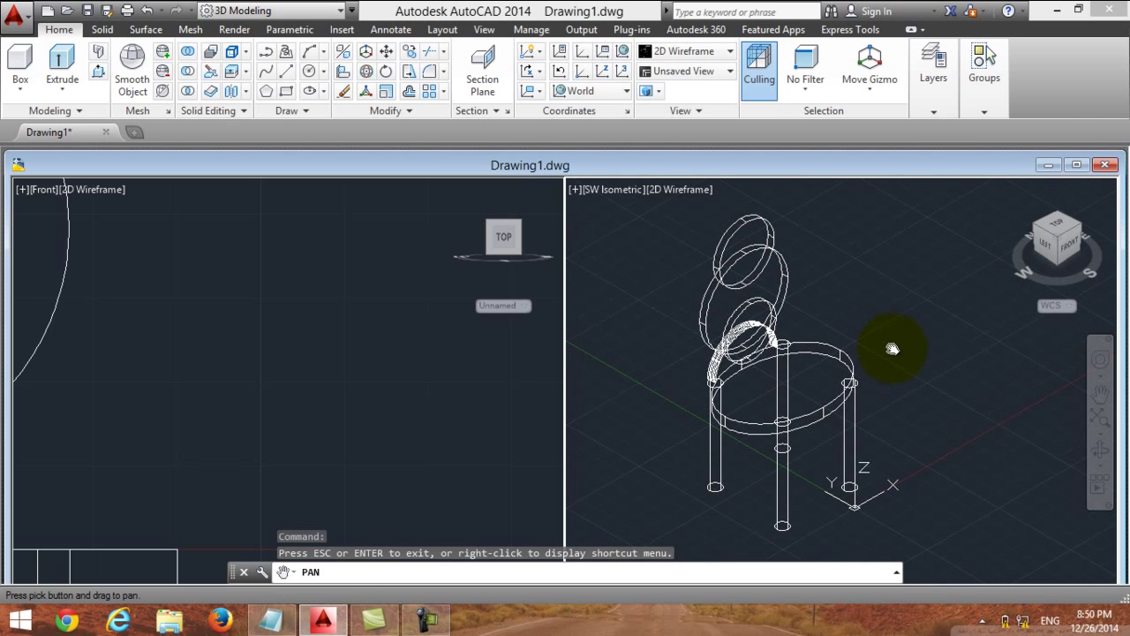
pyautogui.click(271, 620)
# - Replace the note line with 'now Click on conceptual view'
pyautogui.moveTo(1066, 110); pyautogui.dragTo(5, 123)
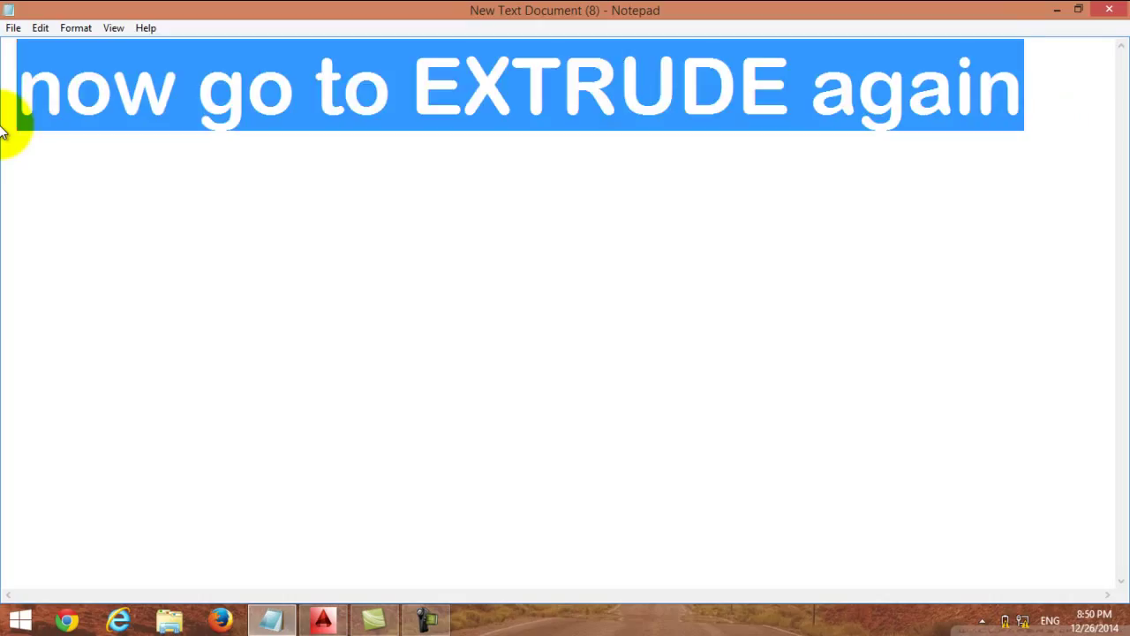
pyautogui.write('now')
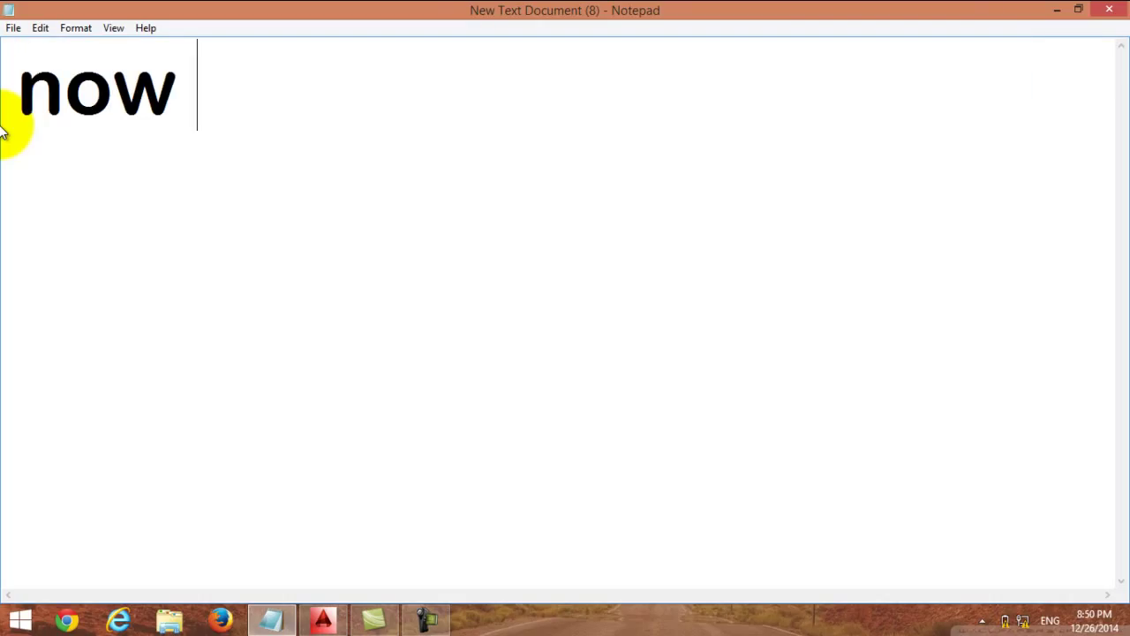
pyautogui.write(' C')
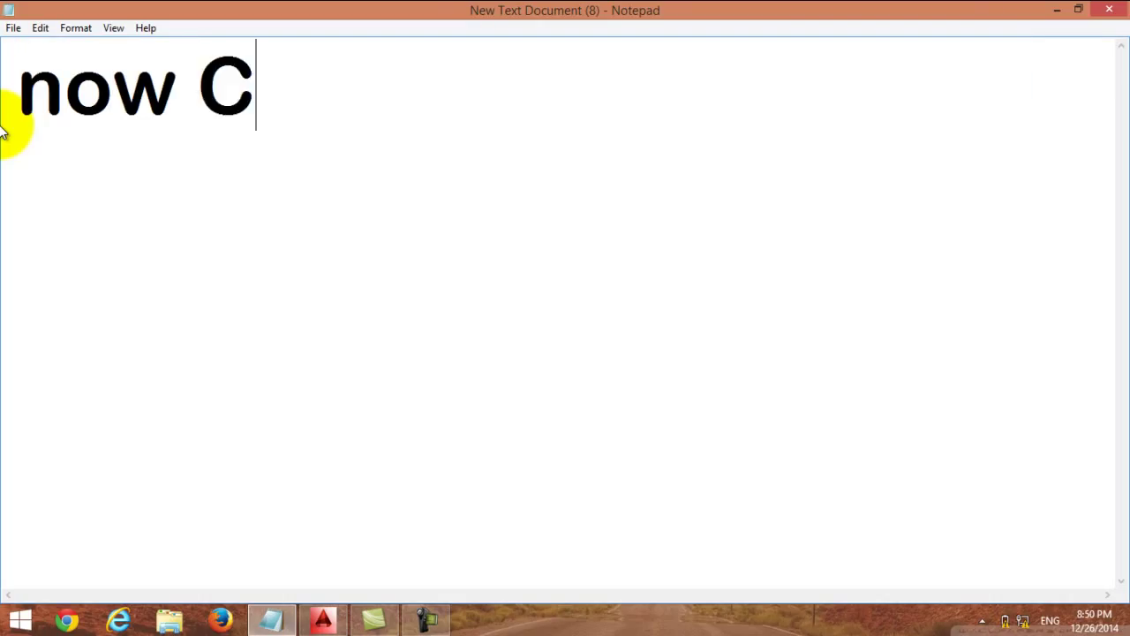
pyautogui.write('lick ')
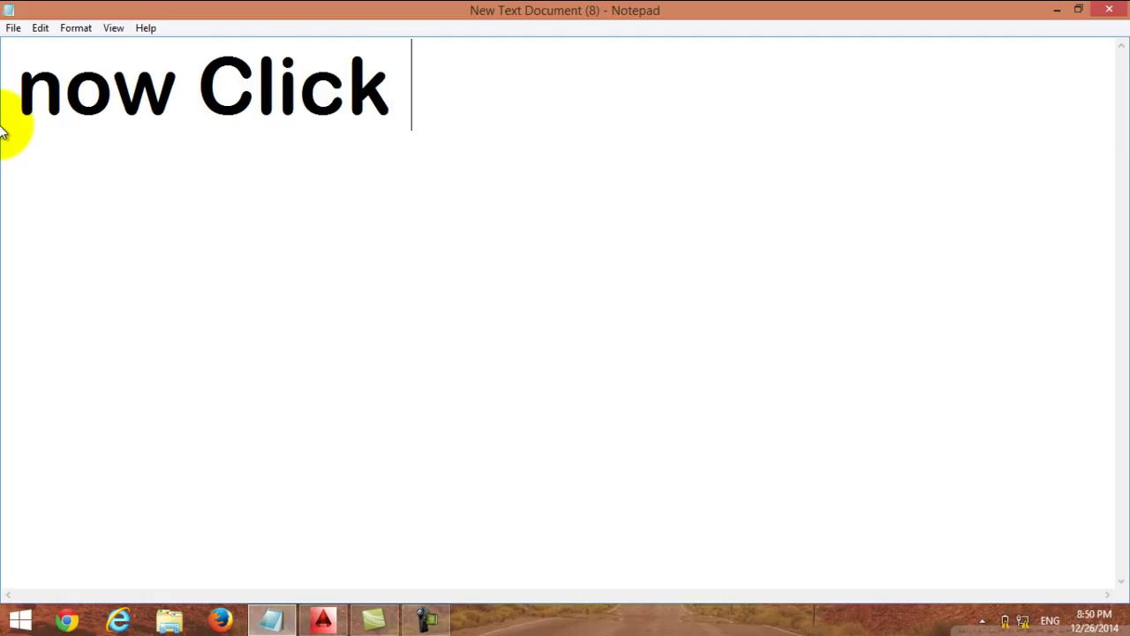
pyautogui.write('on conc')
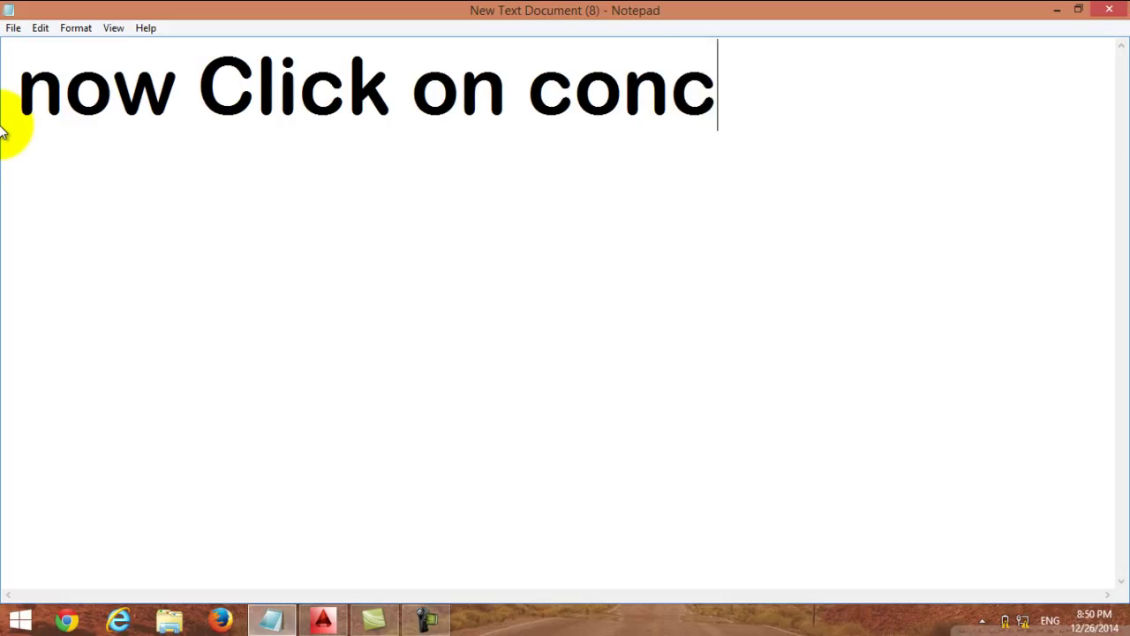
pyautogui.write('ep')
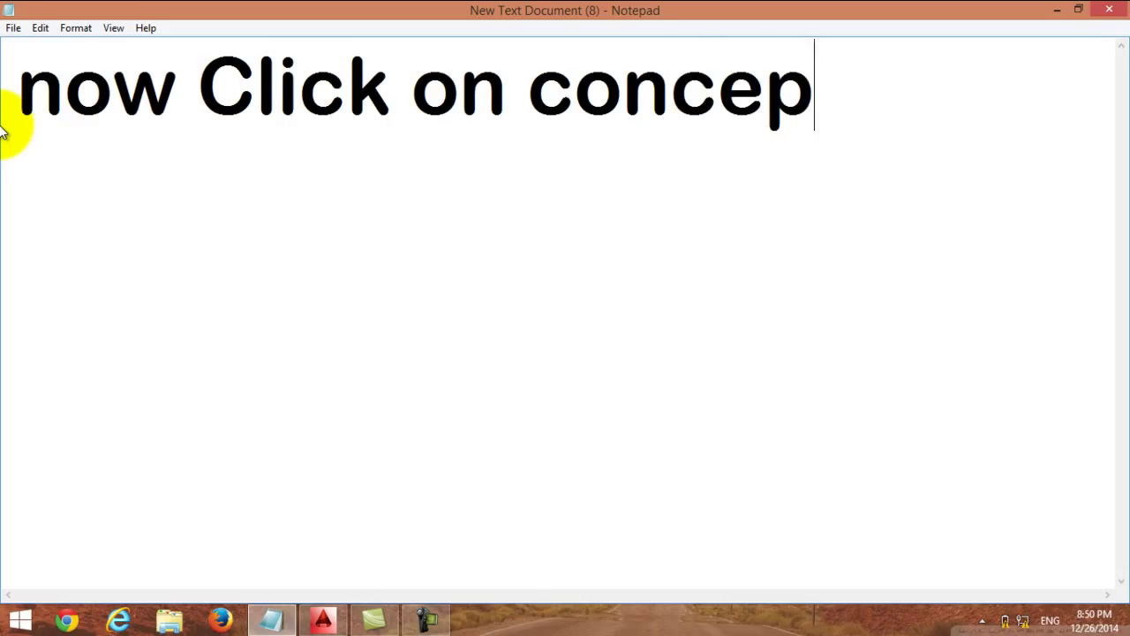
pyautogui.write('tual view')
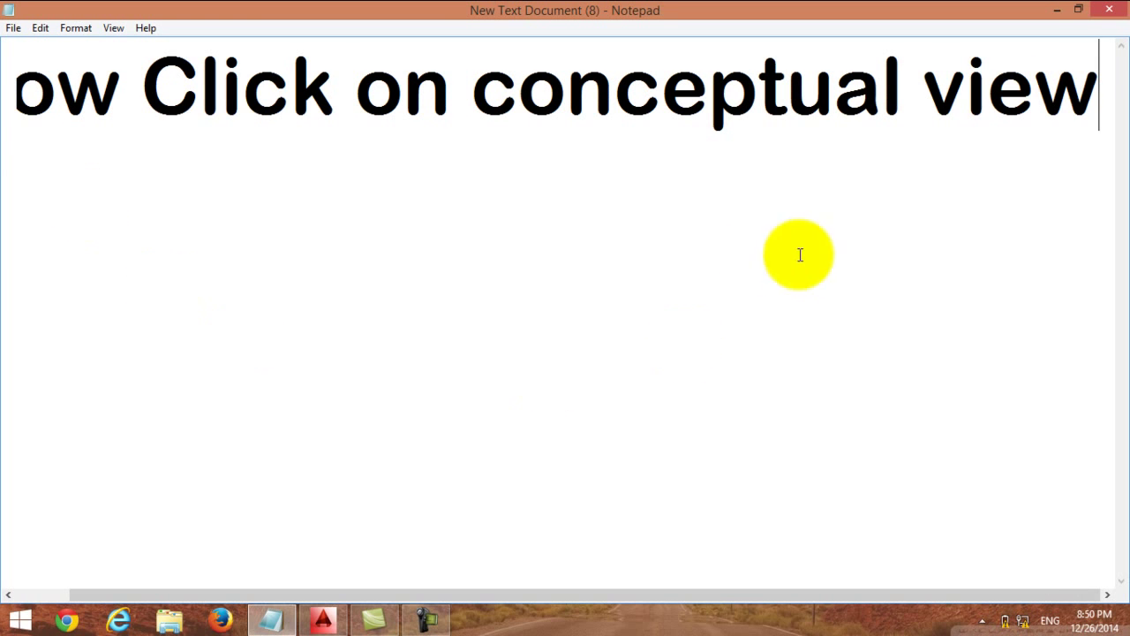
# - Back in AutoCAD, make the Front viewport active and show the visual styles list
pyautogui.click(1057, 9)
pyautogui.click(453, 212)
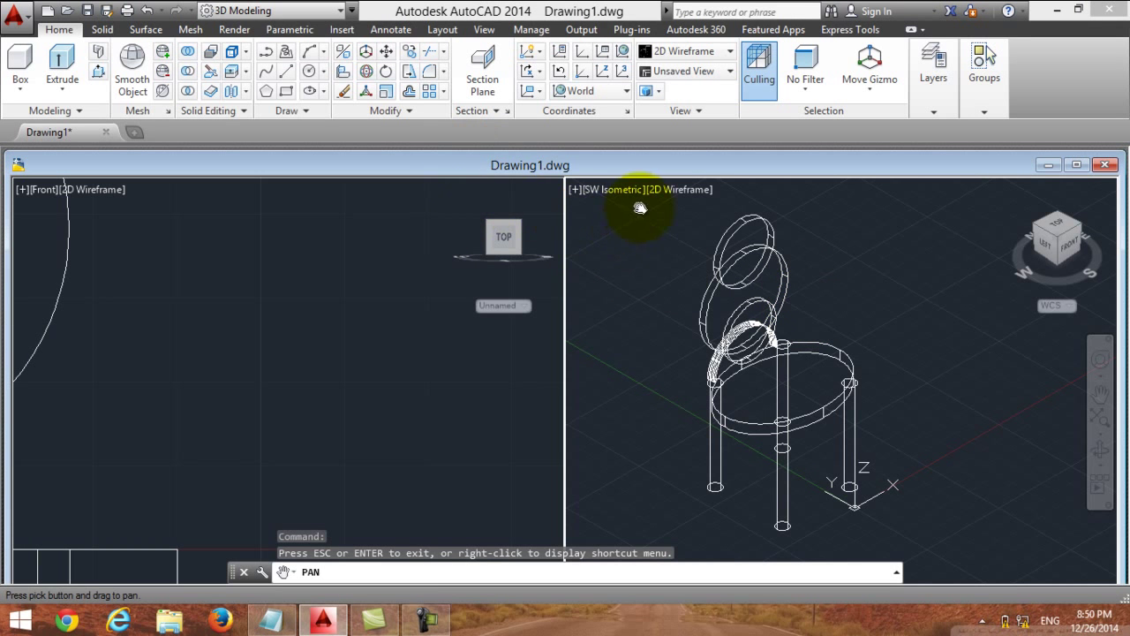
pyautogui.click(668, 190)
# - Close the visual styles list and write the note 'now select a object and >right click >properties'
pyautogui.click(697, 248)
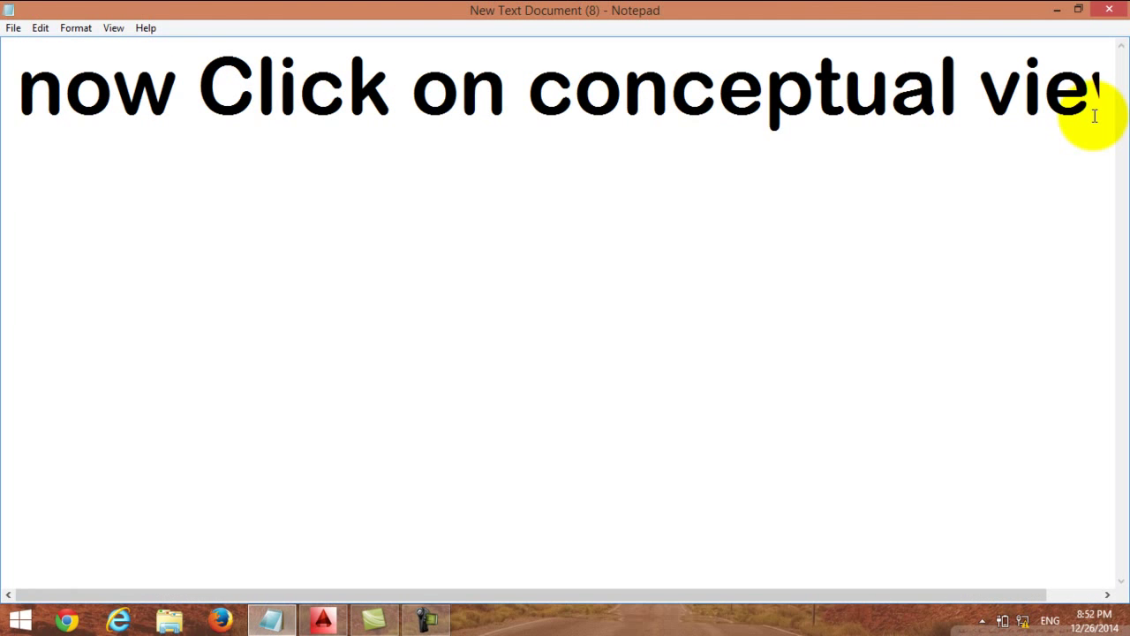
pyautogui.write('npw')
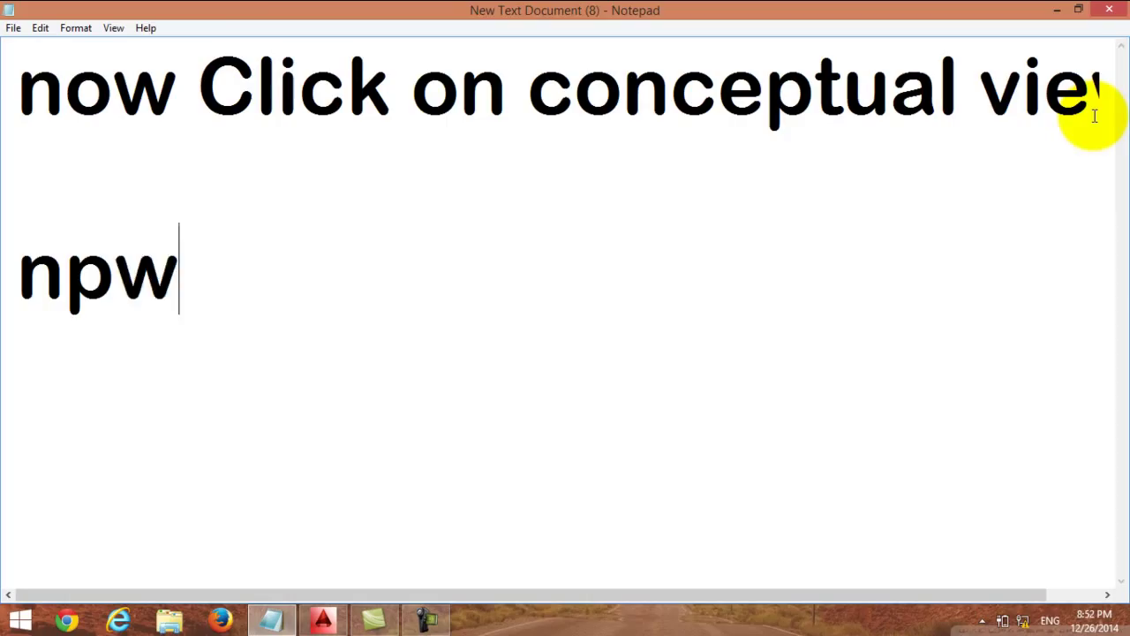
pyautogui.press('BackSpace')
pyautogui.press('BackSpace')
pyautogui.write('ow')
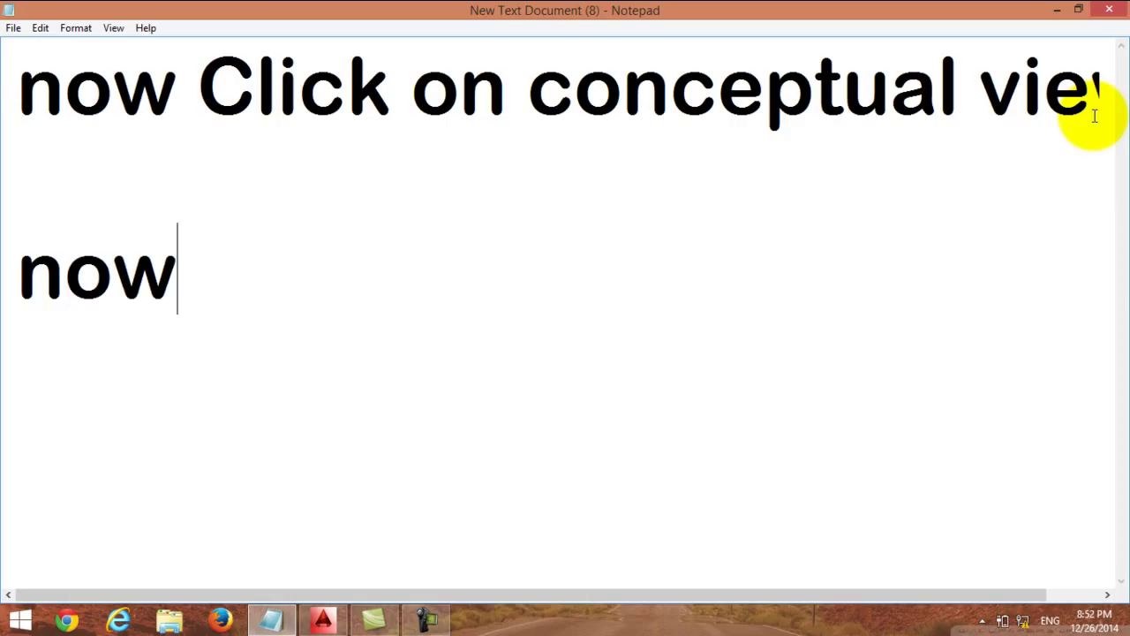
pyautogui.write(' click on')
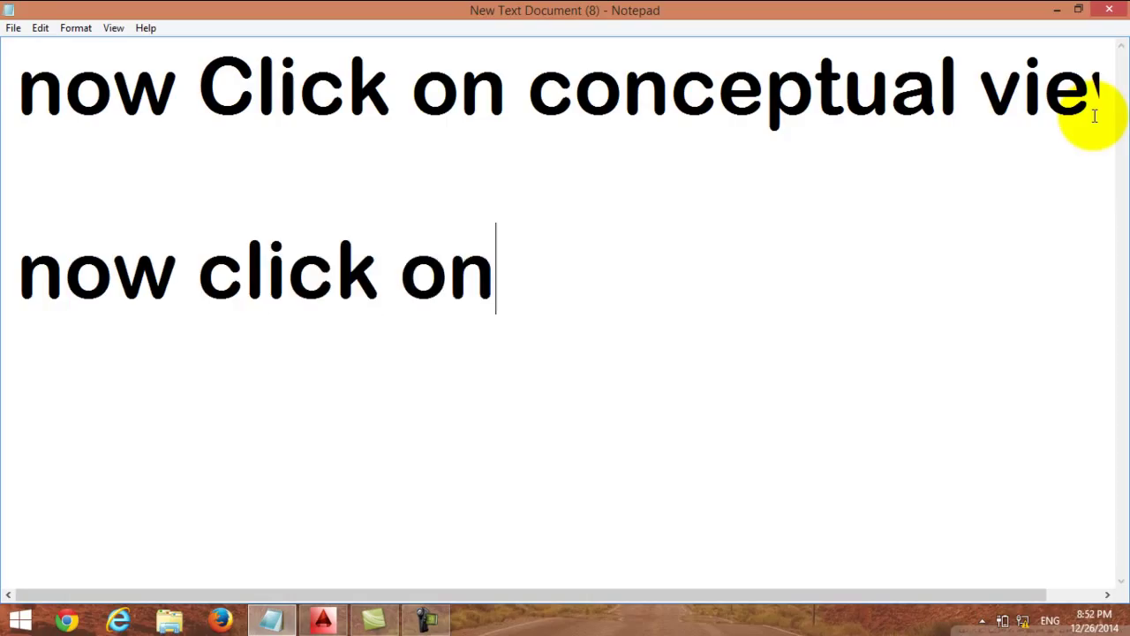
pyautogui.write(' a obj')
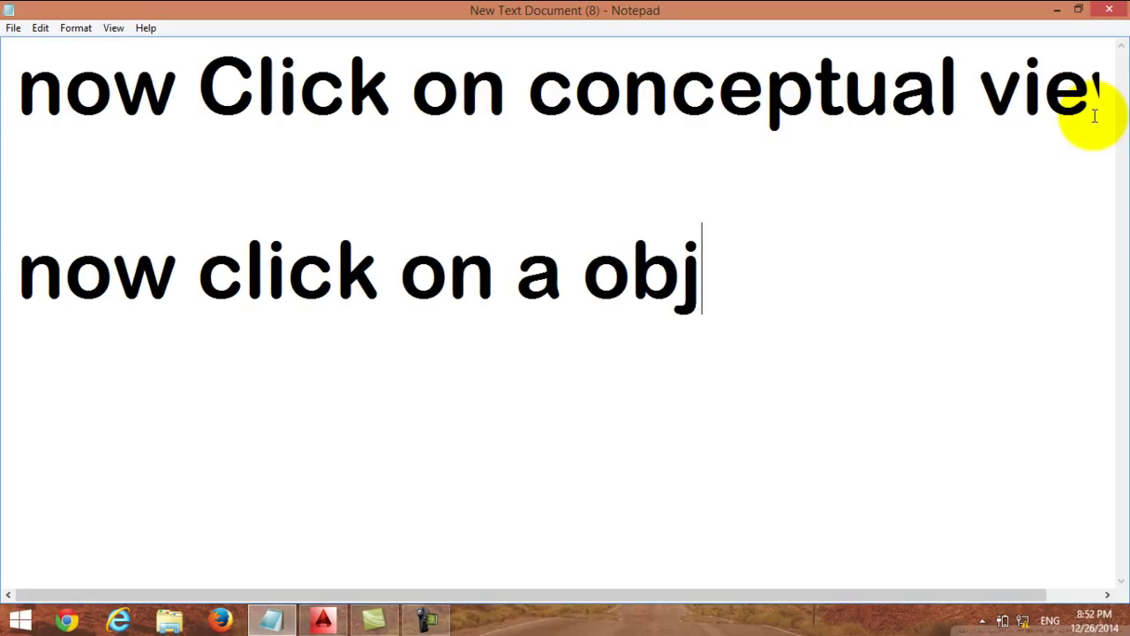
pyautogui.write('ect the')
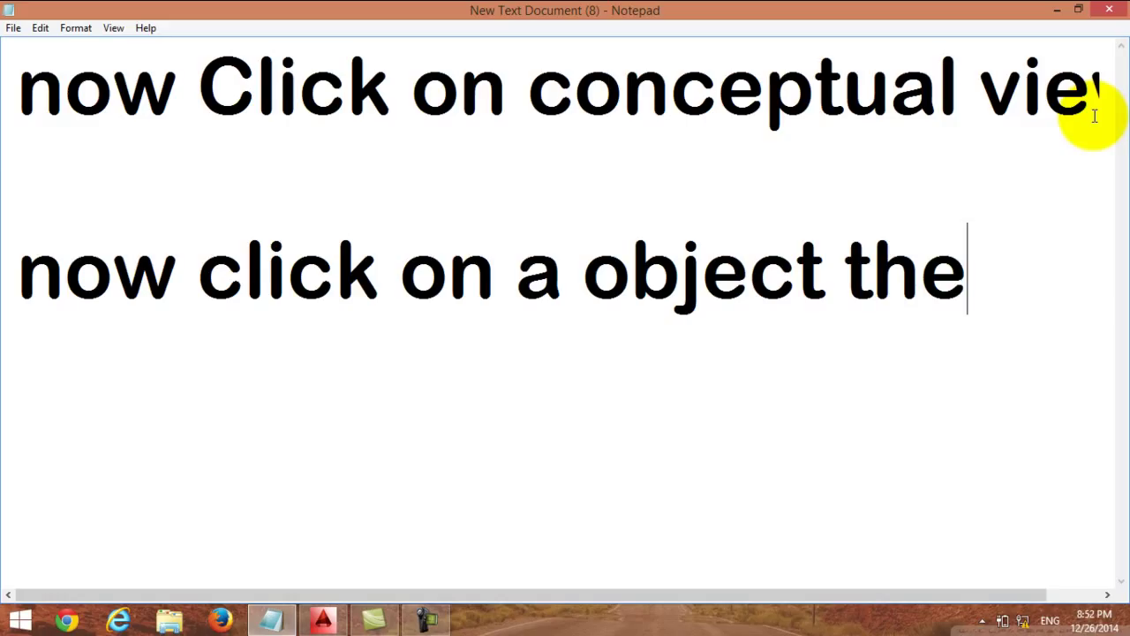
pyautogui.press('BackSpace')
pyautogui.press('BackSpace')
pyautogui.press('BackSpace')
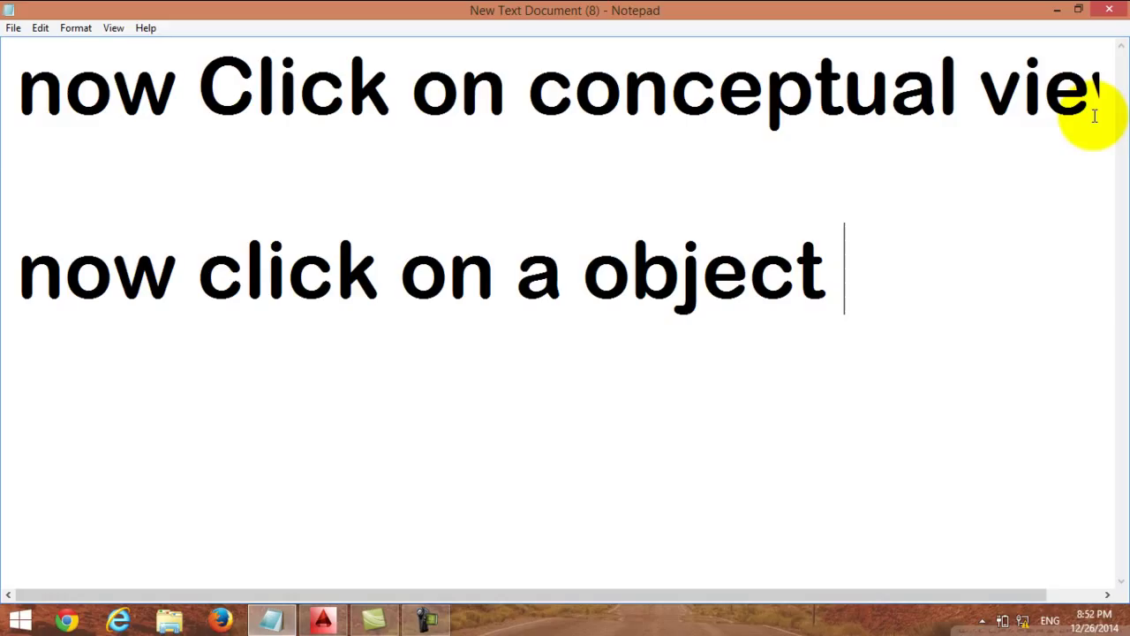
pyautogui.press('BackSpace')
pyautogui.press('BackSpace')
pyautogui.press('BackSpace')
pyautogui.press('BackSpace')
pyautogui.press('BackSpace')
pyautogui.press('BackSpace')
pyautogui.press('BackSpace')
pyautogui.press('BackSpace')
pyautogui.press('BackSpace')
pyautogui.press('BackSpace')
pyautogui.press('BackSpace')
pyautogui.press('BackSpace')
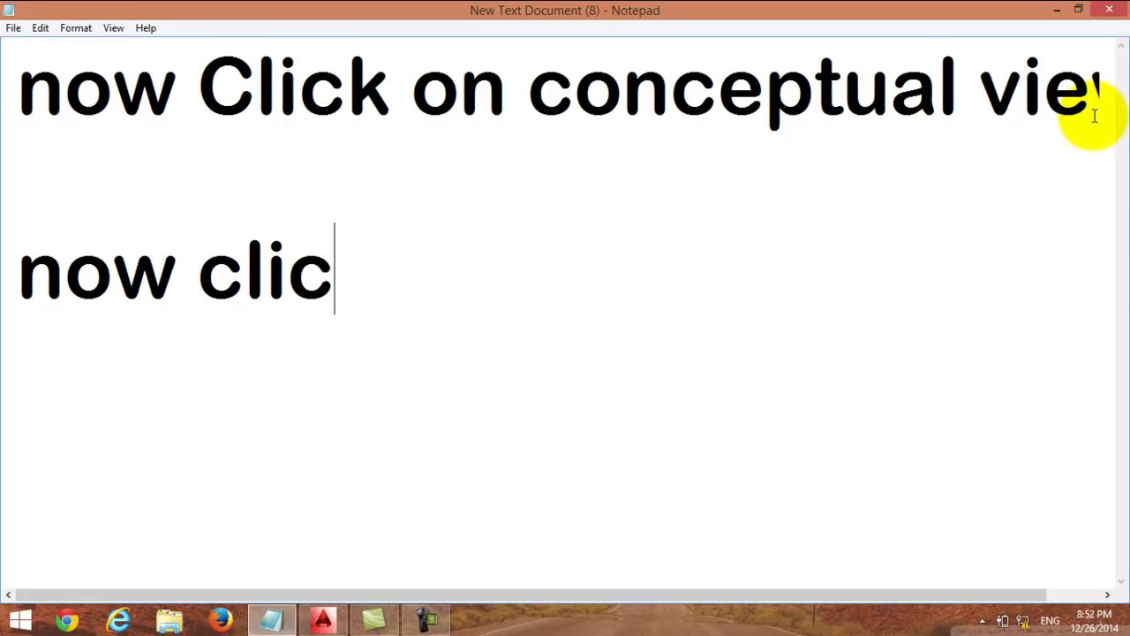
pyautogui.press('BackSpace')
pyautogui.press('BackSpace')
pyautogui.press('BackSpace')
pyautogui.press('BackSpace')
pyautogui.write('sele')
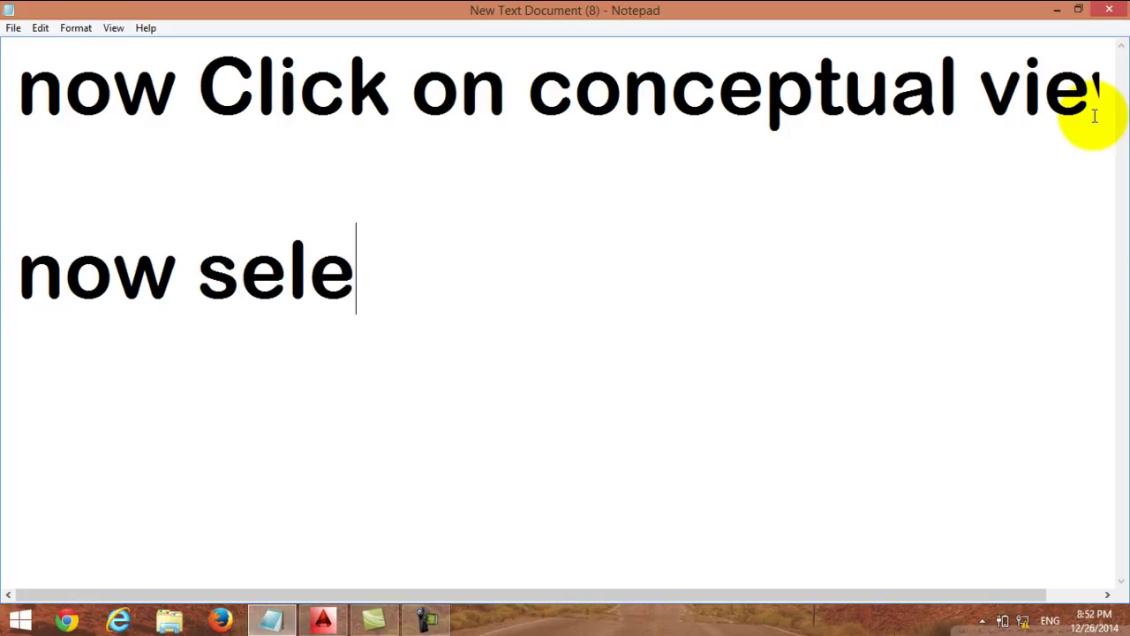
pyautogui.write('ct ao')
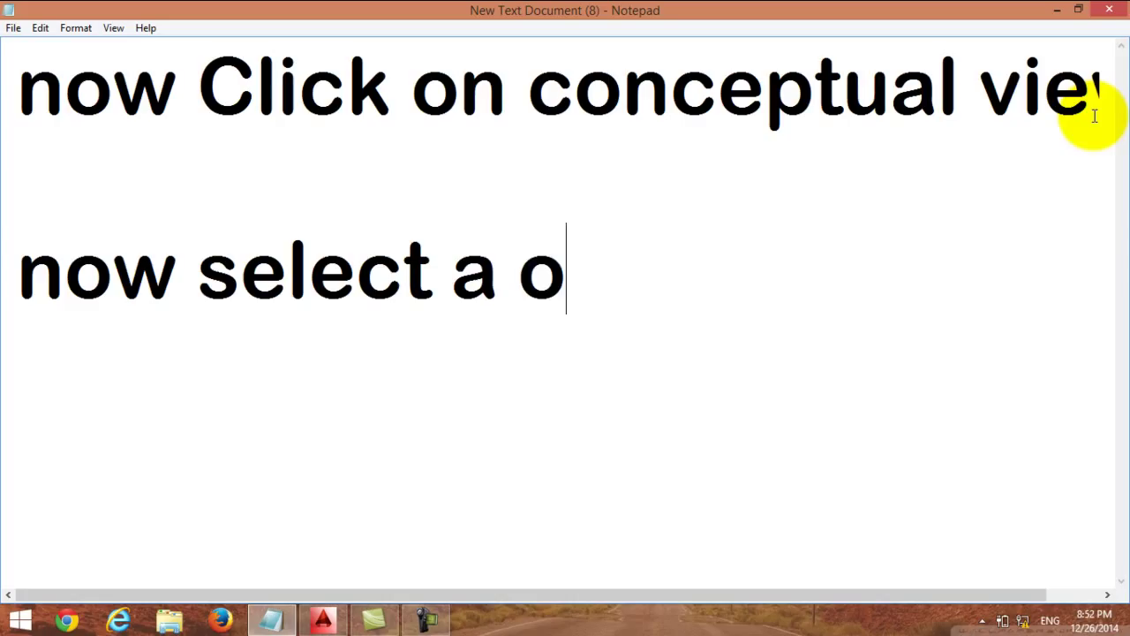
pyautogui.write('bject a')
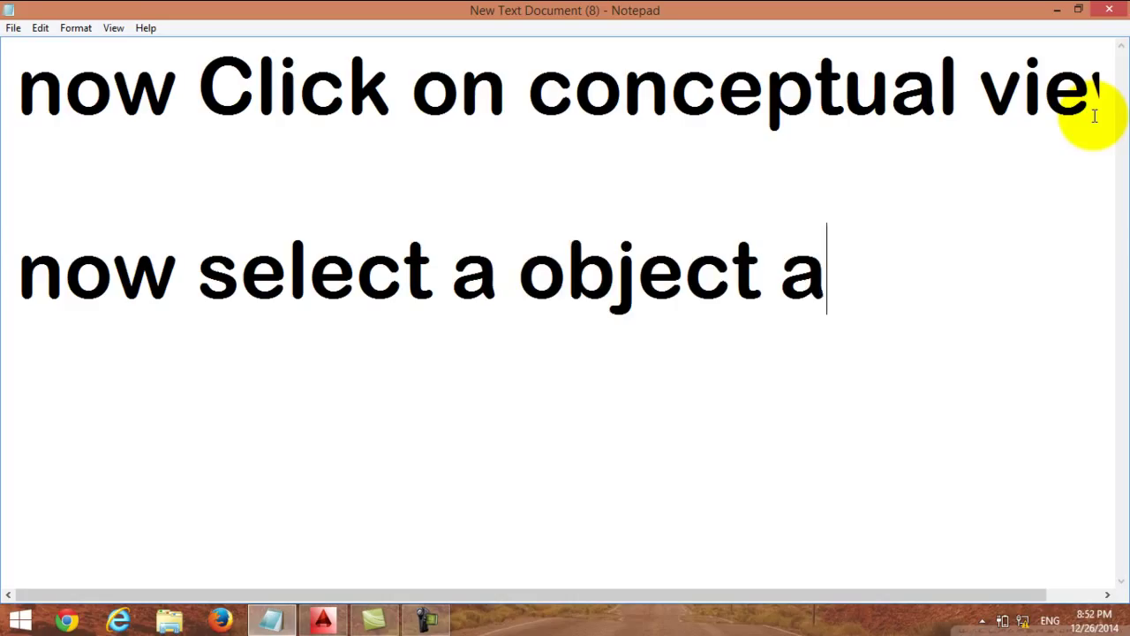
pyautogui.write('nd')
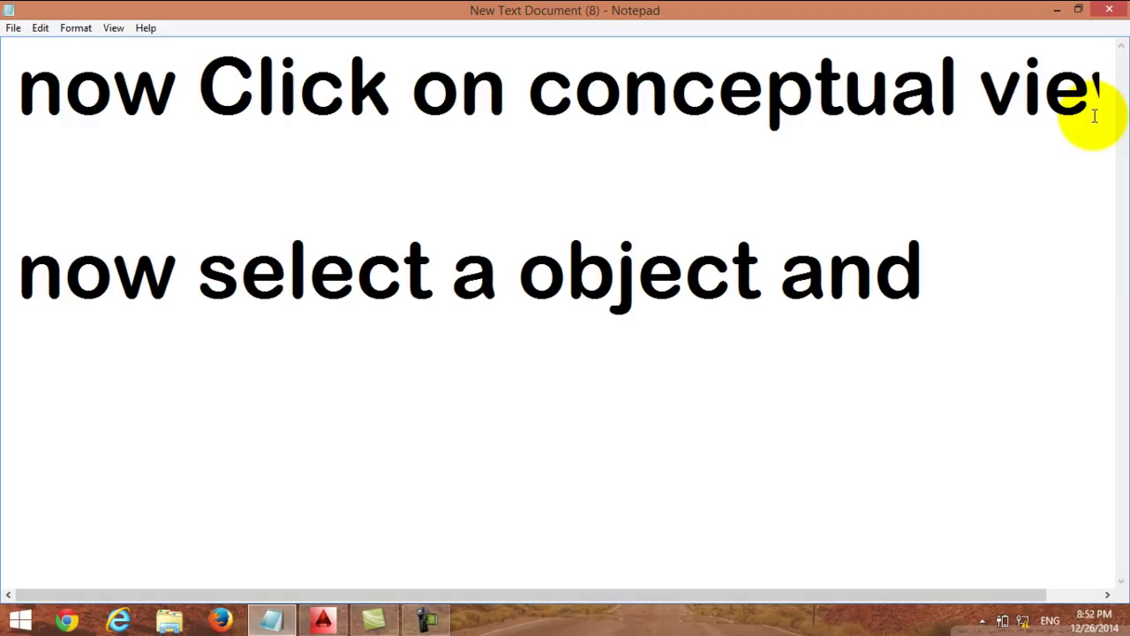
pyautogui.write('gh')
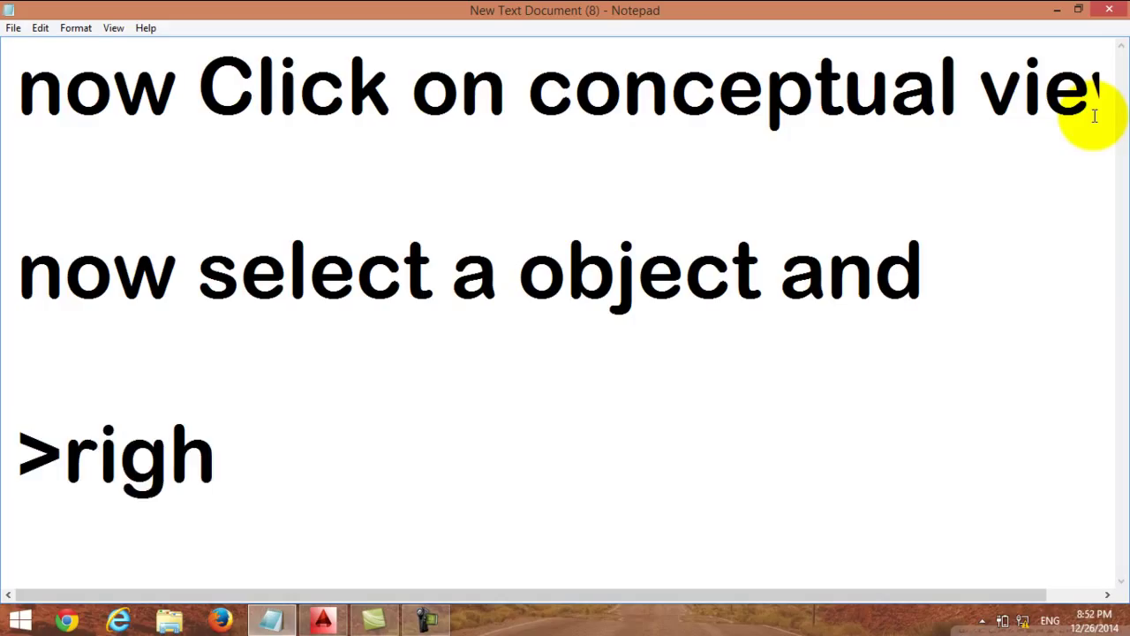
pyautogui.write('tlick')
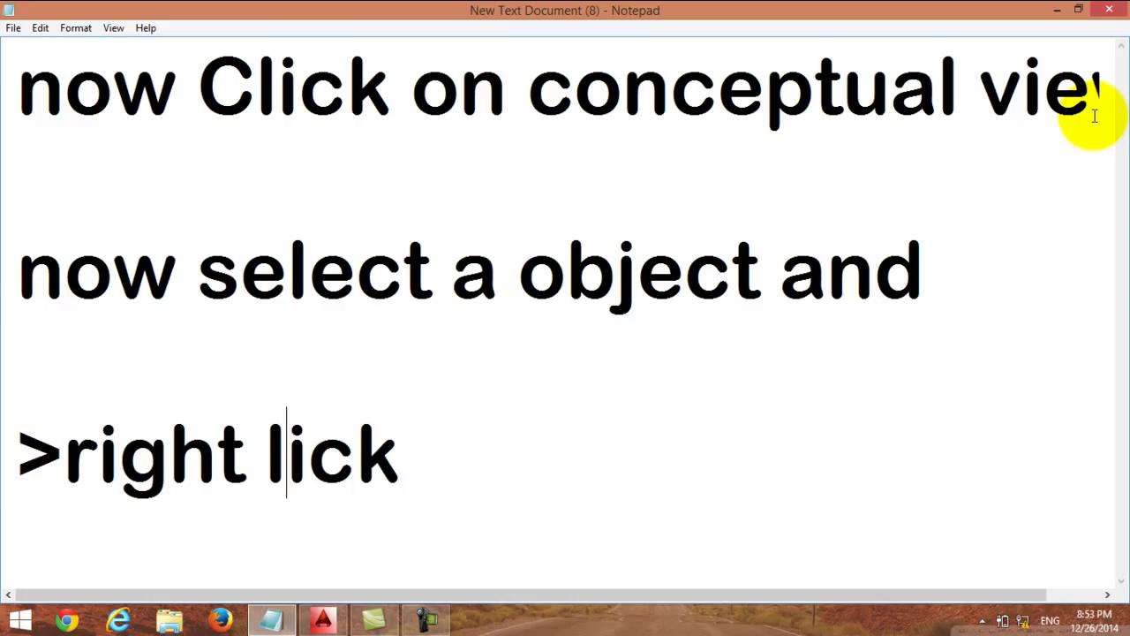
pyautogui.write('c')
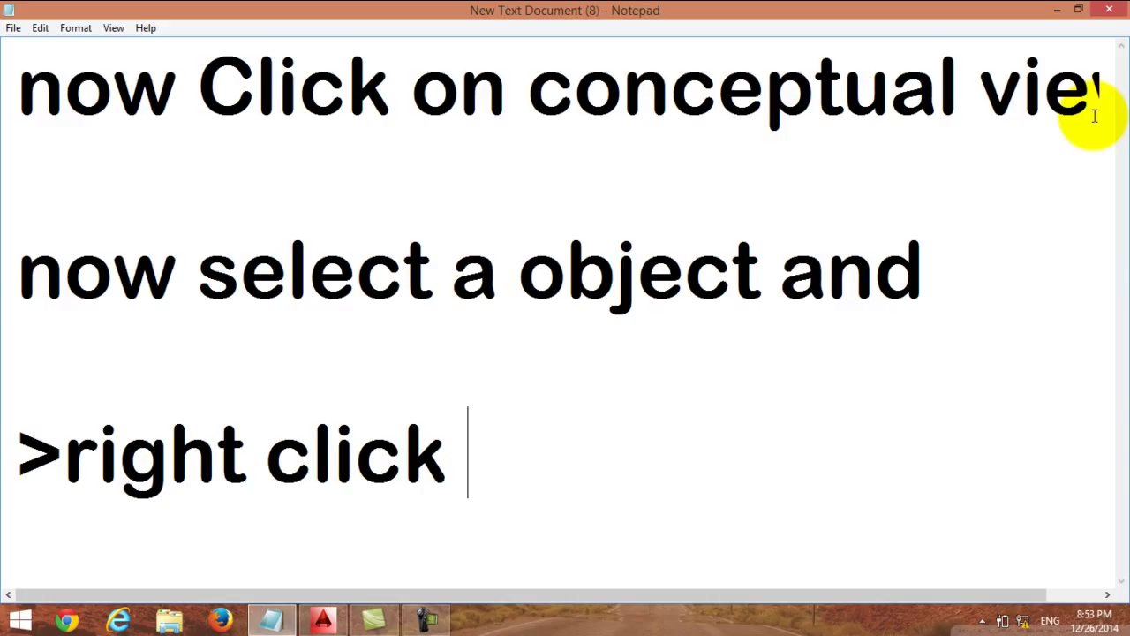
pyautogui.write('>prop')
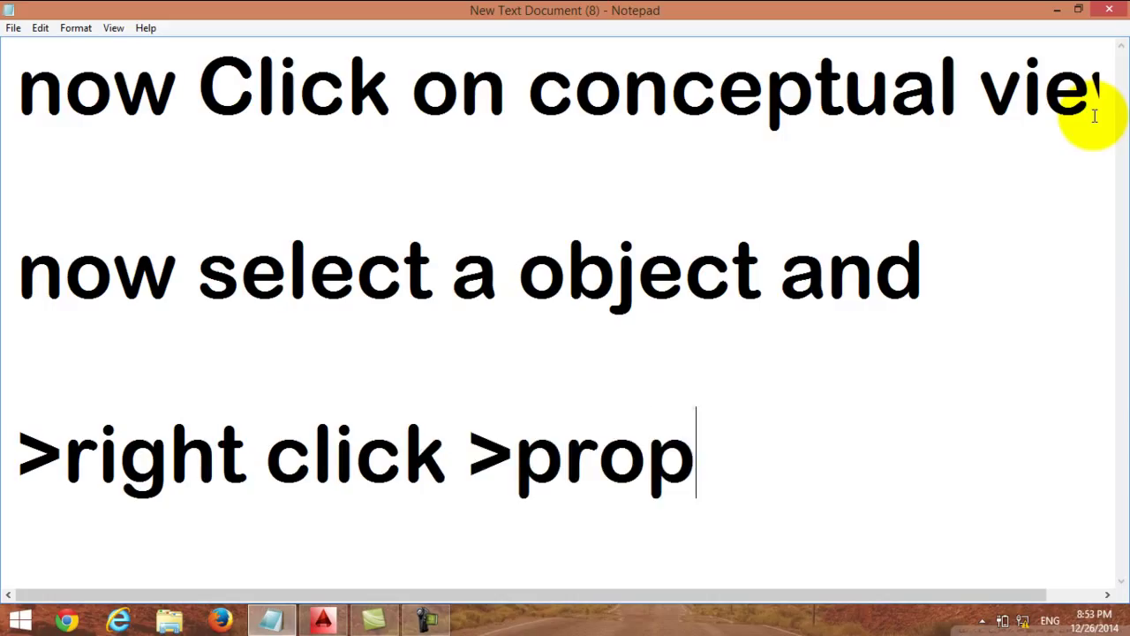
pyautogui.write('er')
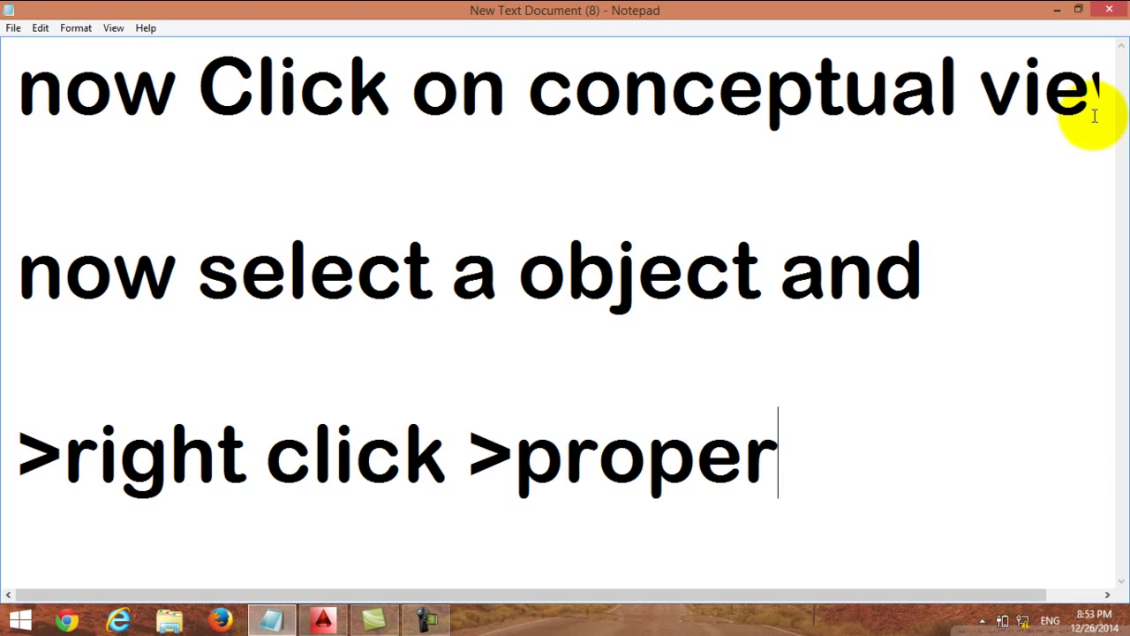
pyautogui.write('ties')
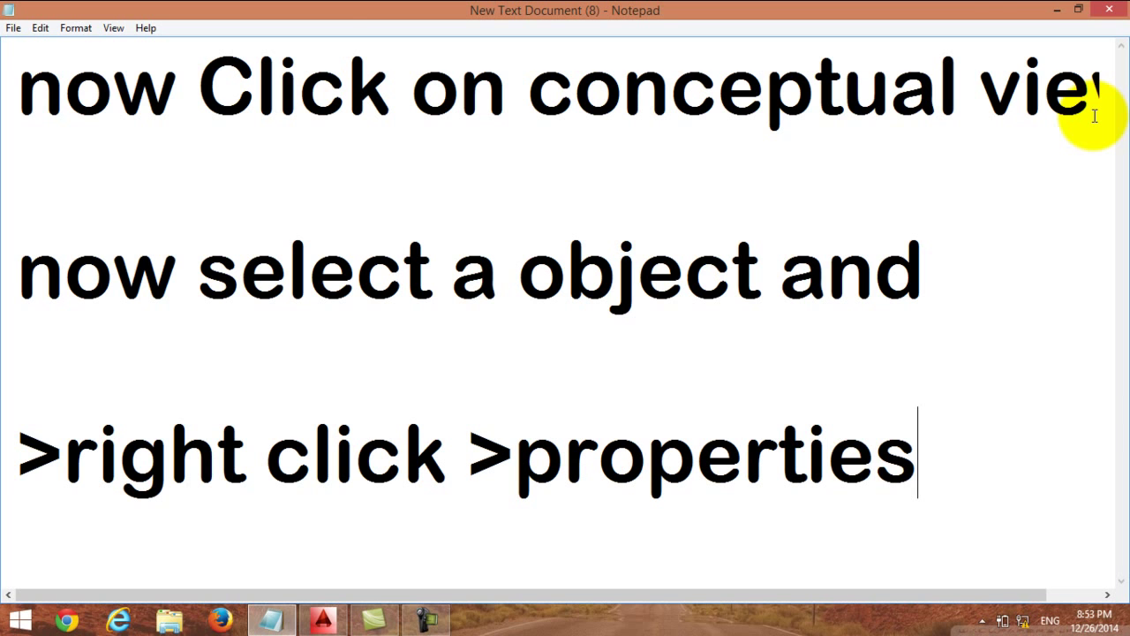
# - Open the seat's Properties and bring up the Select Color dialog for its colour
pyautogui.click(1056, 10)
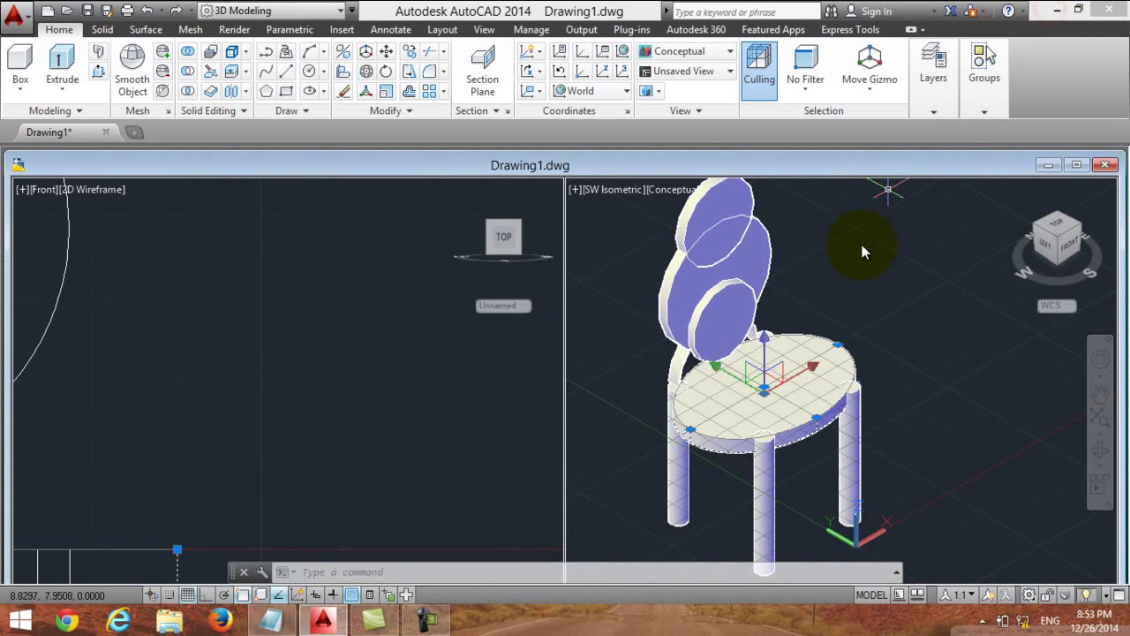
pyautogui.rightClick(775, 397)
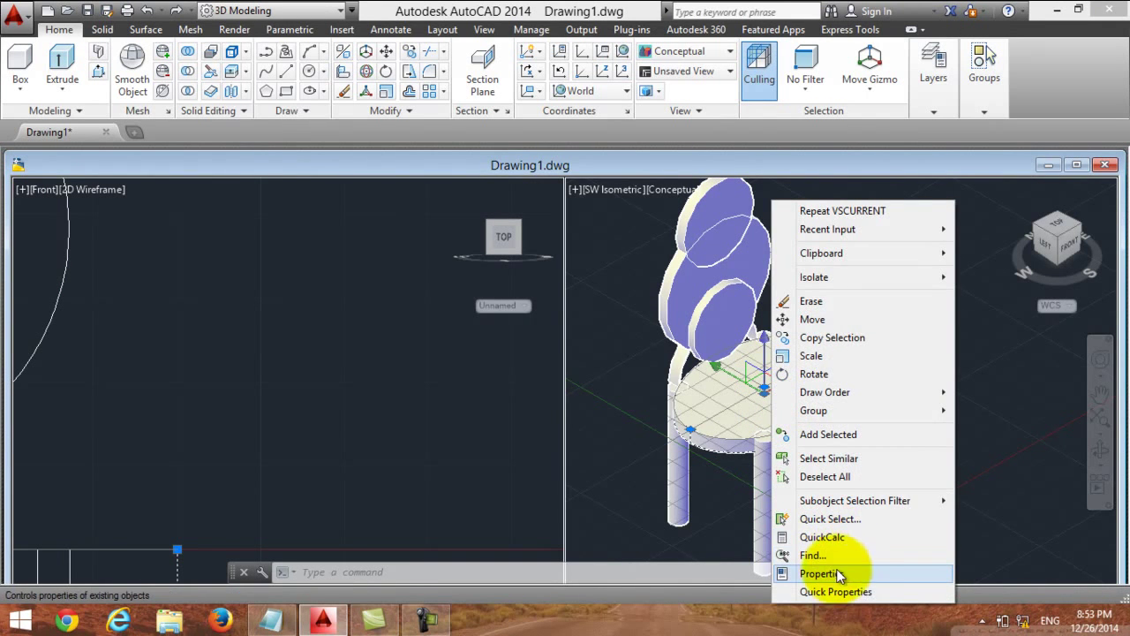
pyautogui.click(868, 575)
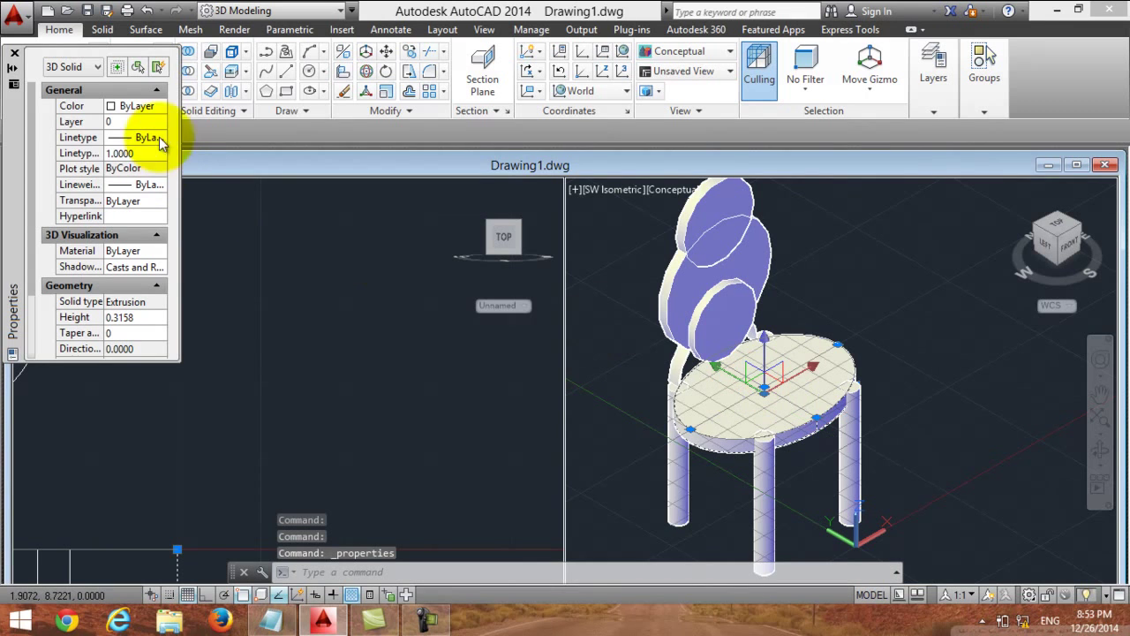
pyautogui.click(94, 108)
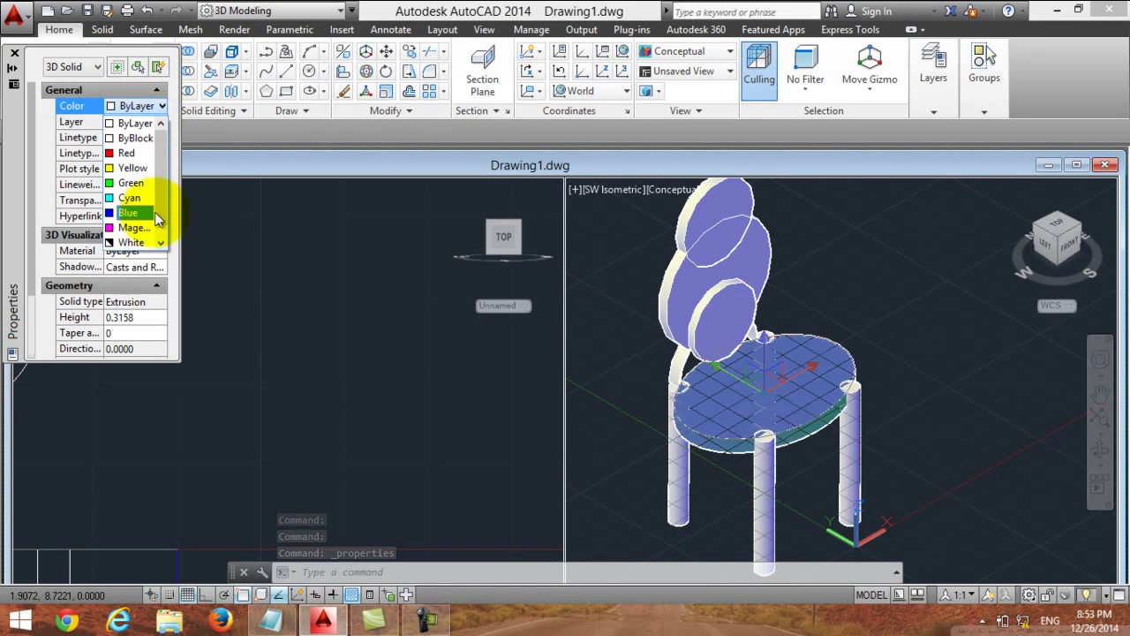
pyautogui.click(146, 243)
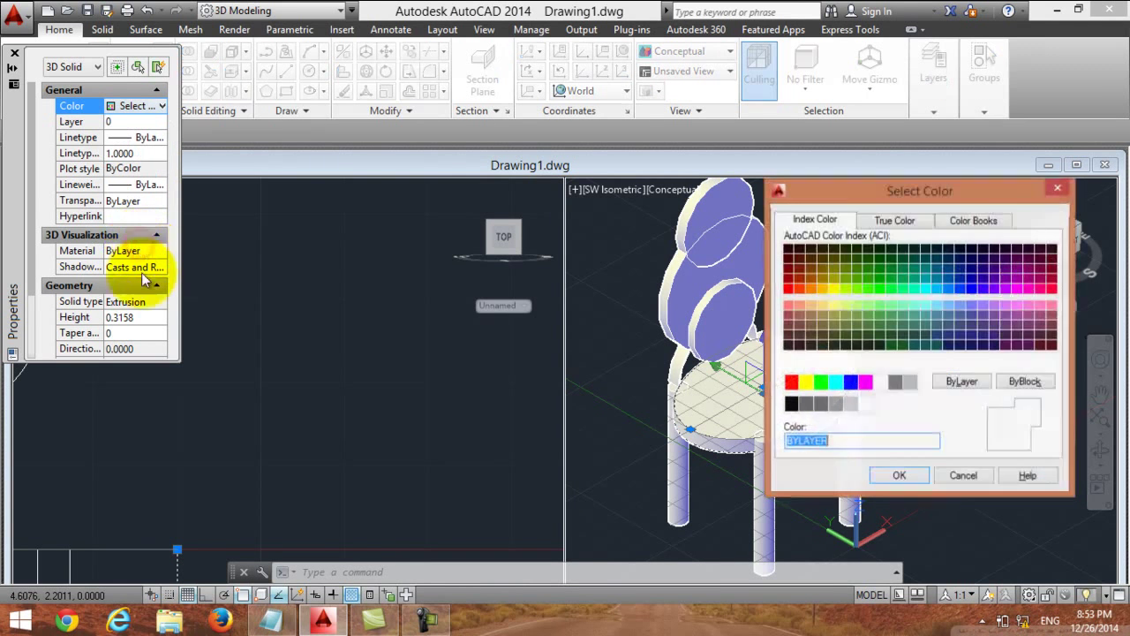
# - Try several index colours on the seat and apply a green one
pyautogui.moveTo(986, 186); pyautogui.dragTo(441, 181)
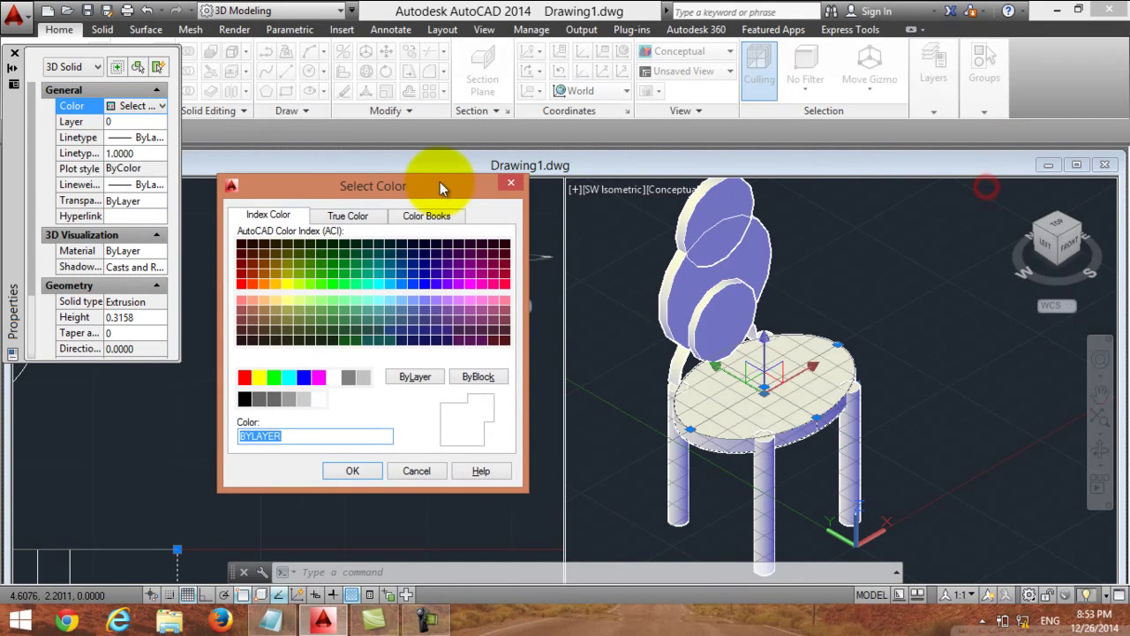
pyautogui.click(355, 254)
pyautogui.click(402, 263)
pyautogui.click(436, 263)
pyautogui.click(493, 273)
pyautogui.click(494, 244)
pyautogui.click(505, 244)
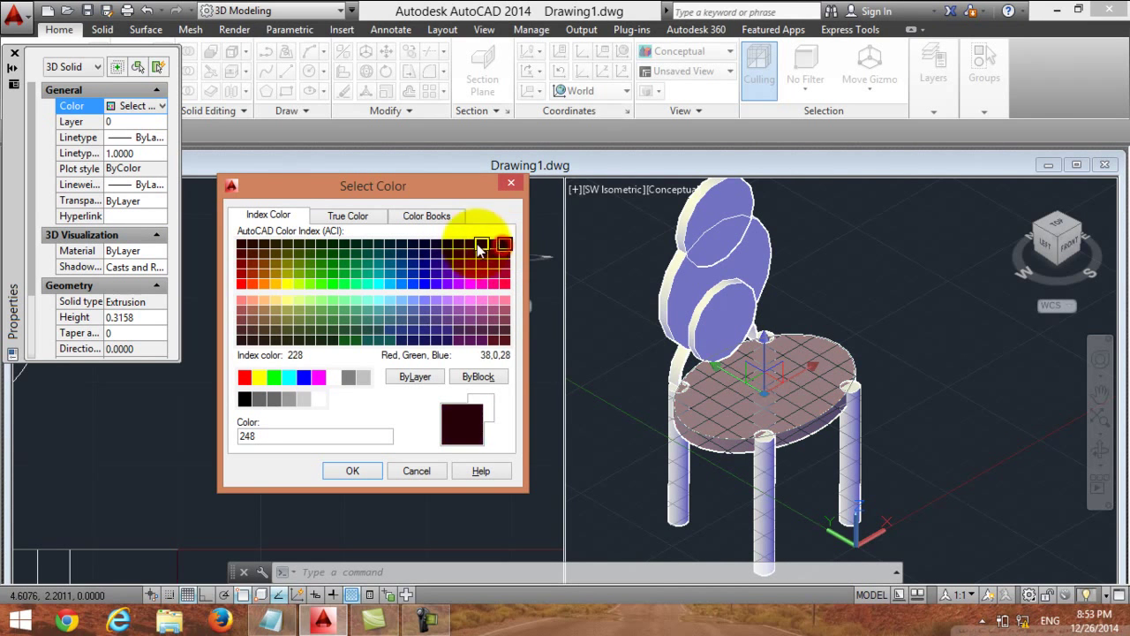
pyautogui.click(425, 243)
pyautogui.click(356, 283)
pyautogui.click(355, 263)
pyautogui.click(310, 264)
pyautogui.click(288, 273)
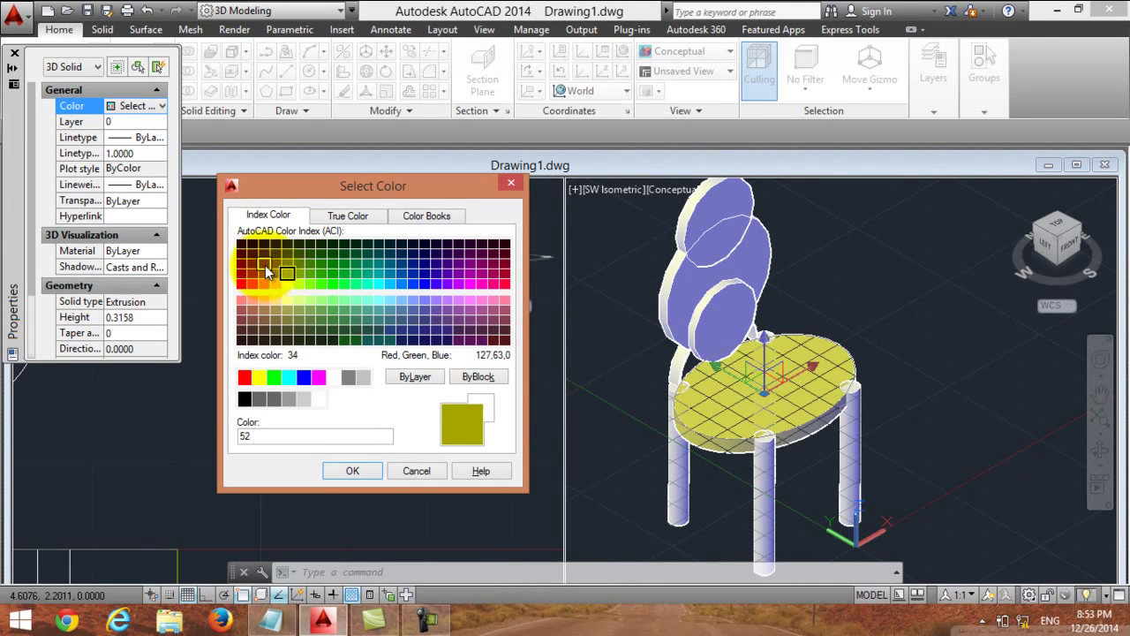
pyautogui.click(266, 272)
pyautogui.doubleClick(356, 255)
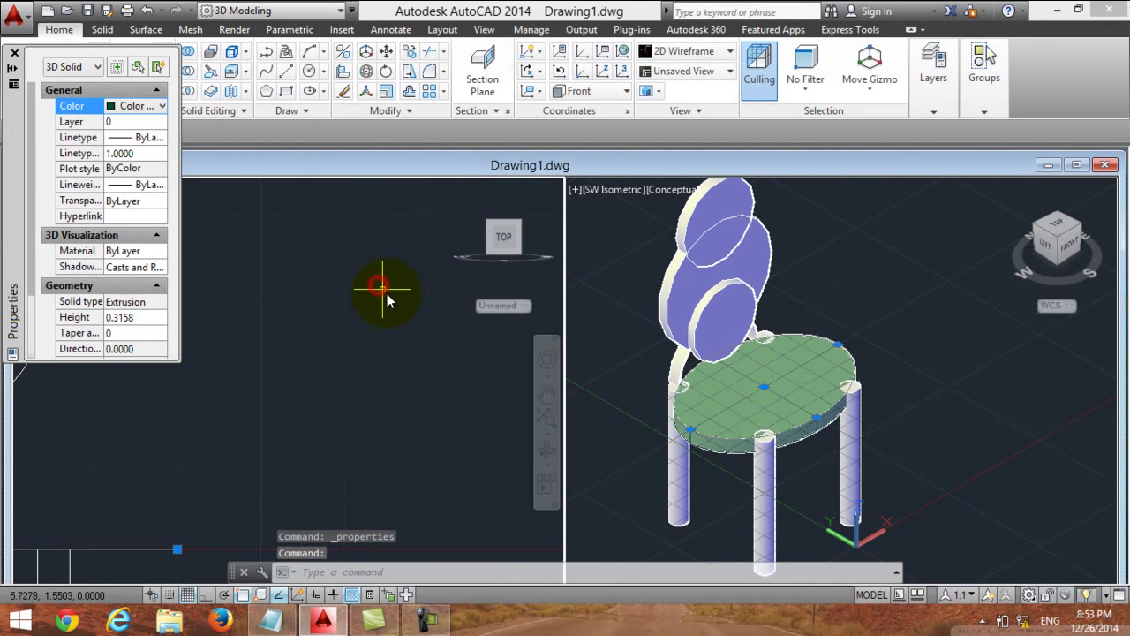
# - Recolour the seat to red index colour 12 and deselect it
pyautogui.click(161, 106)
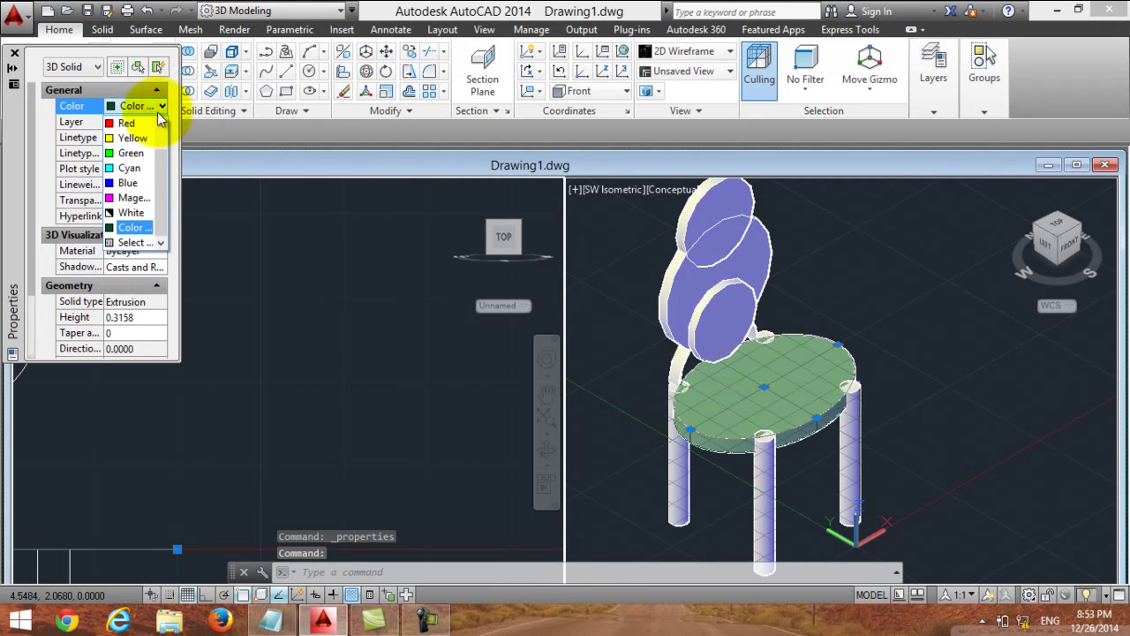
pyautogui.click(142, 245)
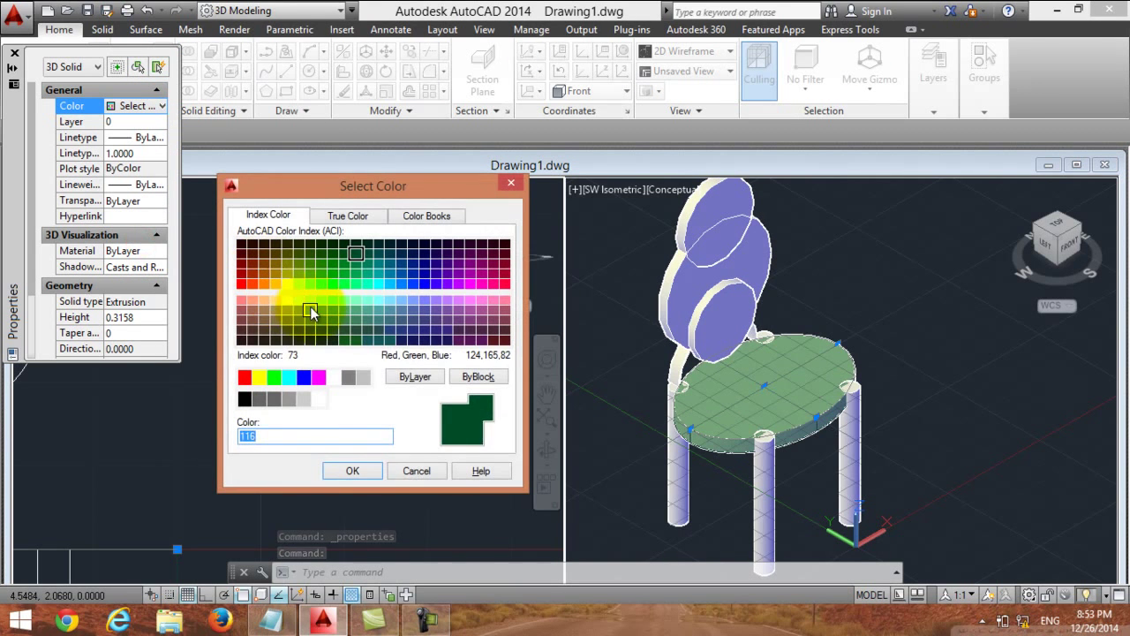
pyautogui.click(310, 320)
pyautogui.click(279, 331)
pyautogui.click(253, 330)
pyautogui.click(241, 340)
pyautogui.click(258, 270)
pyautogui.click(250, 273)
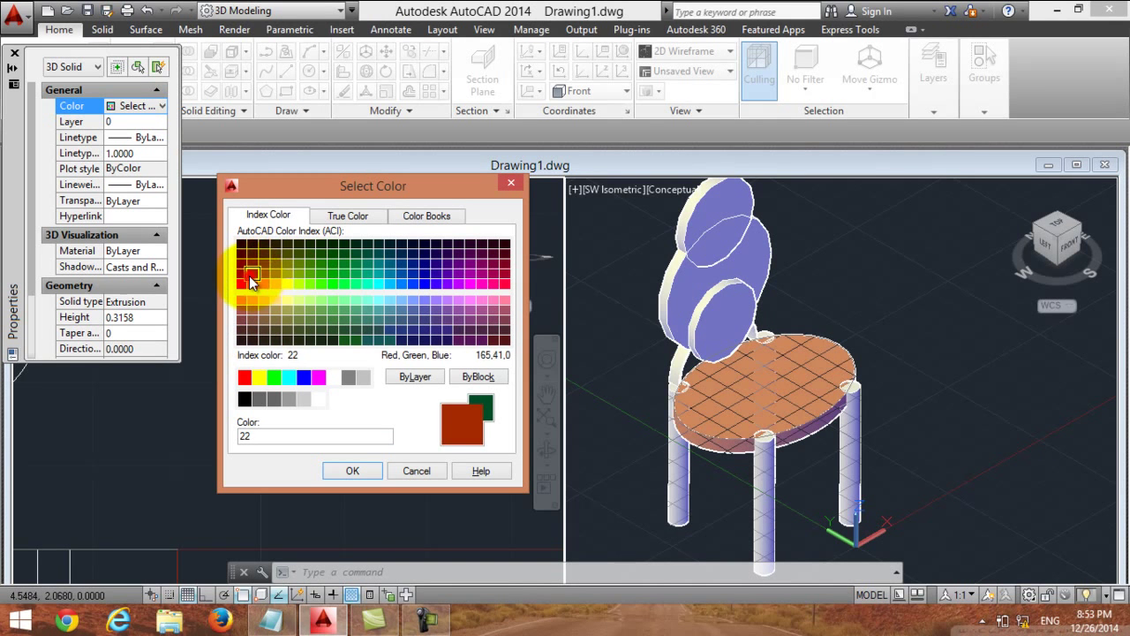
pyautogui.click(244, 264)
pyautogui.click(242, 273)
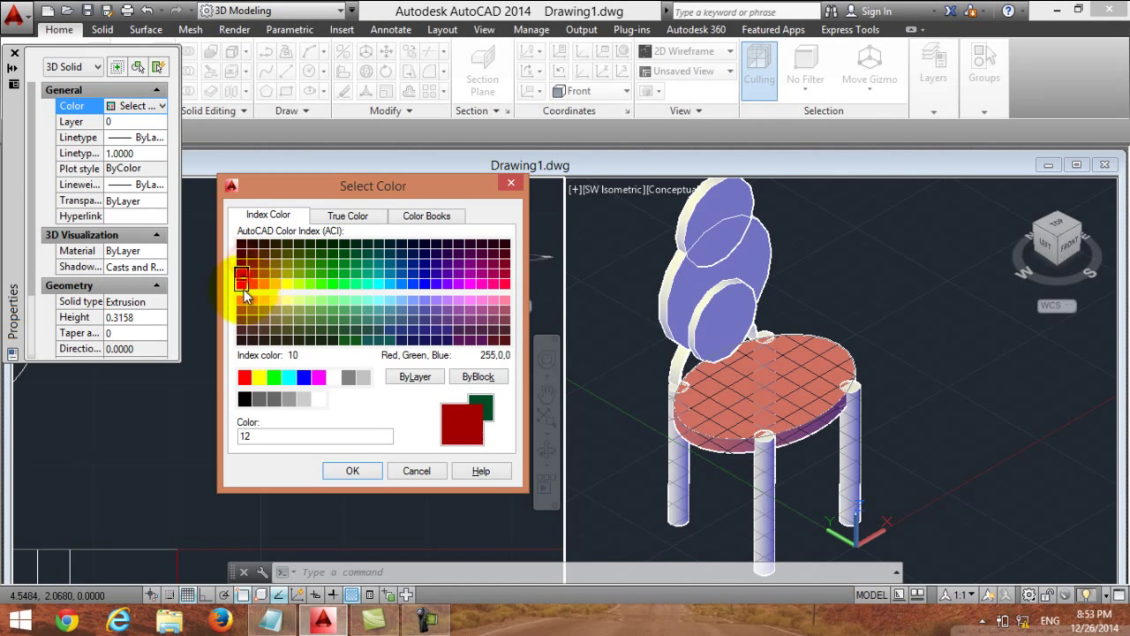
pyautogui.click(353, 468)
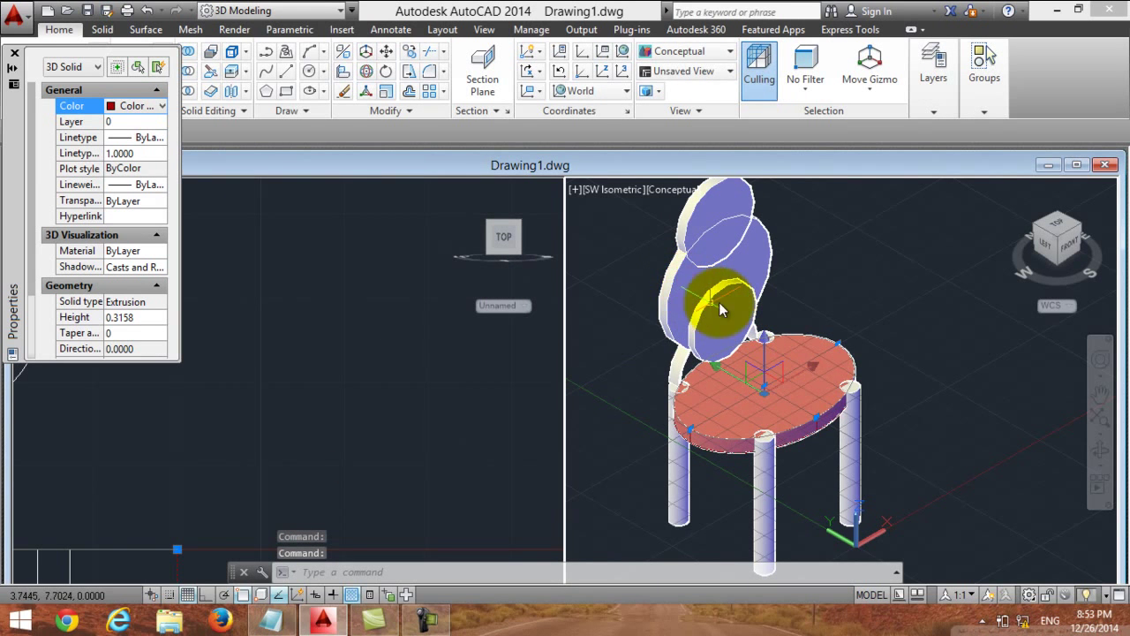
pyautogui.rightClick(783, 300)
# - Select the backrest discs and open the full colour picker for their colour
pyautogui.click(817, 472)
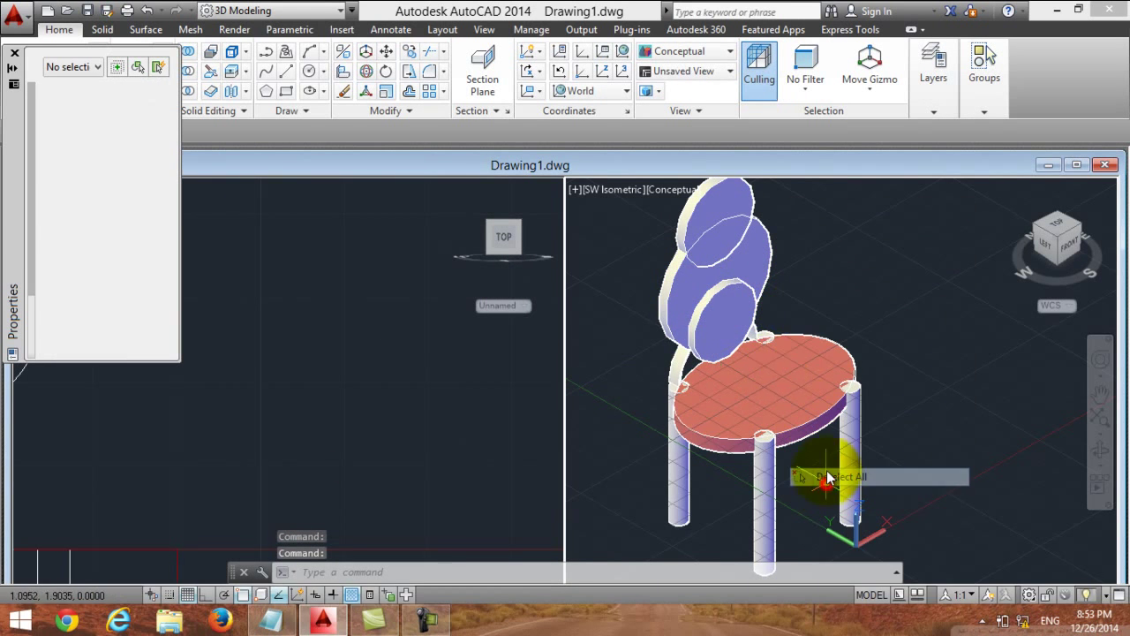
pyautogui.click(718, 313)
pyautogui.click(692, 278)
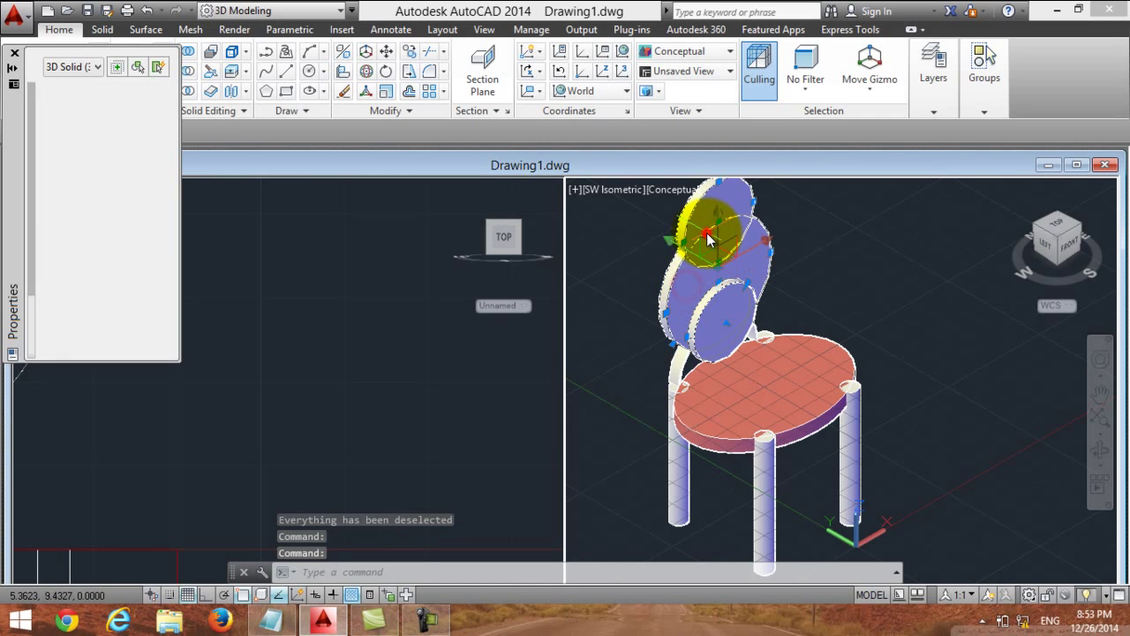
pyautogui.click(139, 107)
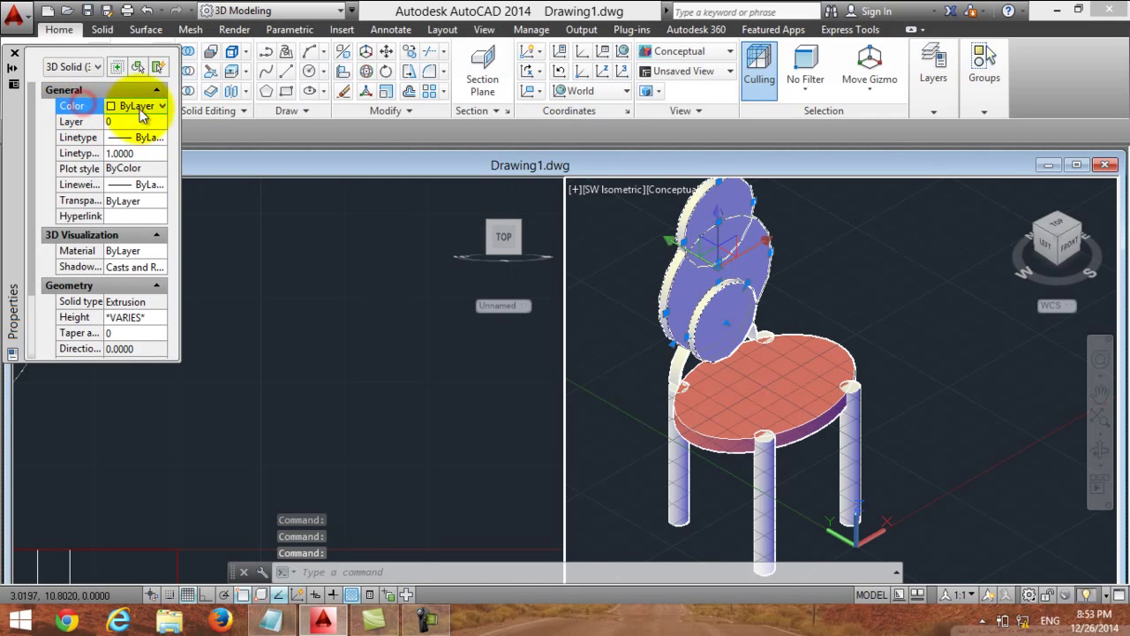
pyautogui.click(141, 107)
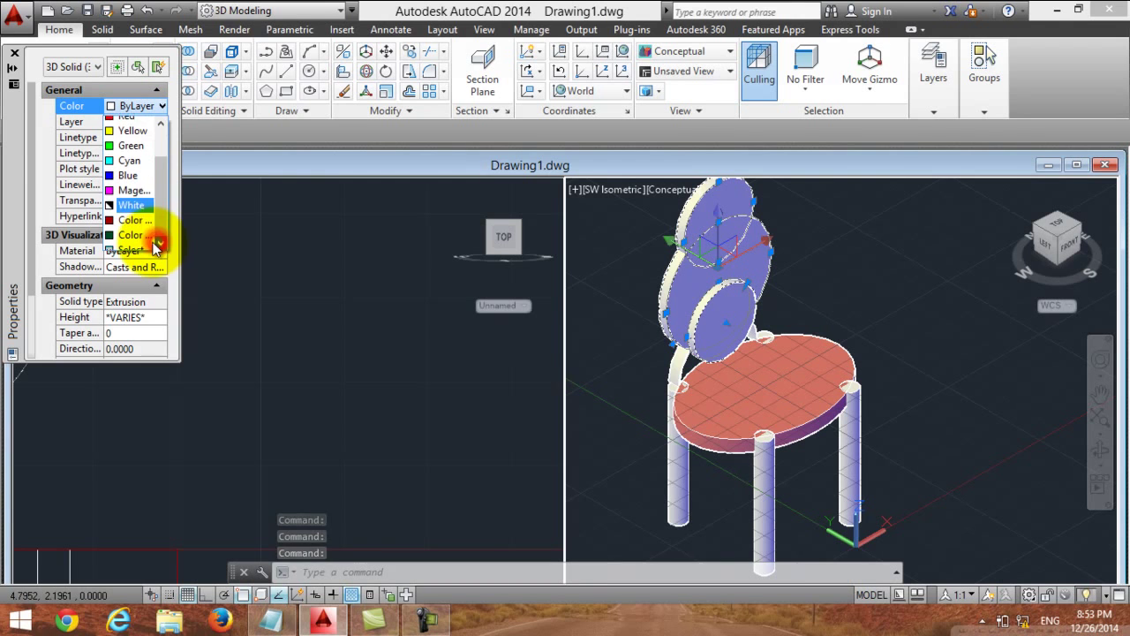
pyautogui.click(159, 243)
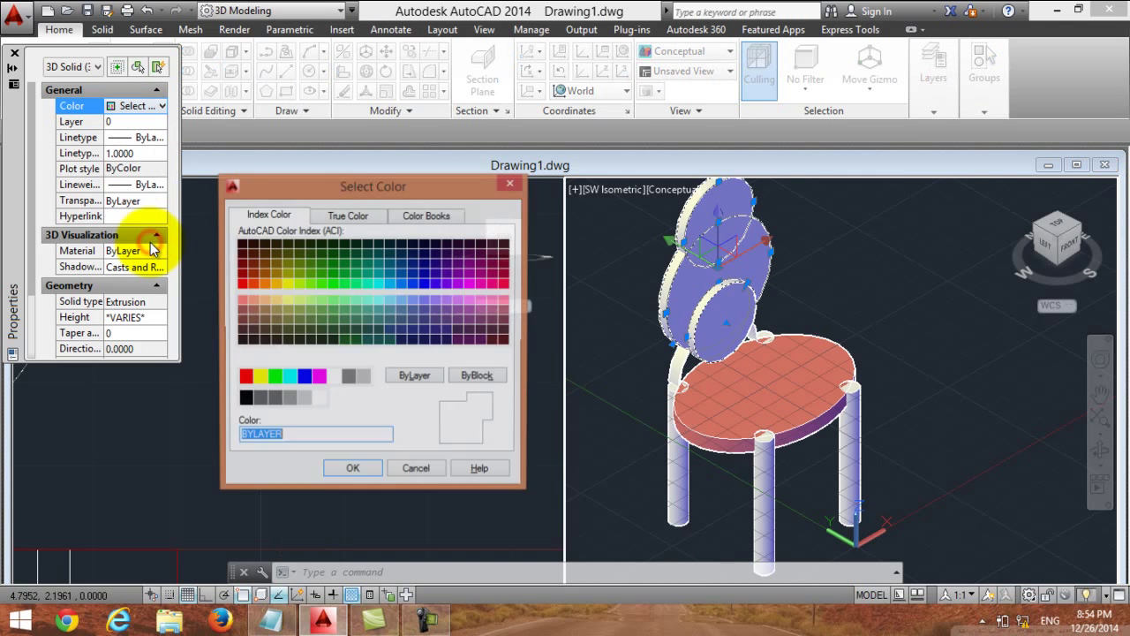
# - Preview several shades, then apply magenta index 232 to the backrest discs
pyautogui.click(390, 265)
pyautogui.click(331, 272)
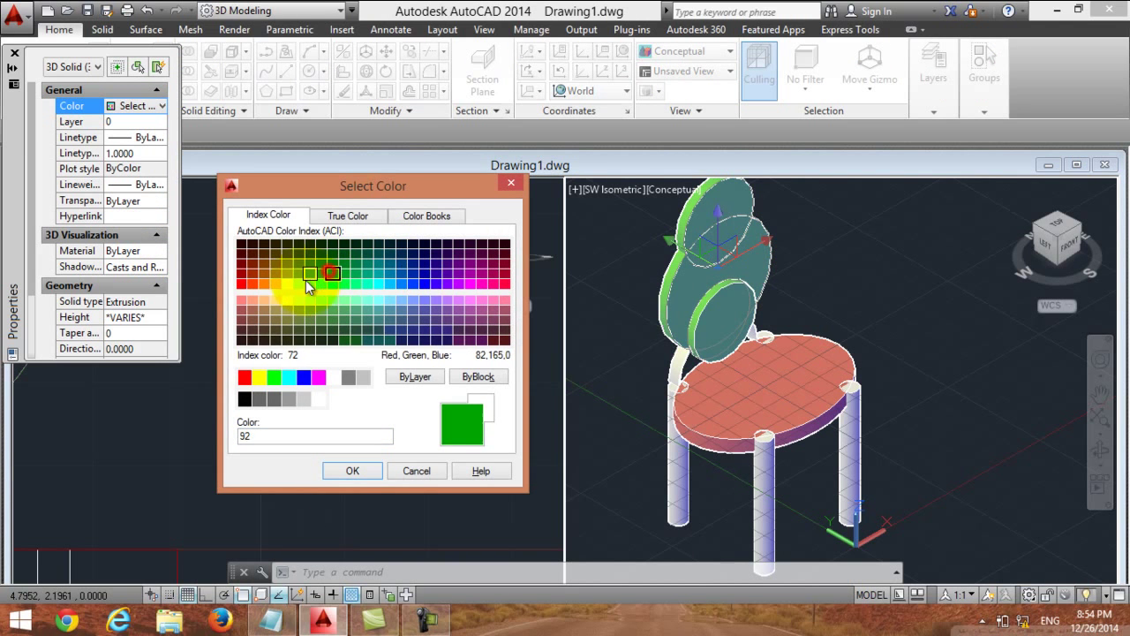
pyautogui.click(254, 269)
pyautogui.click(240, 283)
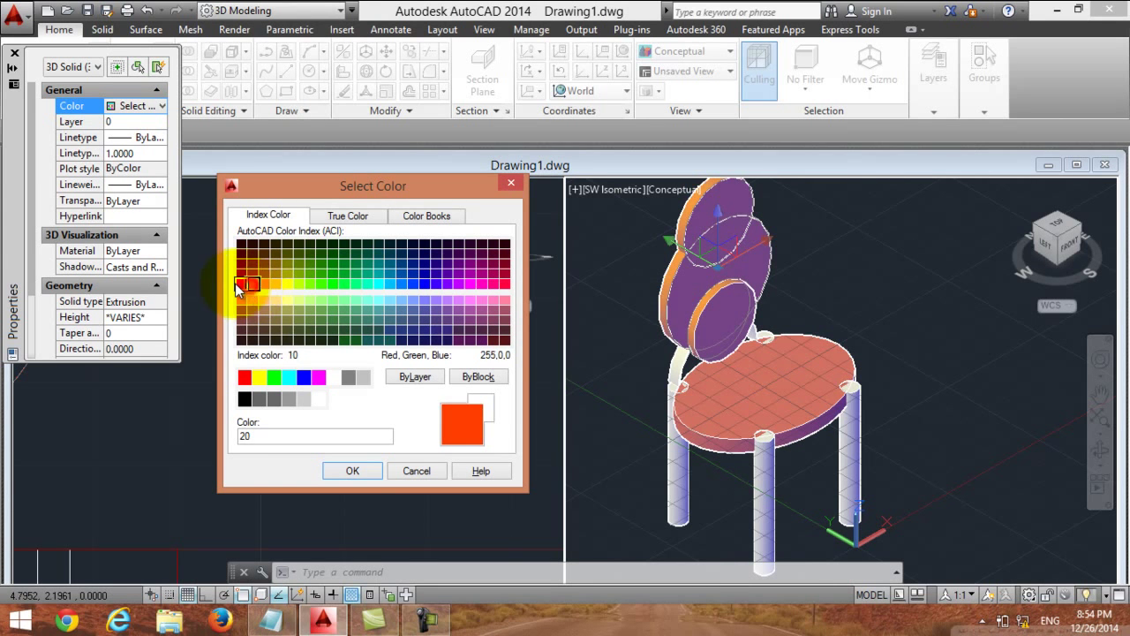
pyautogui.click(263, 334)
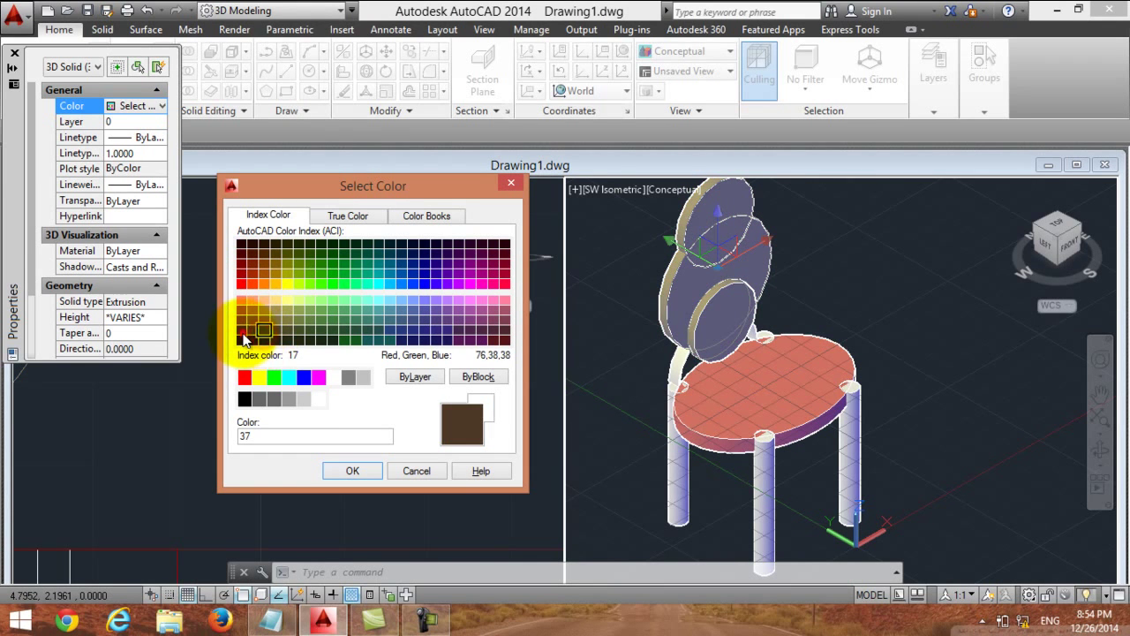
pyautogui.click(250, 331)
pyautogui.click(379, 311)
pyautogui.click(458, 329)
pyautogui.click(495, 311)
pyautogui.click(504, 340)
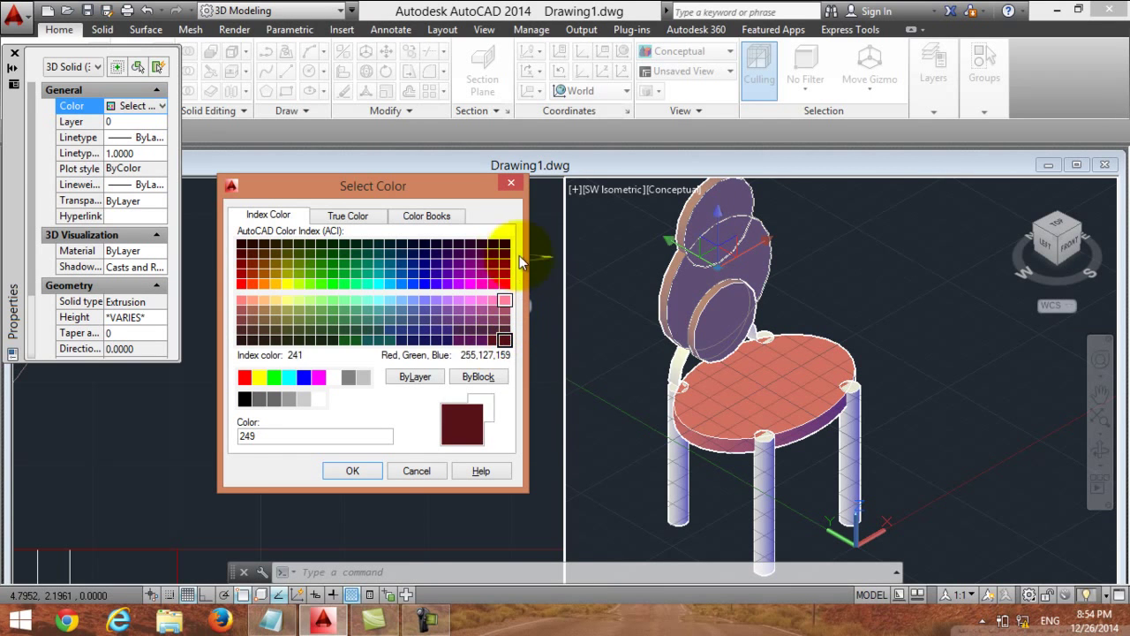
pyautogui.click(494, 275)
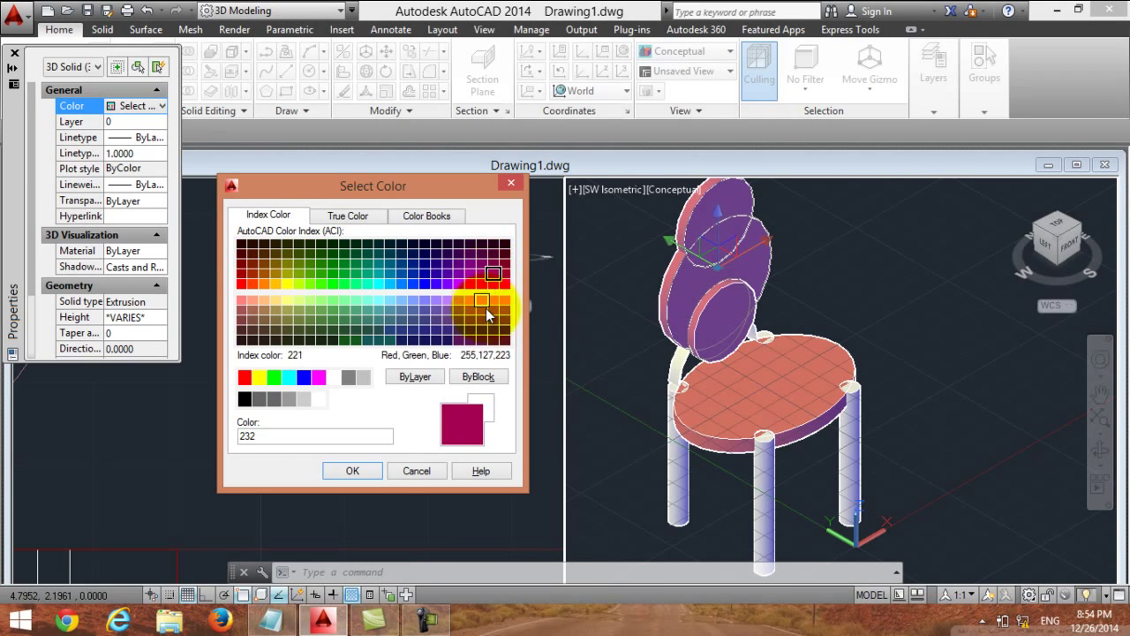
pyautogui.click(360, 473)
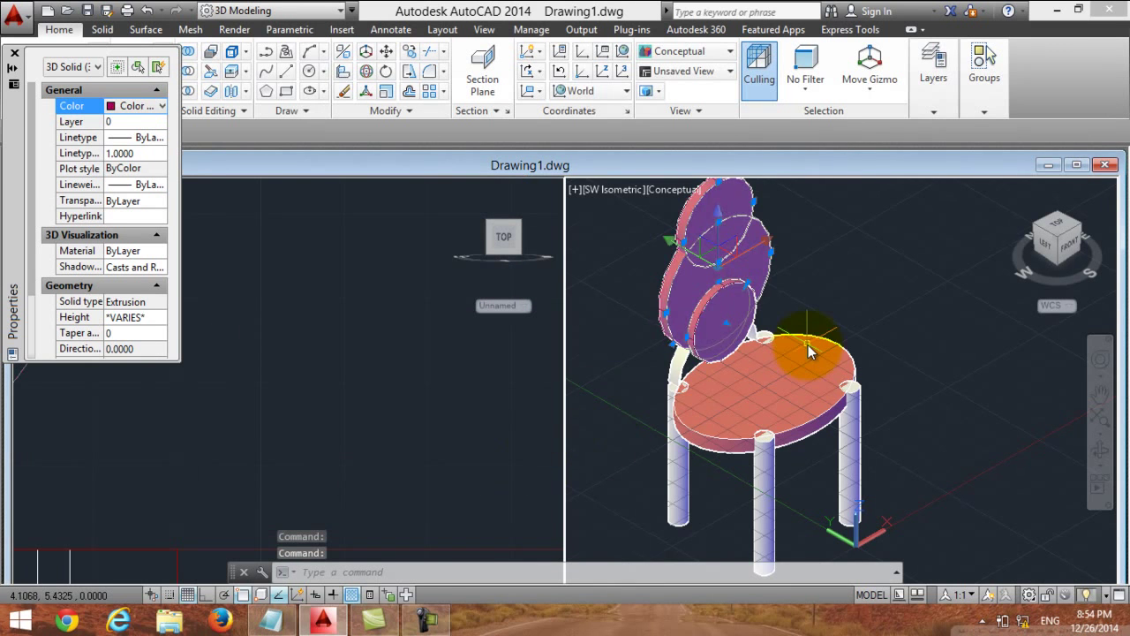
pyautogui.scroll(-2, 821, 342)
pyautogui.scroll(1, 881, 340)
# - Clear the selection, switch to a single viewport, and close the Properties palette
pyautogui.rightClick(881, 342)
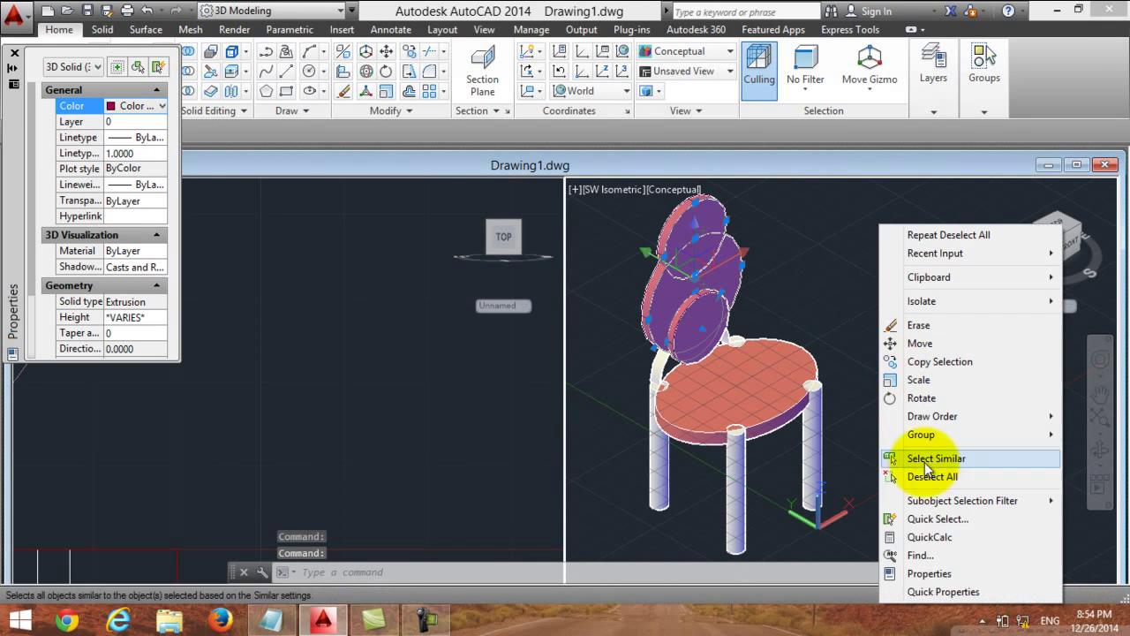
pyautogui.click(927, 476)
pyautogui.scroll(2, 880, 328)
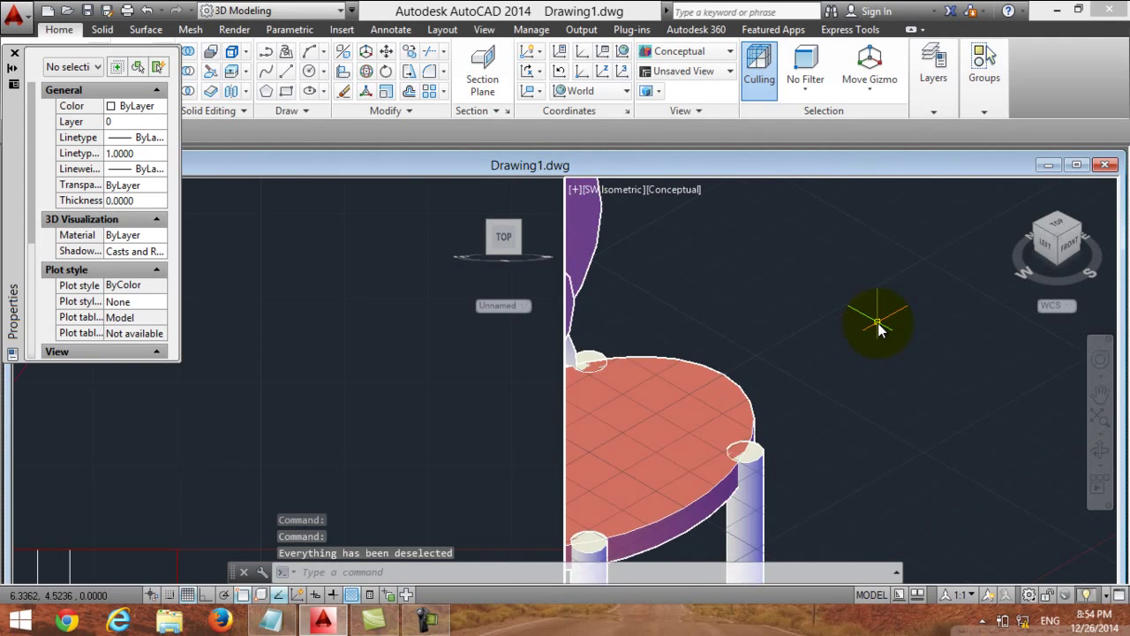
pyautogui.scroll(-4, 879, 328)
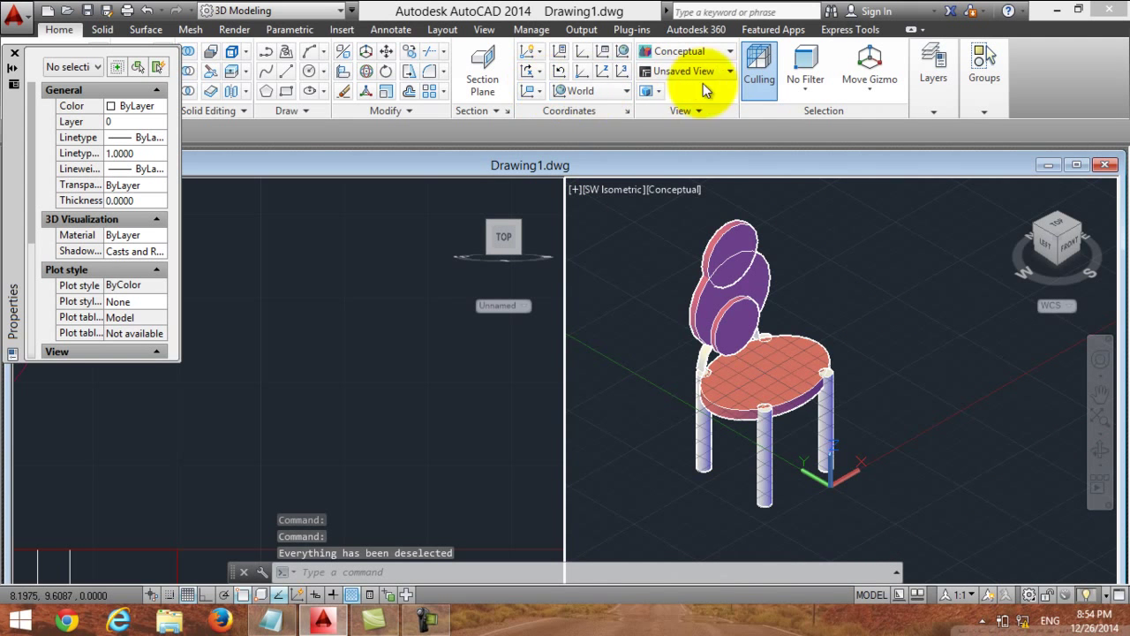
pyautogui.click(484, 29)
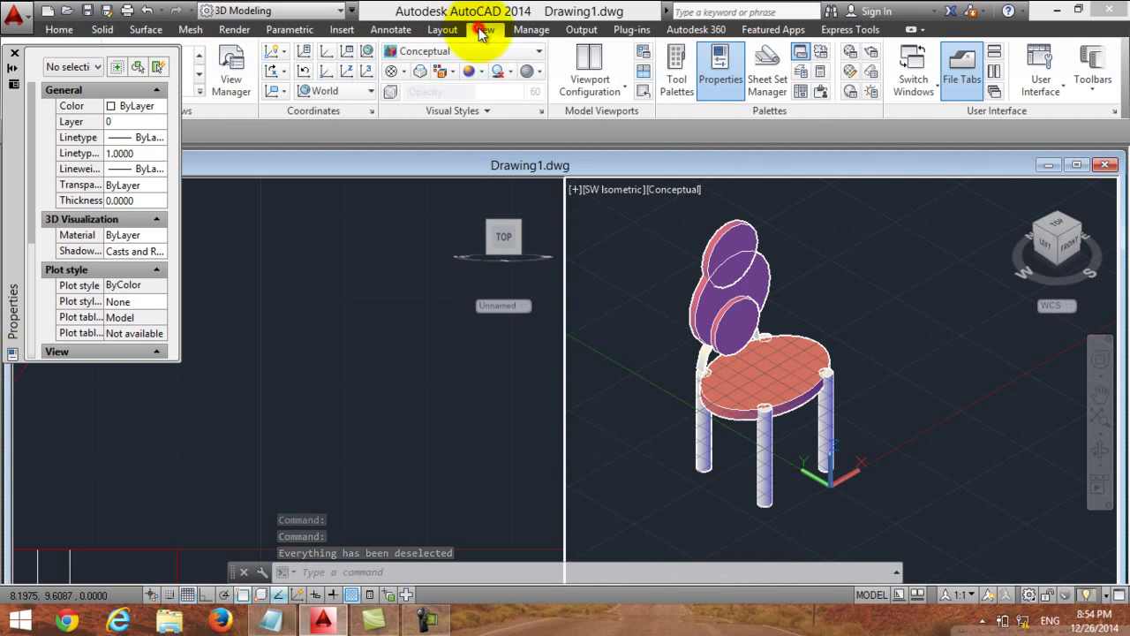
pyautogui.click(612, 92)
pyautogui.click(607, 121)
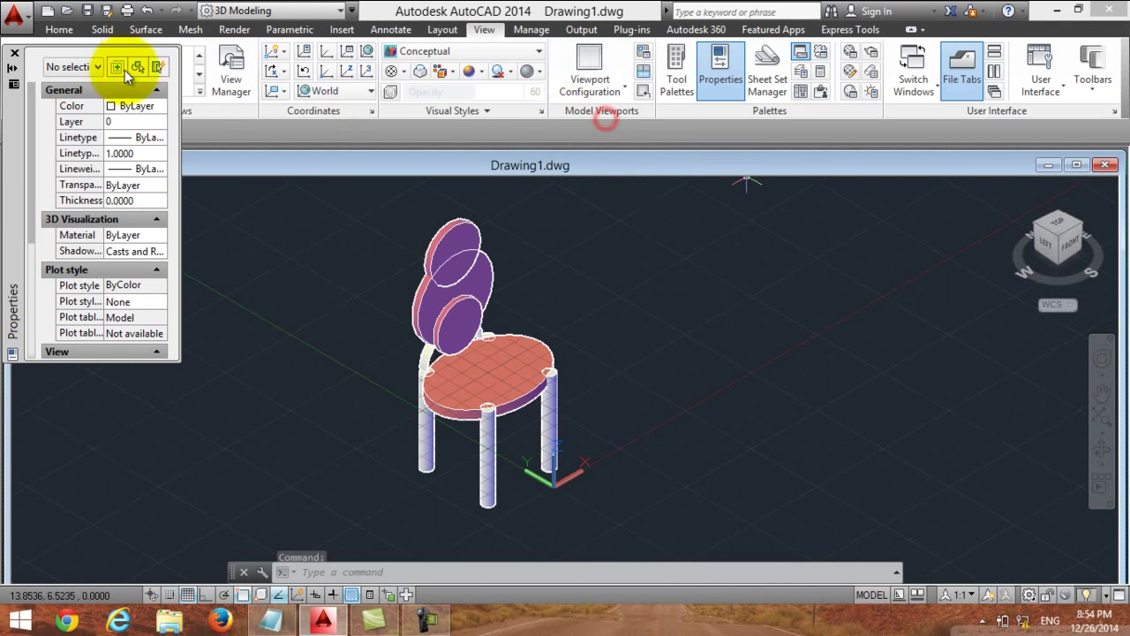
pyautogui.click(14, 55)
# - Orbit and pan to frame the whole chair at an oblique angle, then bring up Notepad
pyautogui.scroll(2, 529, 302)
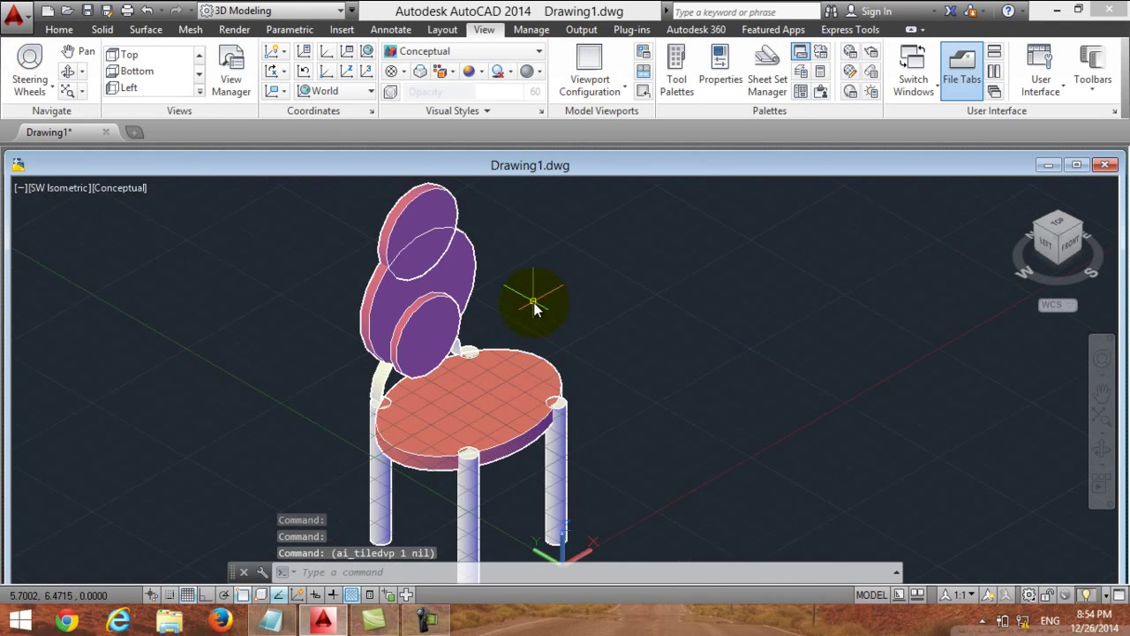
pyautogui.scroll(2, 534, 302)
pyautogui.scroll(-1, 533, 302)
pyautogui.scroll(-2, 533, 303)
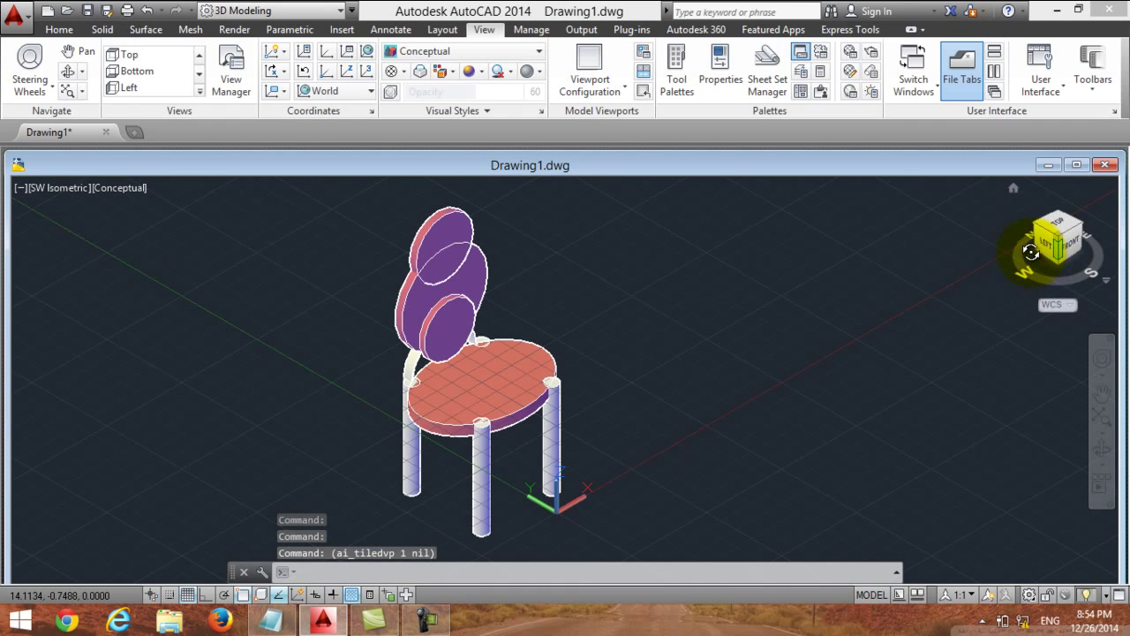
pyautogui.moveTo(1055, 250); pyautogui.dragTo(964, 254)
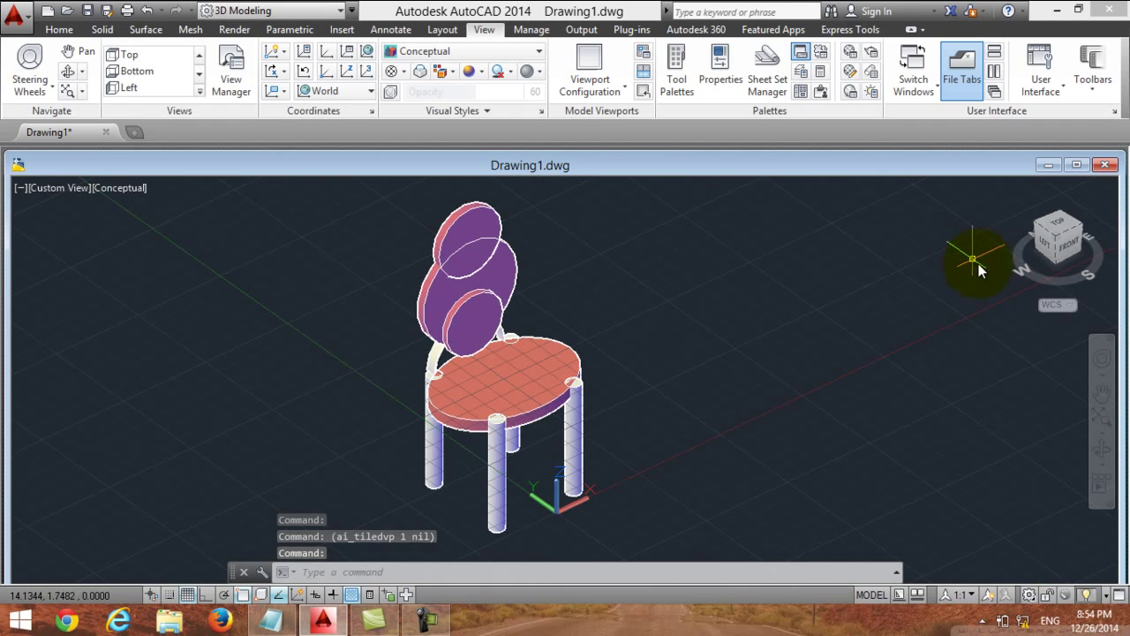
pyautogui.click(1057, 248)
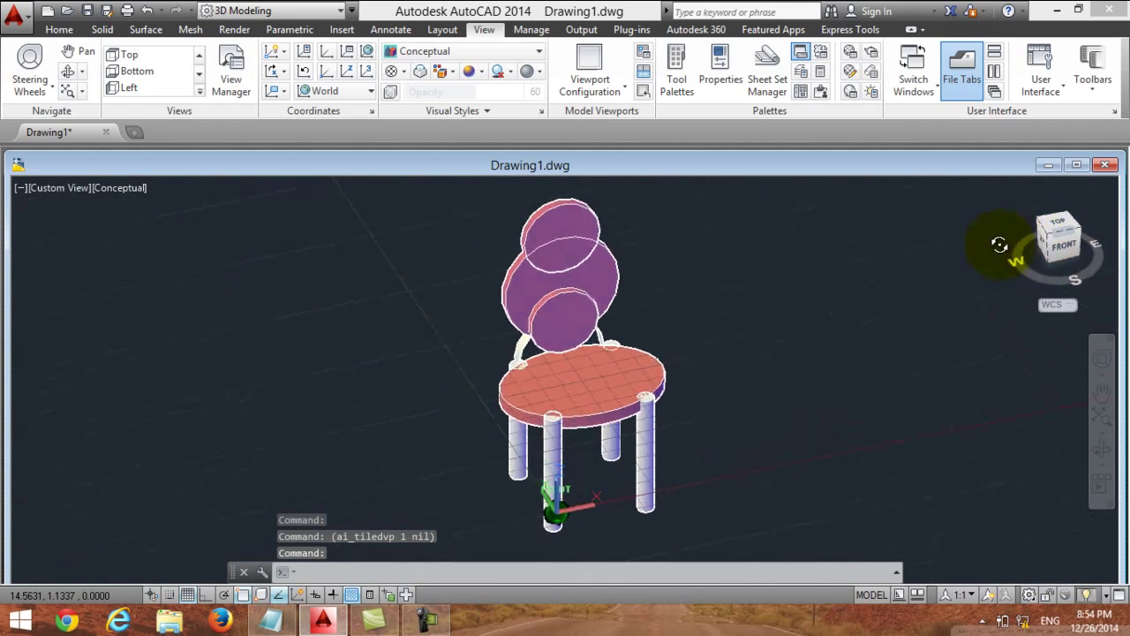
pyautogui.keyDown('shift'); pyautogui.moveTo(911, 242); pyautogui.dragTo(840, 241, button='middle'); pyautogui.keyUp('shift')
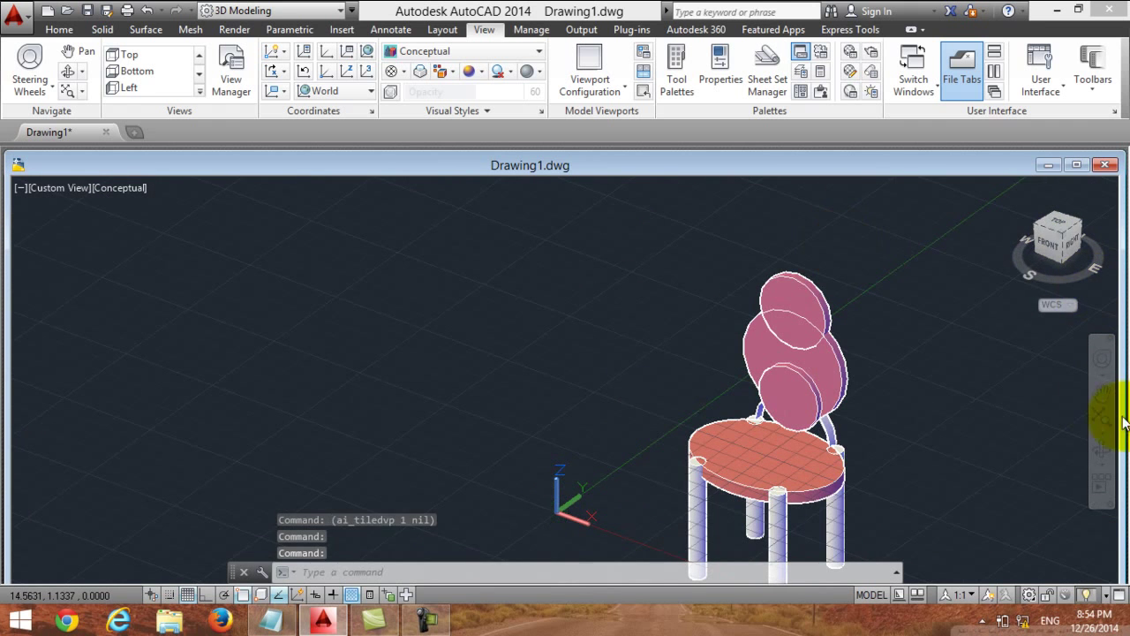
pyautogui.click(1100, 393)
pyautogui.moveTo(840, 415)
pyautogui.mouseDown()
pyautogui.moveTo(821, 373)
pyautogui.moveTo(605, 340)
pyautogui.mouseUp()
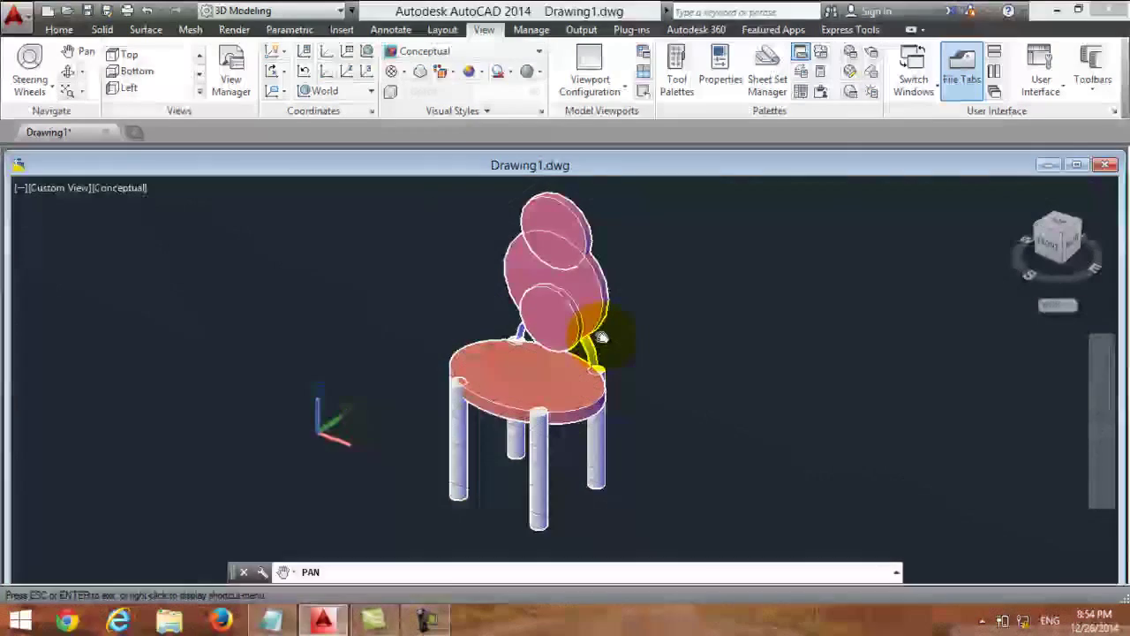
pyautogui.click(276, 622)
pyautogui.click(987, 447)
# - Replace all the note text with 'Thanks !' and 'Subscribe for more VIDEOS'
pyautogui.hotkey('ctrl', 'a')
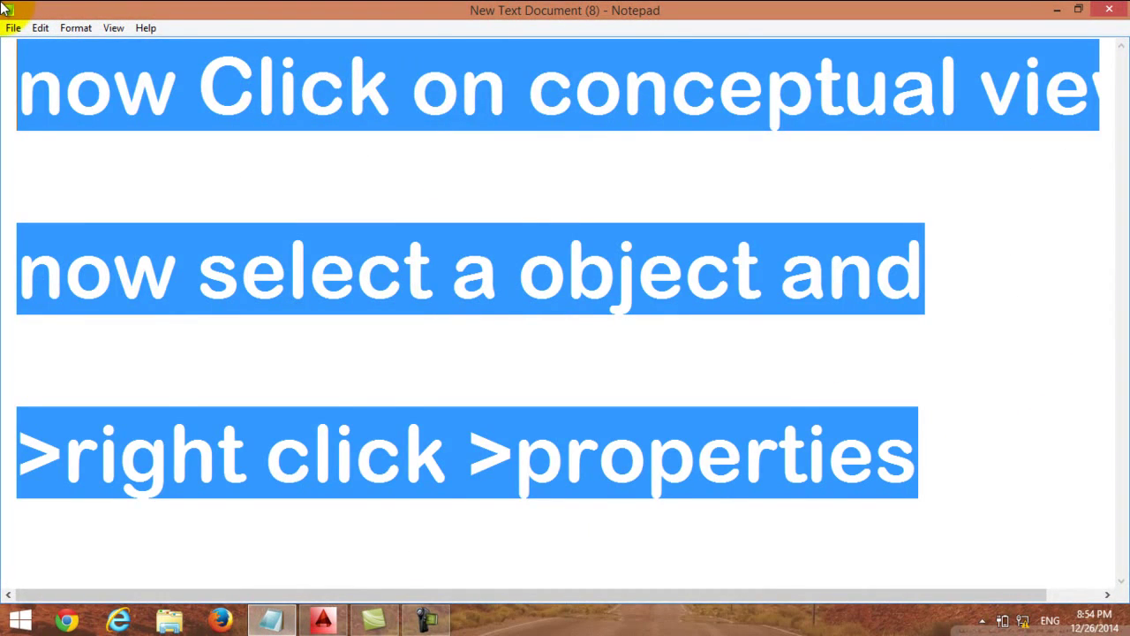
pyautogui.write('Thanks ')
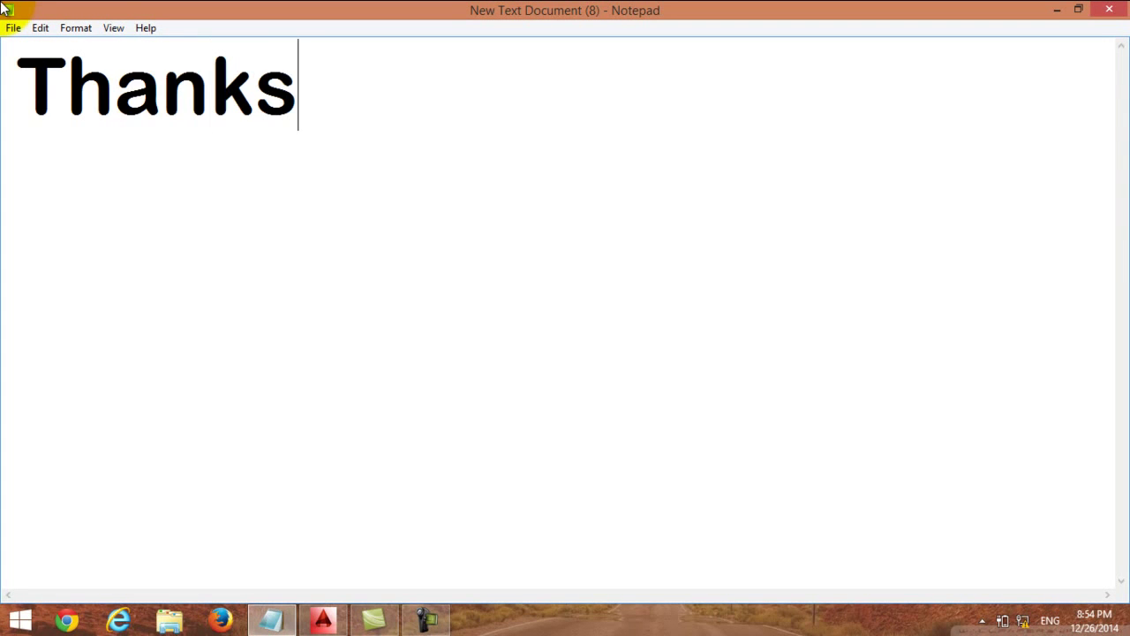
pyautogui.write('!  ')
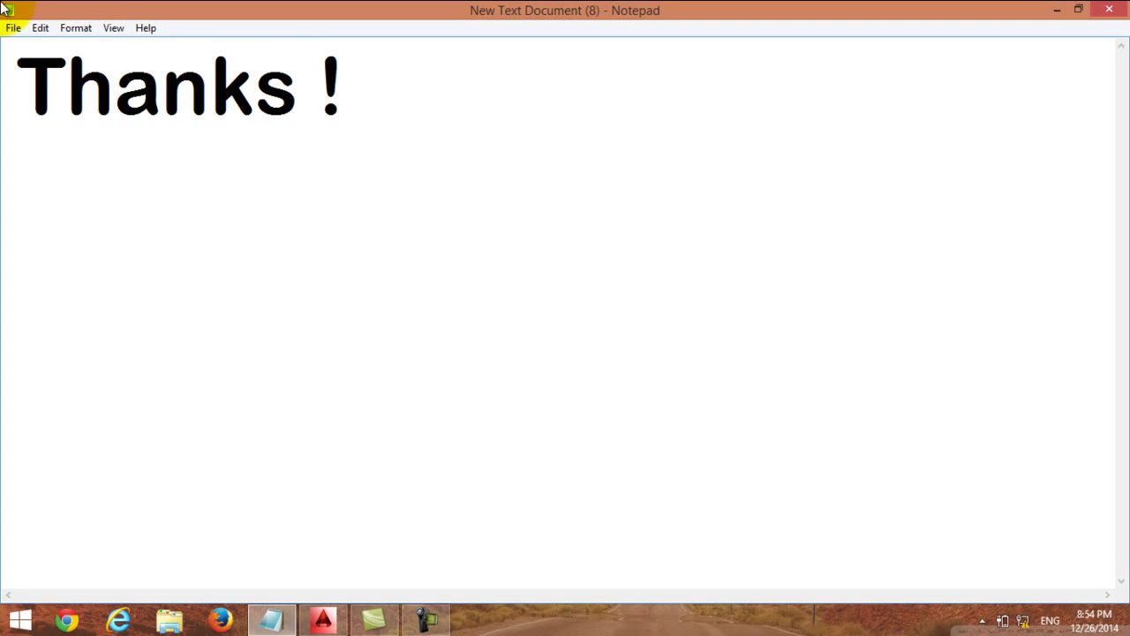
pyautogui.write('S')
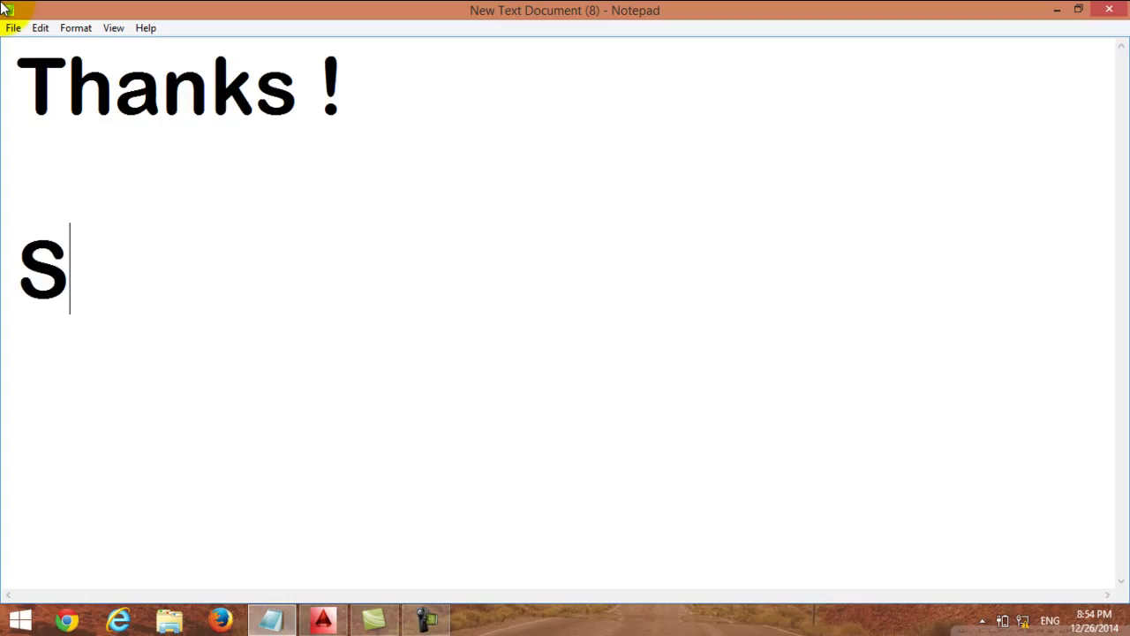
pyautogui.write('ubscrib')
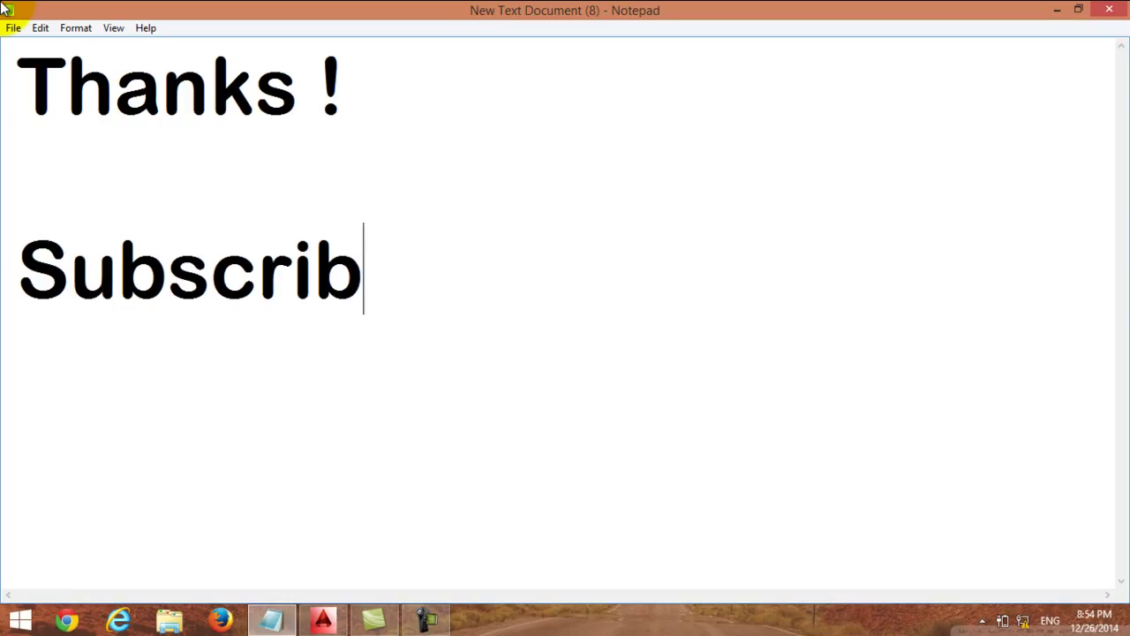
pyautogui.write('e for ')
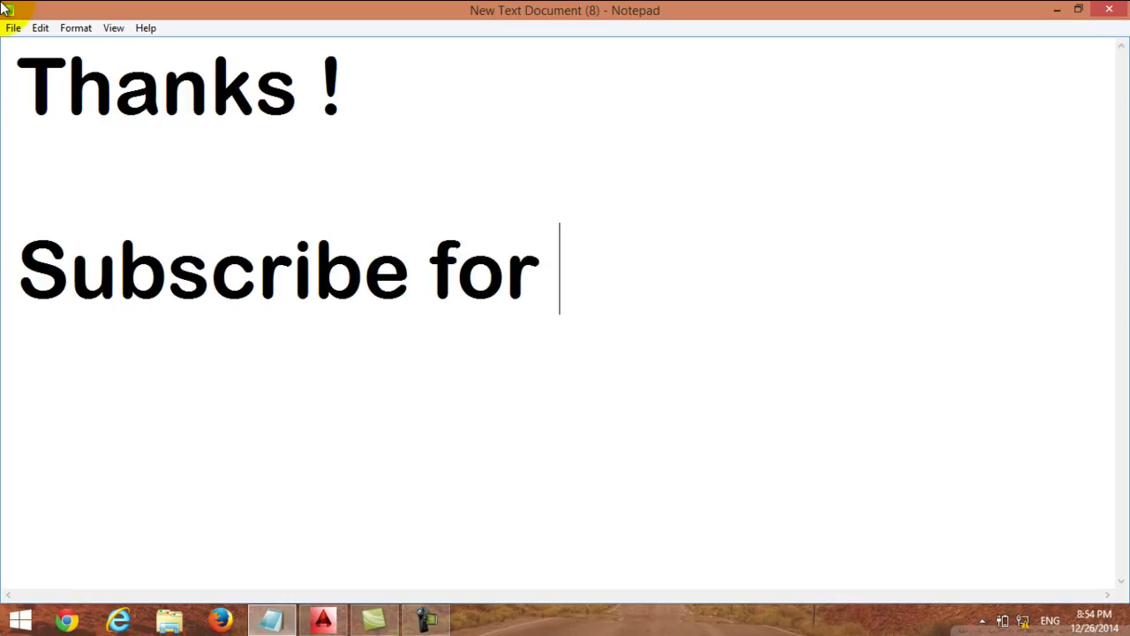
pyautogui.write('more V')
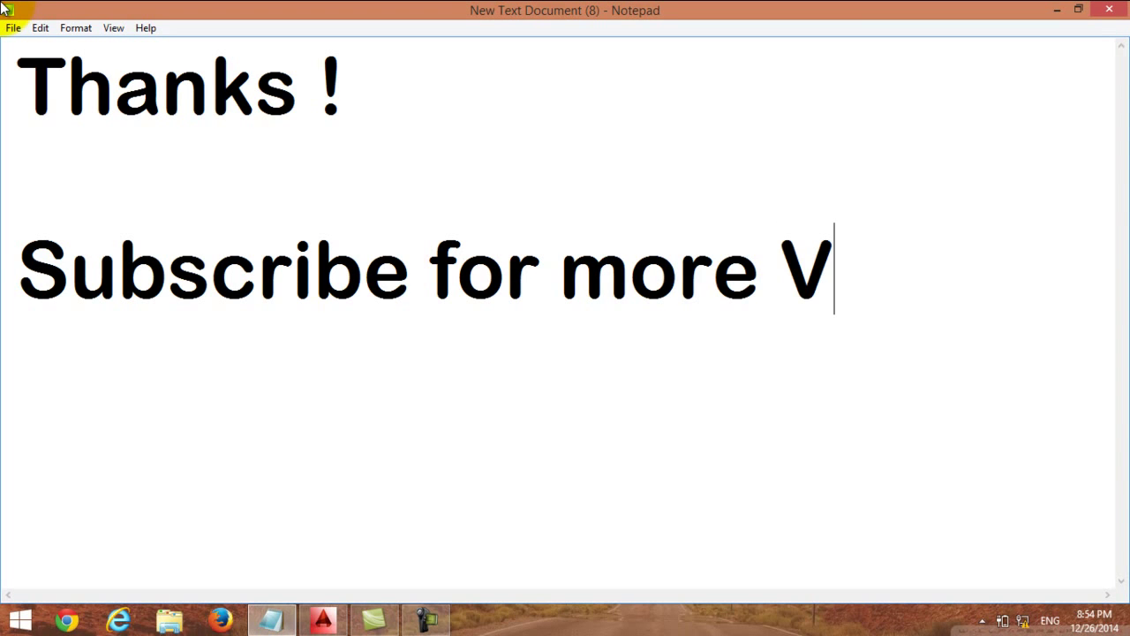
pyautogui.write('IE')
pyautogui.press('BackSpace')
pyautogui.write('D')
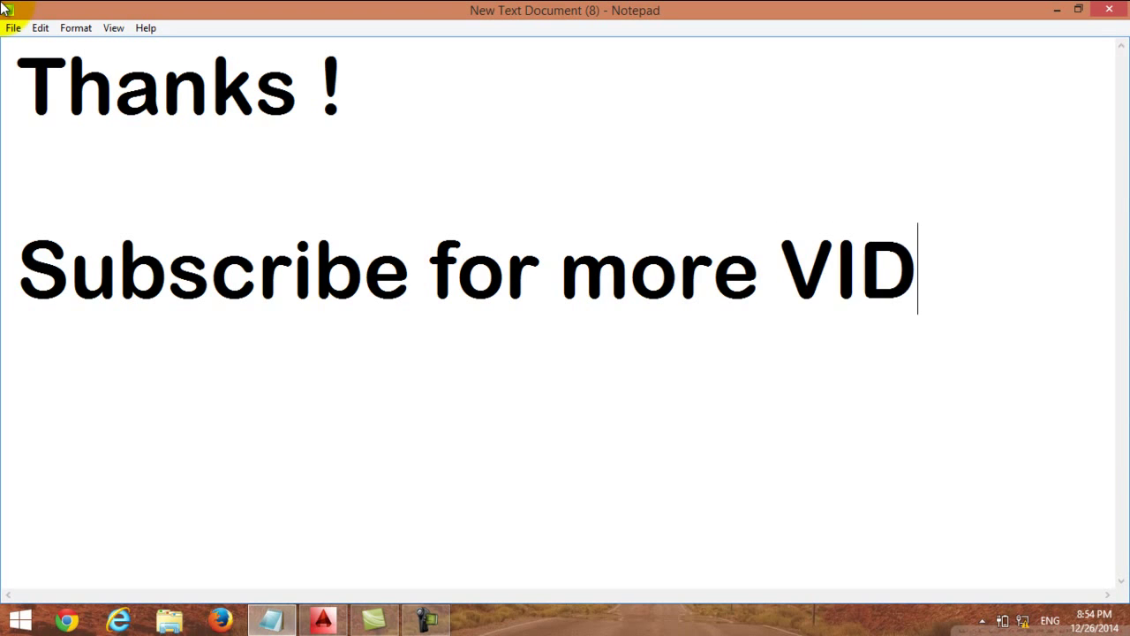
pyautogui.write('EOS')
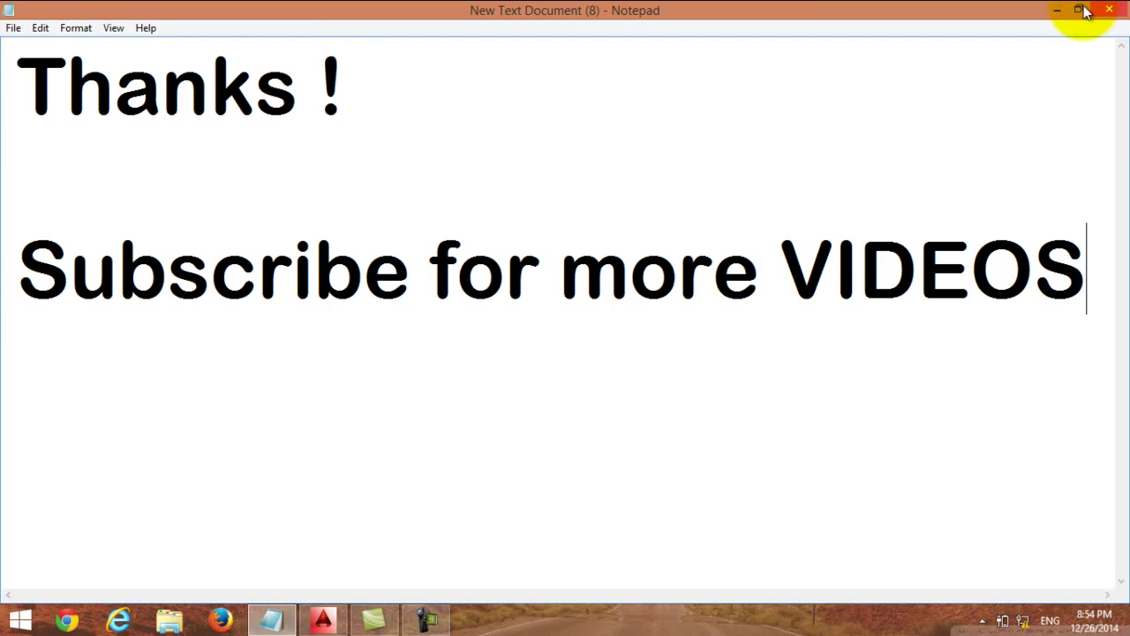